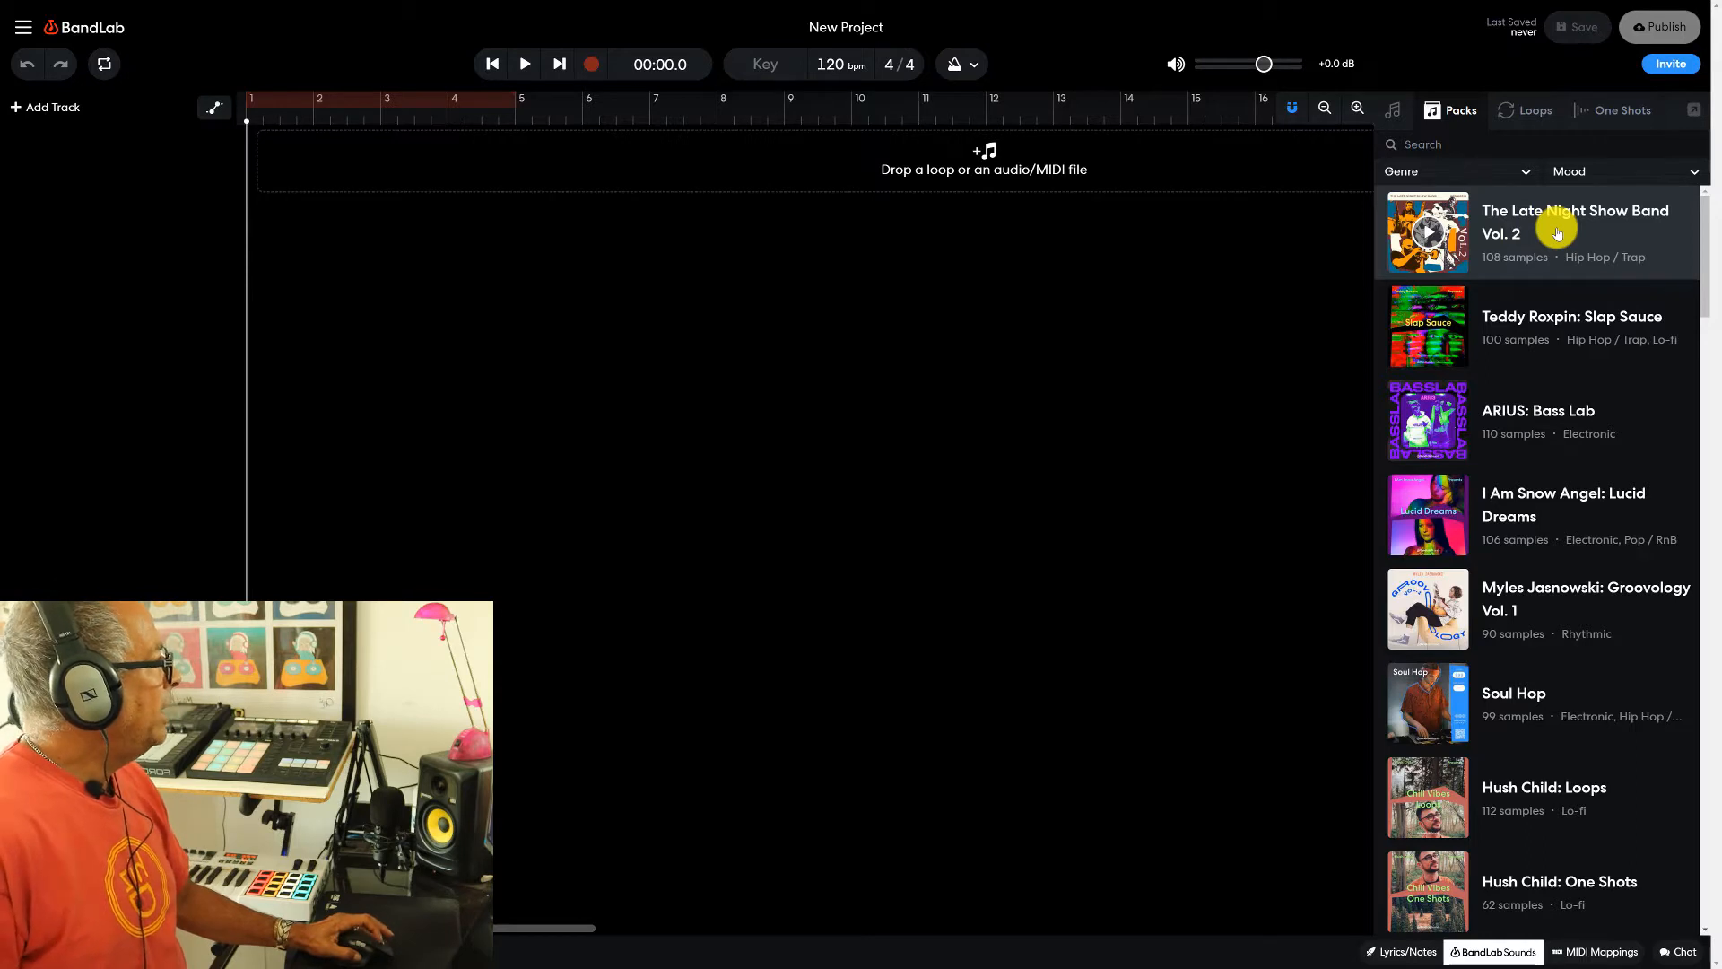
# - Open the sound pack The Late Night Show Band Vol. 2 and filter its samples to the Drum instrument
pyautogui.click(1558, 233)
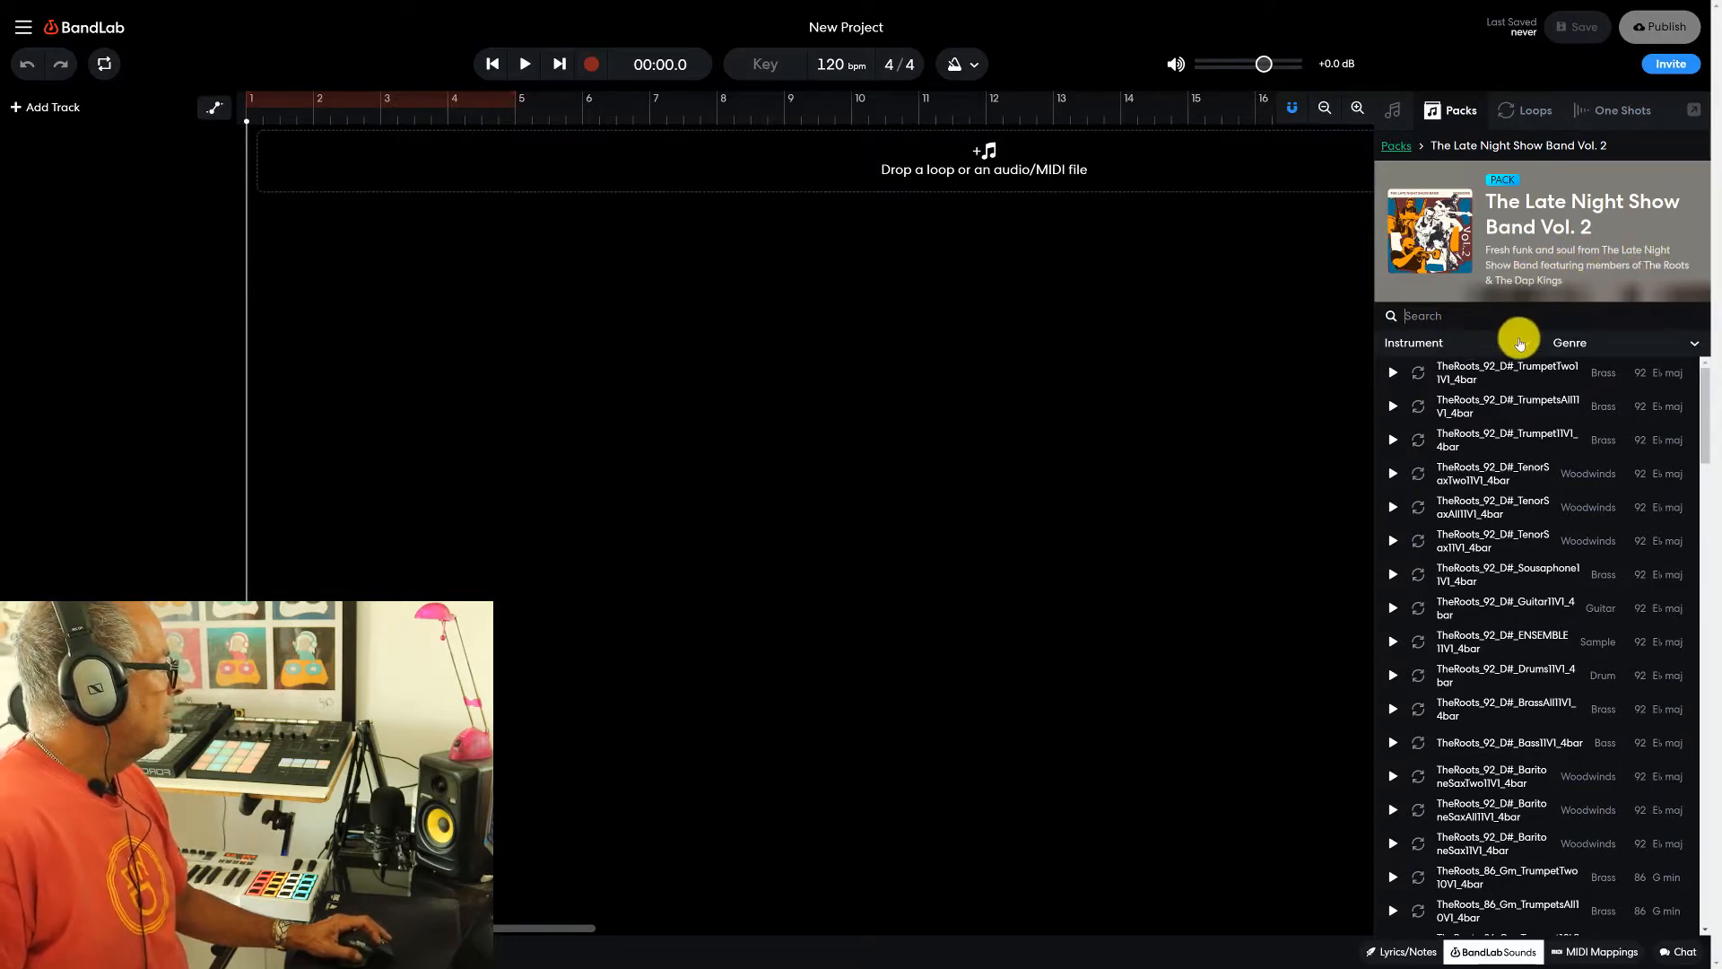
pyautogui.click(1526, 346)
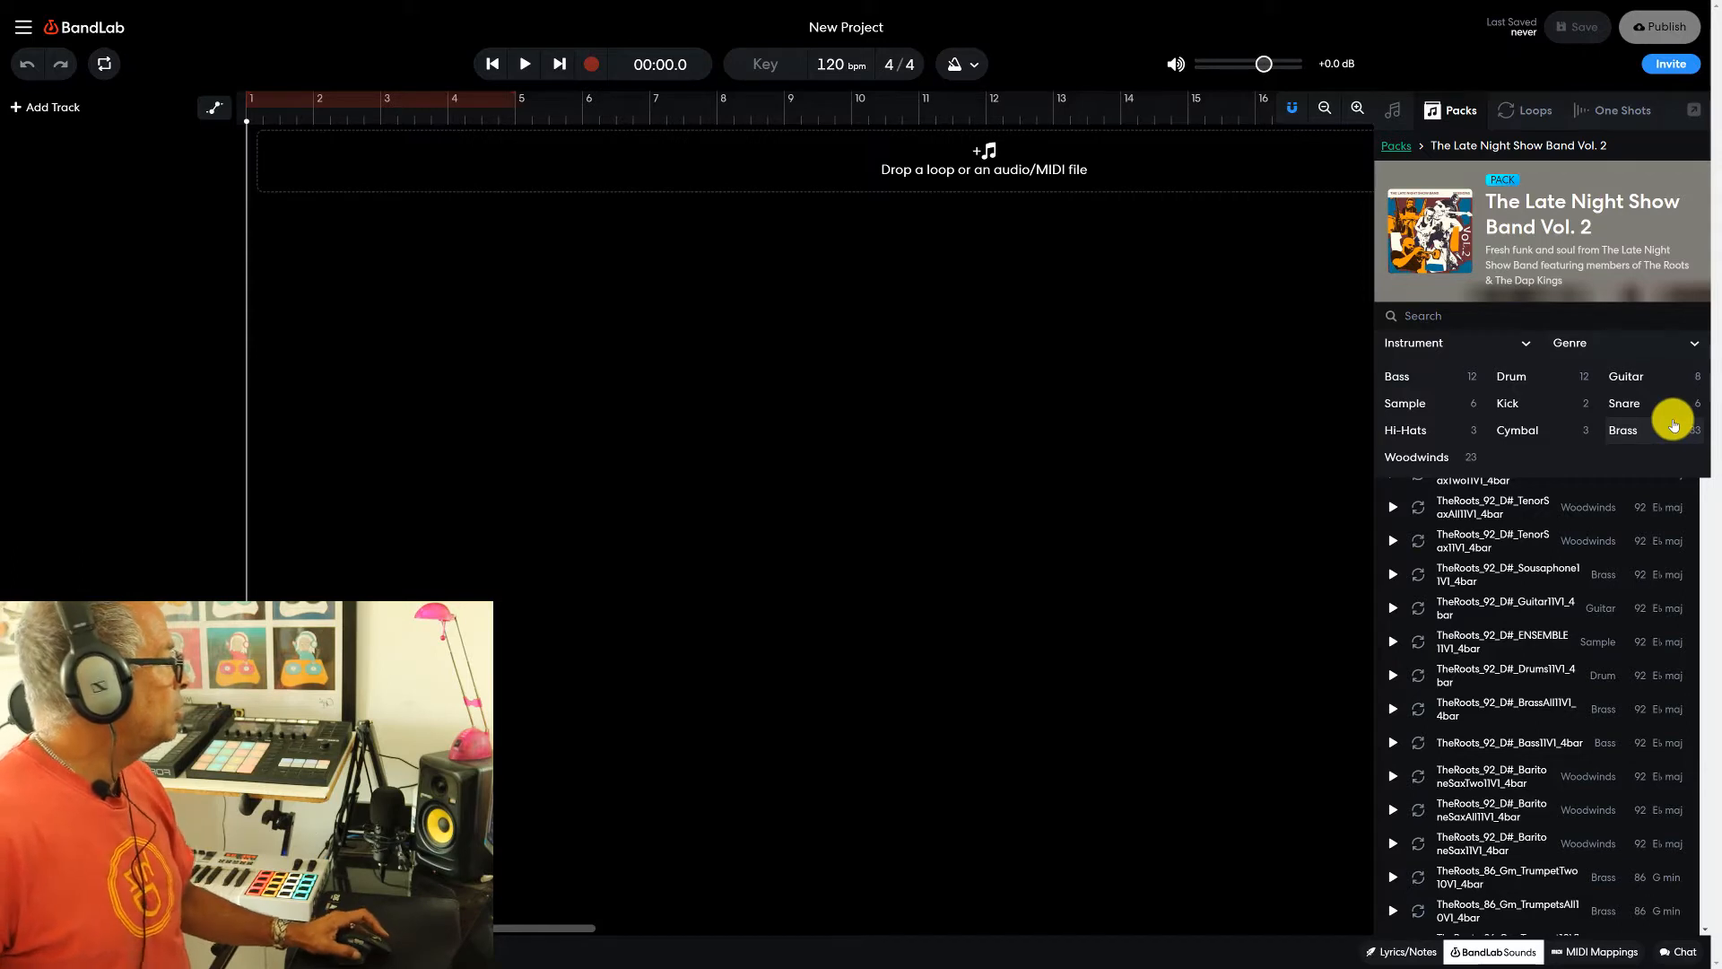
pyautogui.click(1512, 375)
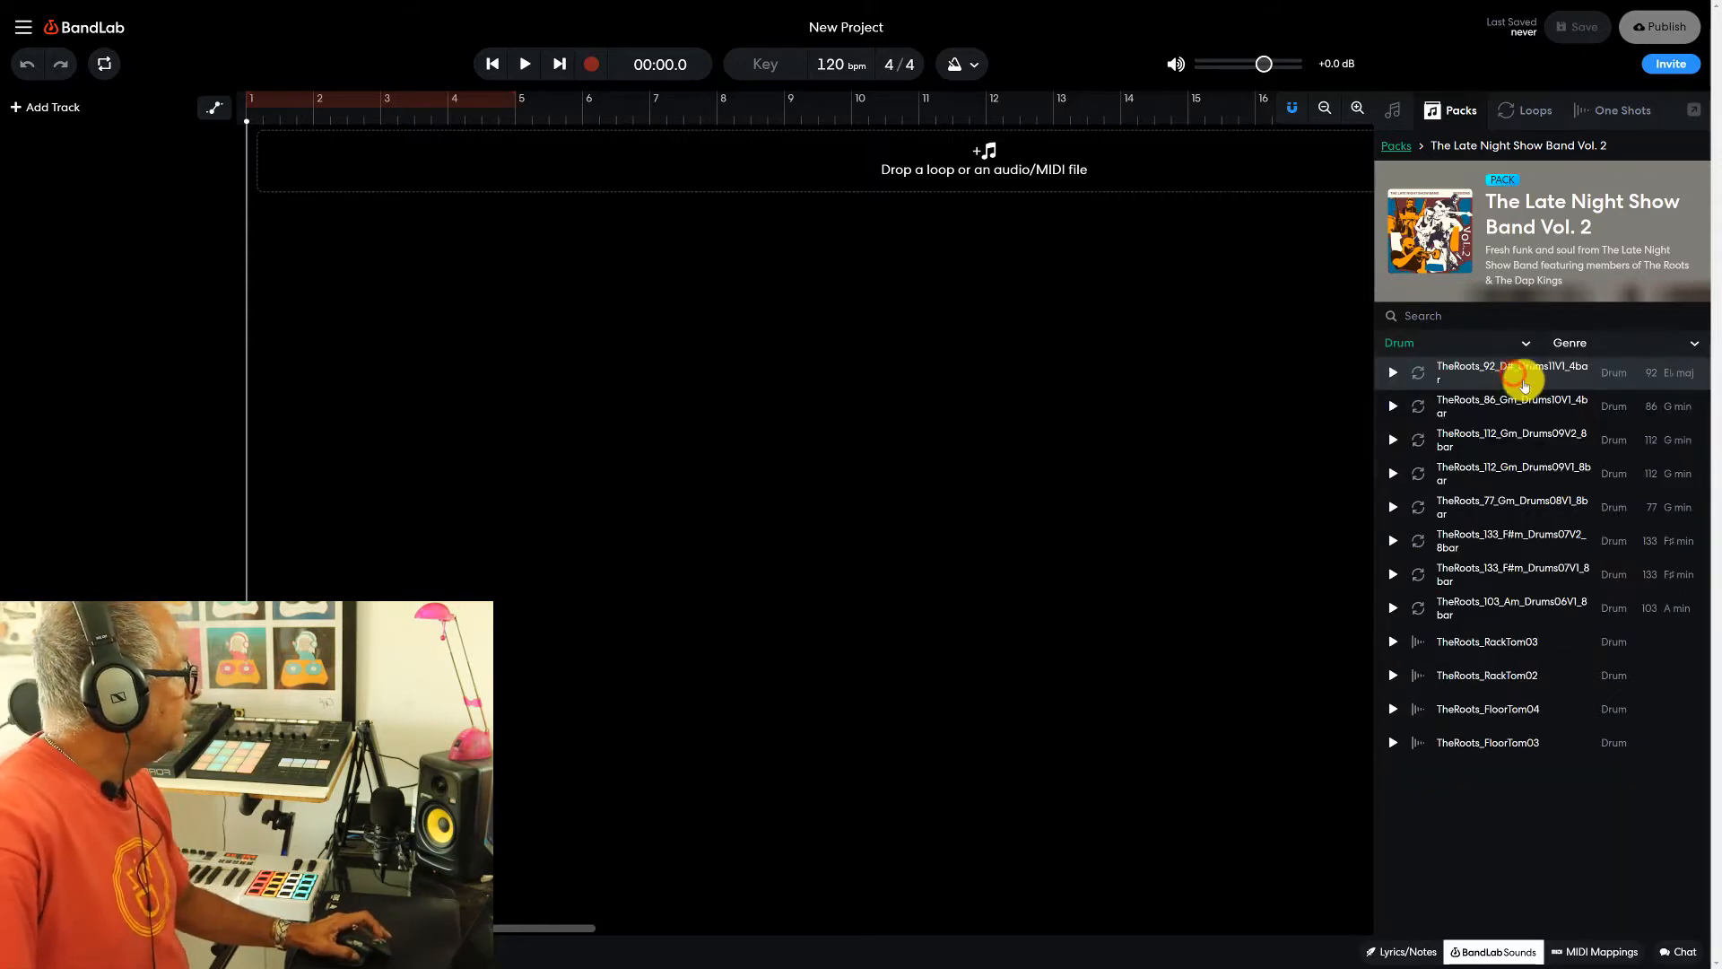
# - Audition several of the pack's drum loops, ending with TheRoots_103_Am_Drums06V1_8bar
pyautogui.click(1516, 381)
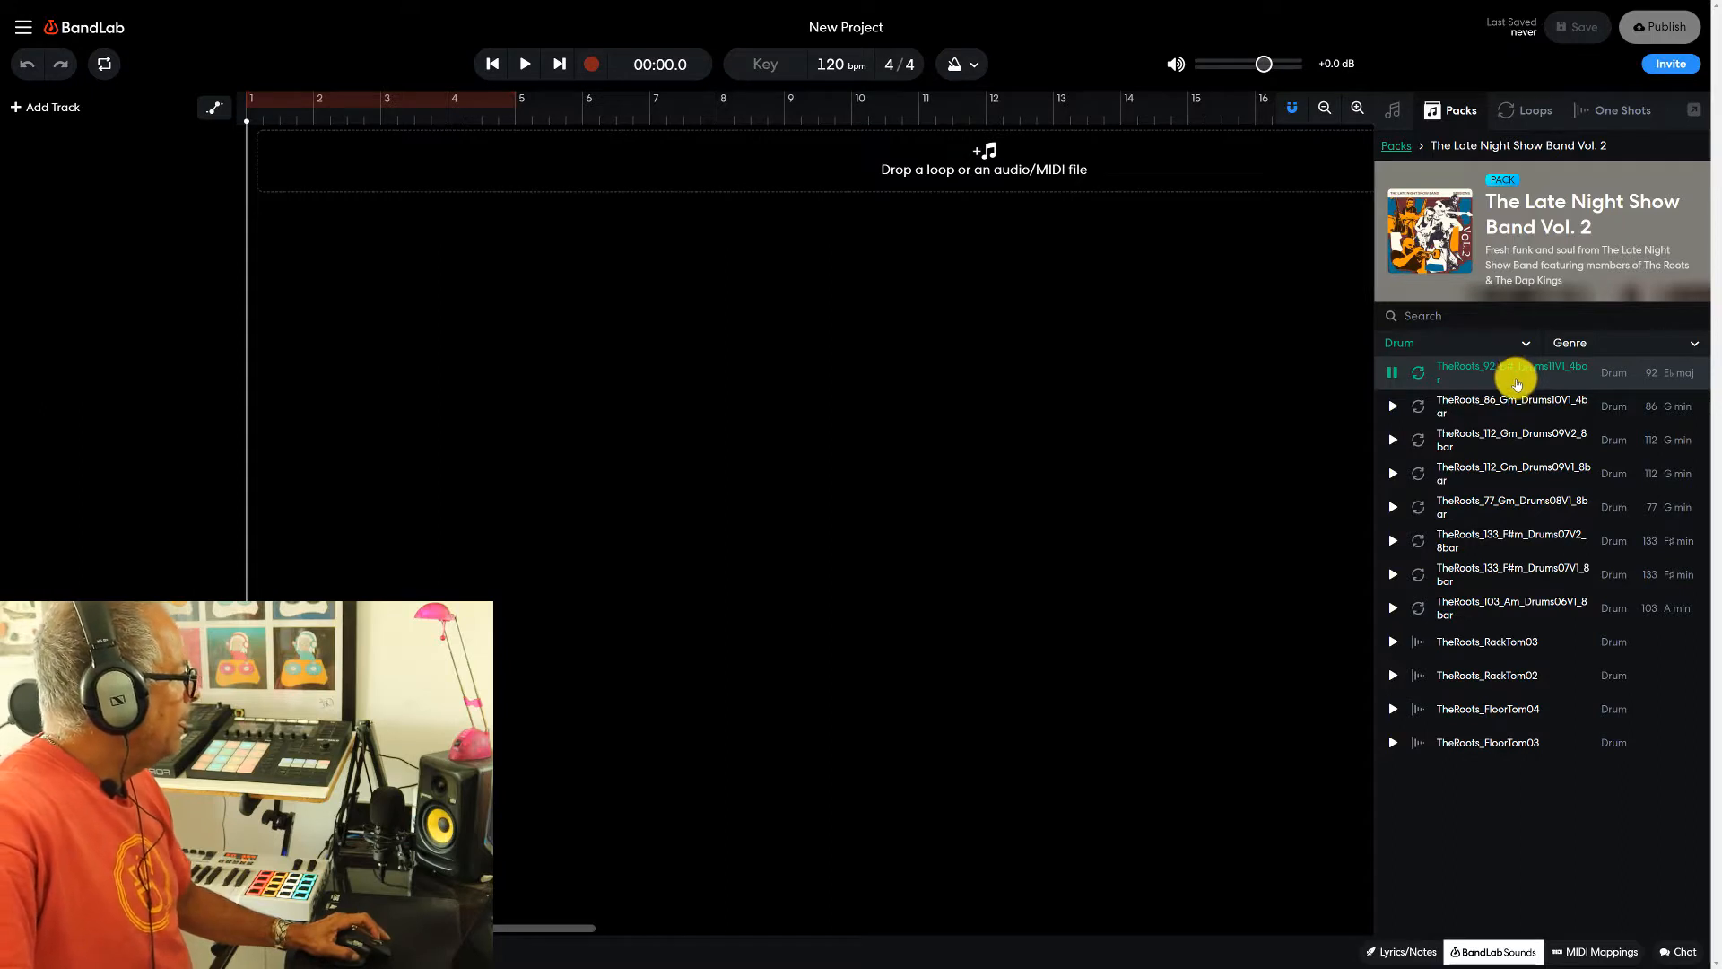
pyautogui.click(1516, 402)
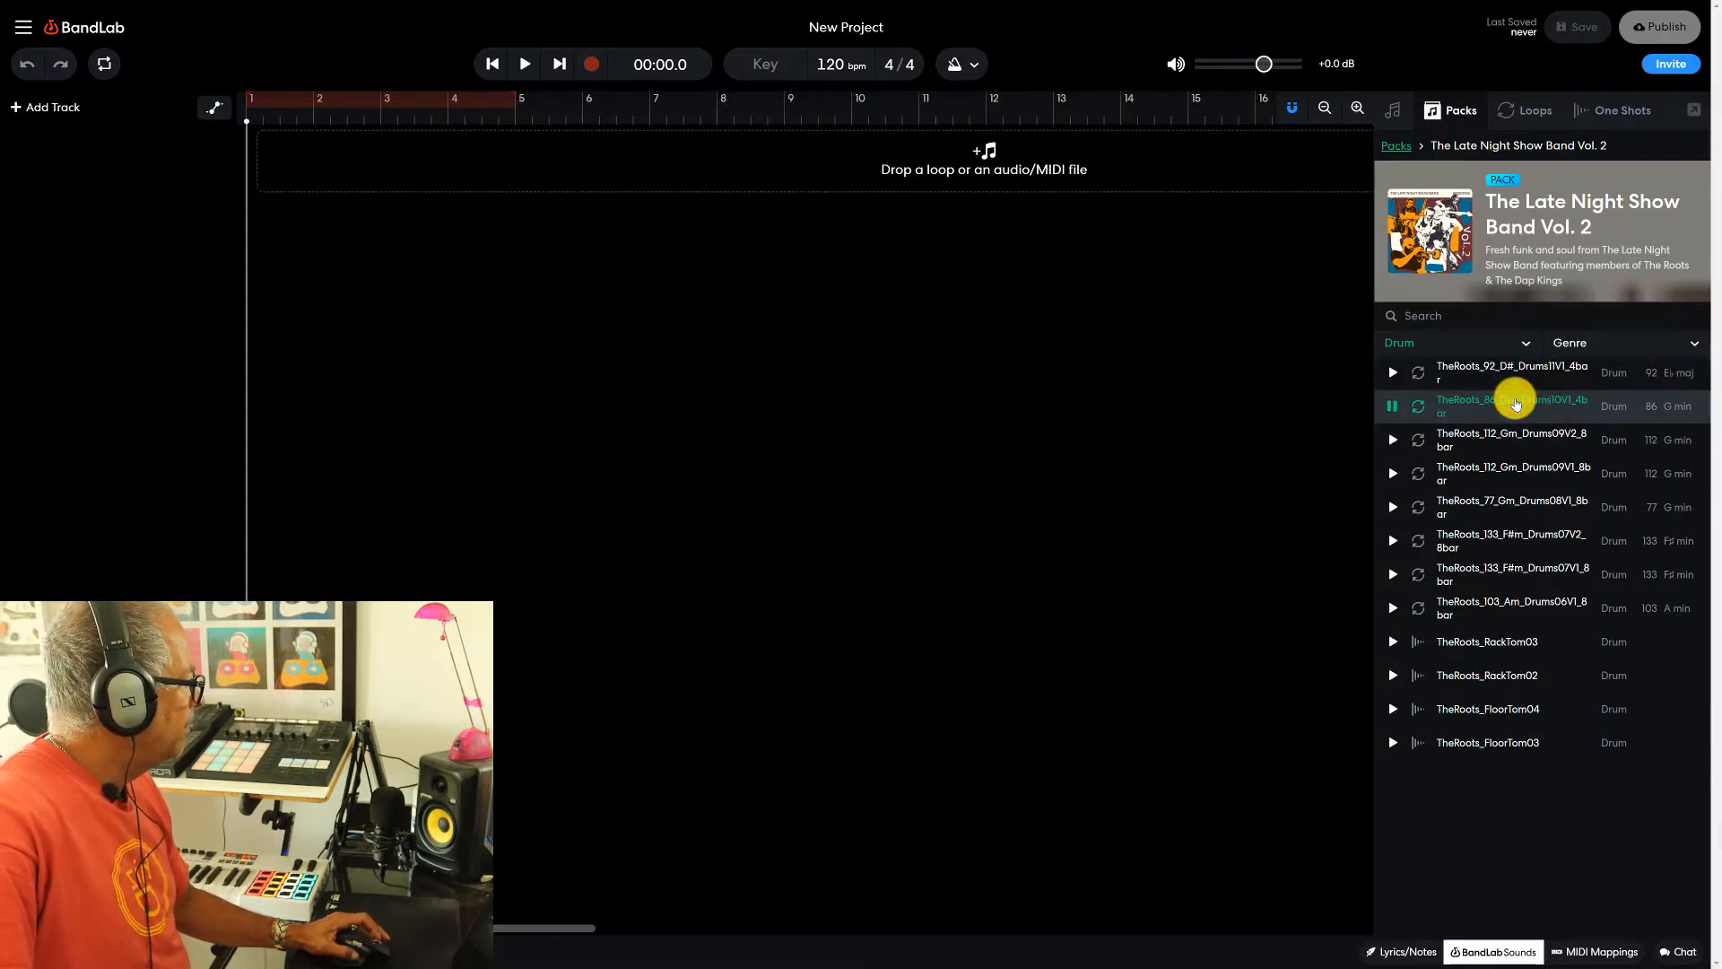
pyautogui.click(1514, 432)
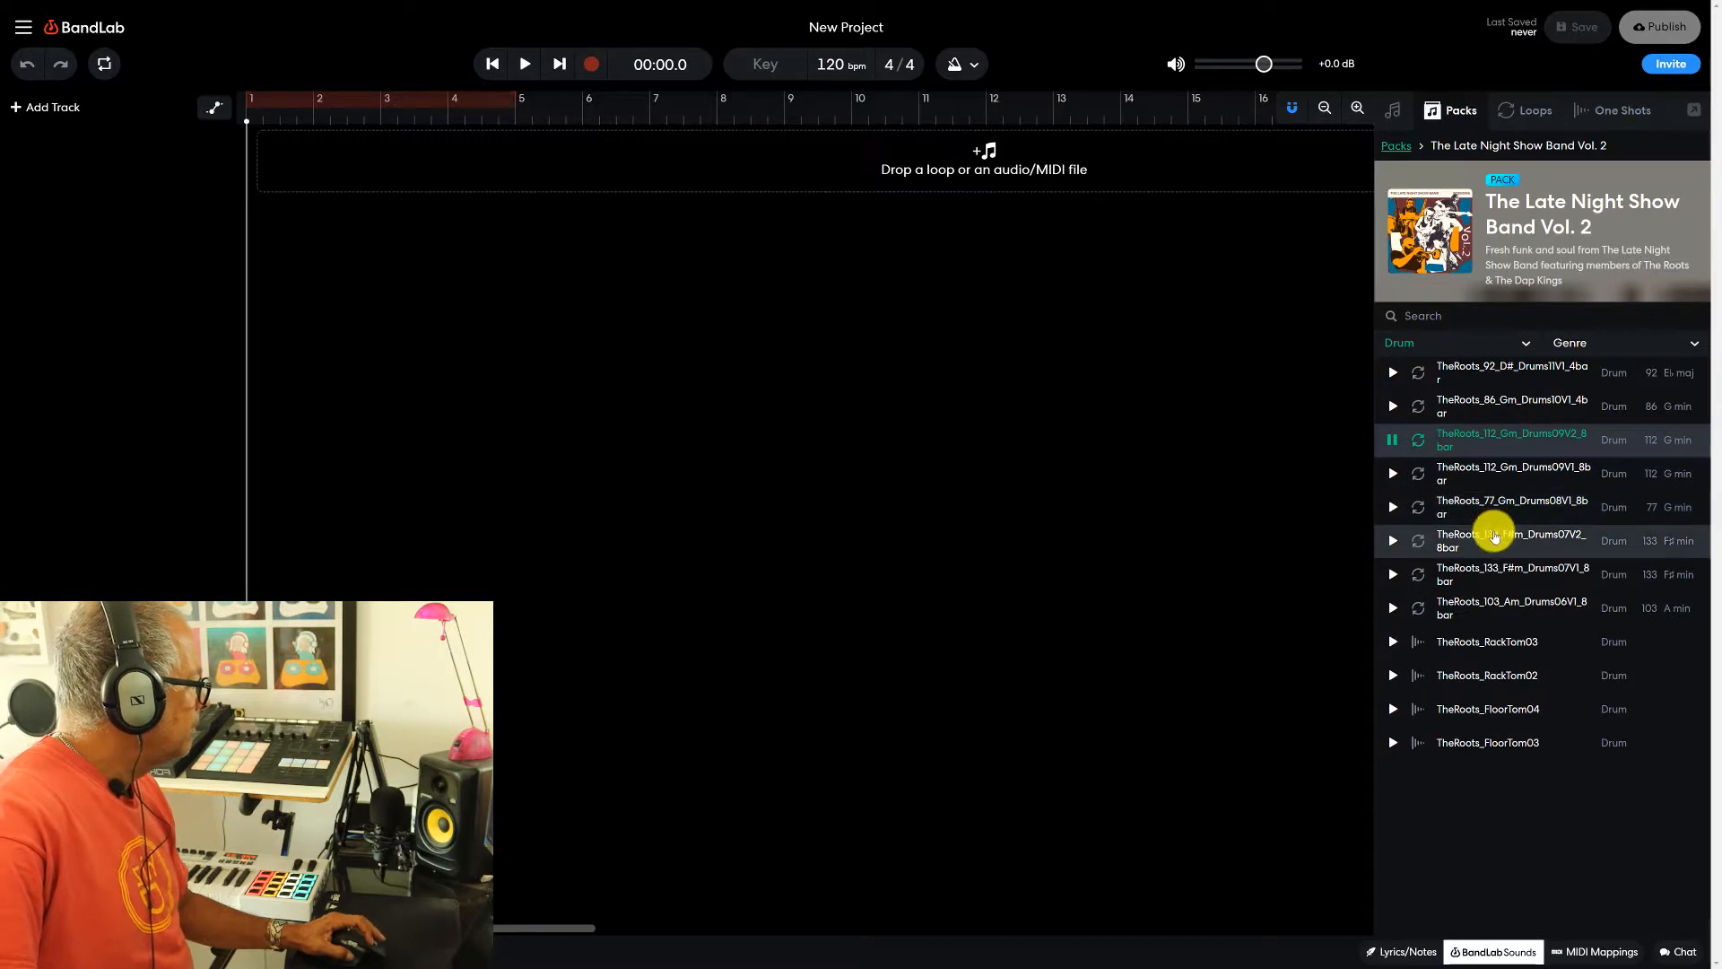
pyautogui.click(1493, 536)
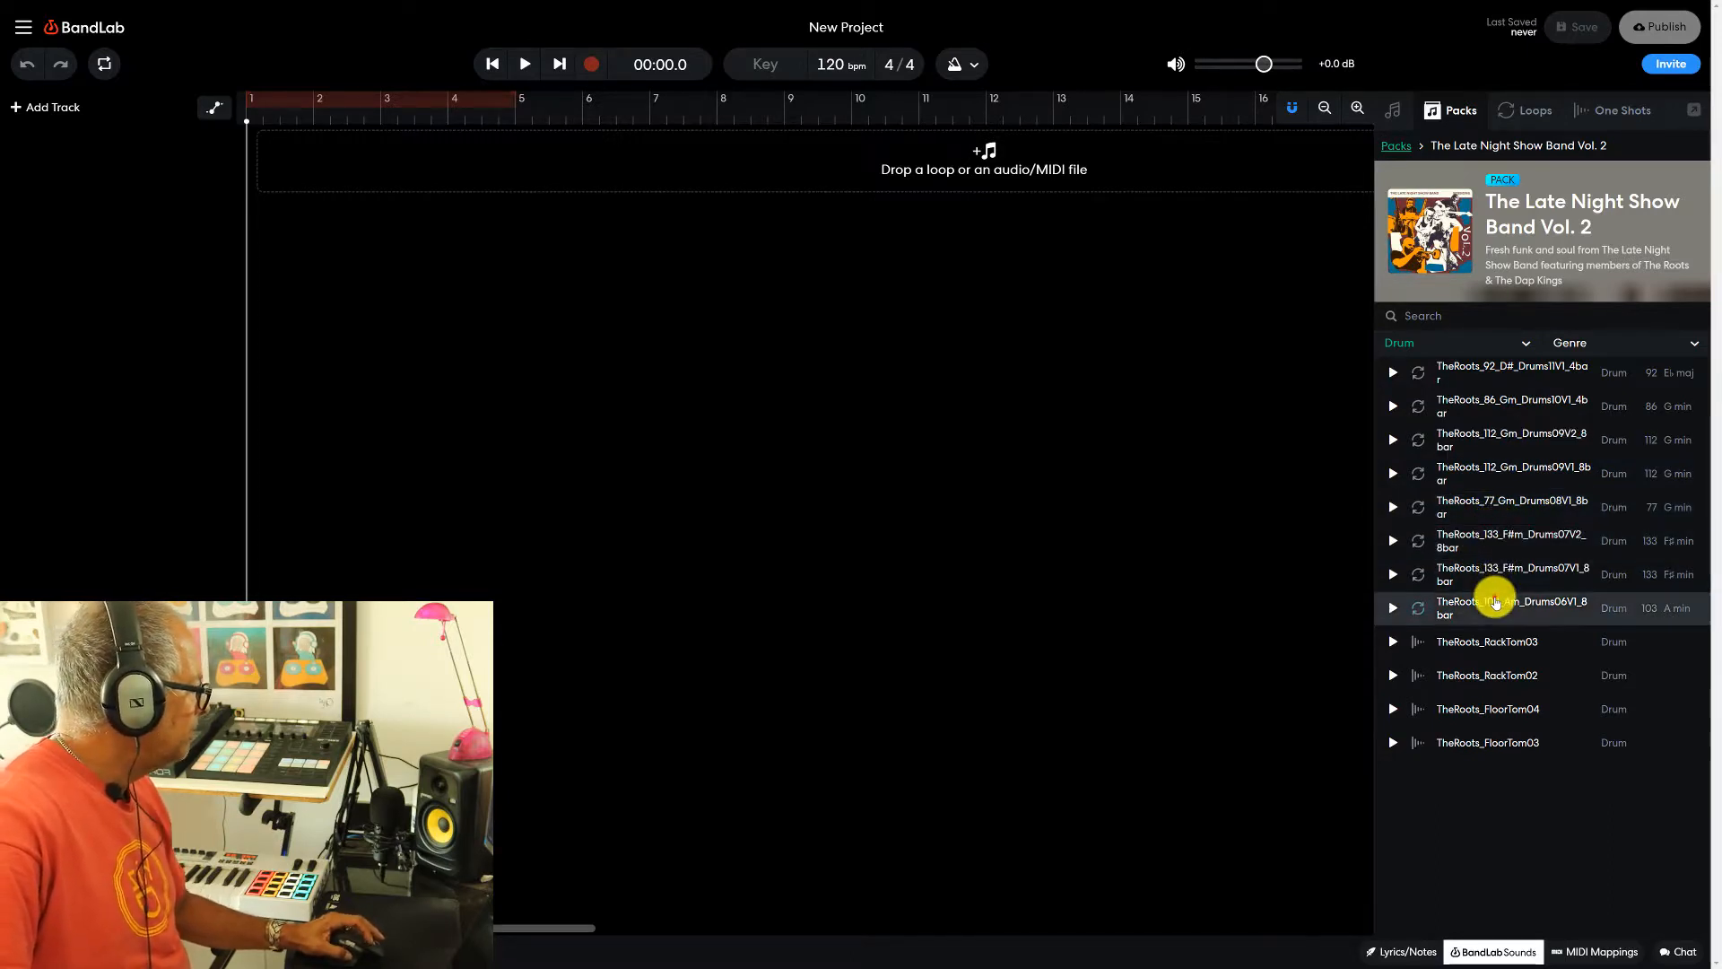
pyautogui.click(1495, 601)
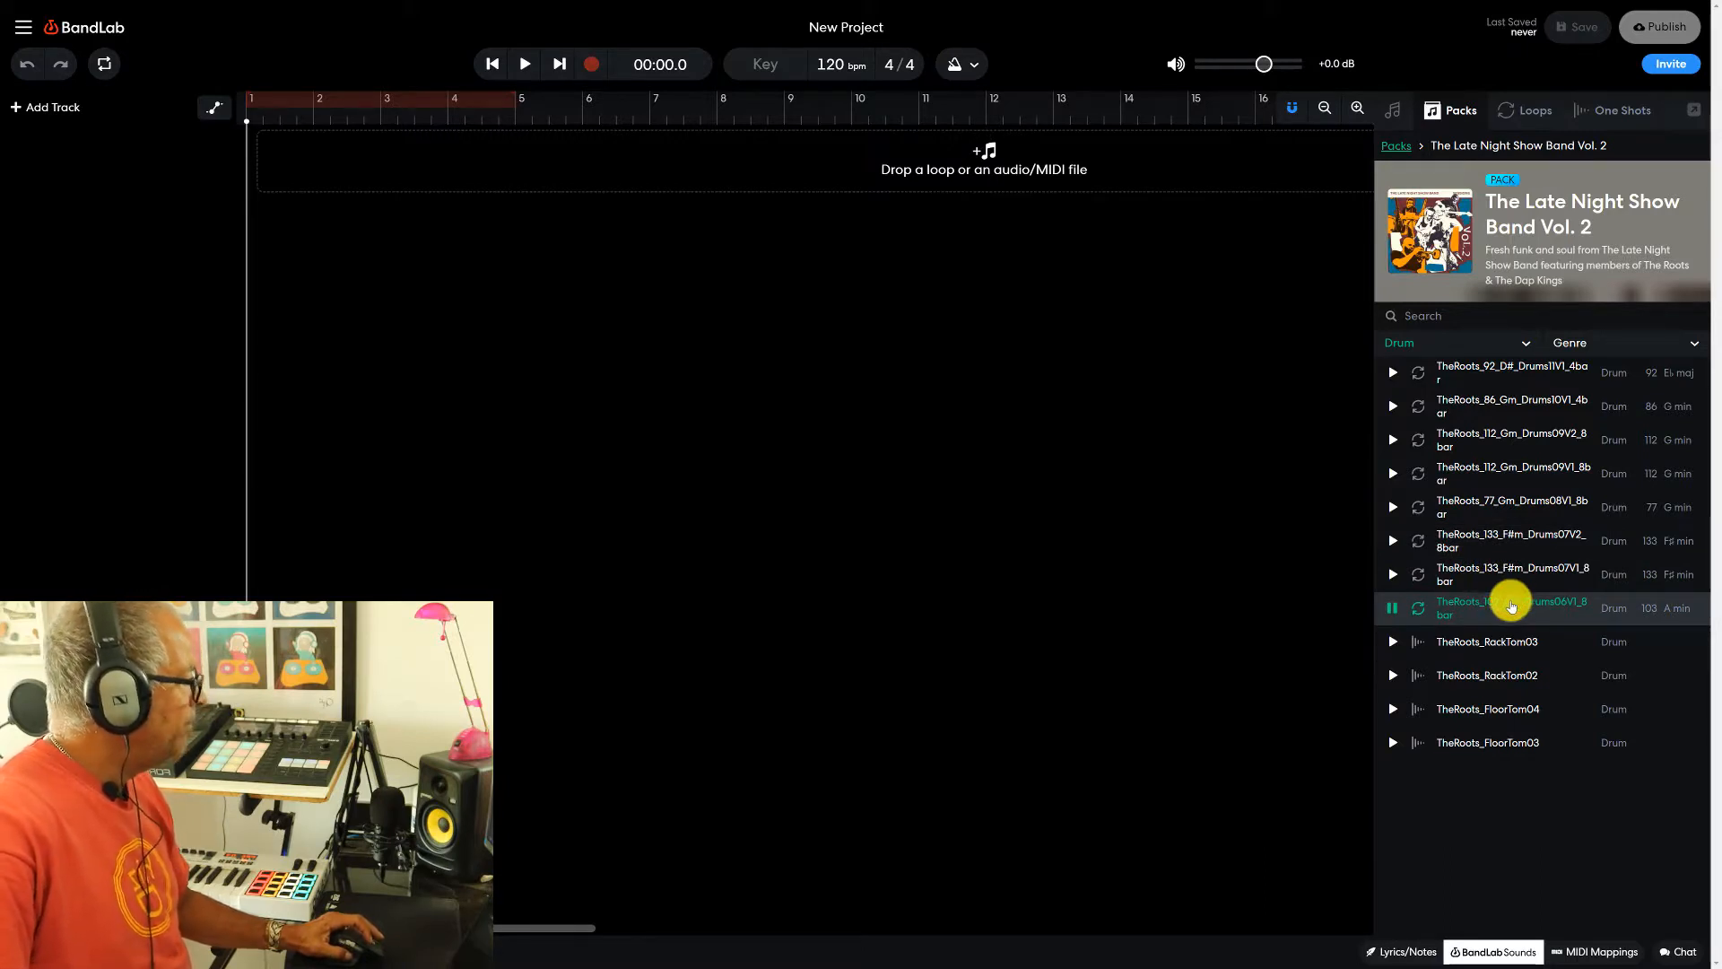
pyautogui.click(1508, 609)
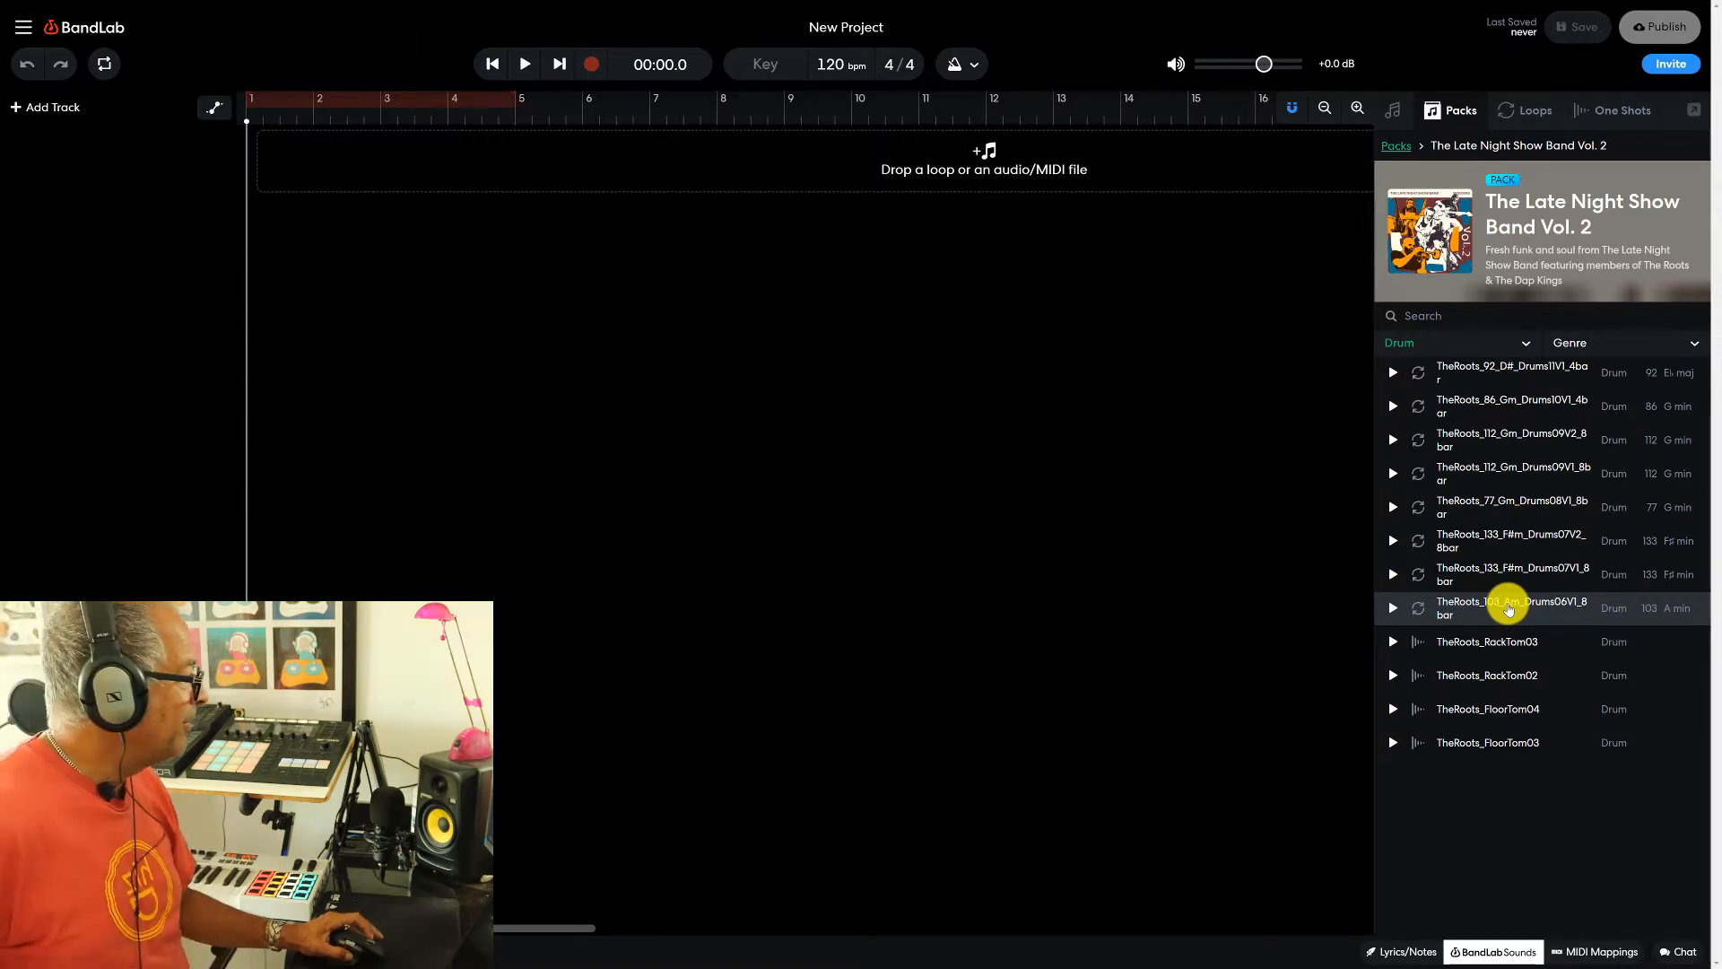
# - Add TheRoots_103_Am_Drums06V1_8bar as a new track without setting the project key, and align the clip to the start of bar 1
pyautogui.moveTo(1508, 608); pyautogui.dragTo(507, 167)
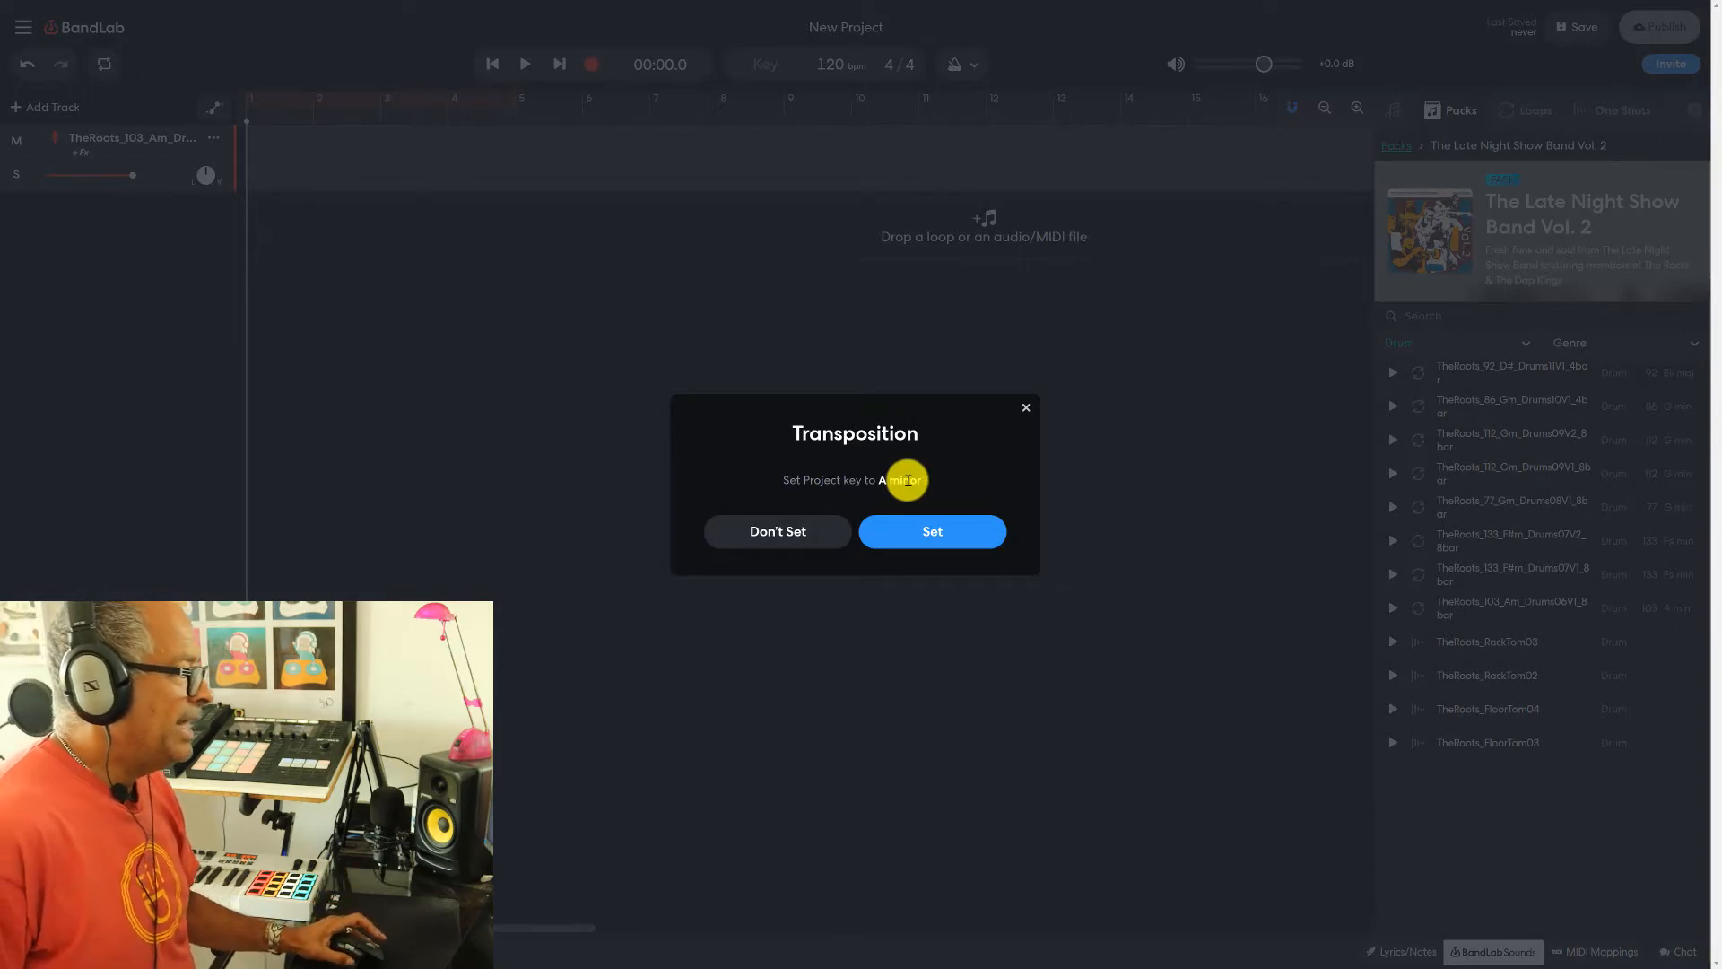
pyautogui.click(797, 533)
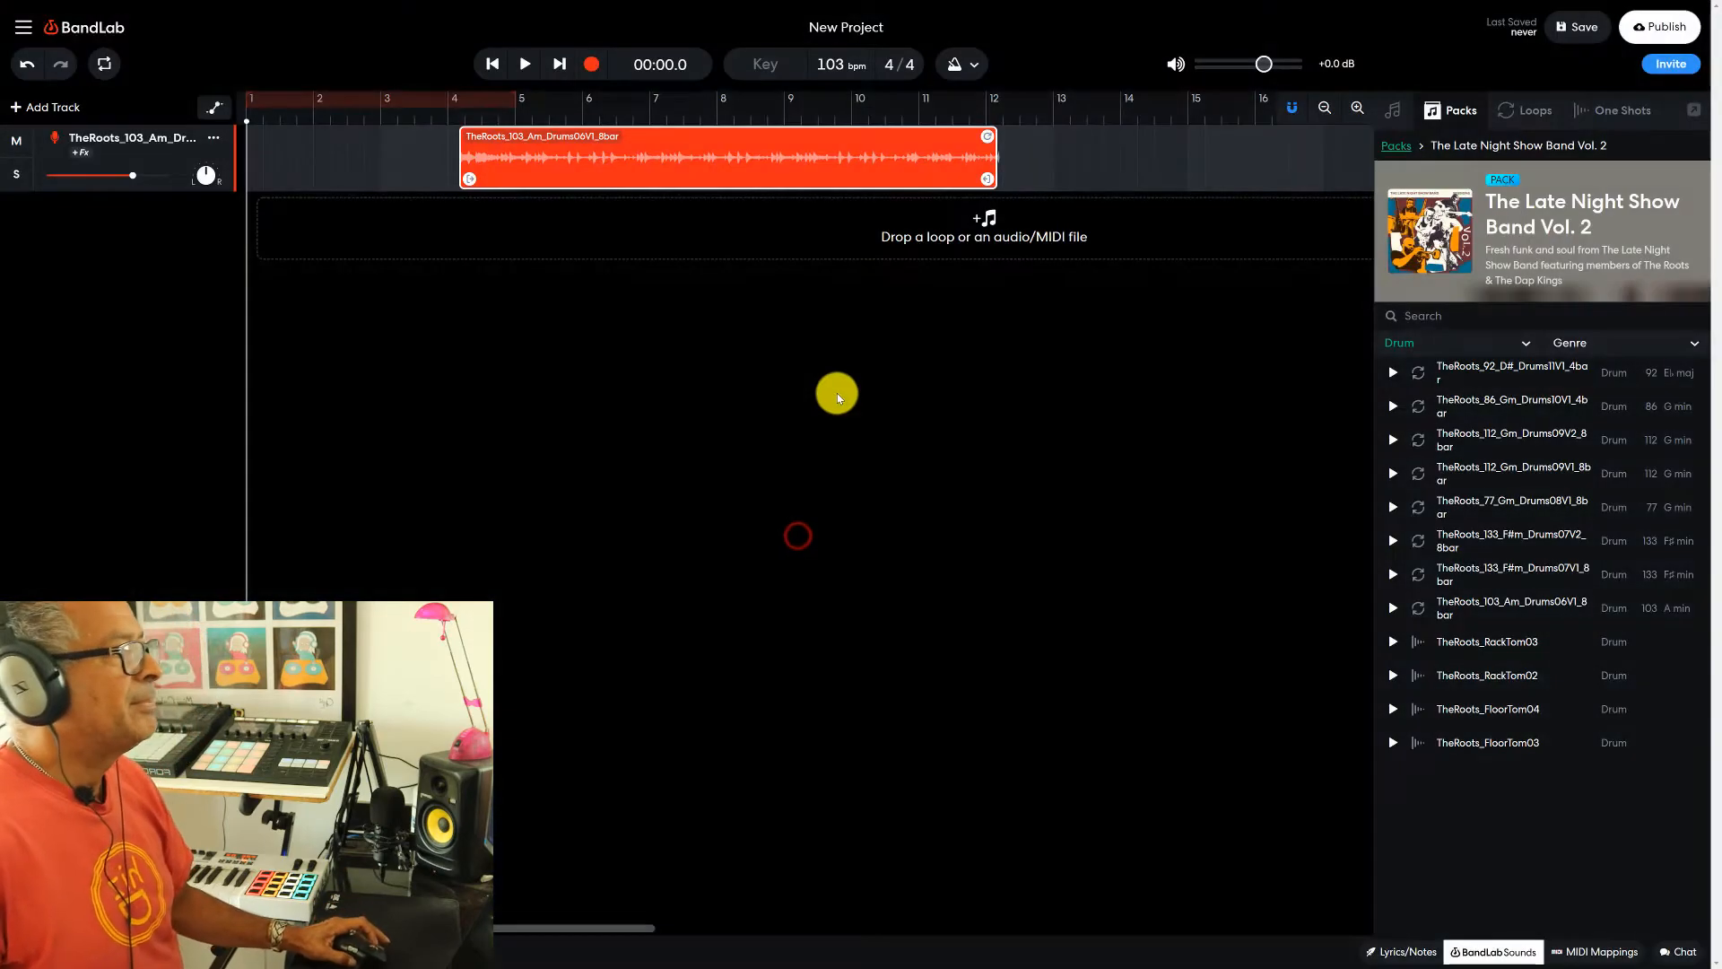
pyautogui.moveTo(685, 165); pyautogui.dragTo(457, 167)
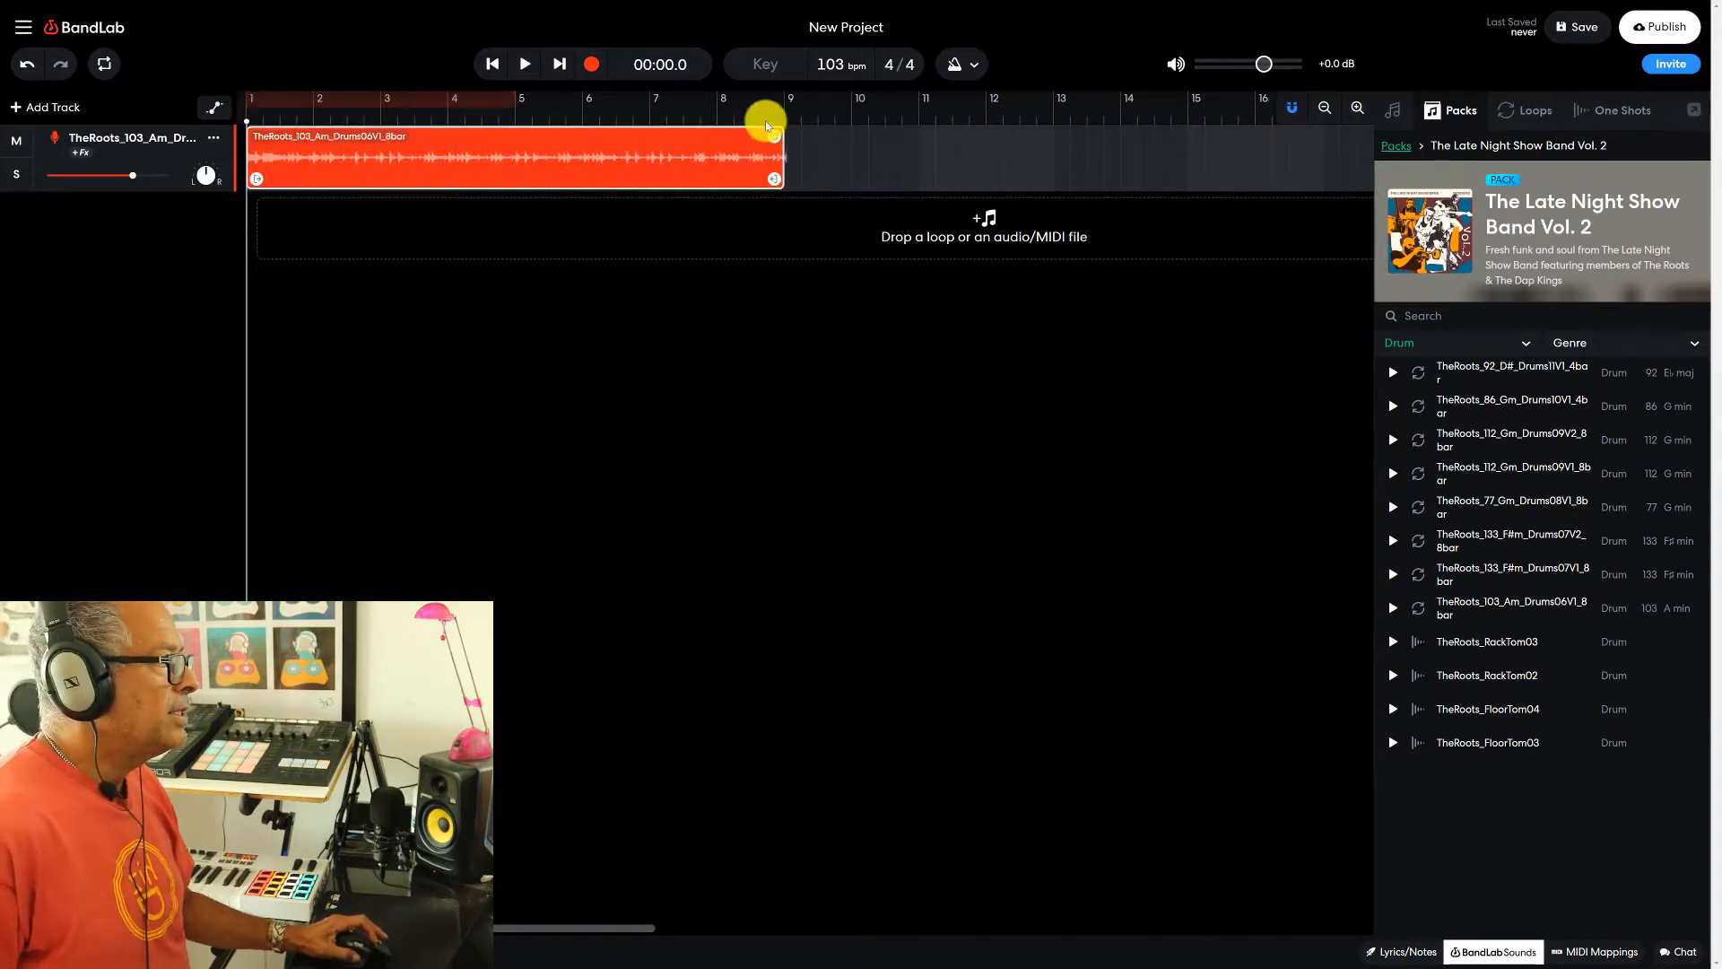
# - Play the drum clip from the beginning, pause the playback, and save the project
pyautogui.click(524, 68)
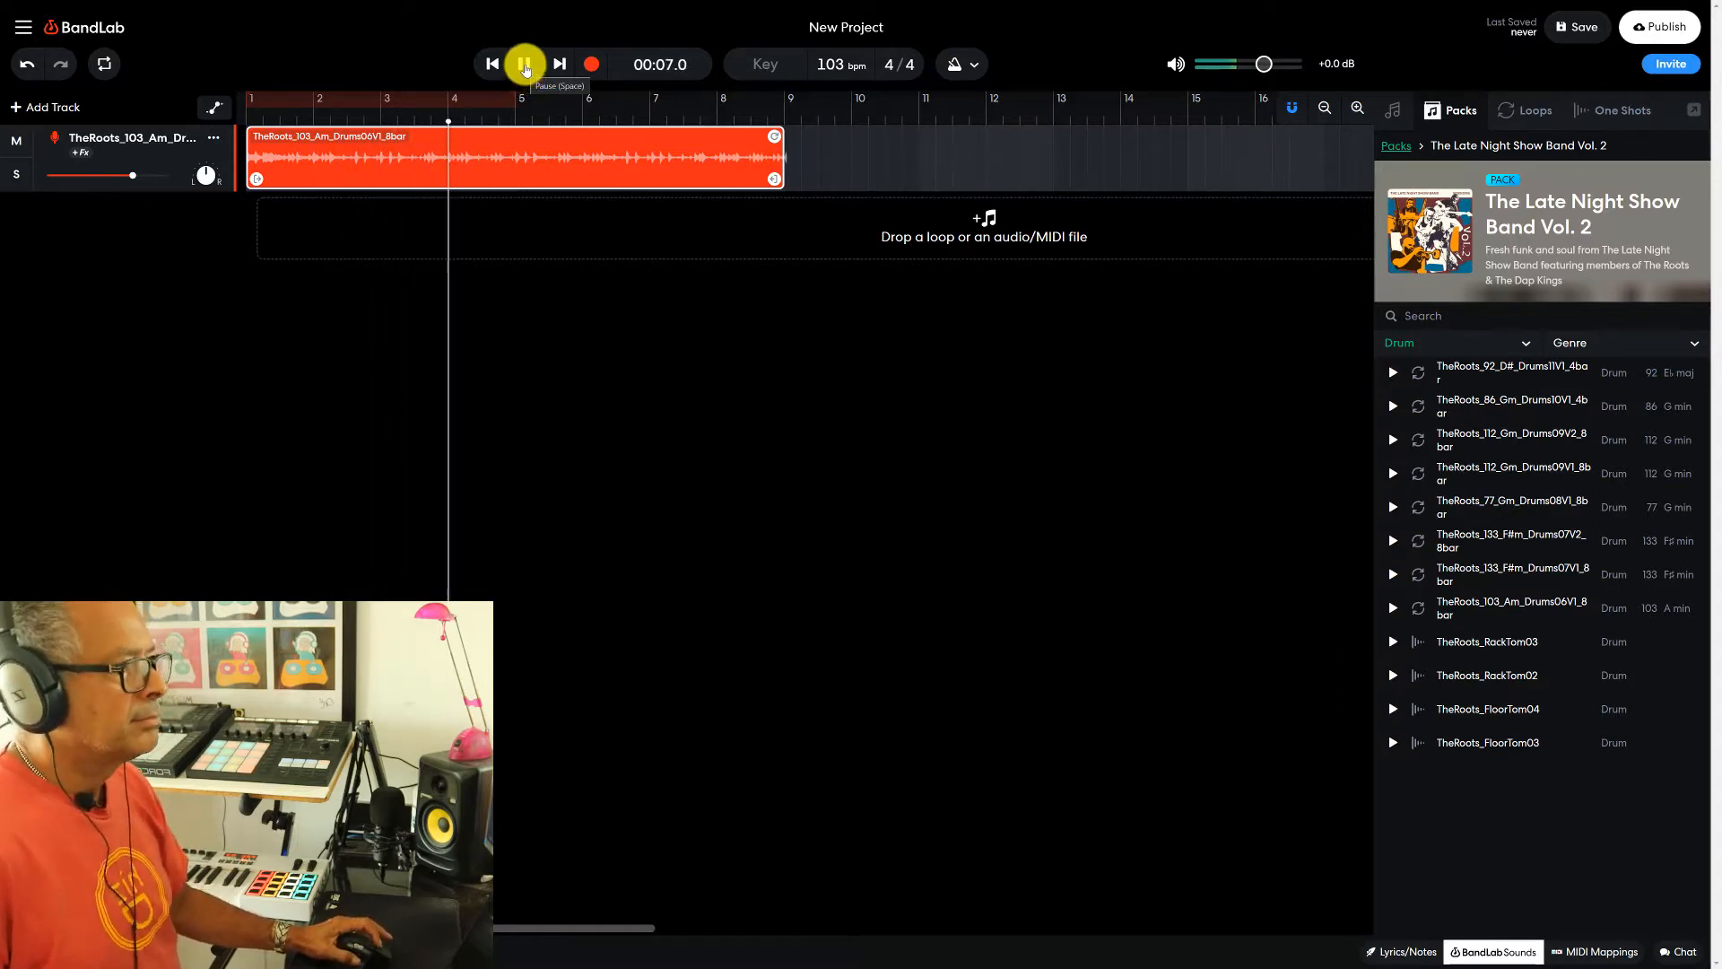
pyautogui.click(526, 65)
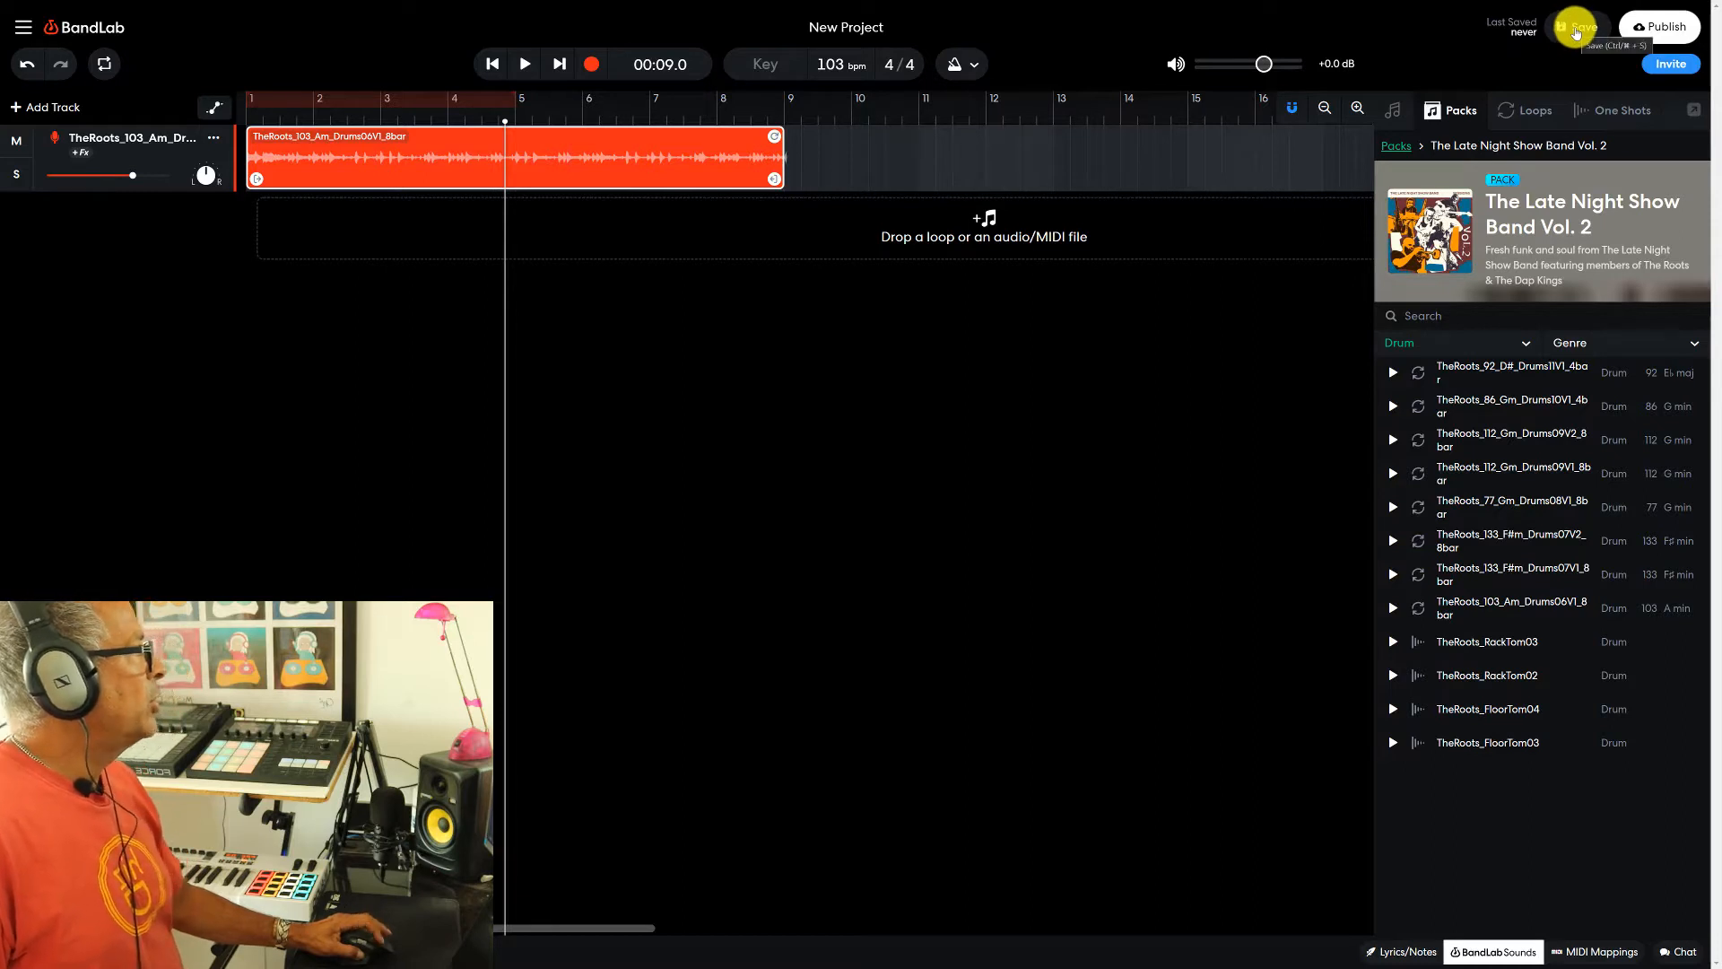
pyautogui.click(1577, 30)
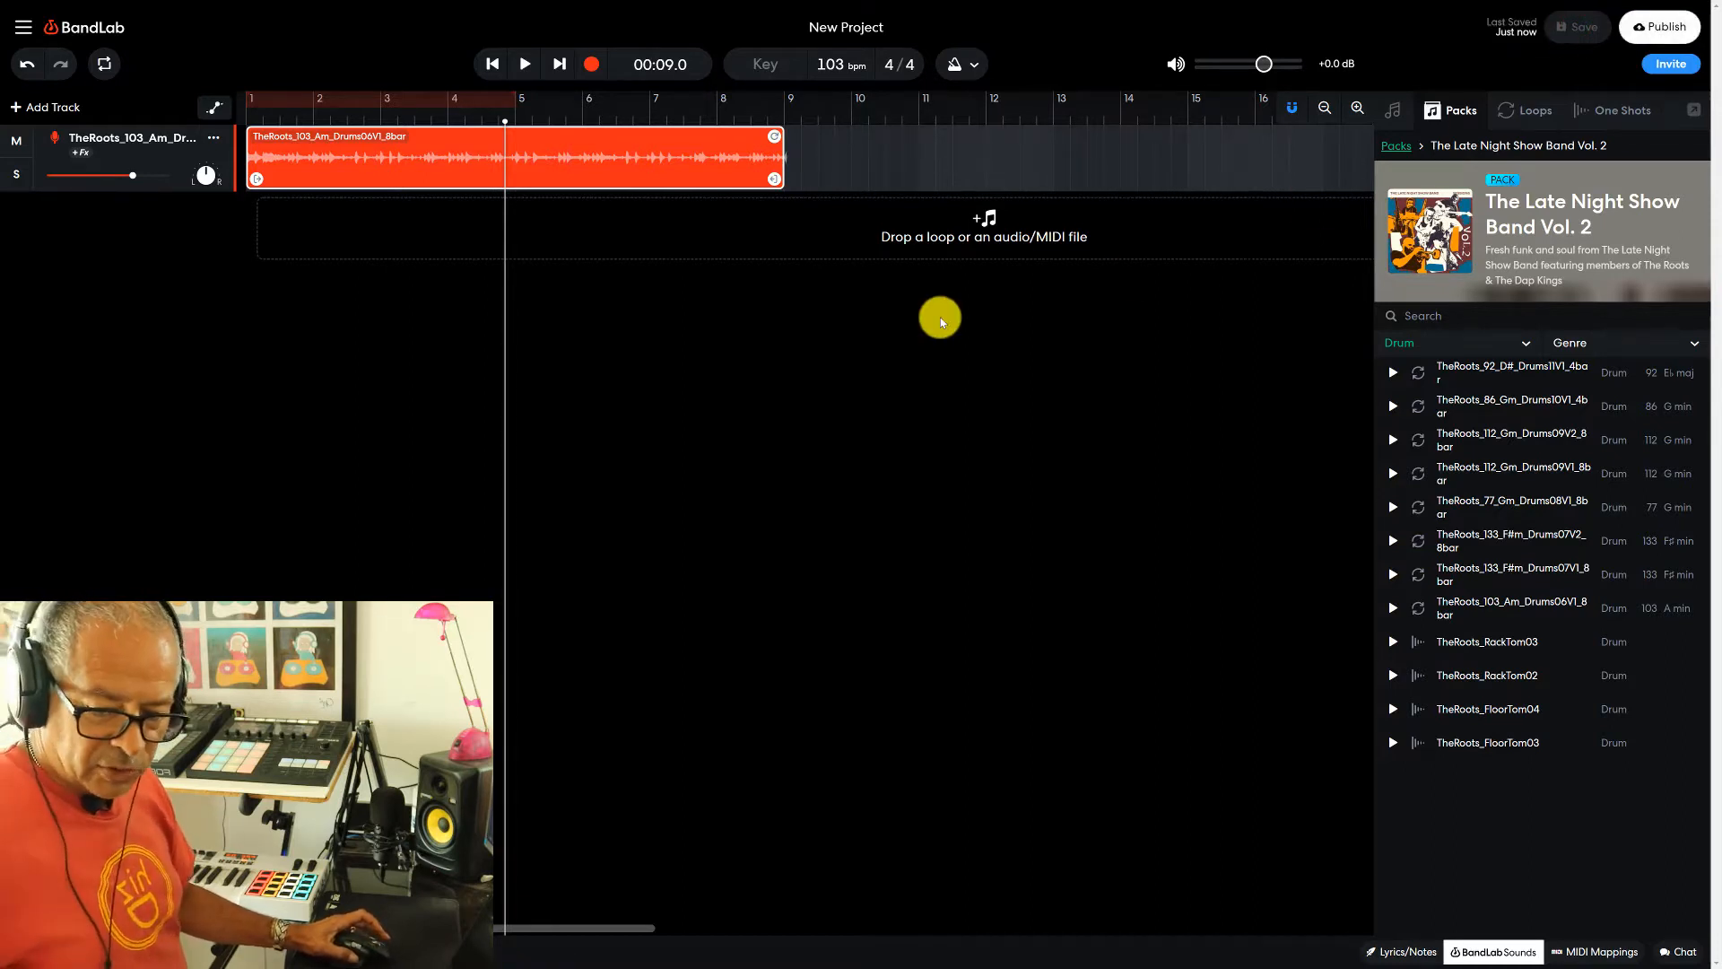
# - Filter the pack to Bass and audition the 92 bpm Bass11V1, 86 bpm Bass10V2 and 112 bpm Bass09V2 loops
pyautogui.click(1435, 343)
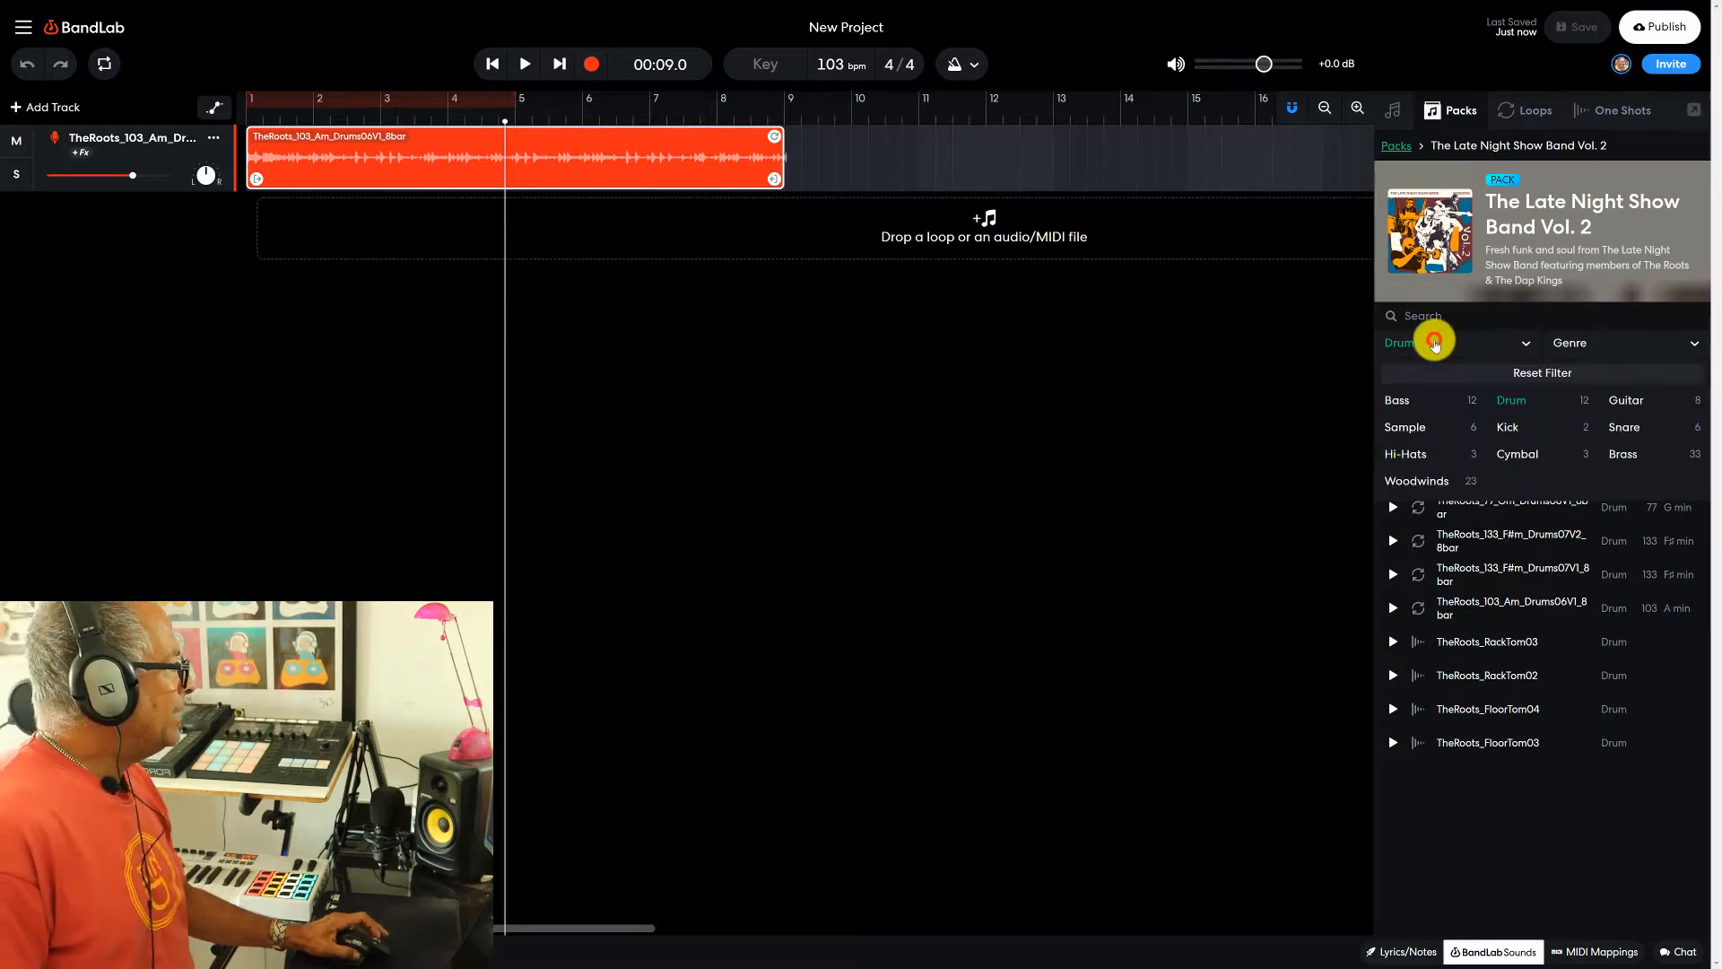
pyautogui.click(1397, 400)
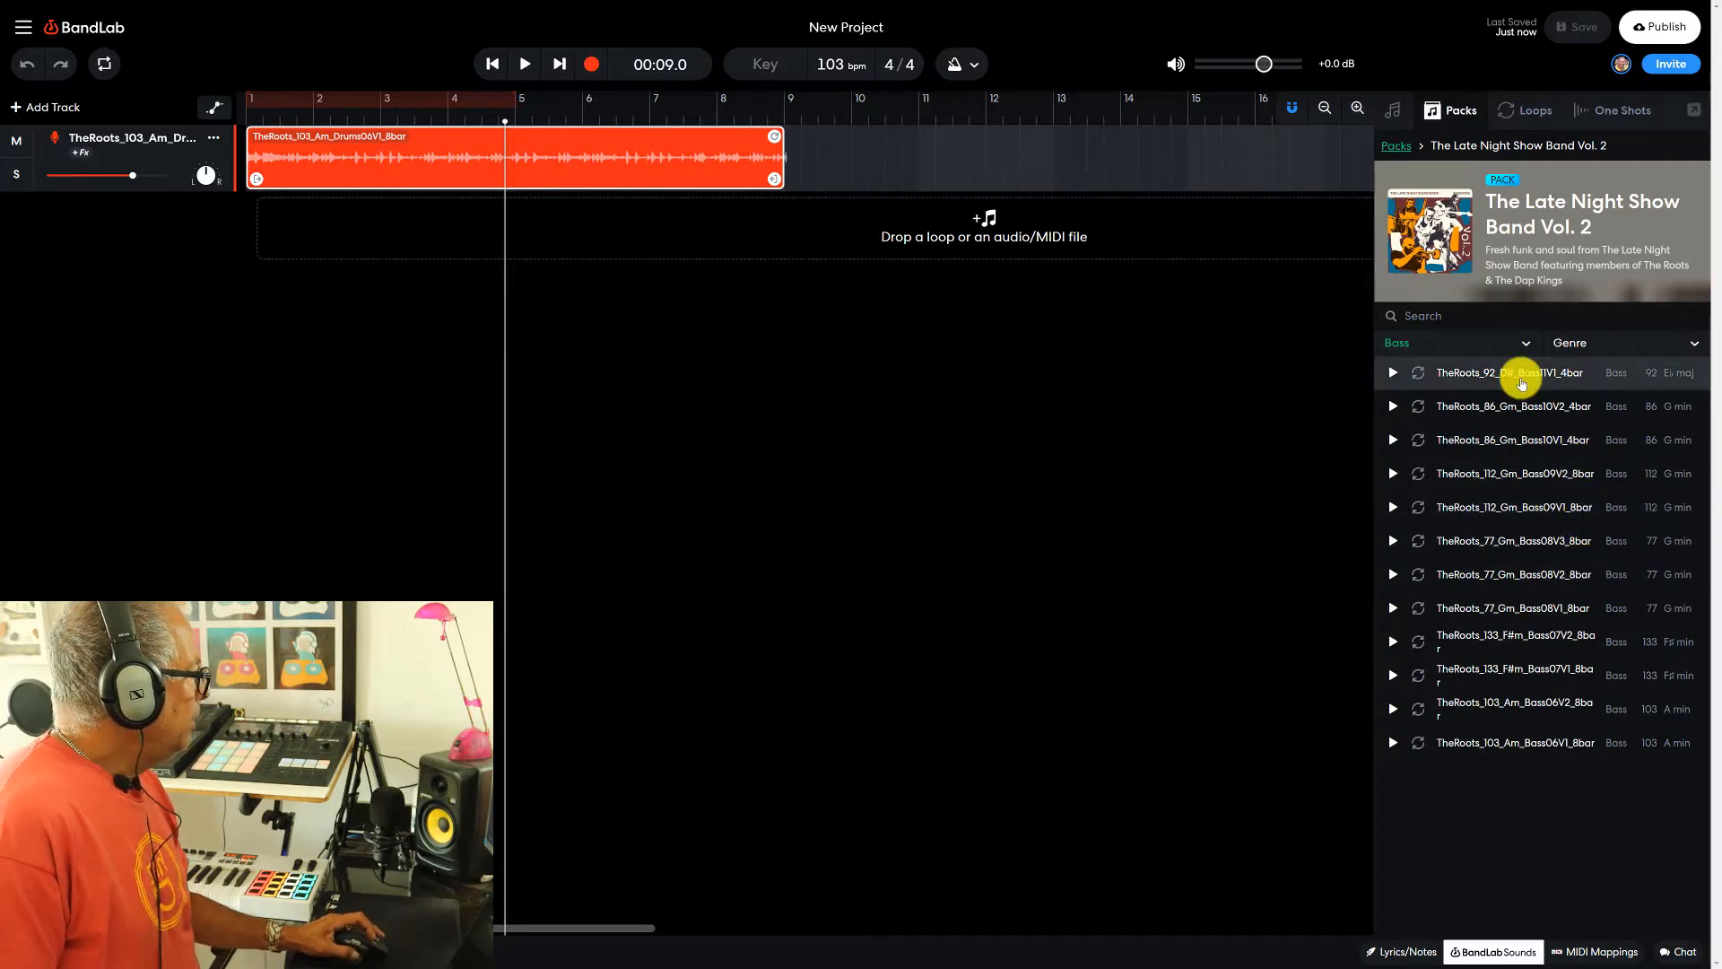
pyautogui.click(1532, 381)
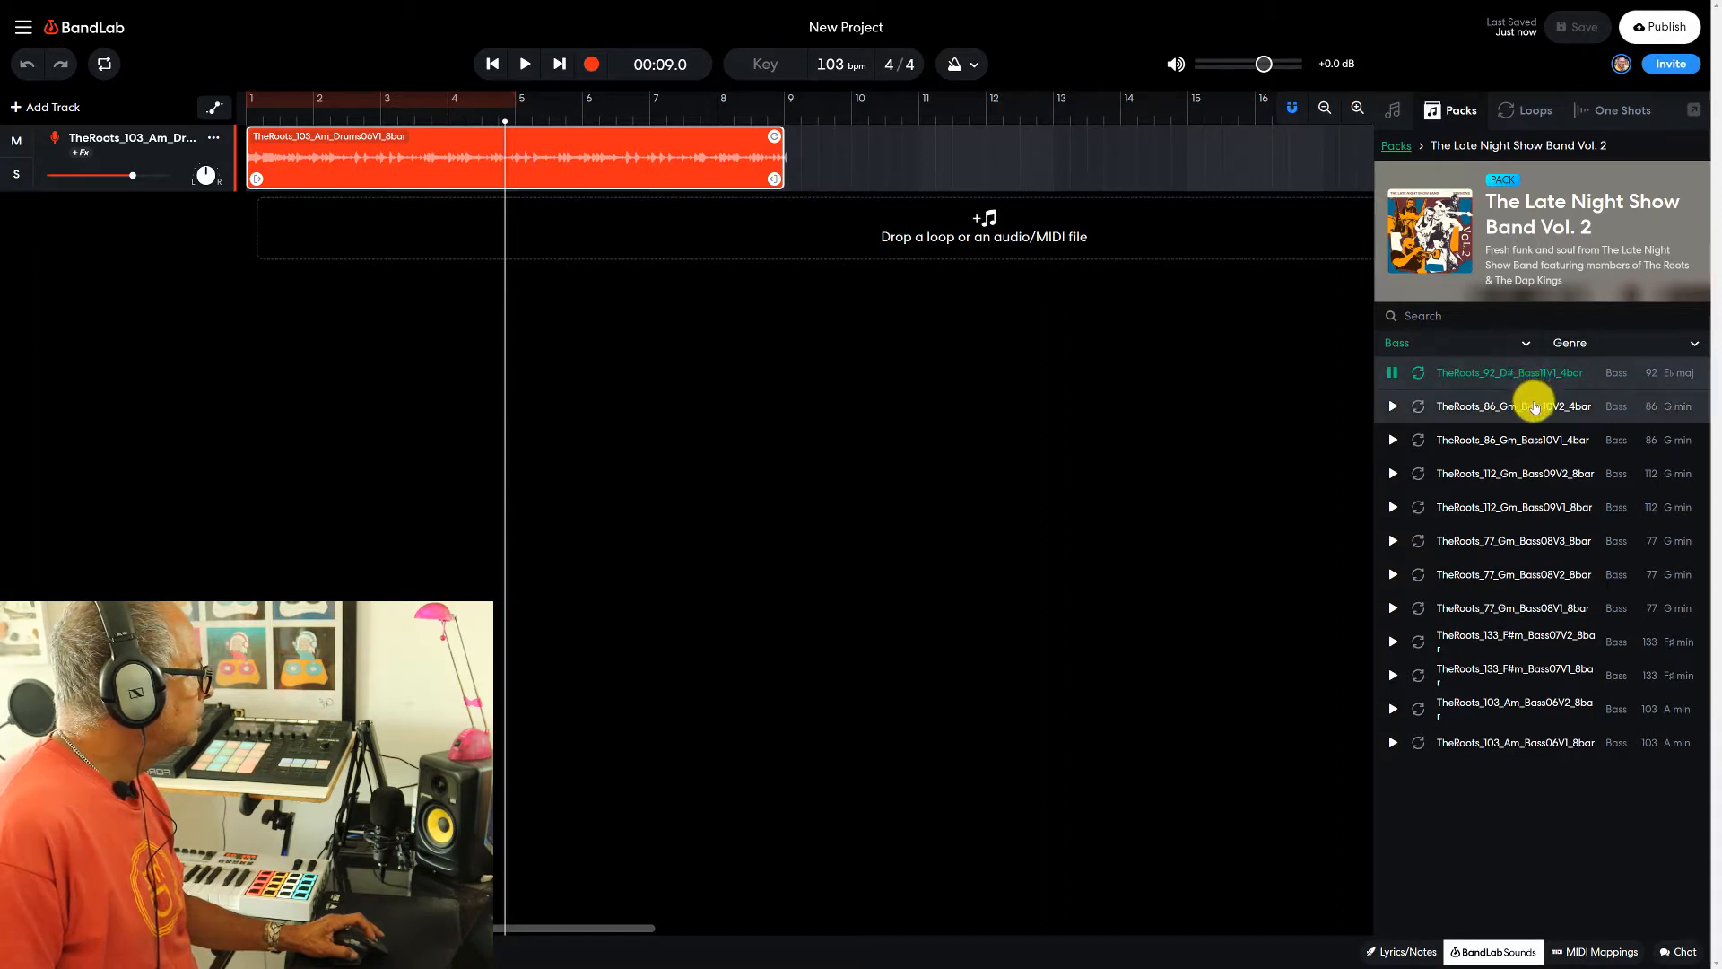
pyautogui.click(1534, 407)
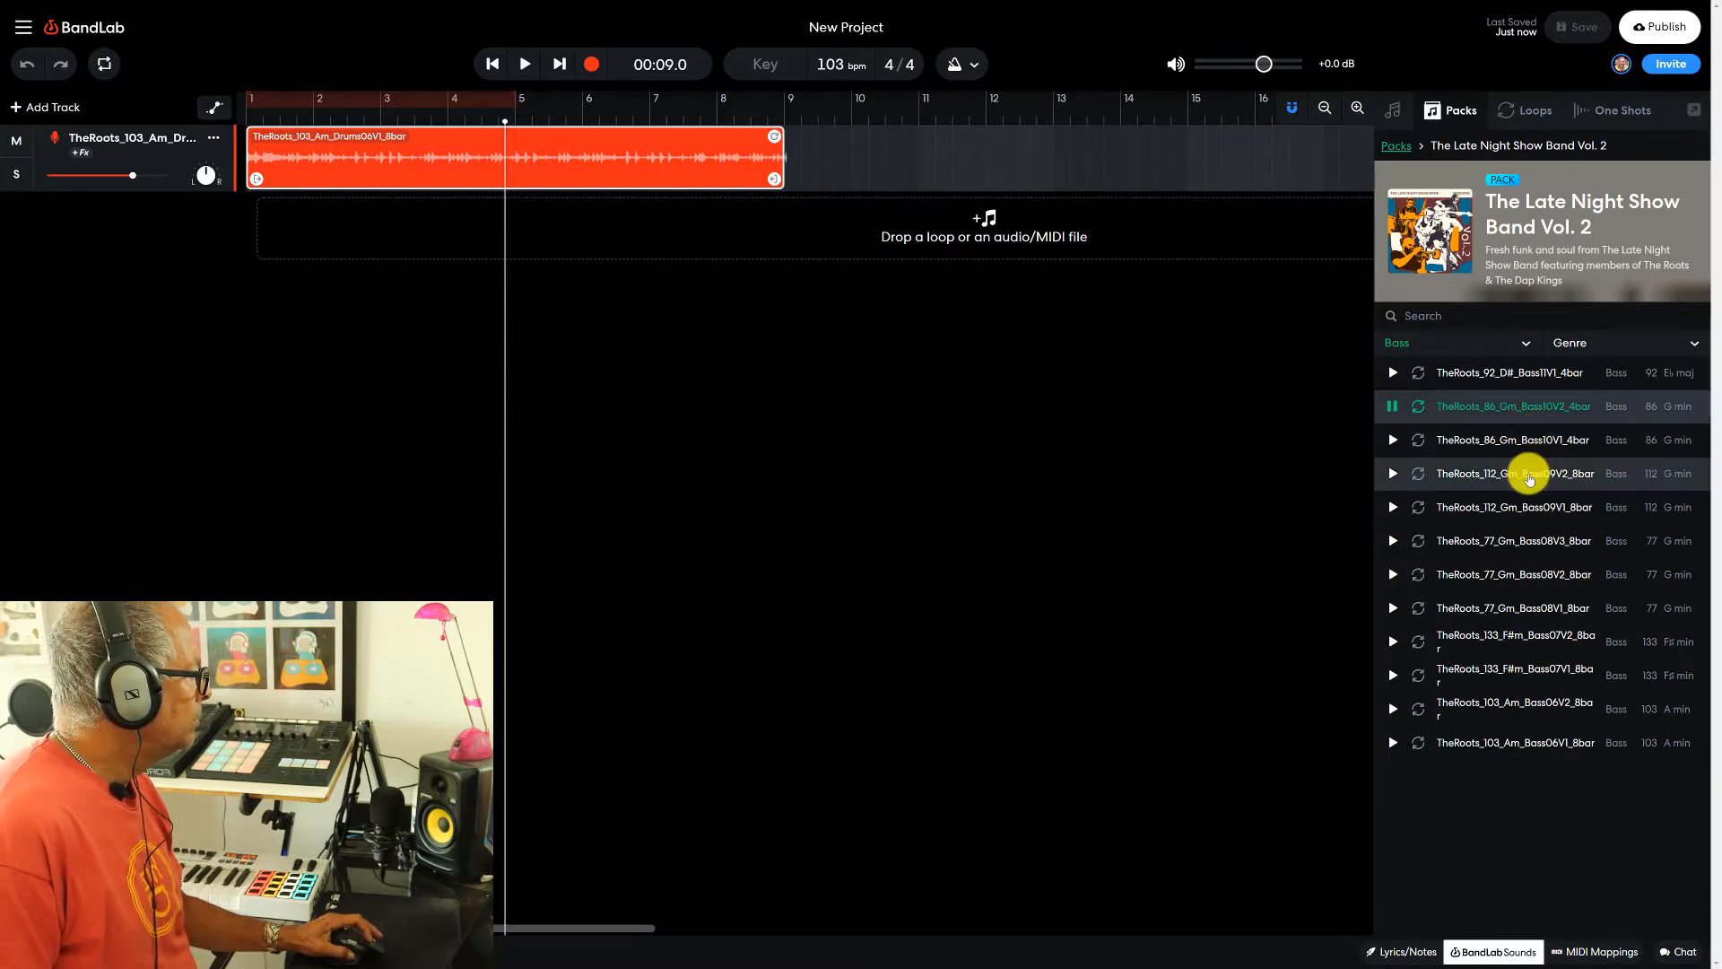
pyautogui.click(1529, 480)
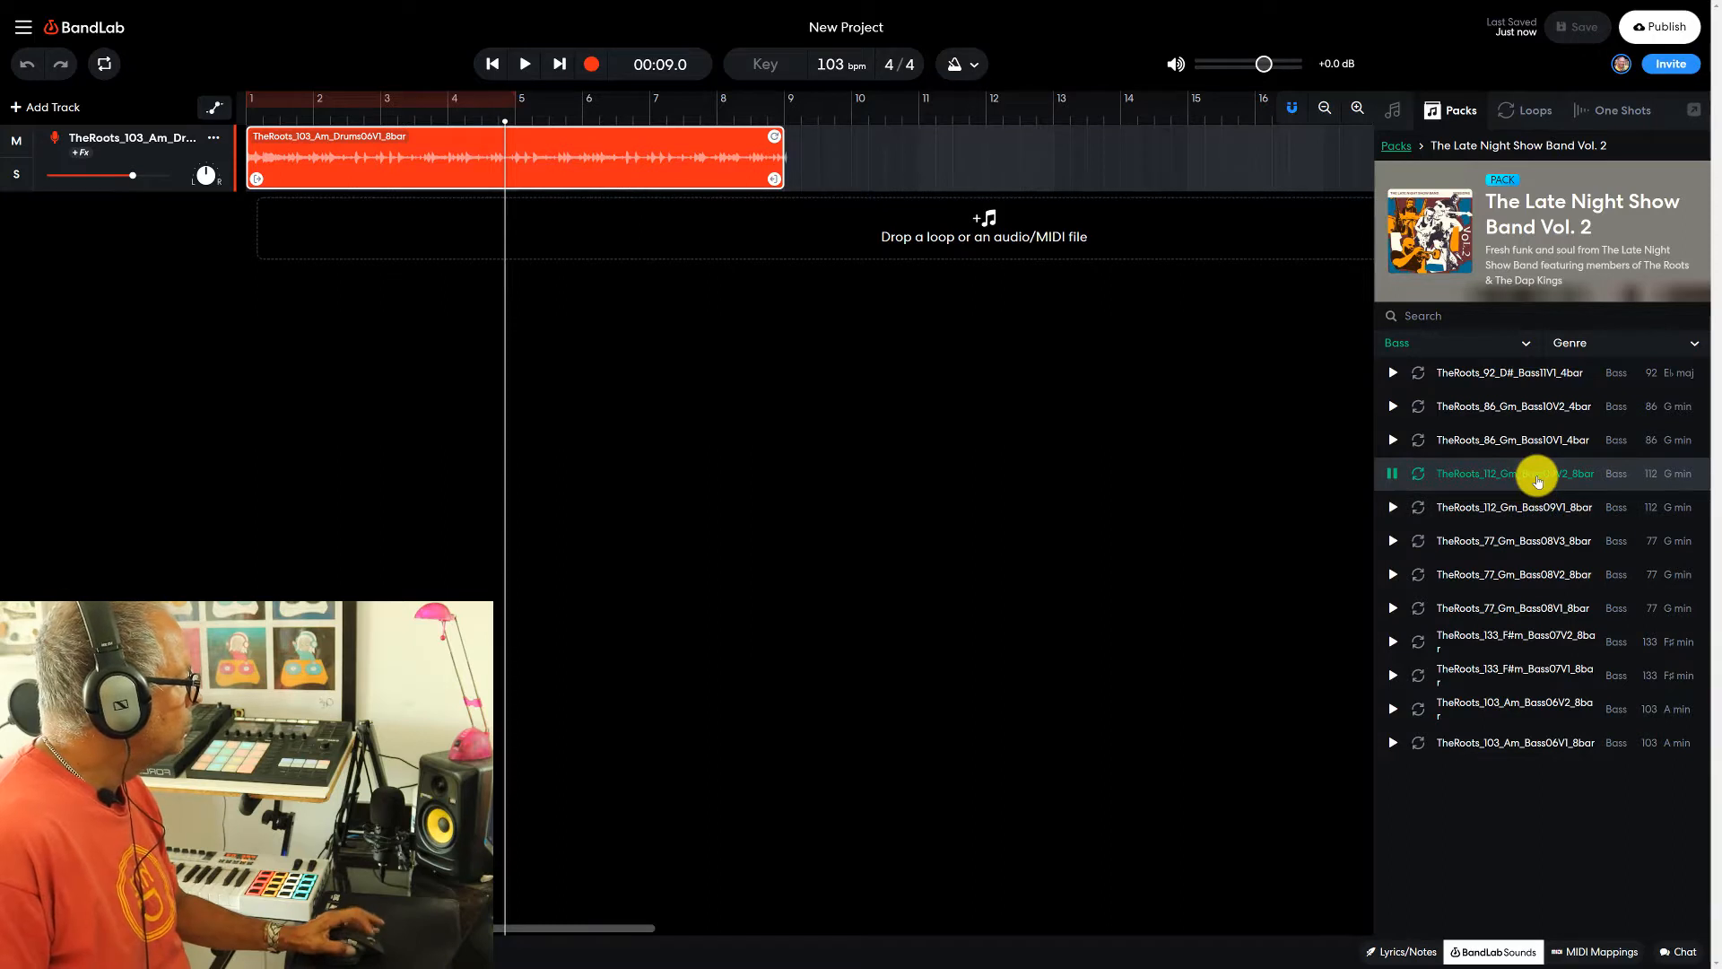
pyautogui.click(1537, 481)
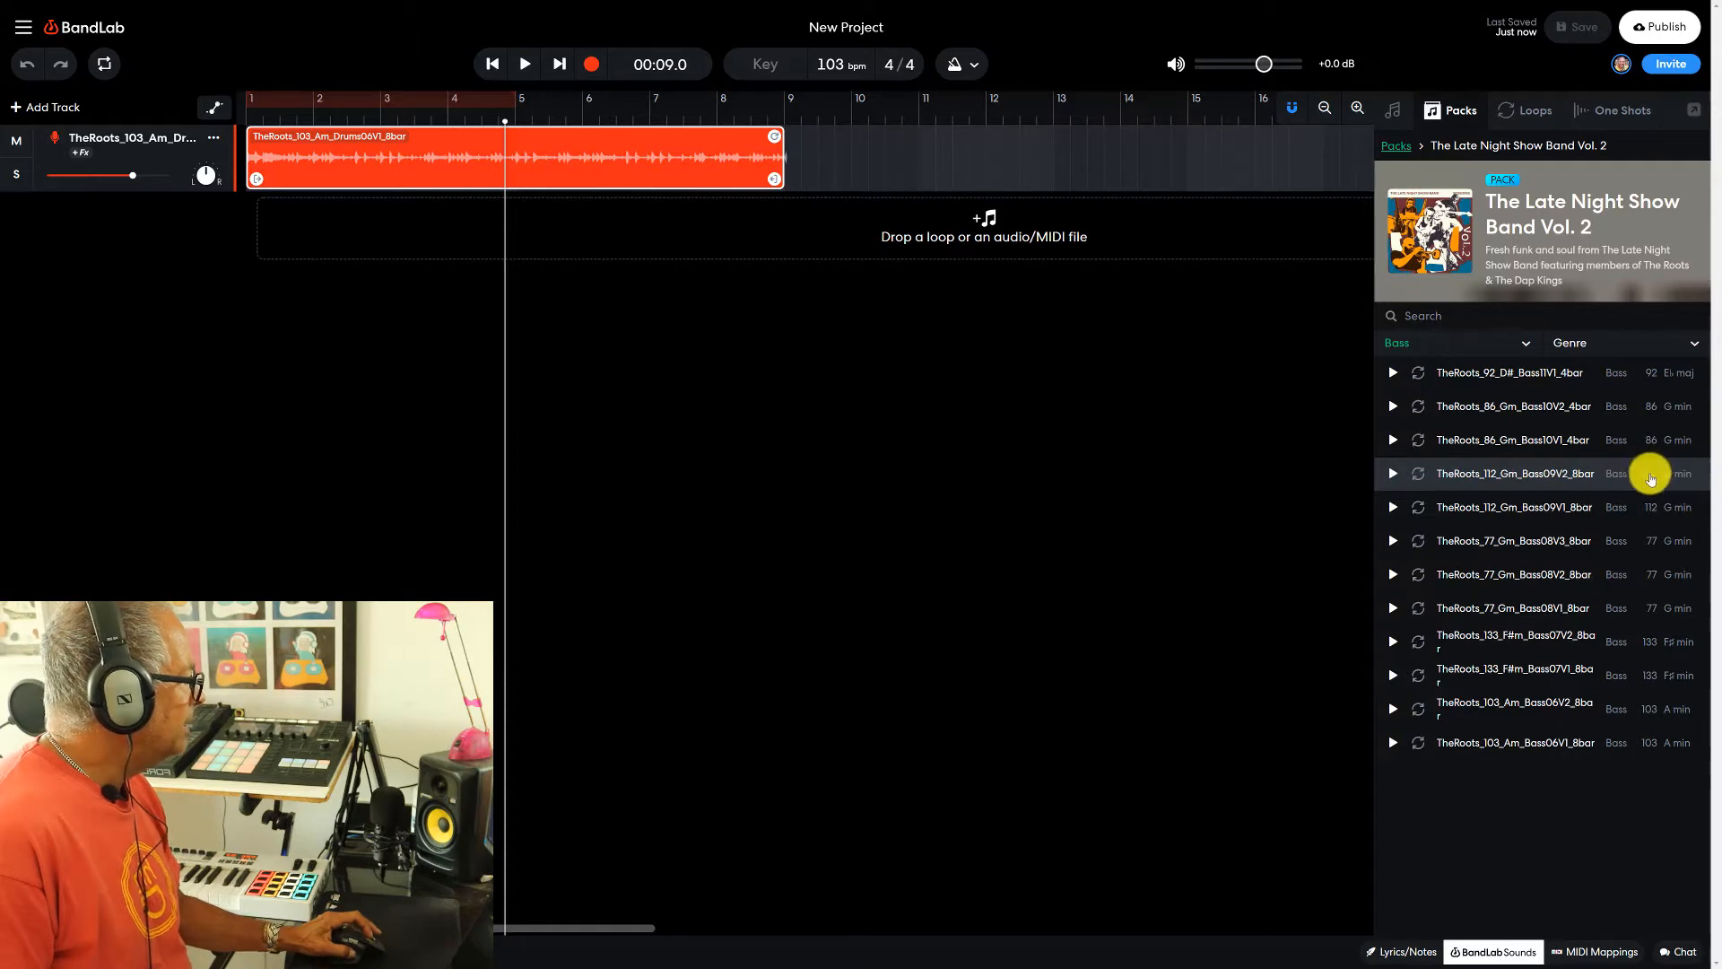
# - Add TheRoots_112_Gm_Bass09V2_8bar as a second track, set the project key to G minor, and align the clip to bar 1
pyautogui.moveTo(1527, 476); pyautogui.dragTo(612, 237)
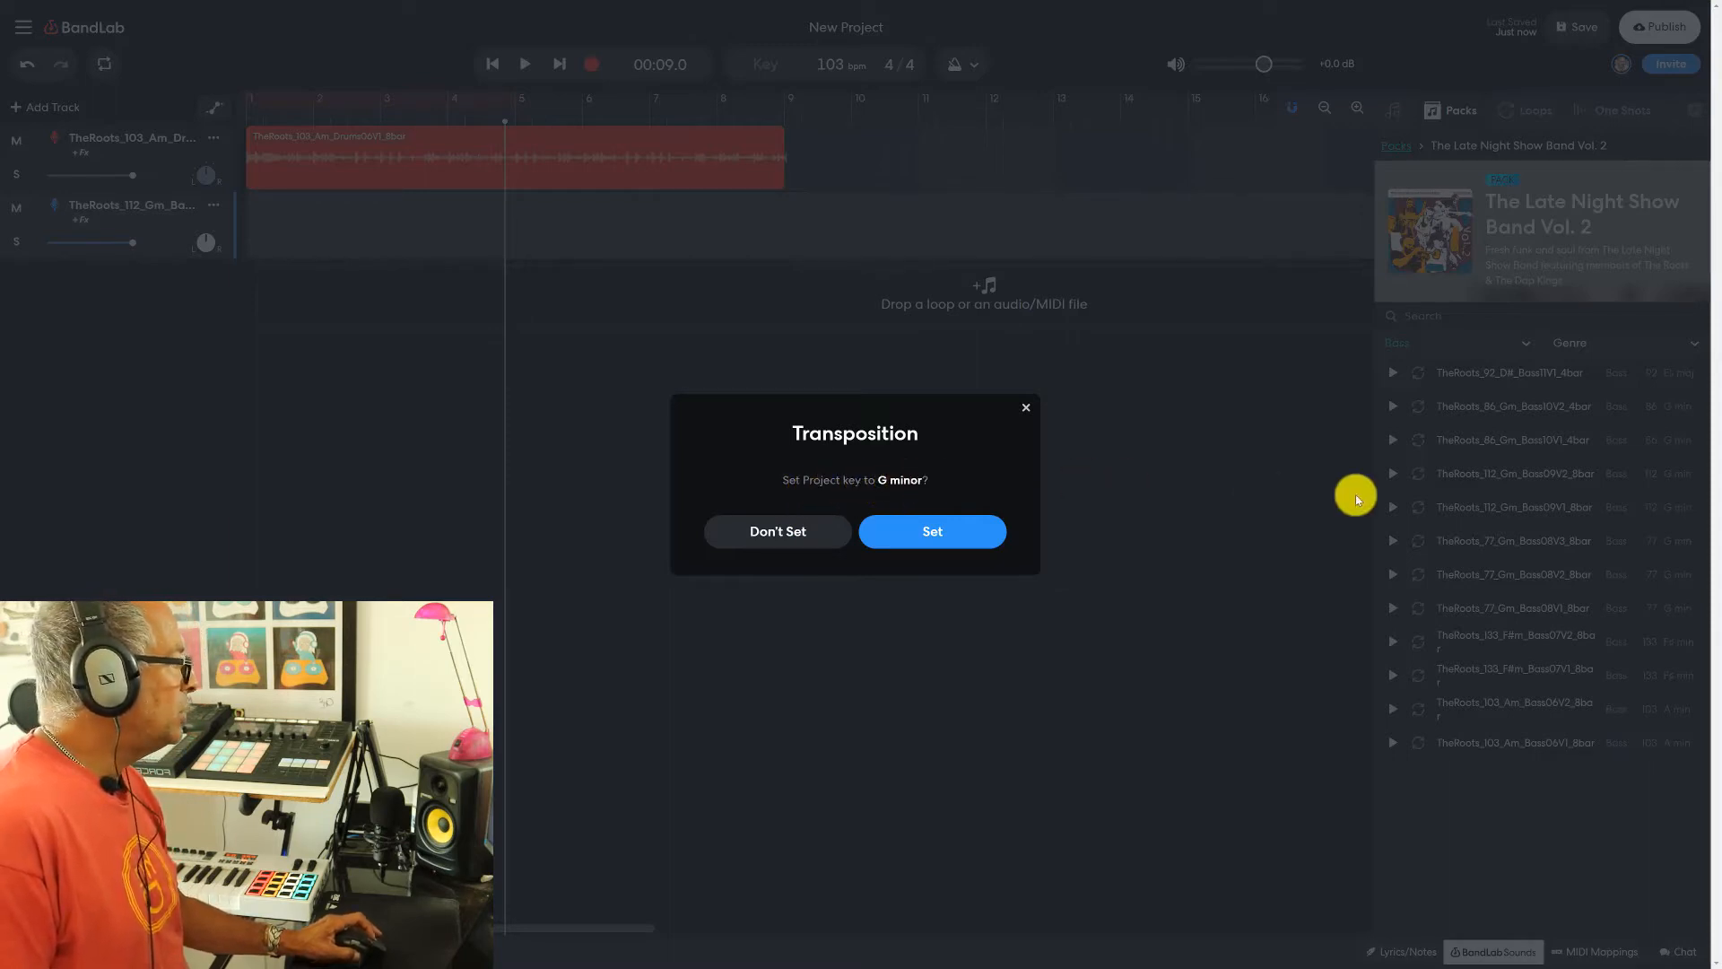
pyautogui.click(933, 534)
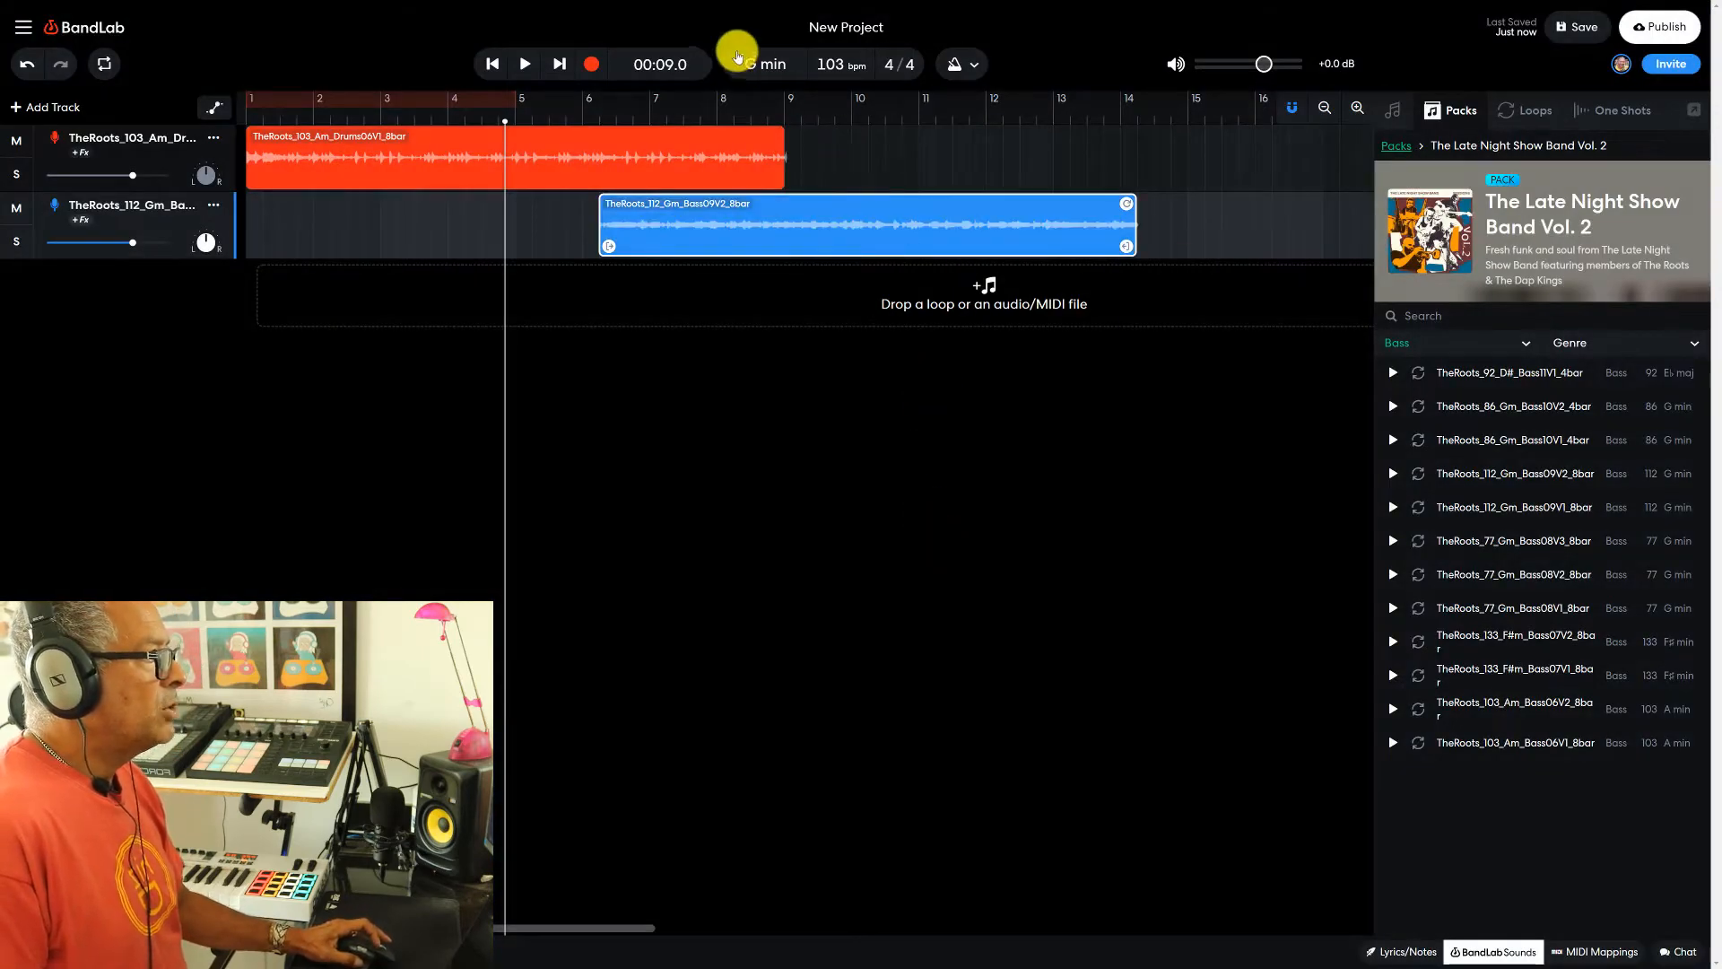
pyautogui.moveTo(816, 241); pyautogui.dragTo(445, 242)
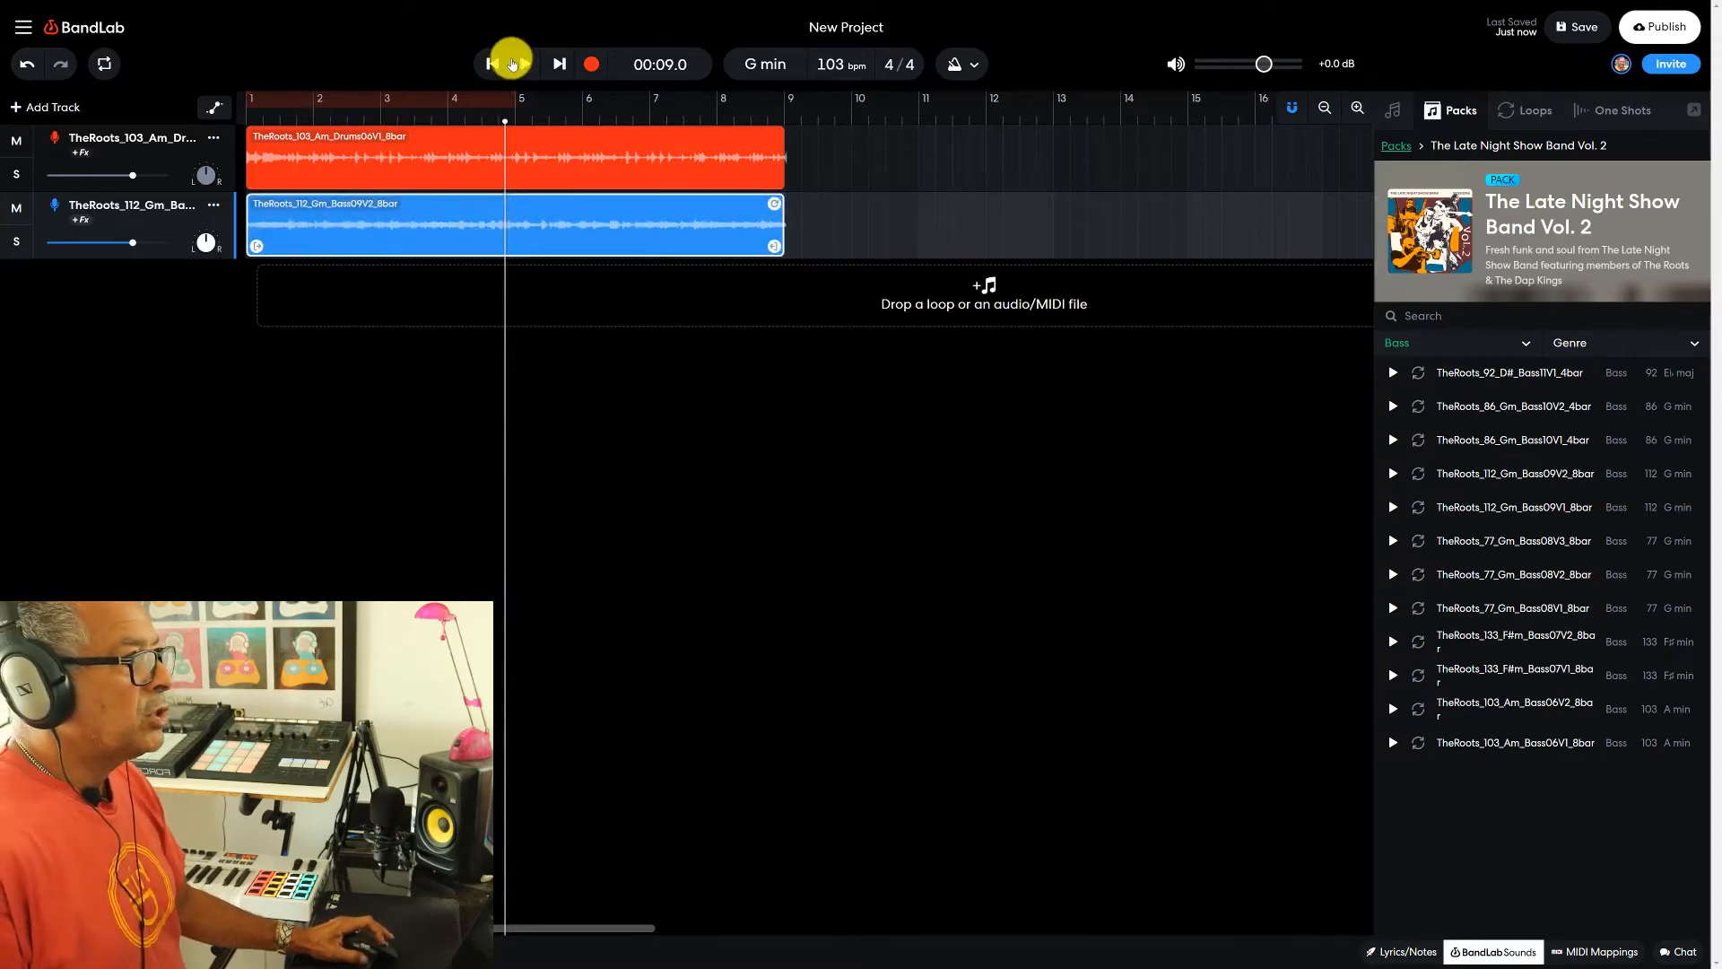
# - Play the drum and bass tracks together from the project start, and stop after the eight bars
pyautogui.click(492, 63)
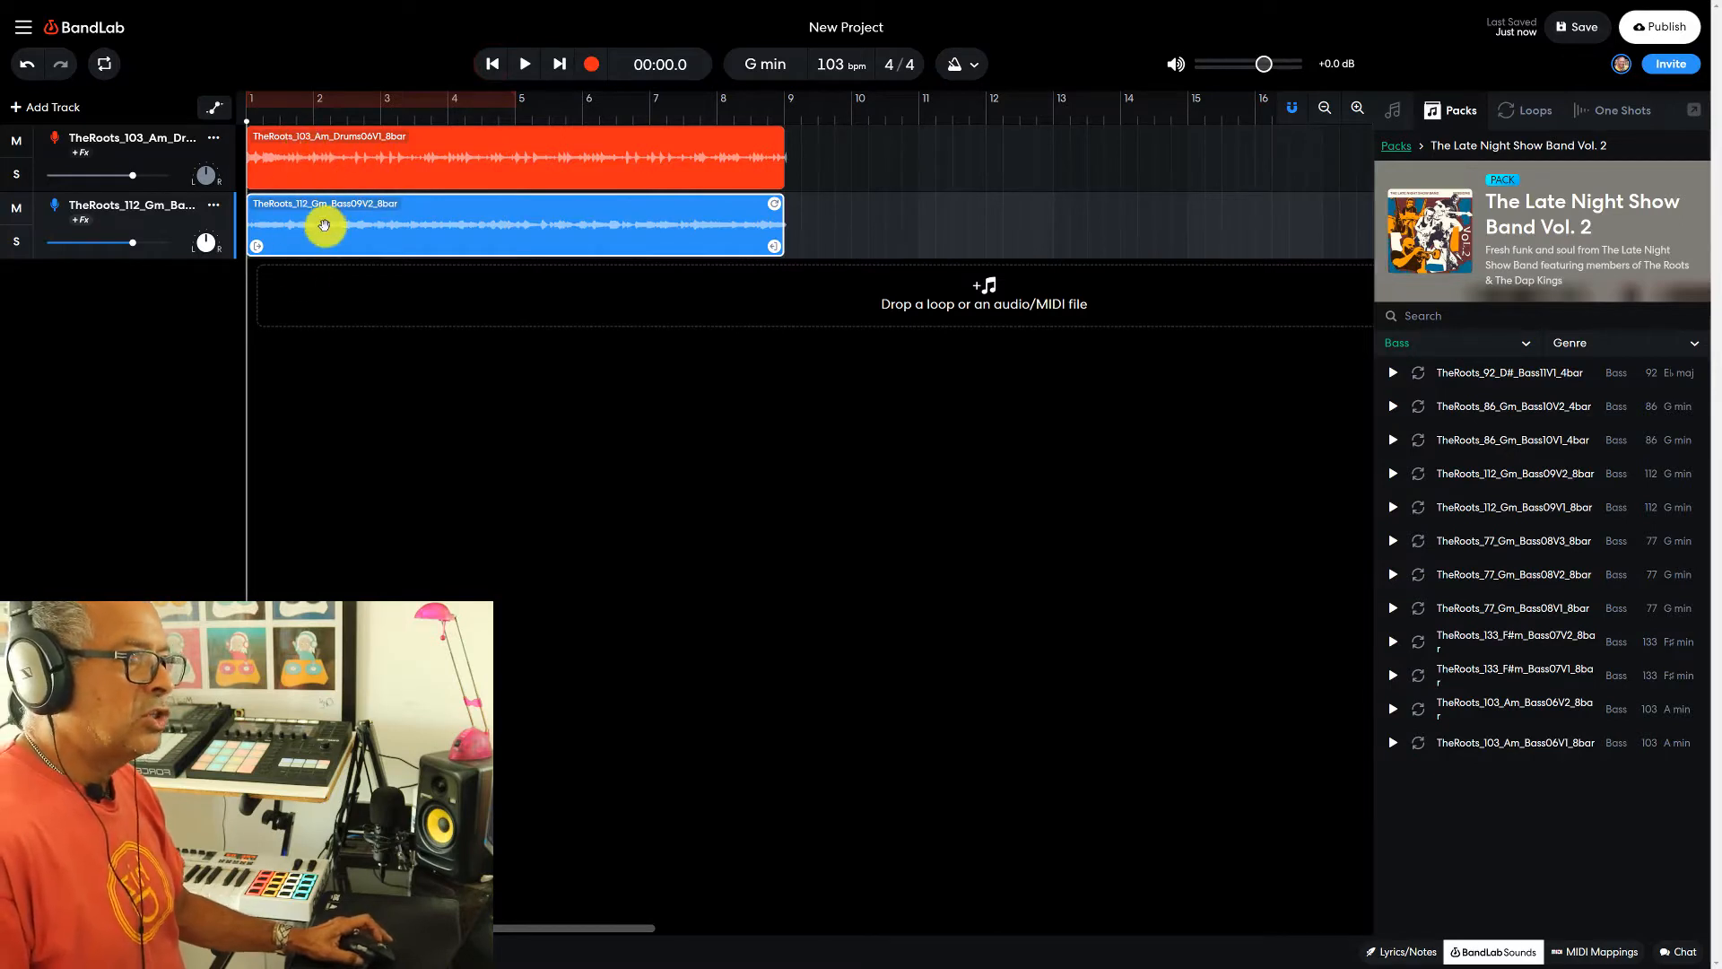
pyautogui.click(525, 68)
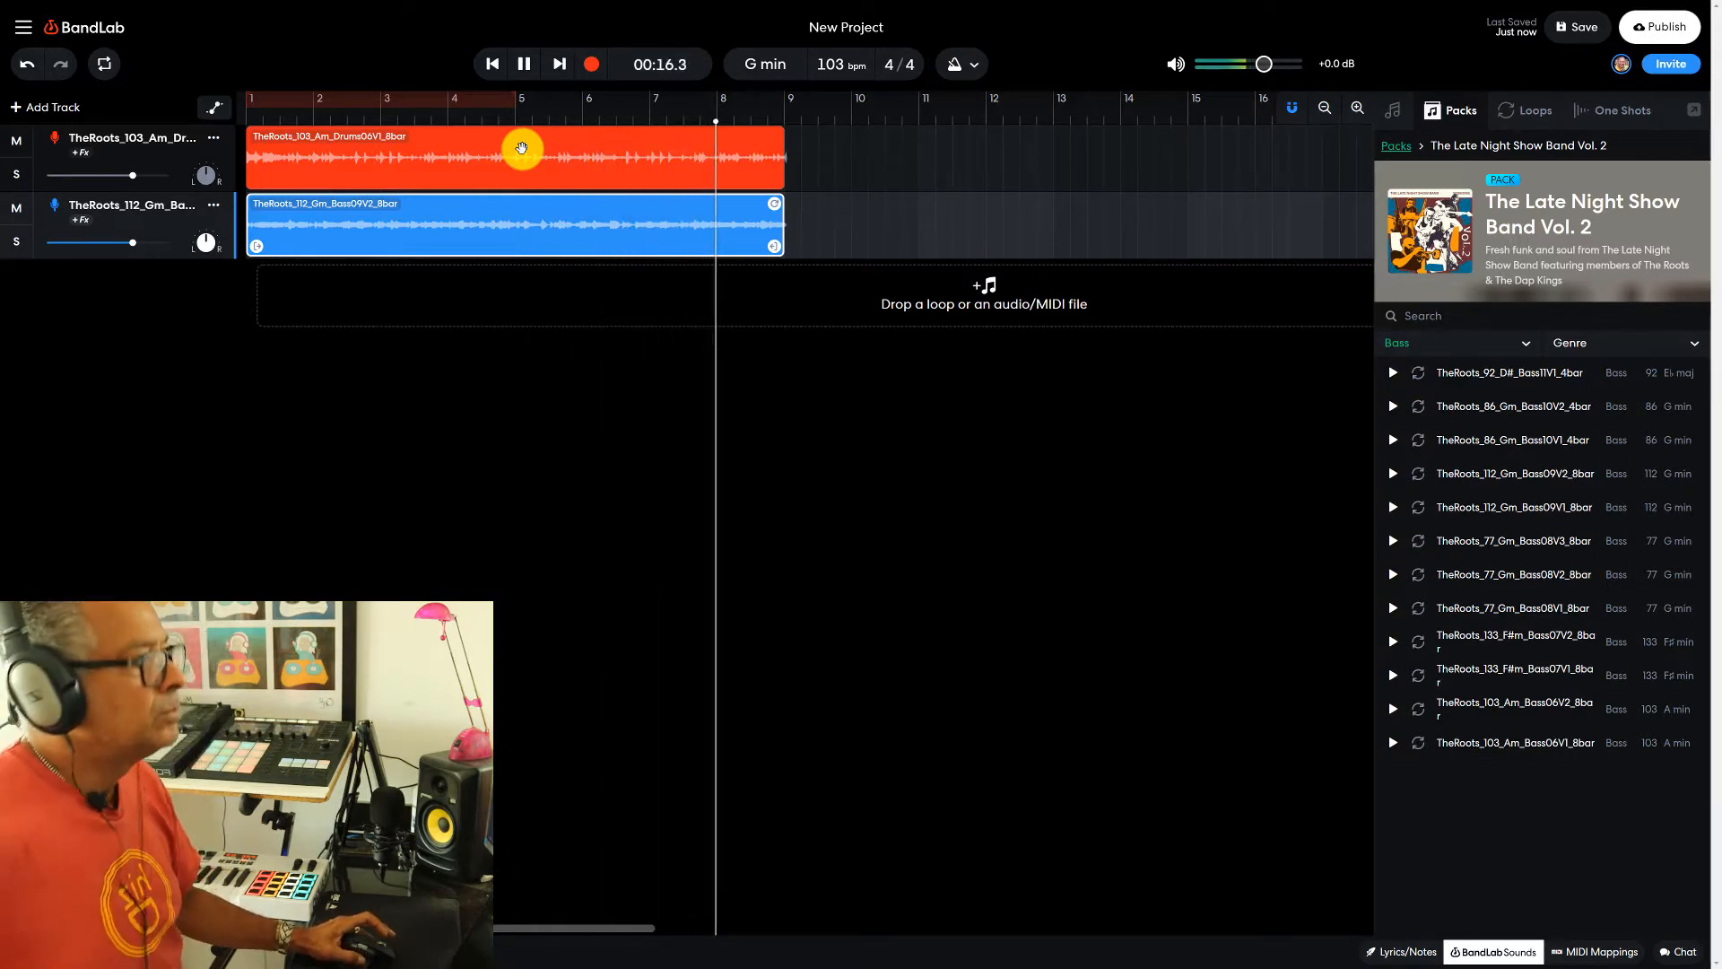
pyautogui.click(525, 69)
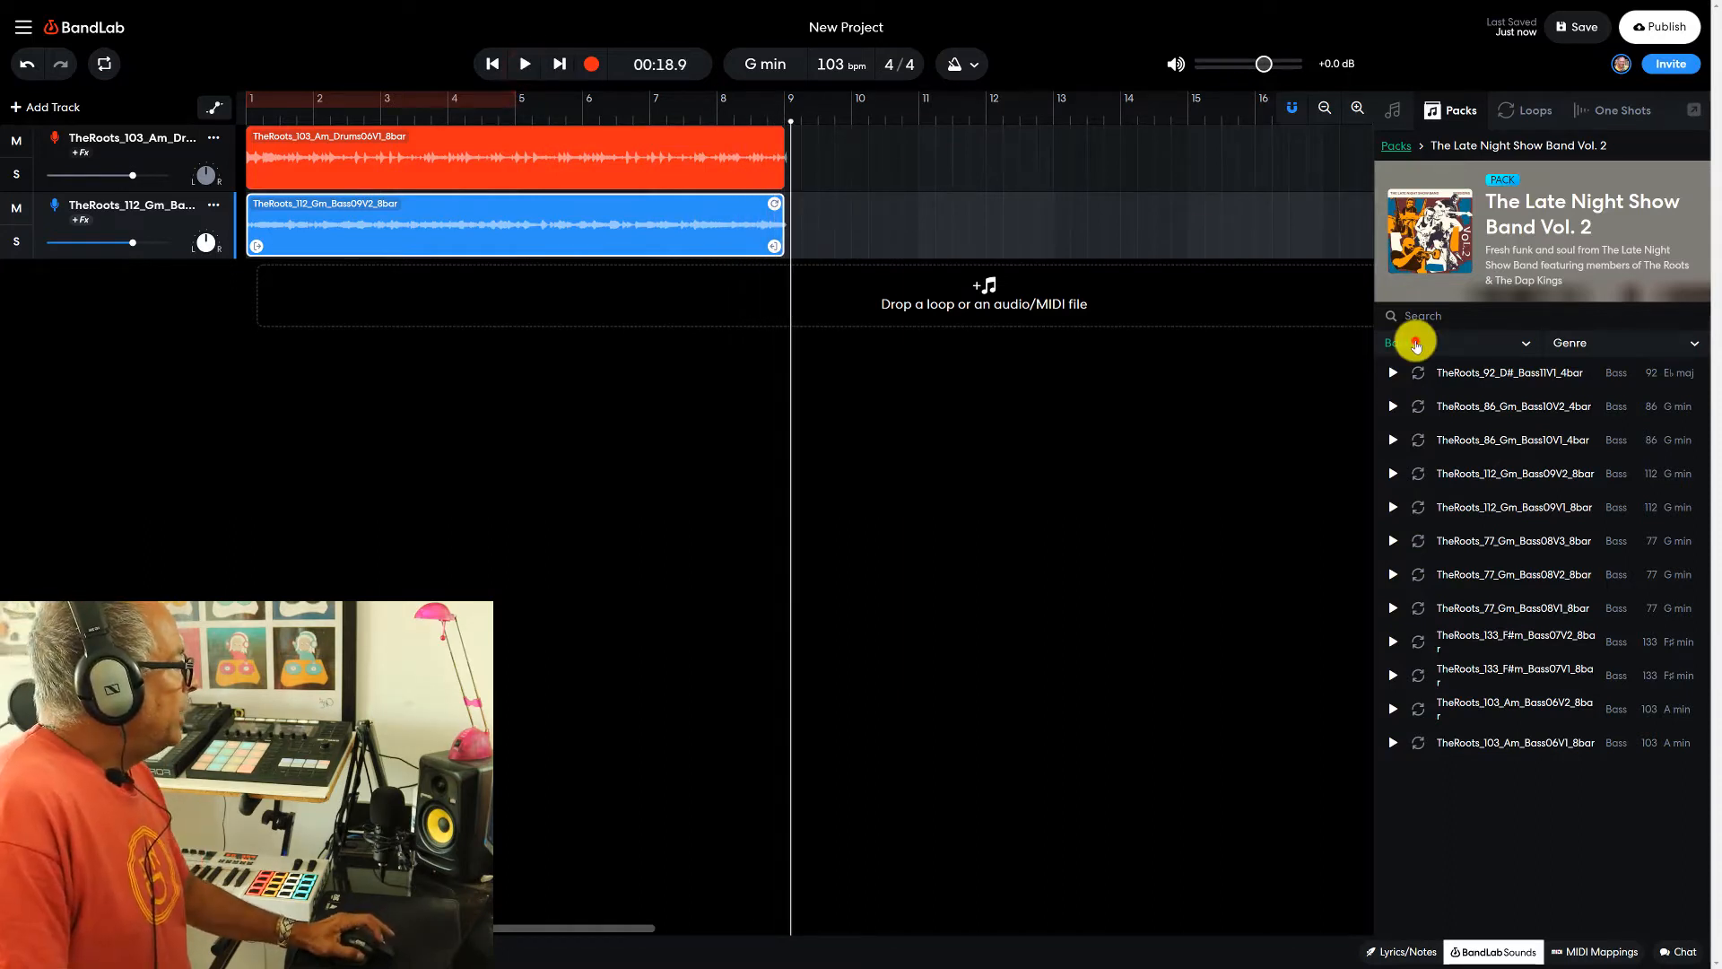
# - Filter the pack to Guitar, audition TheRoots_112_Gm_Guitar09V2_8bar, and add it as a third track starting at bar 1
pyautogui.click(1415, 344)
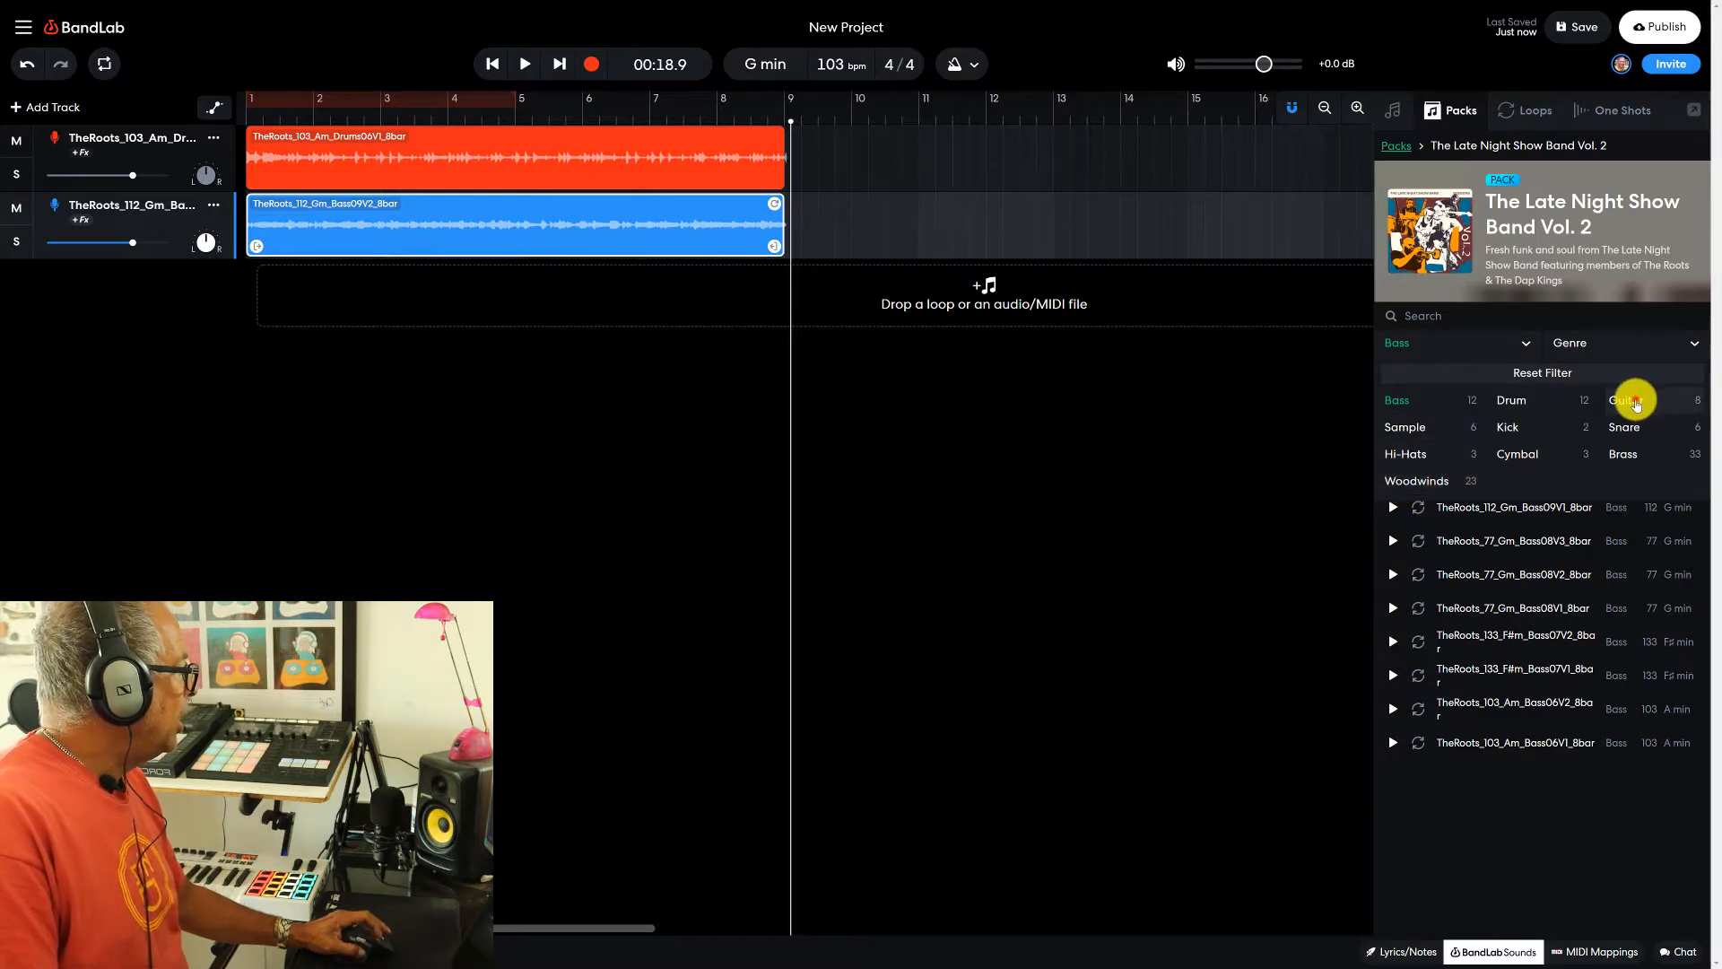
pyautogui.click(1636, 404)
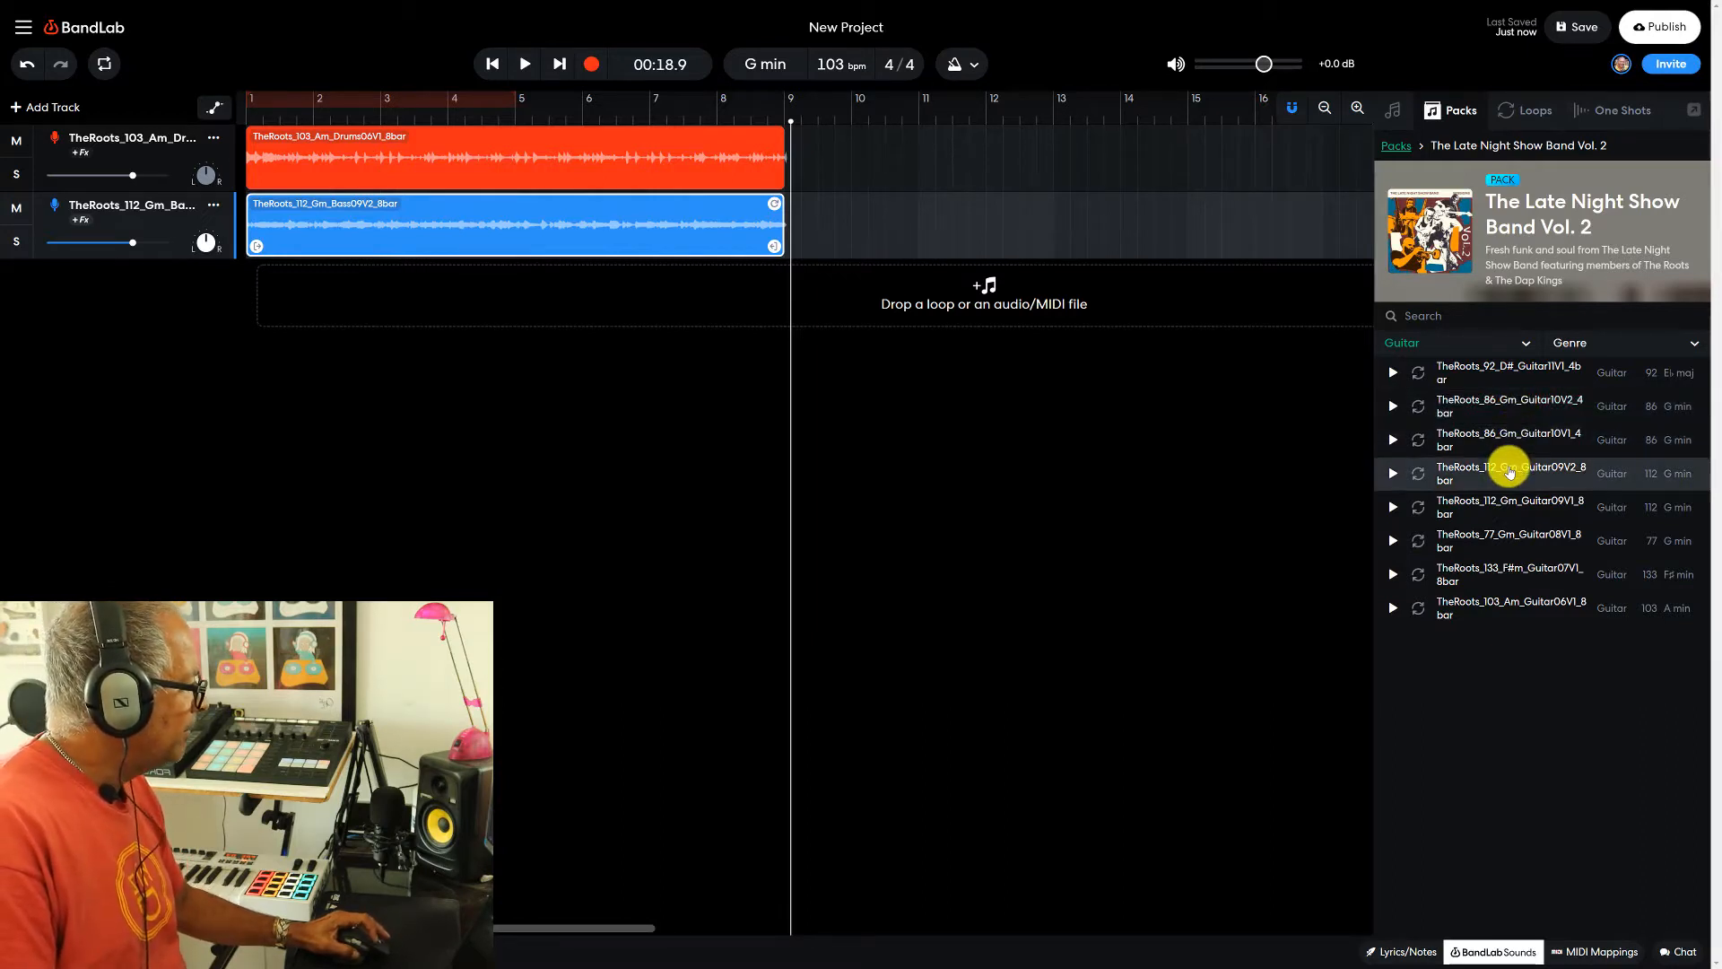
pyautogui.click(1509, 471)
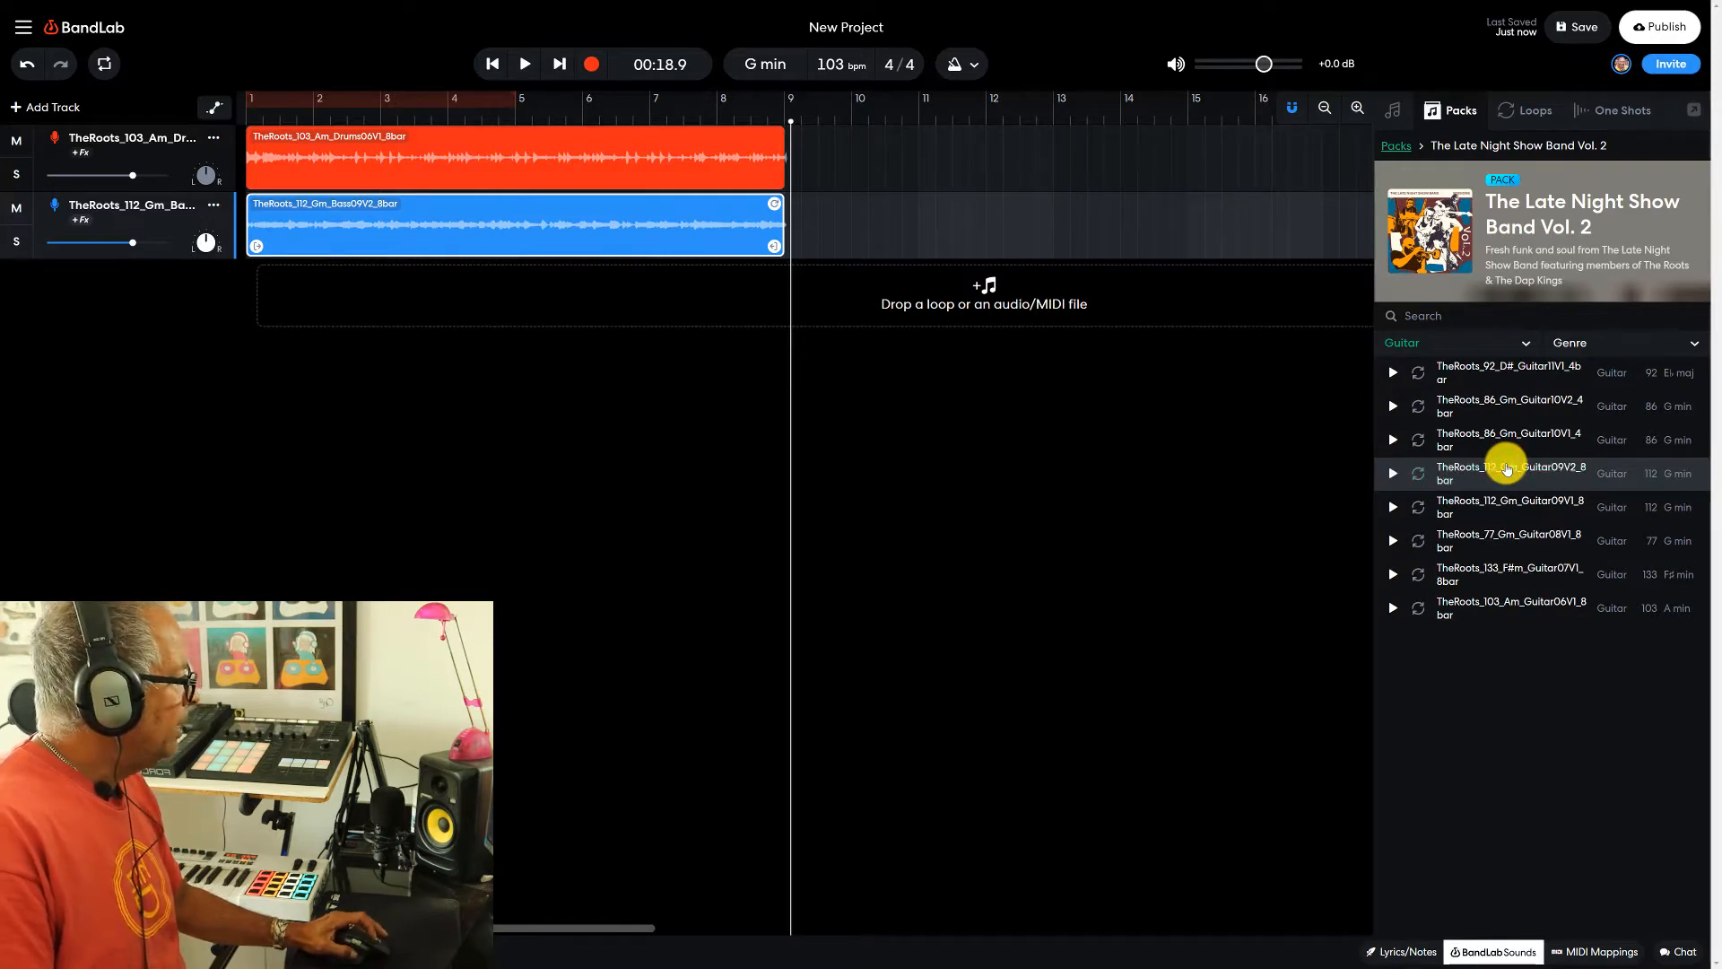
pyautogui.moveTo(1504, 473); pyautogui.dragTo(288, 281)
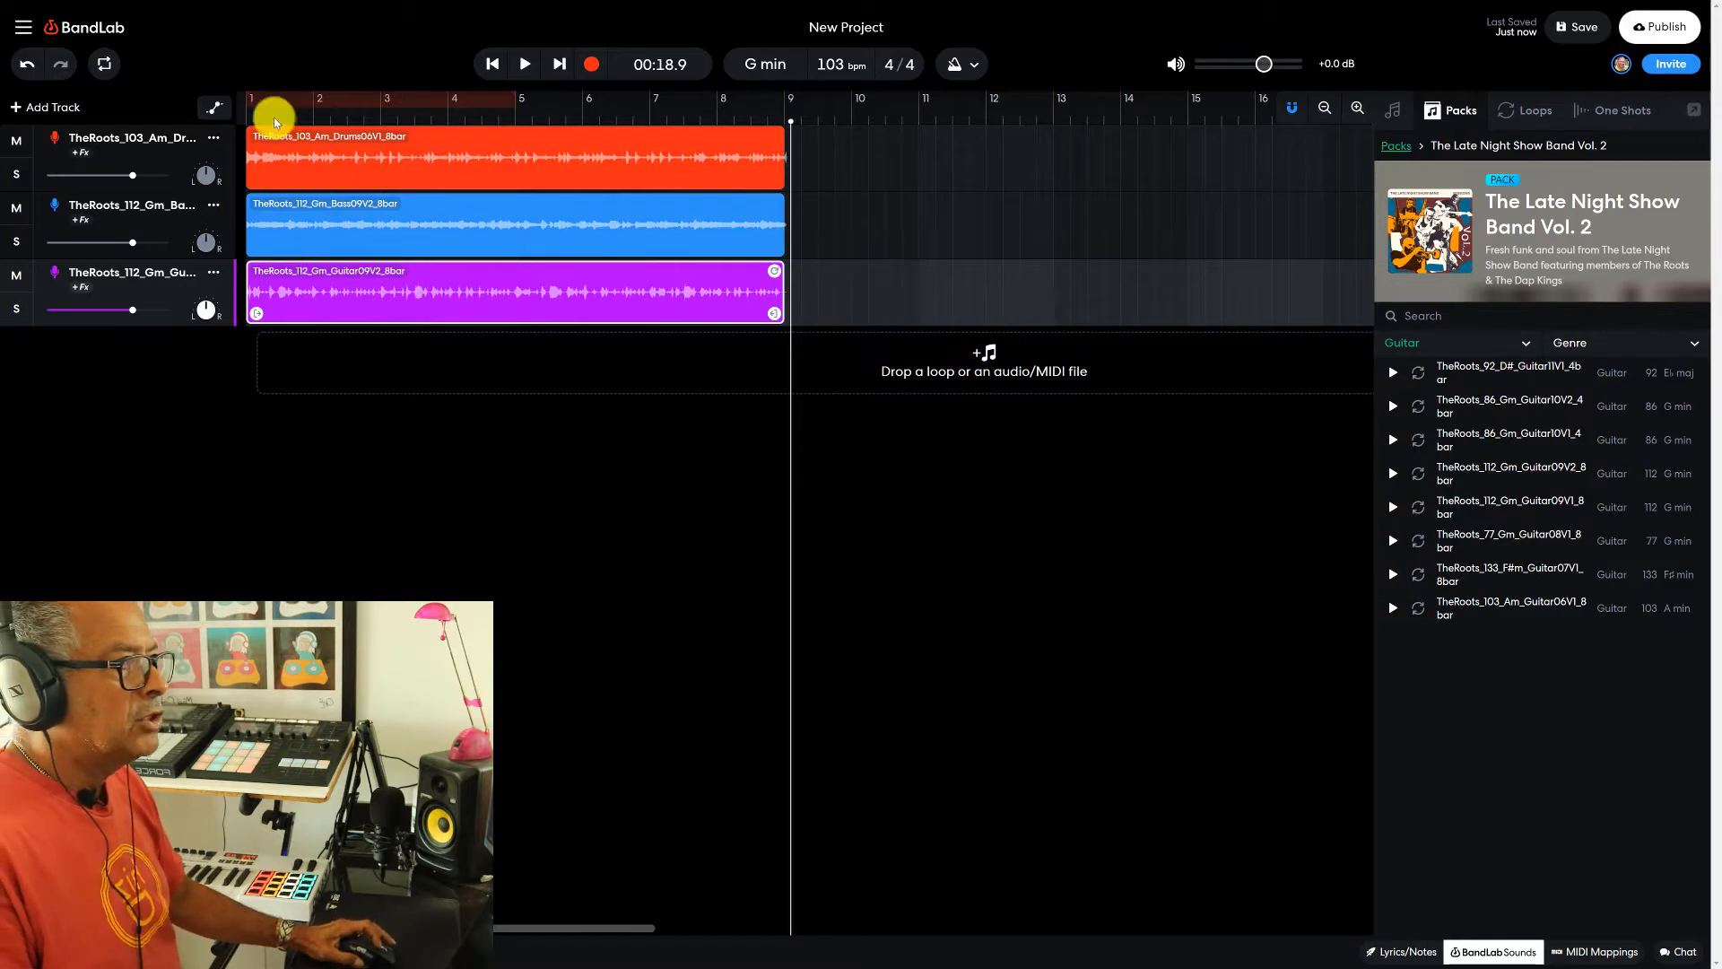
# - Play the drum, bass and guitar tracks together from the project start, and stop after the eight bars
pyautogui.click(494, 65)
pyautogui.click(525, 66)
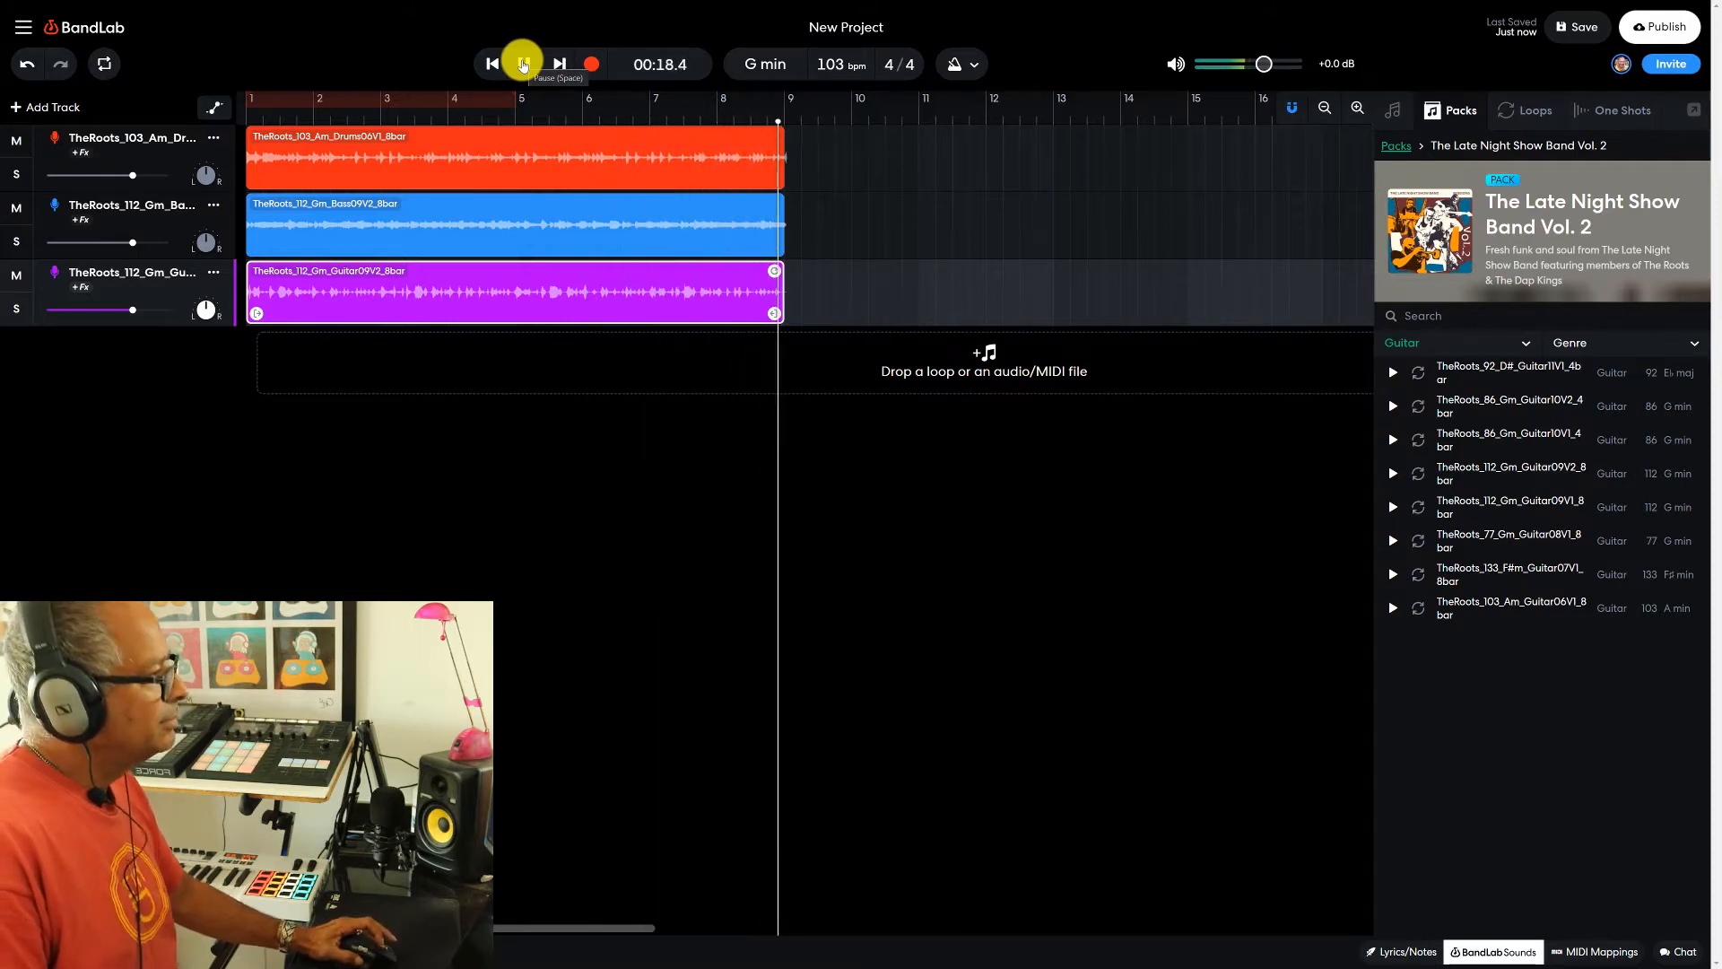
pyautogui.click(524, 63)
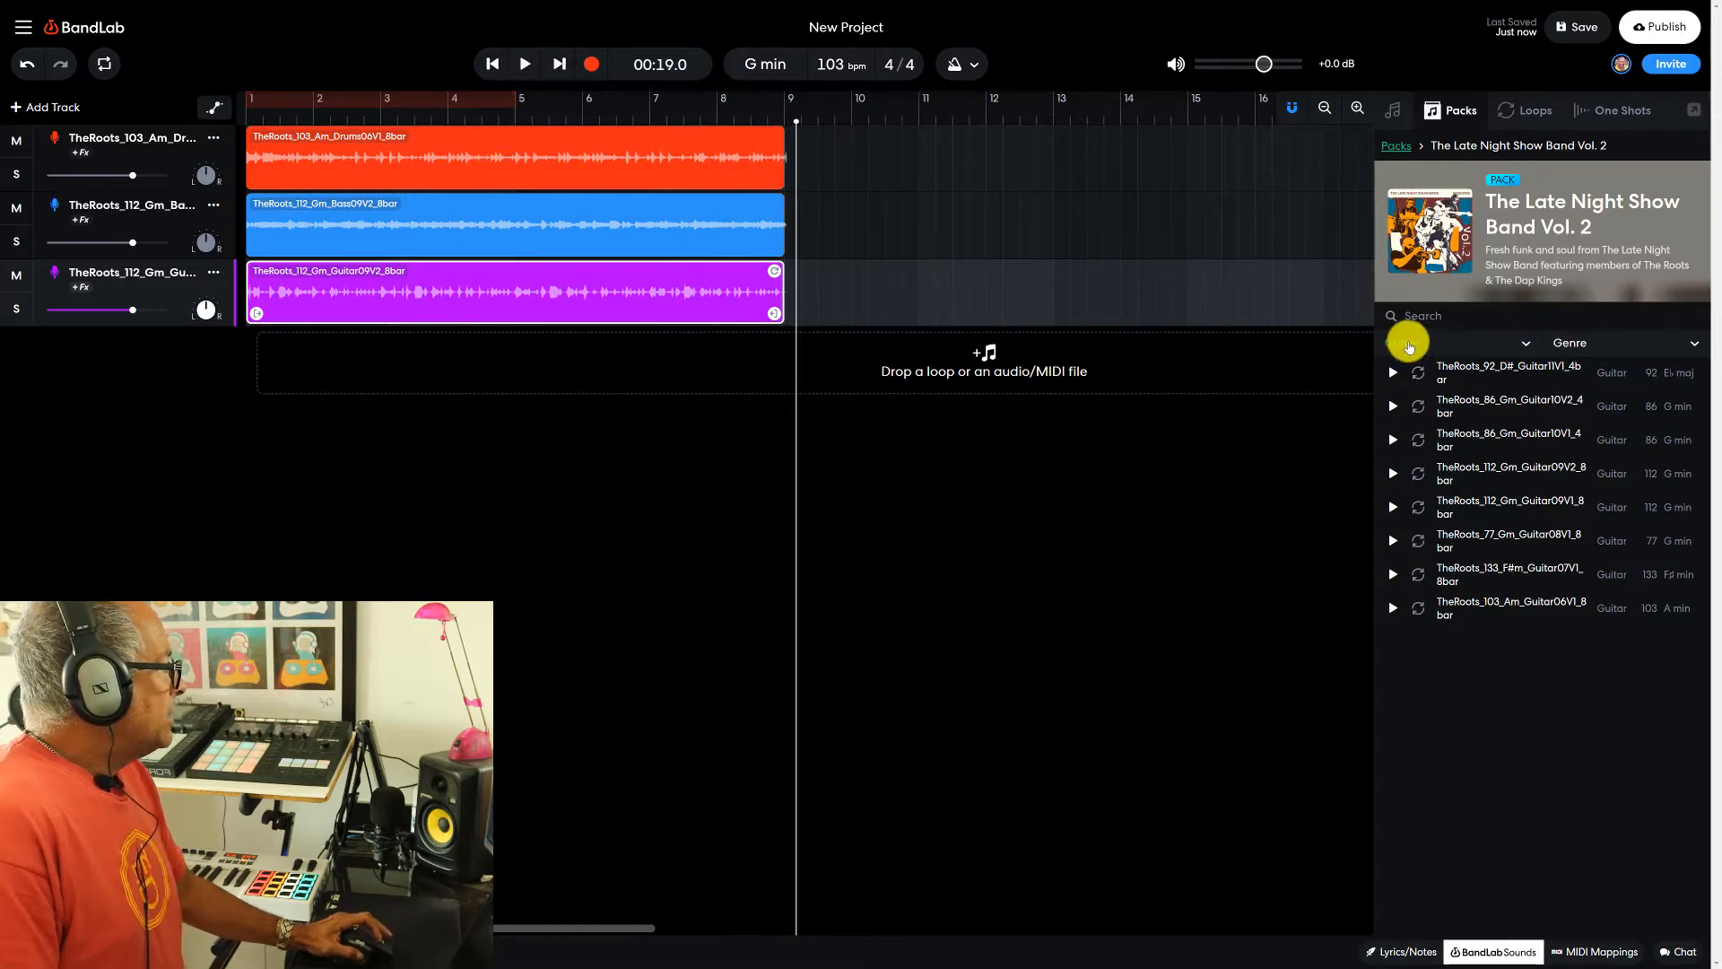
# - Filter the pack to Brass and look through the listed brass loops
pyautogui.click(1407, 344)
pyautogui.click(1628, 454)
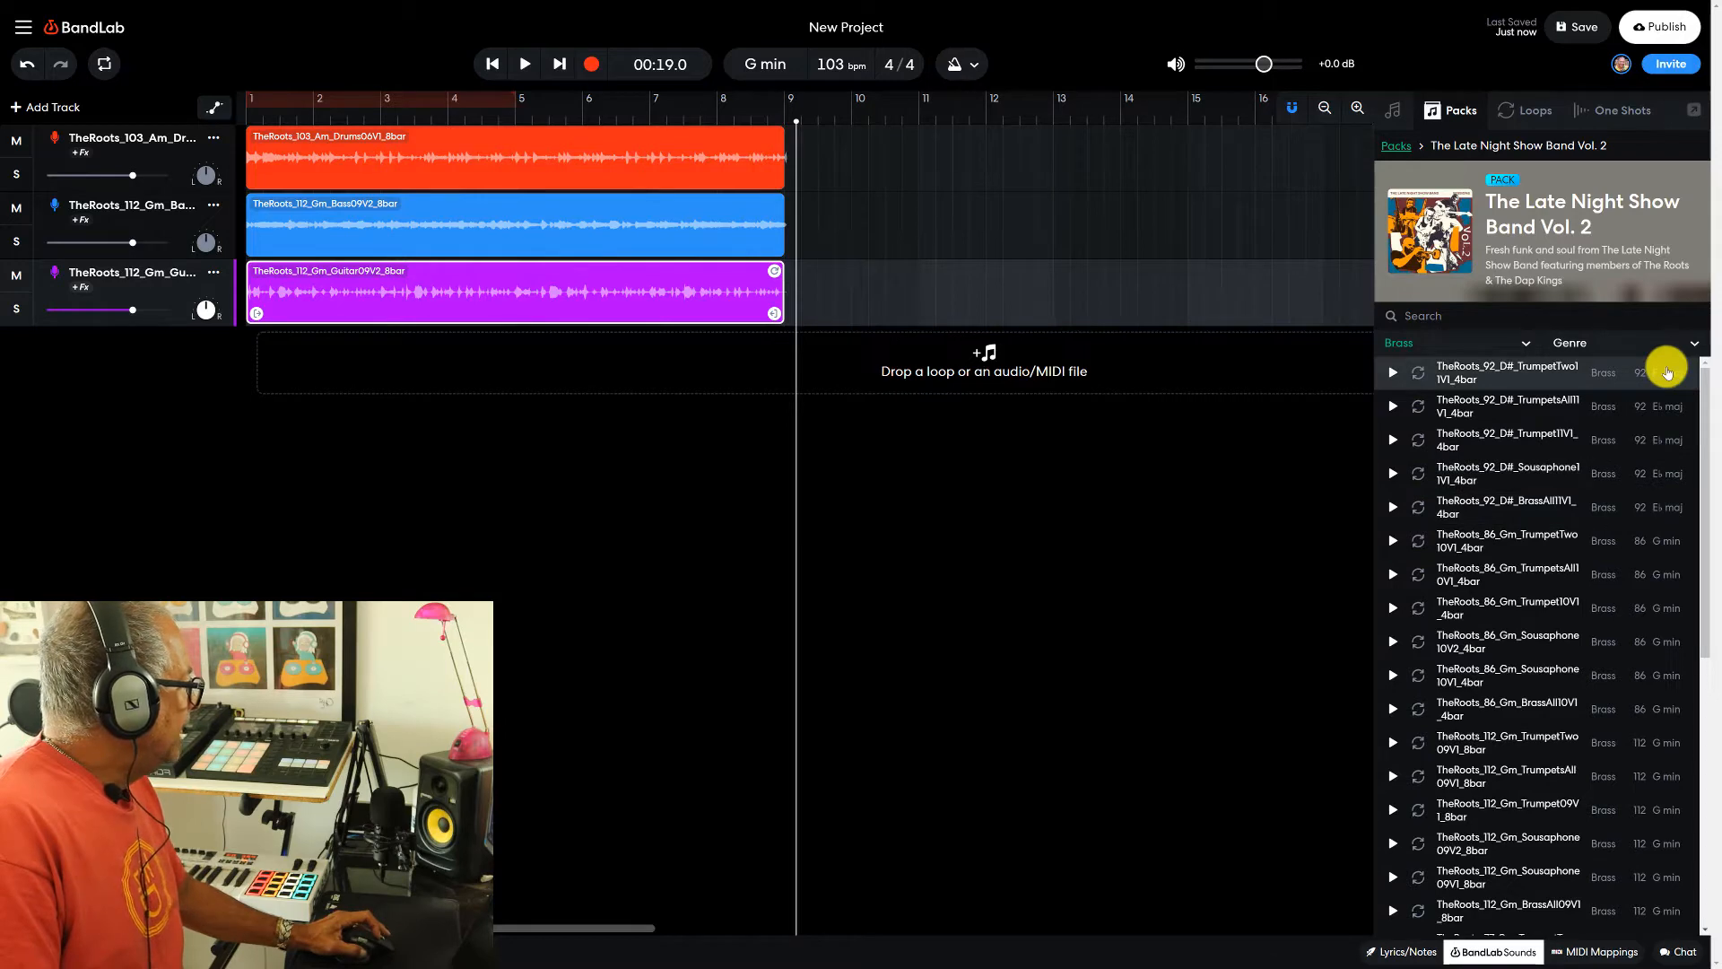
pyautogui.moveTo(1706, 460); pyautogui.dragTo(1715, 660)
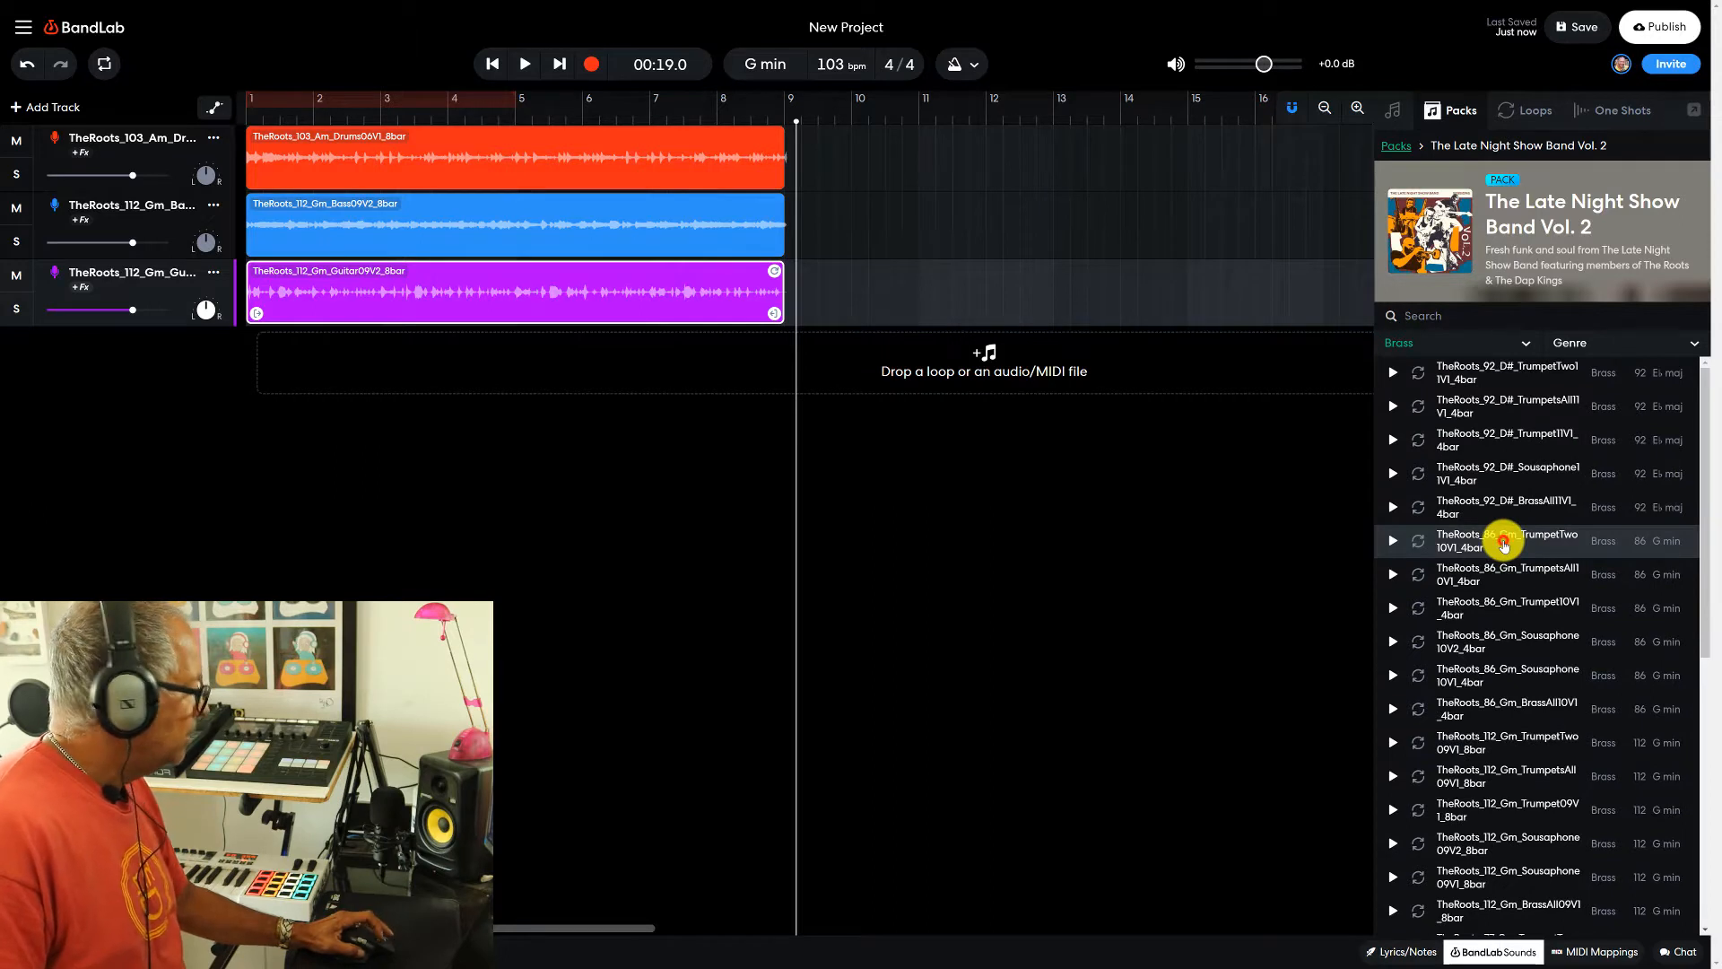
# - Audition G minor brass loops and add TheRoots_86_Gm_BrassAll10V1_4bar as a fourth track starting at bar 1
pyautogui.click(1503, 545)
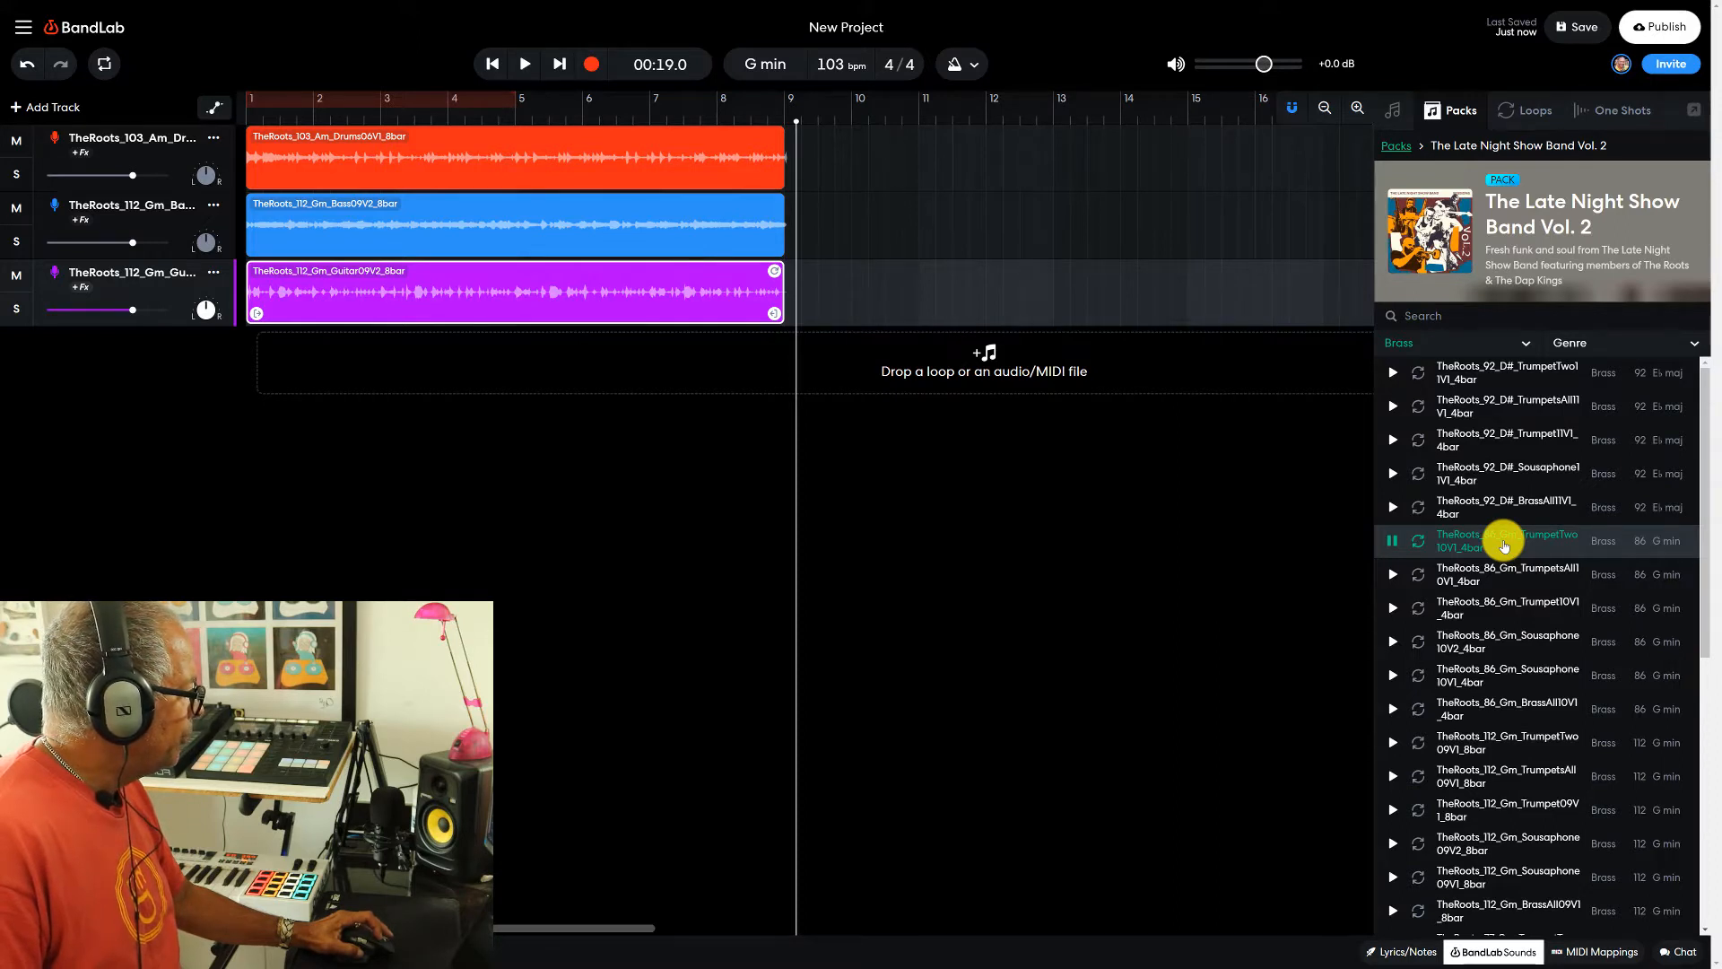
pyautogui.click(1489, 743)
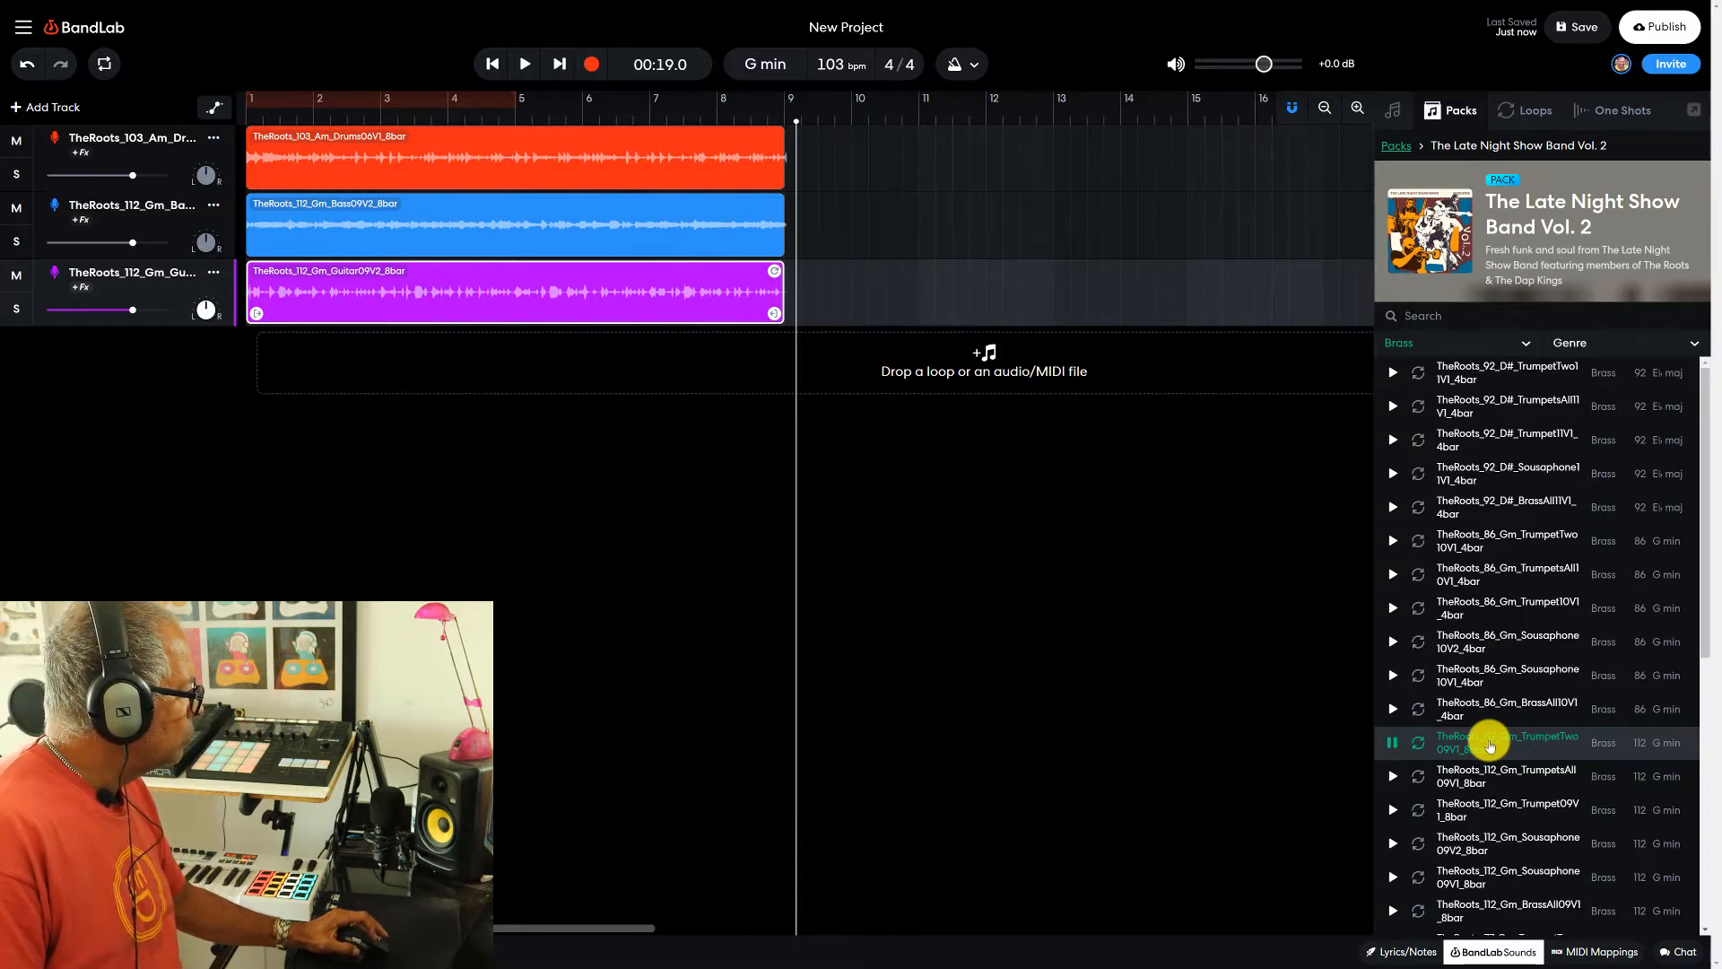
pyautogui.click(1482, 705)
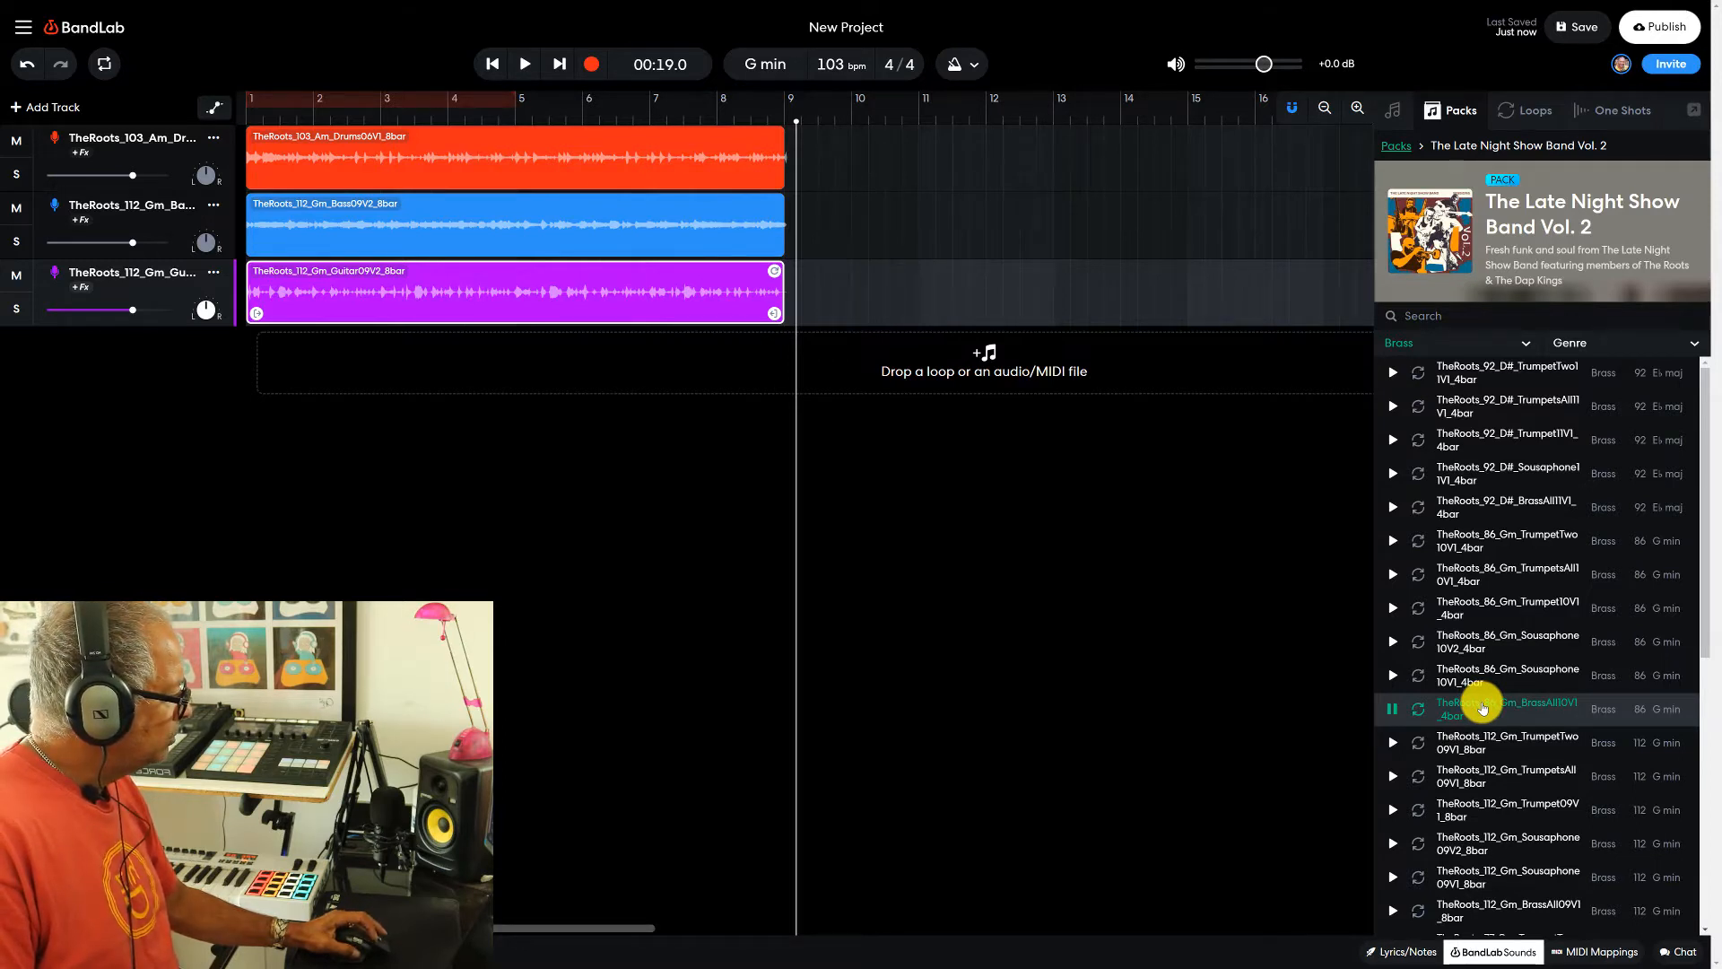
pyautogui.click(1481, 707)
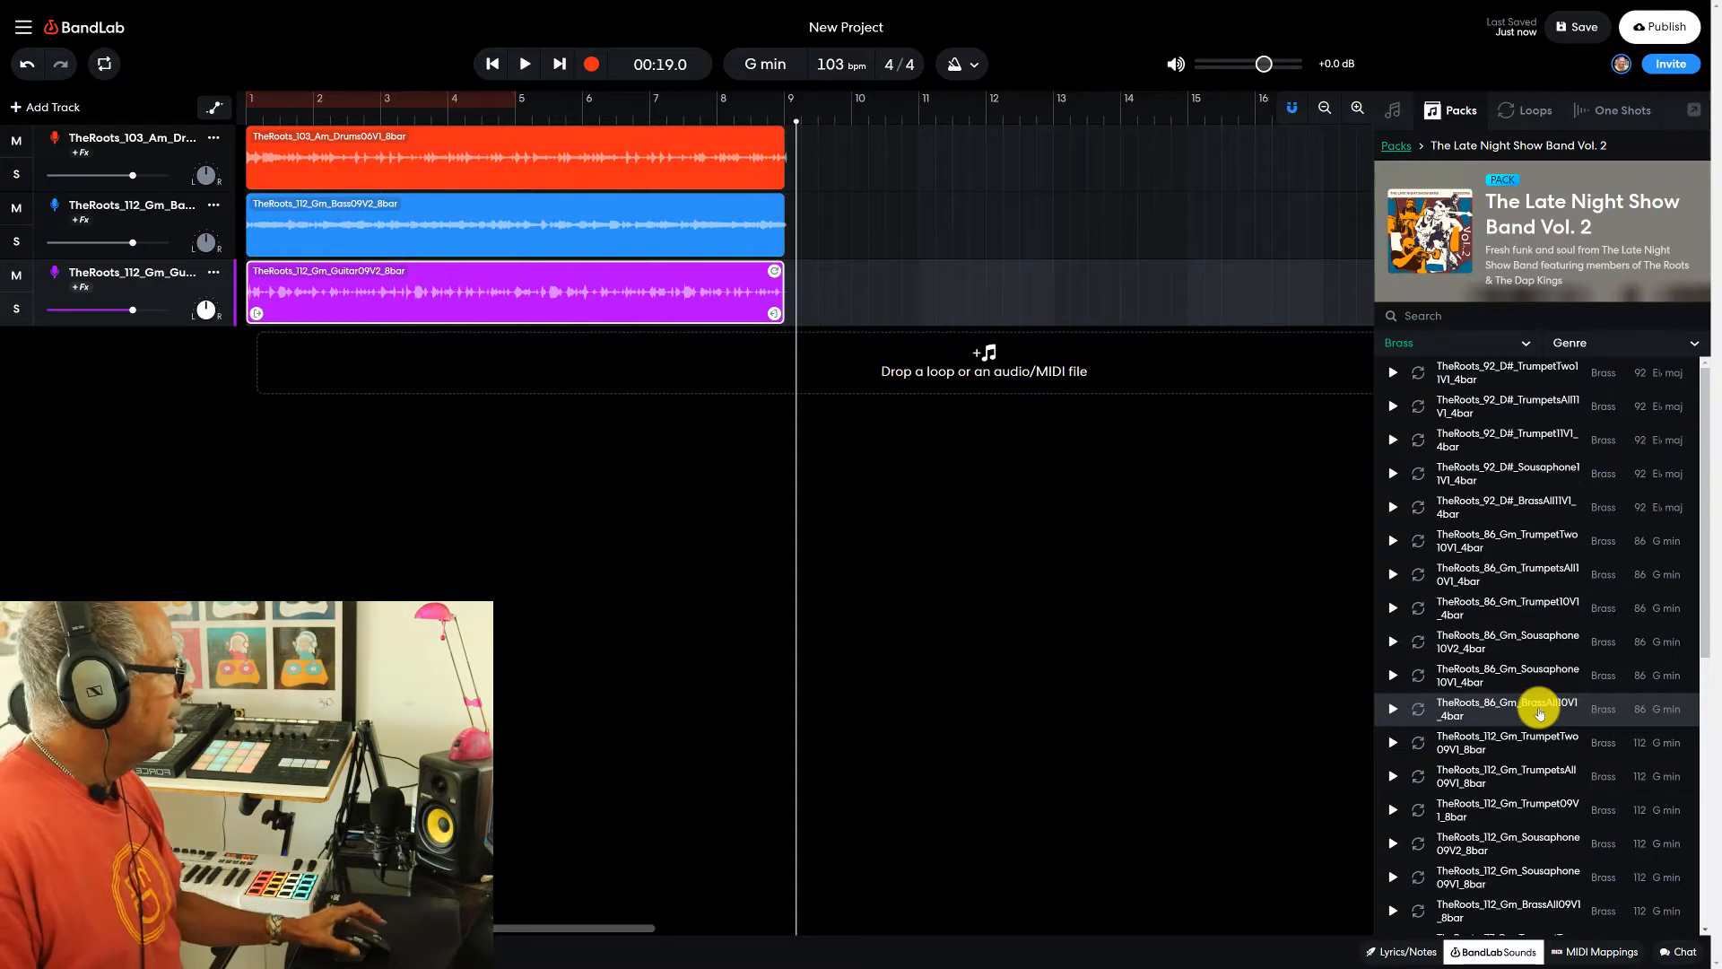
pyautogui.moveTo(1539, 712); pyautogui.dragTo(519, 363)
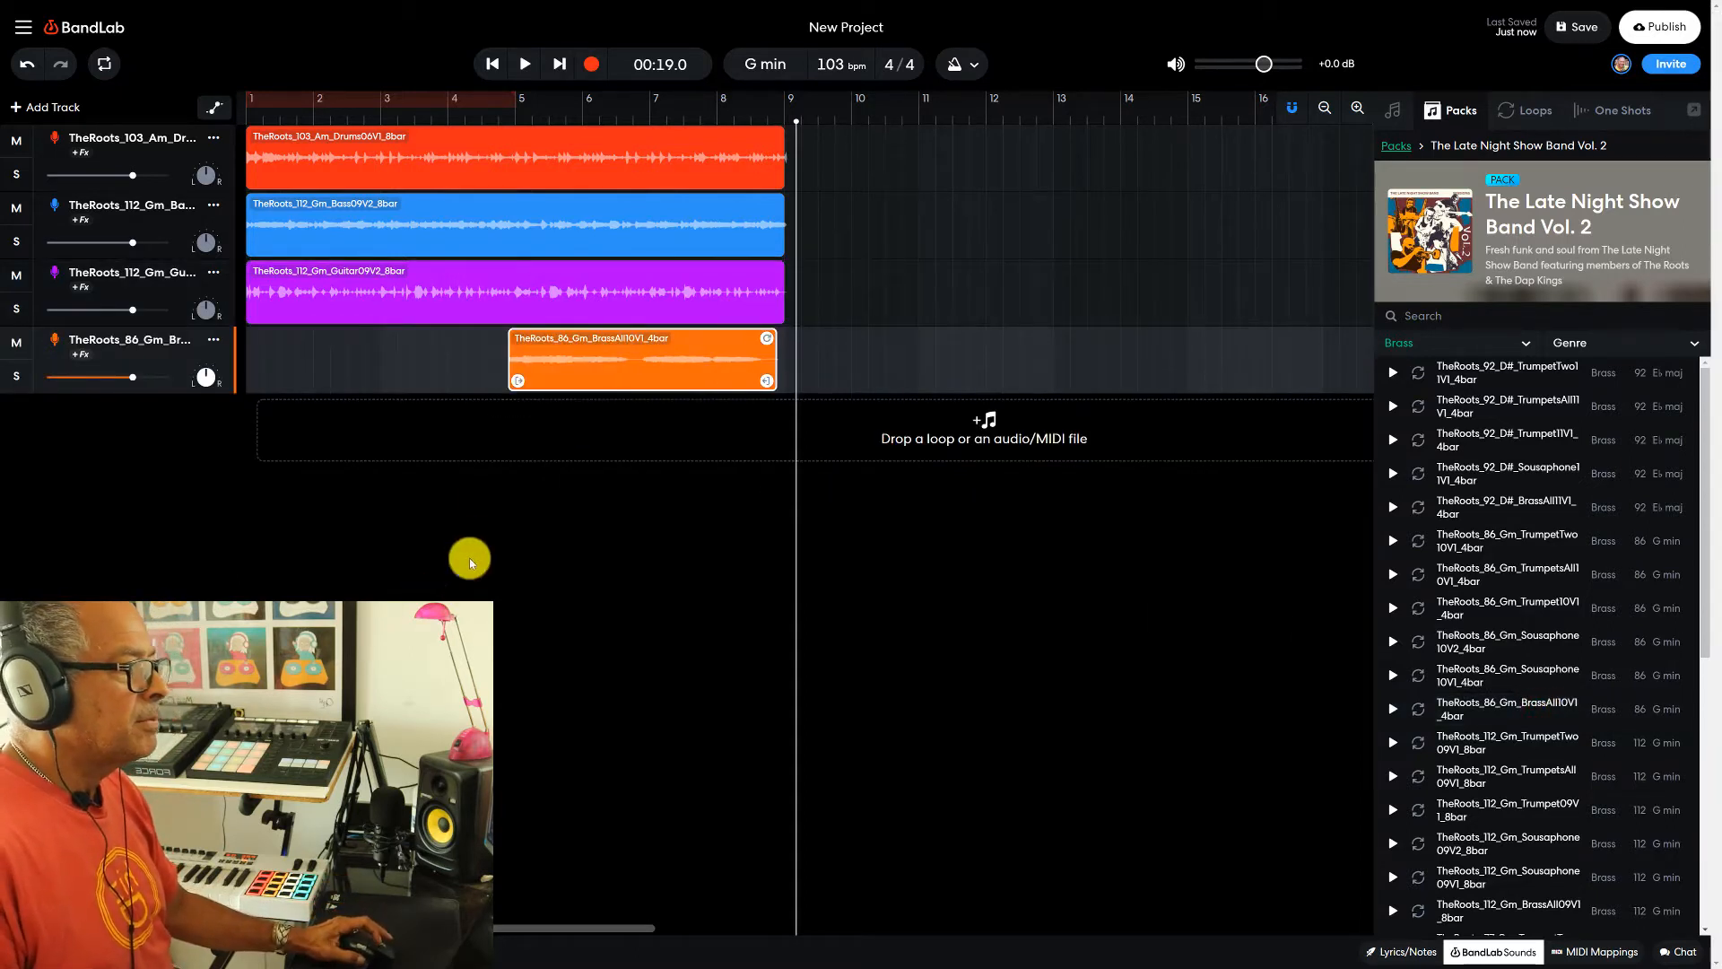
pyautogui.moveTo(645, 358); pyautogui.dragTo(355, 366)
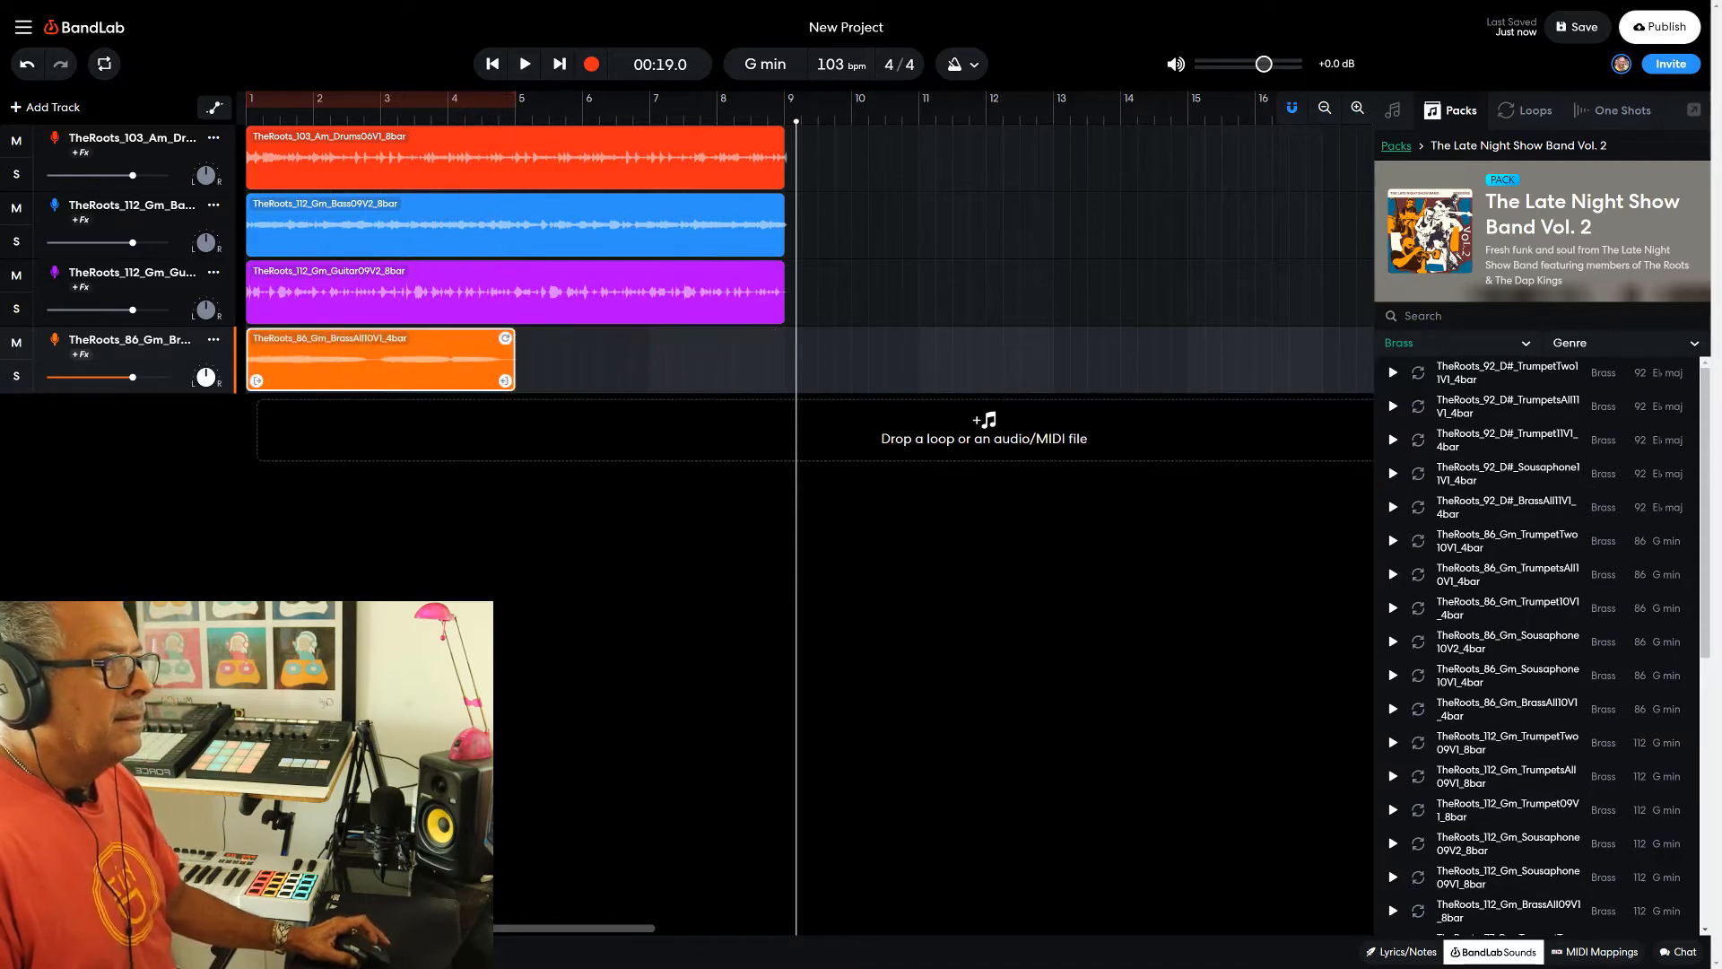
# - Play the drum, bass, guitar and brass tracks together from the project start, and stop after the four-bar brass clip has ended
pyautogui.click(246, 114)
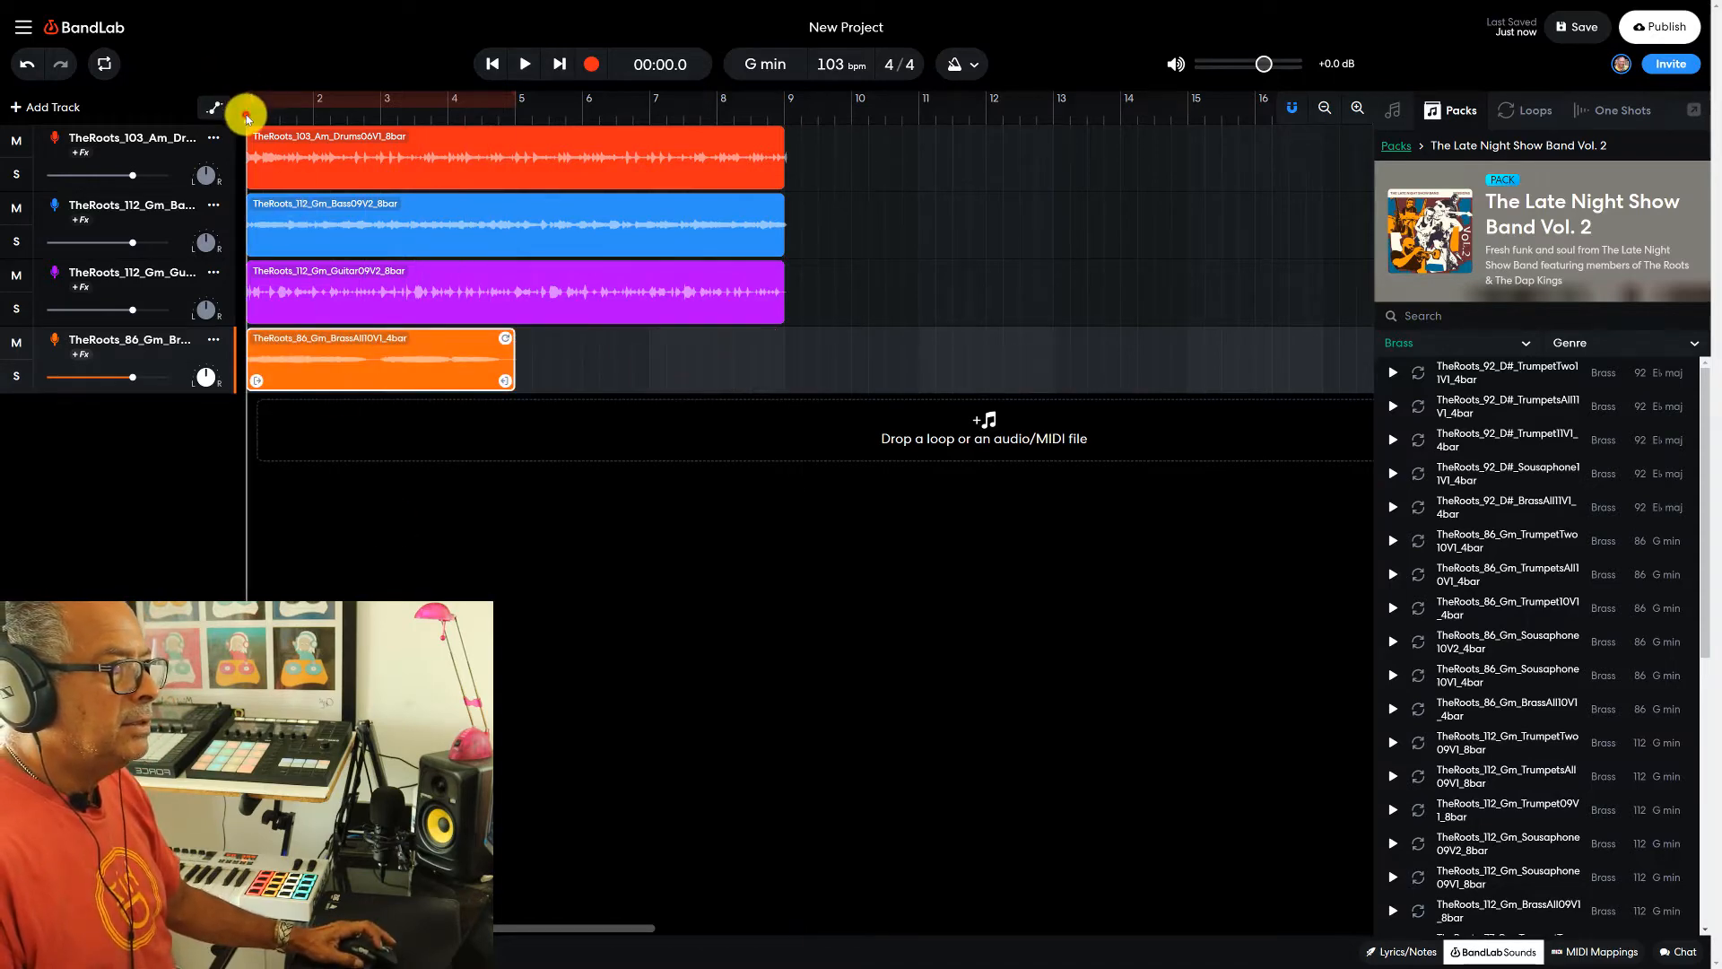
pyautogui.click(527, 64)
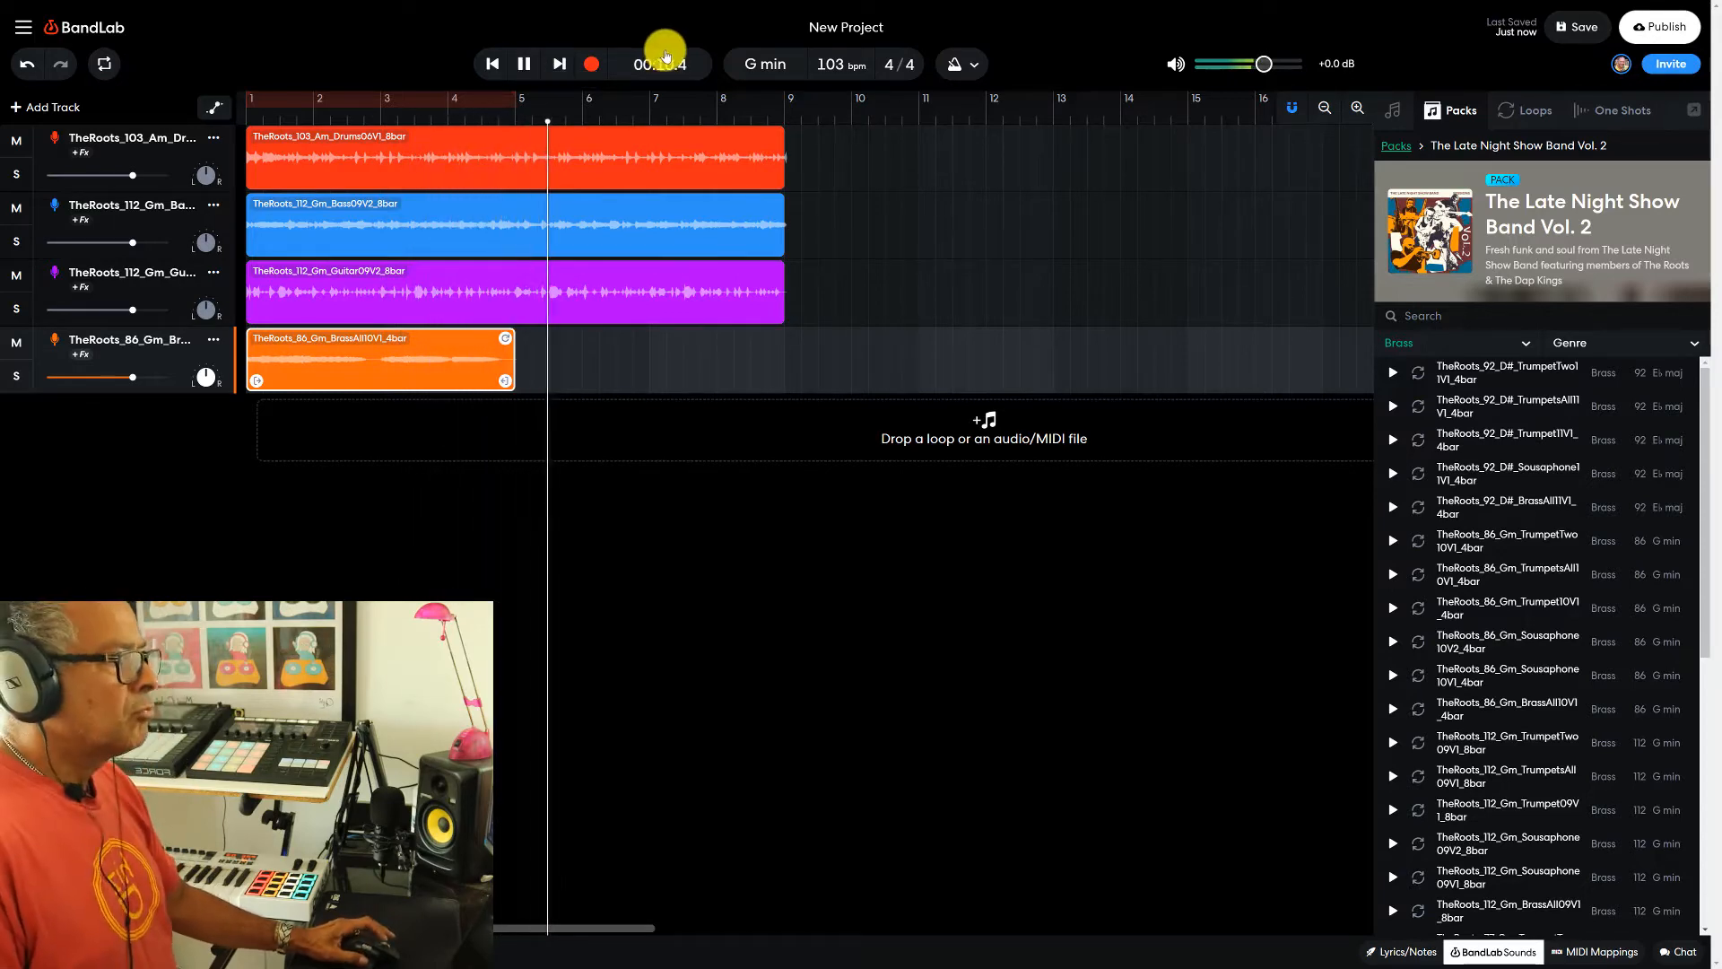
pyautogui.click(525, 59)
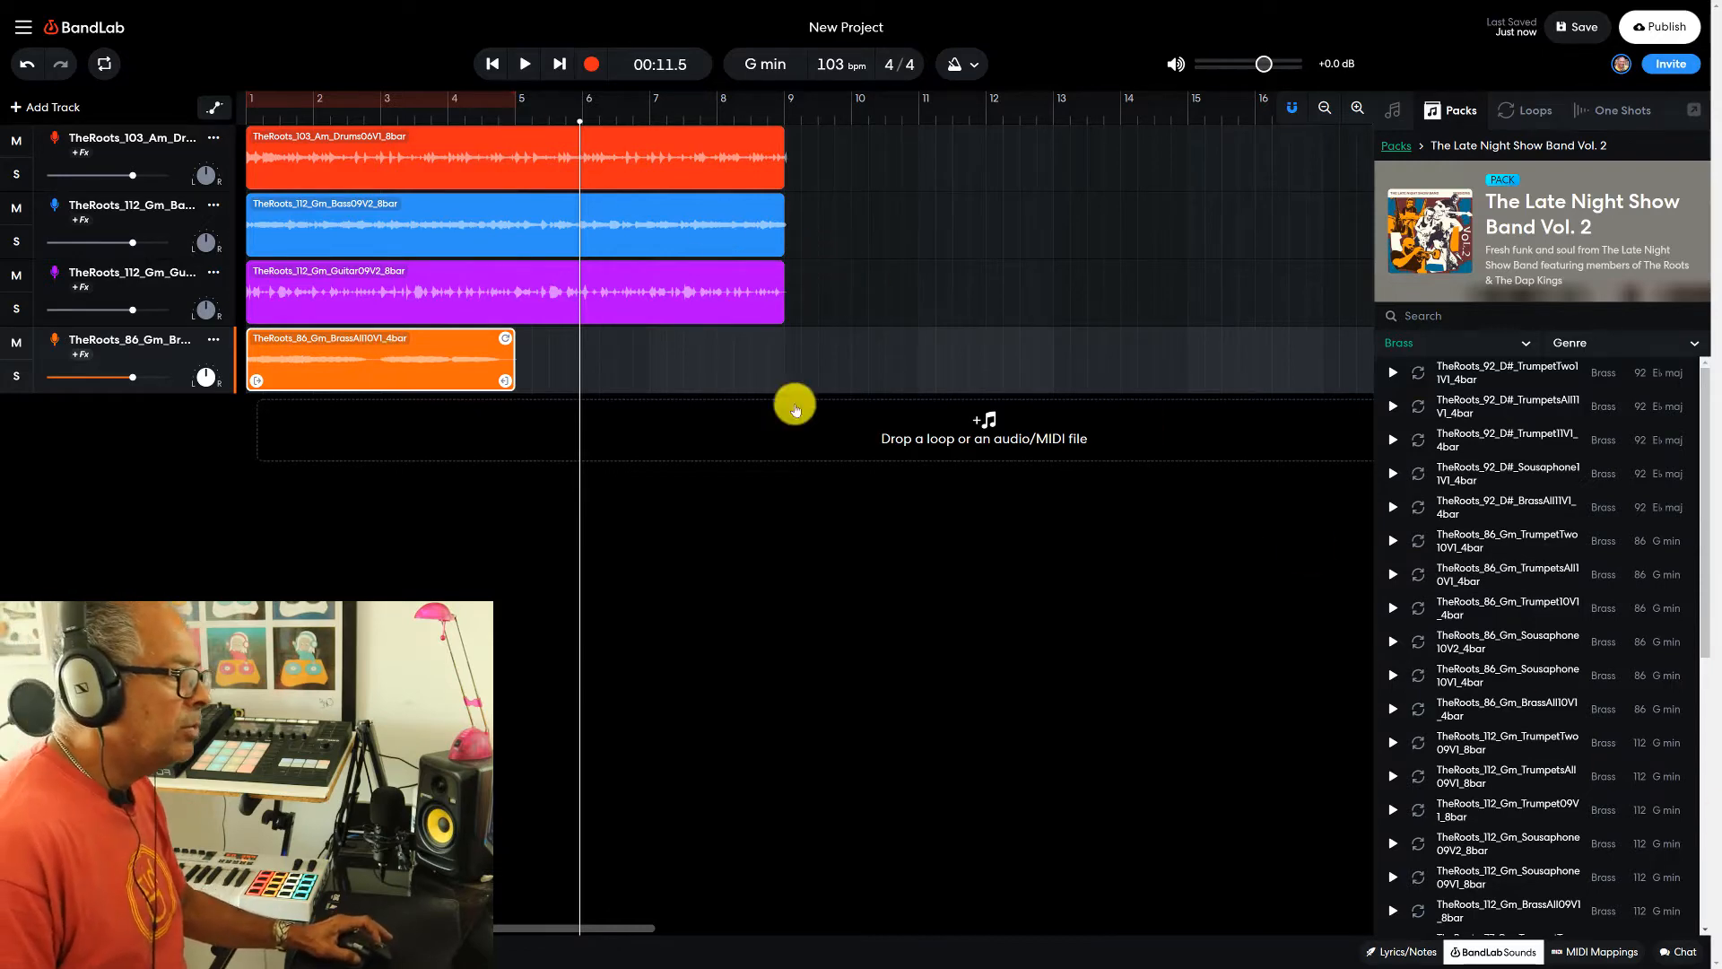
# - Look through the brass loops, filter the pack to Woodwinds, and add TheRoots_86_Gm_TenorSax10V1_4bar as a fifth track starting at bar 1
pyautogui.scroll(-6, 1471, 639)
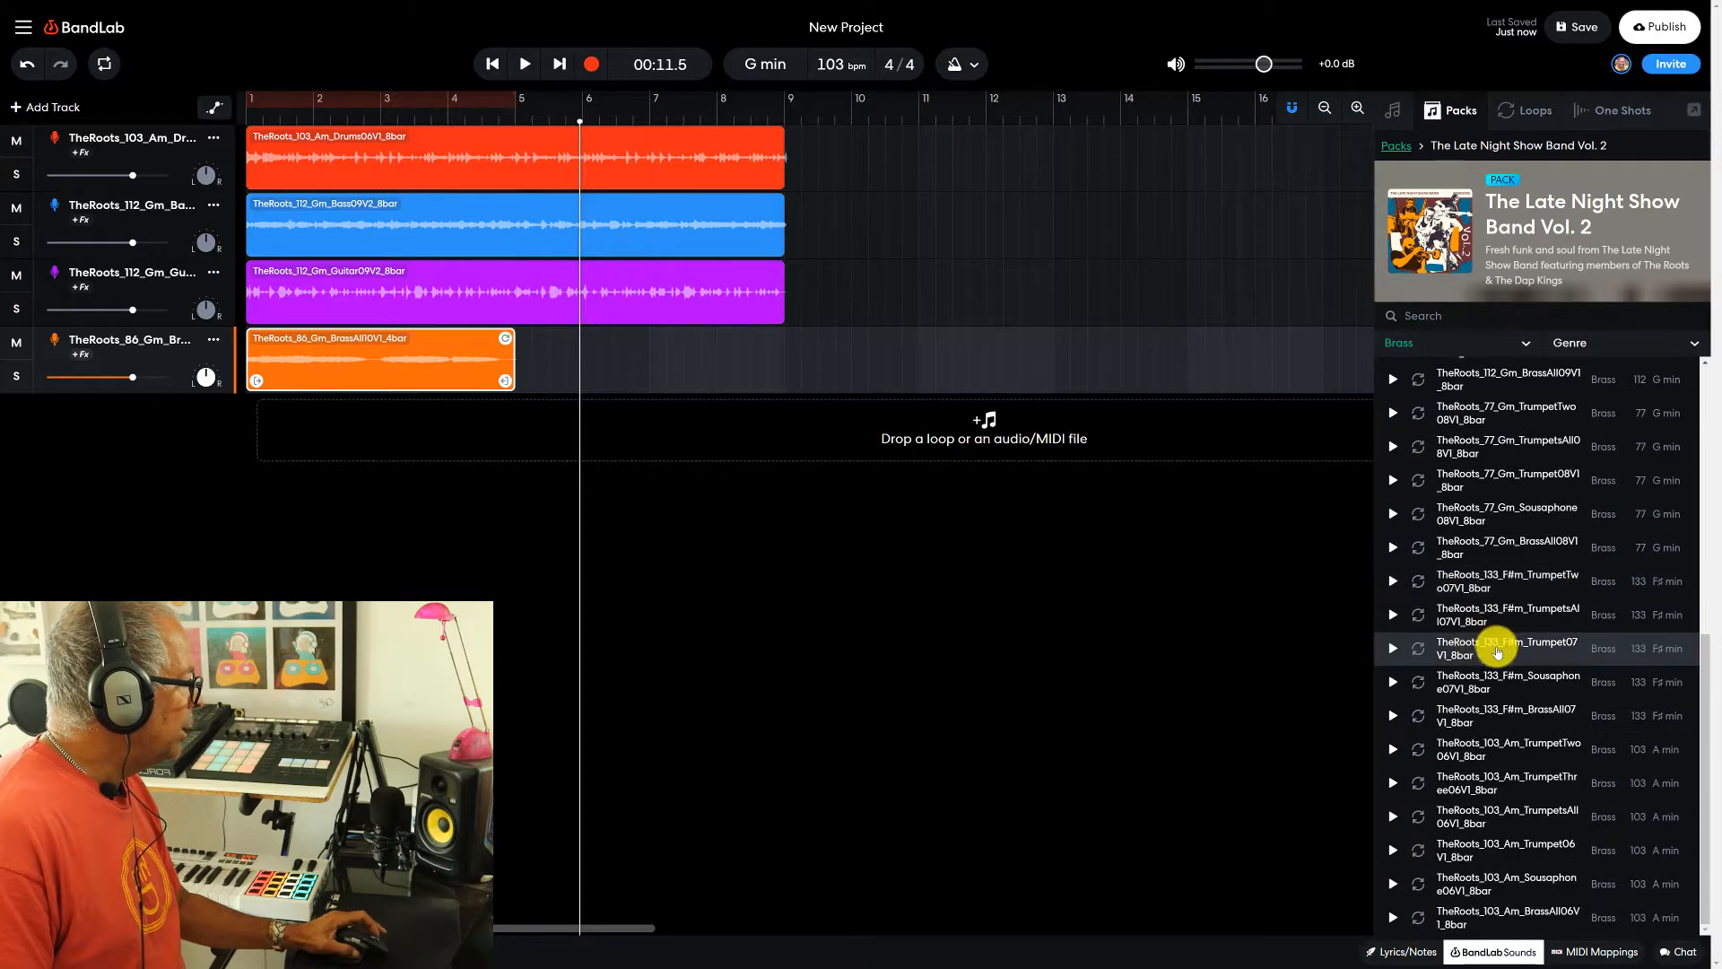
pyautogui.scroll(4, 1484, 646)
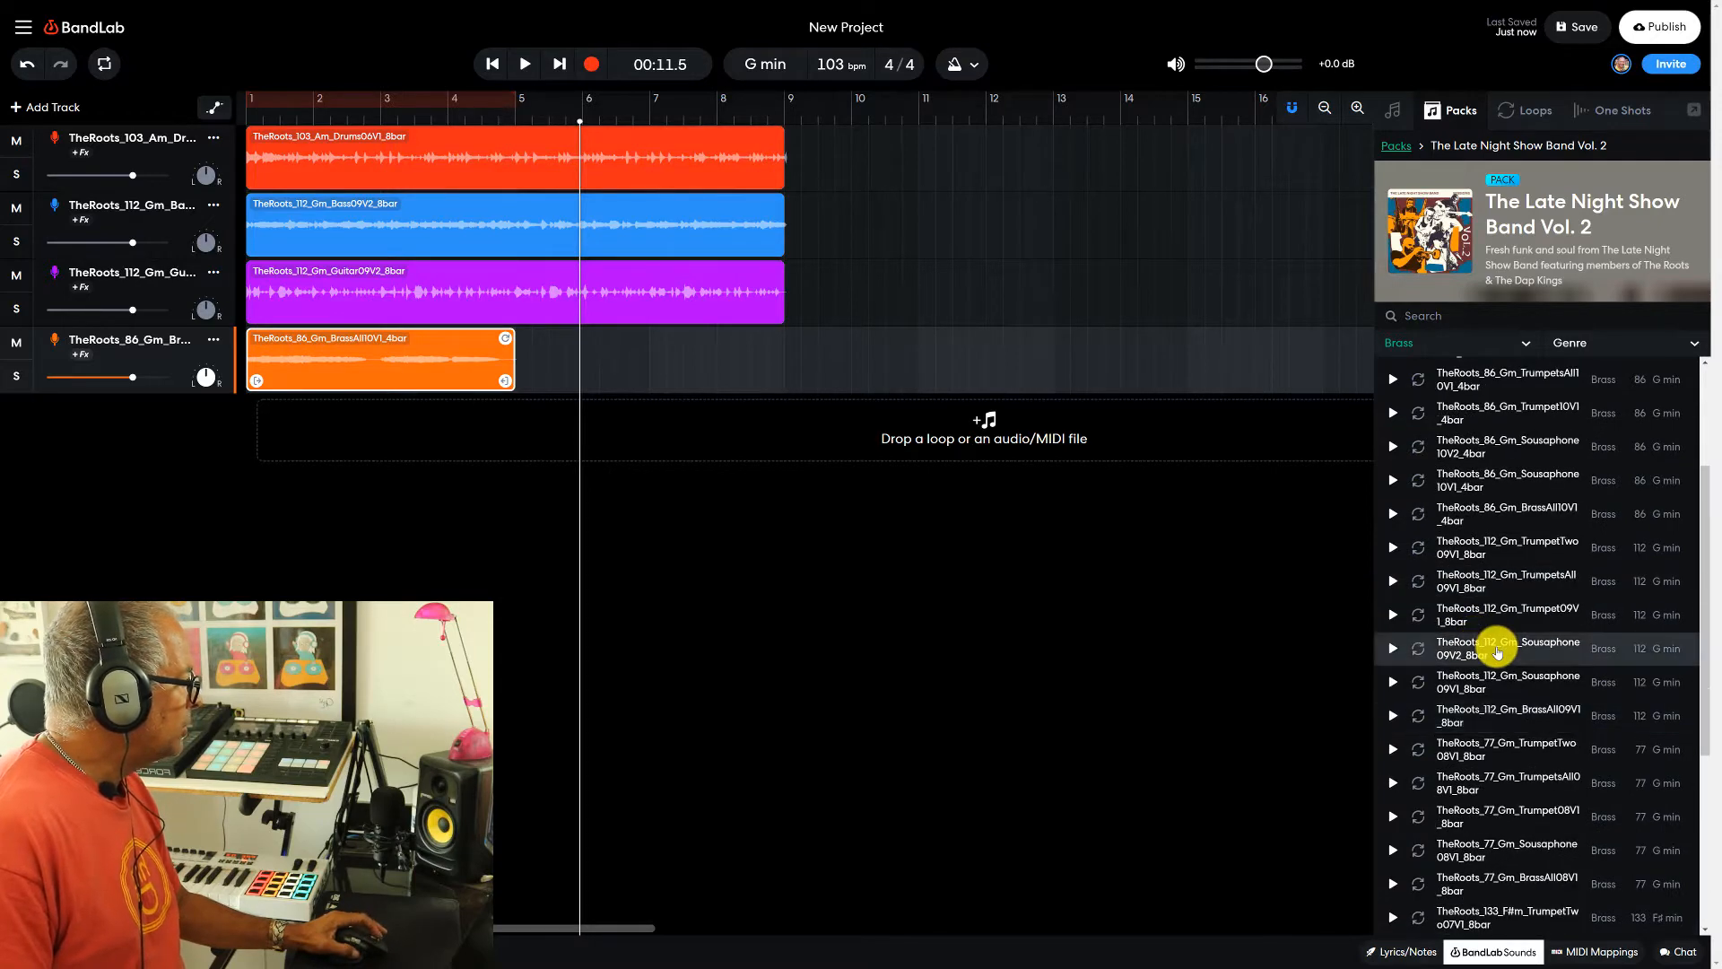
pyautogui.scroll(3, 1496, 652)
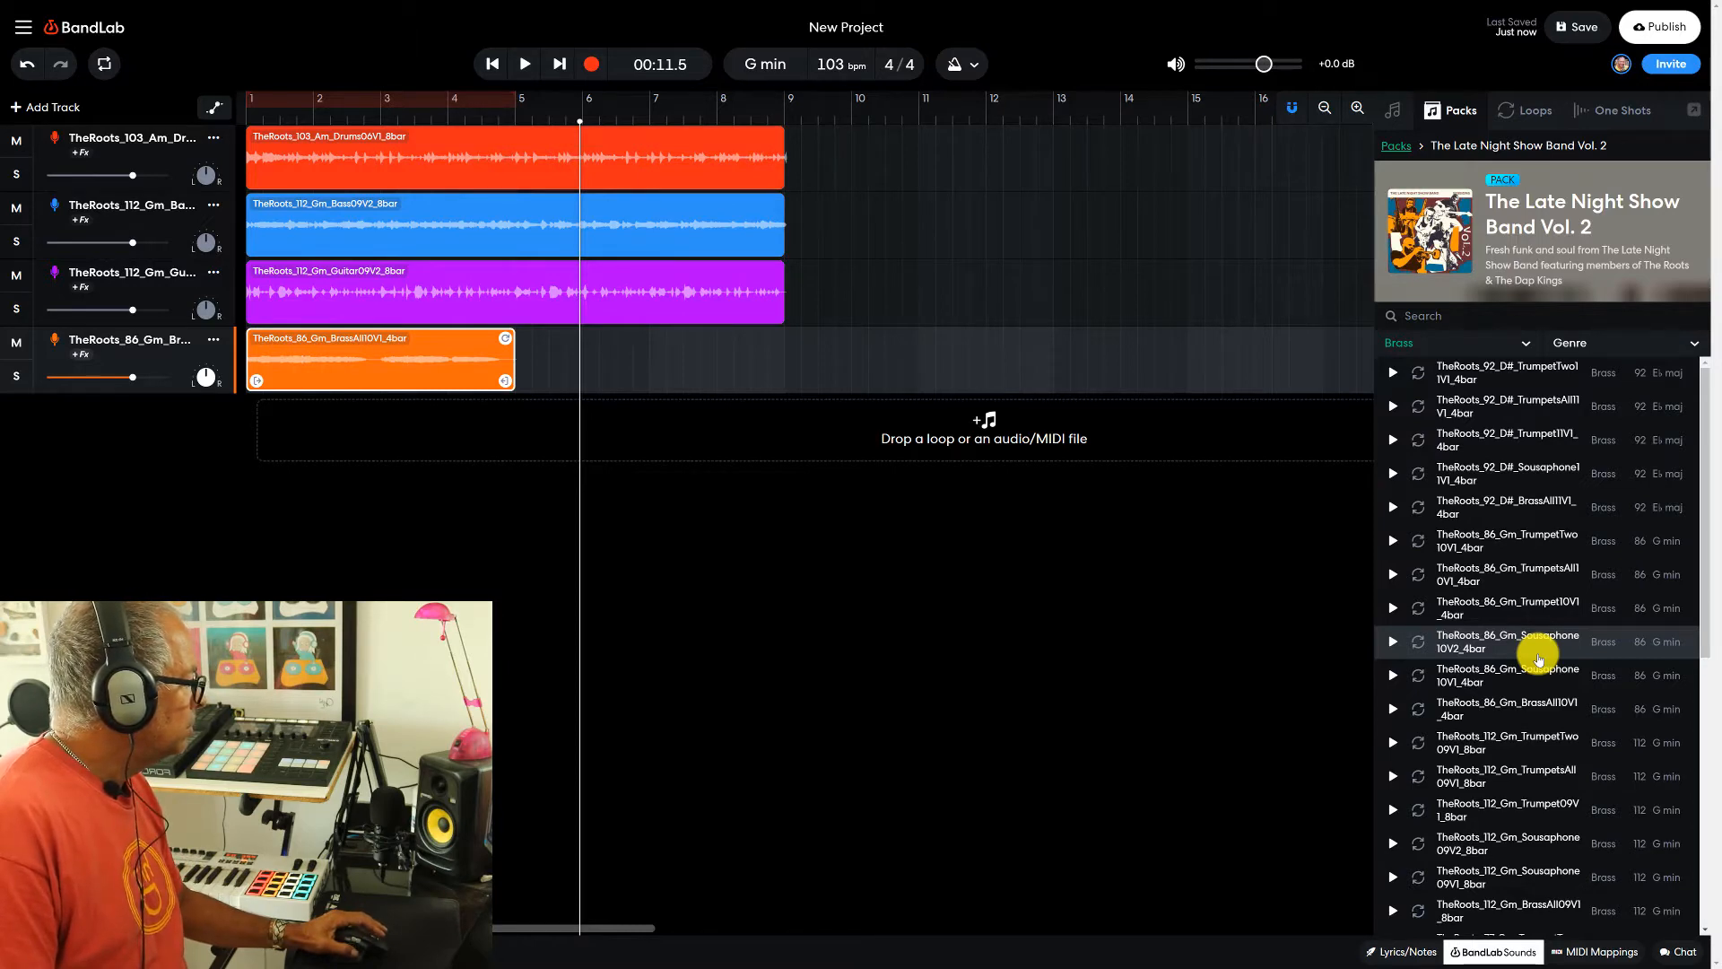
pyautogui.scroll(-6, 1537, 659)
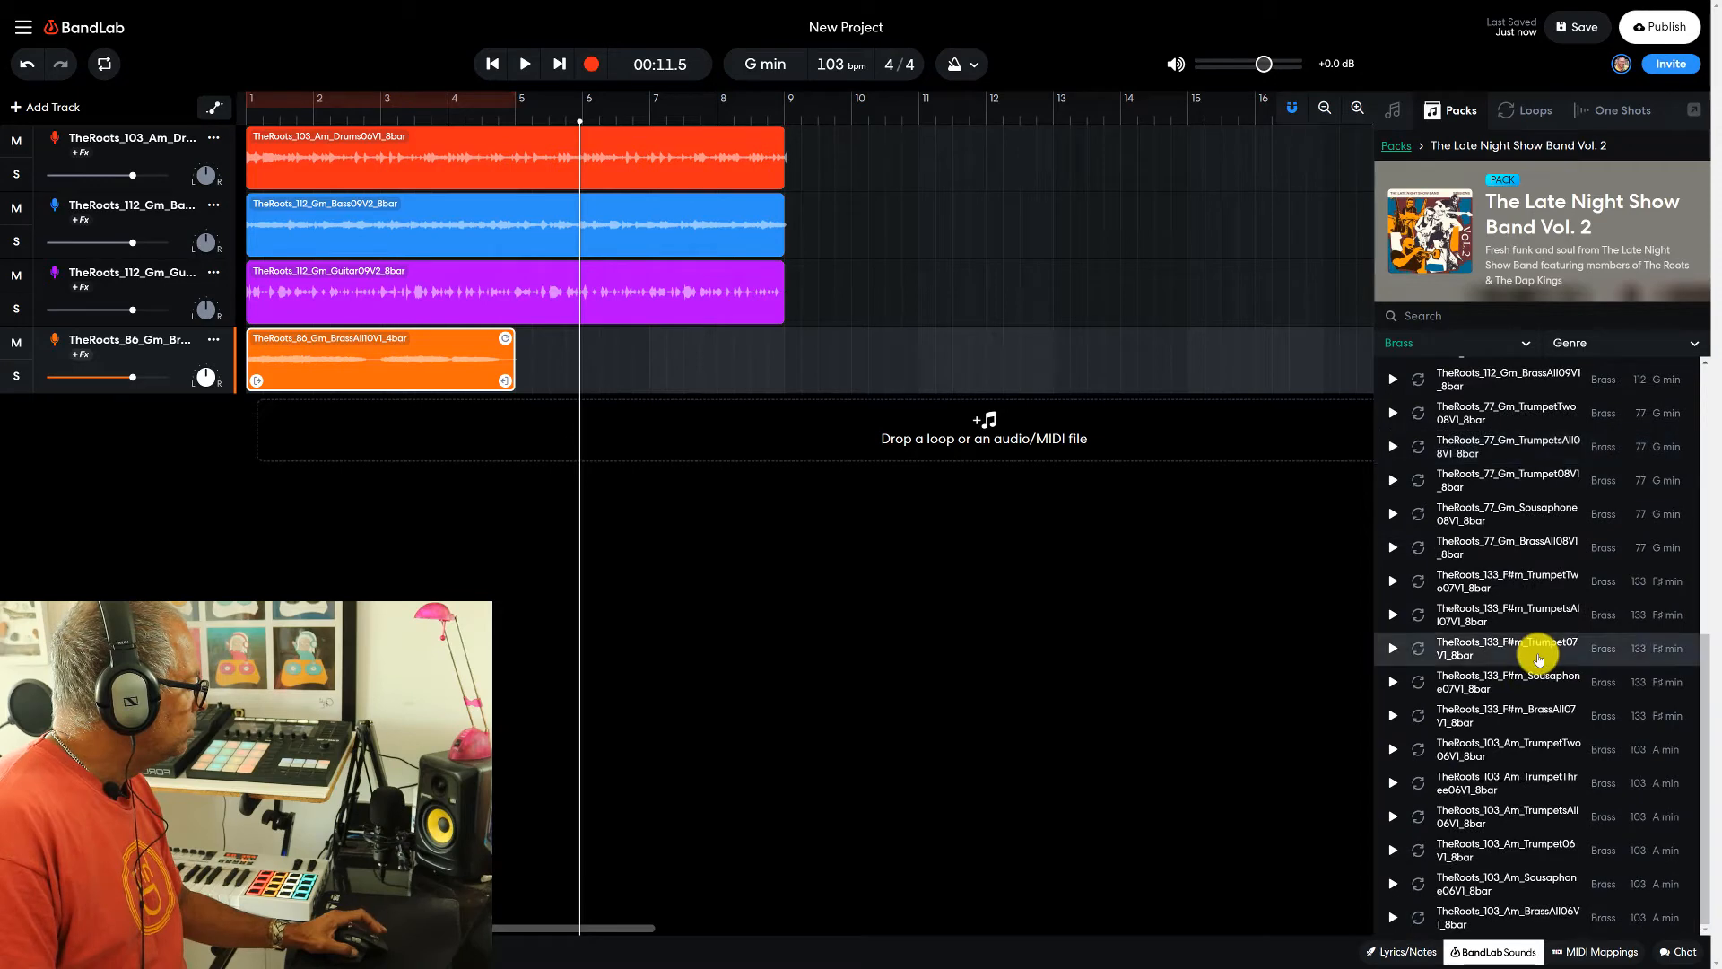
pyautogui.scroll(5, 1539, 668)
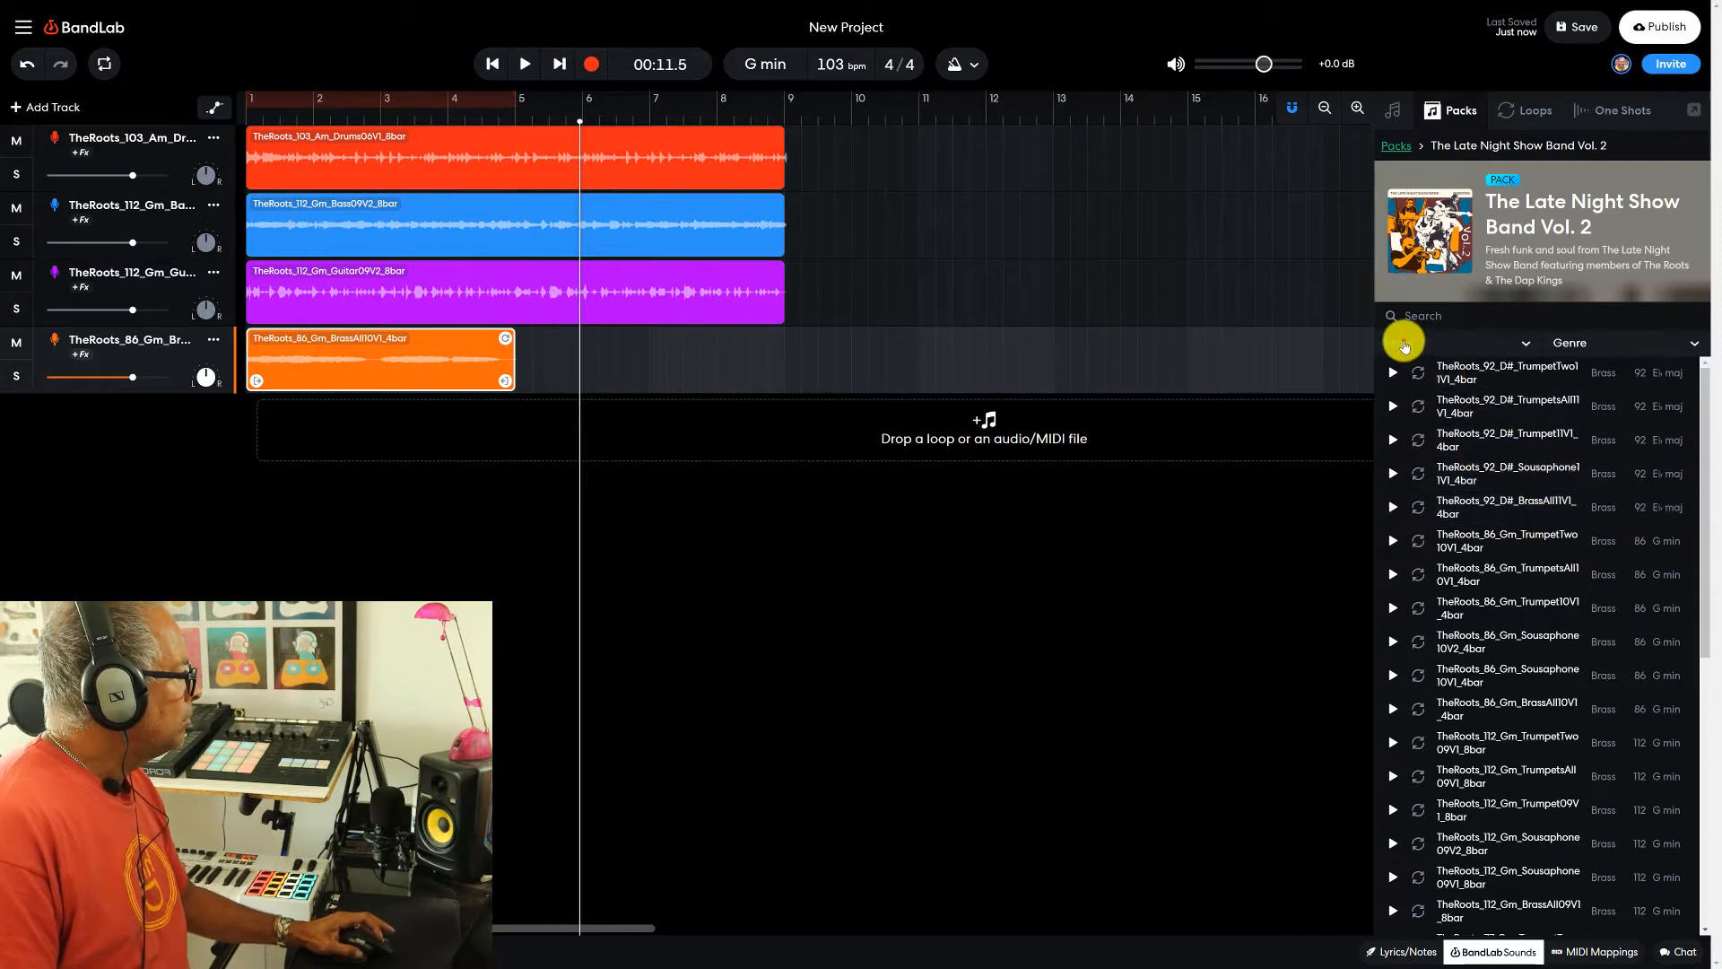
pyautogui.click(1400, 340)
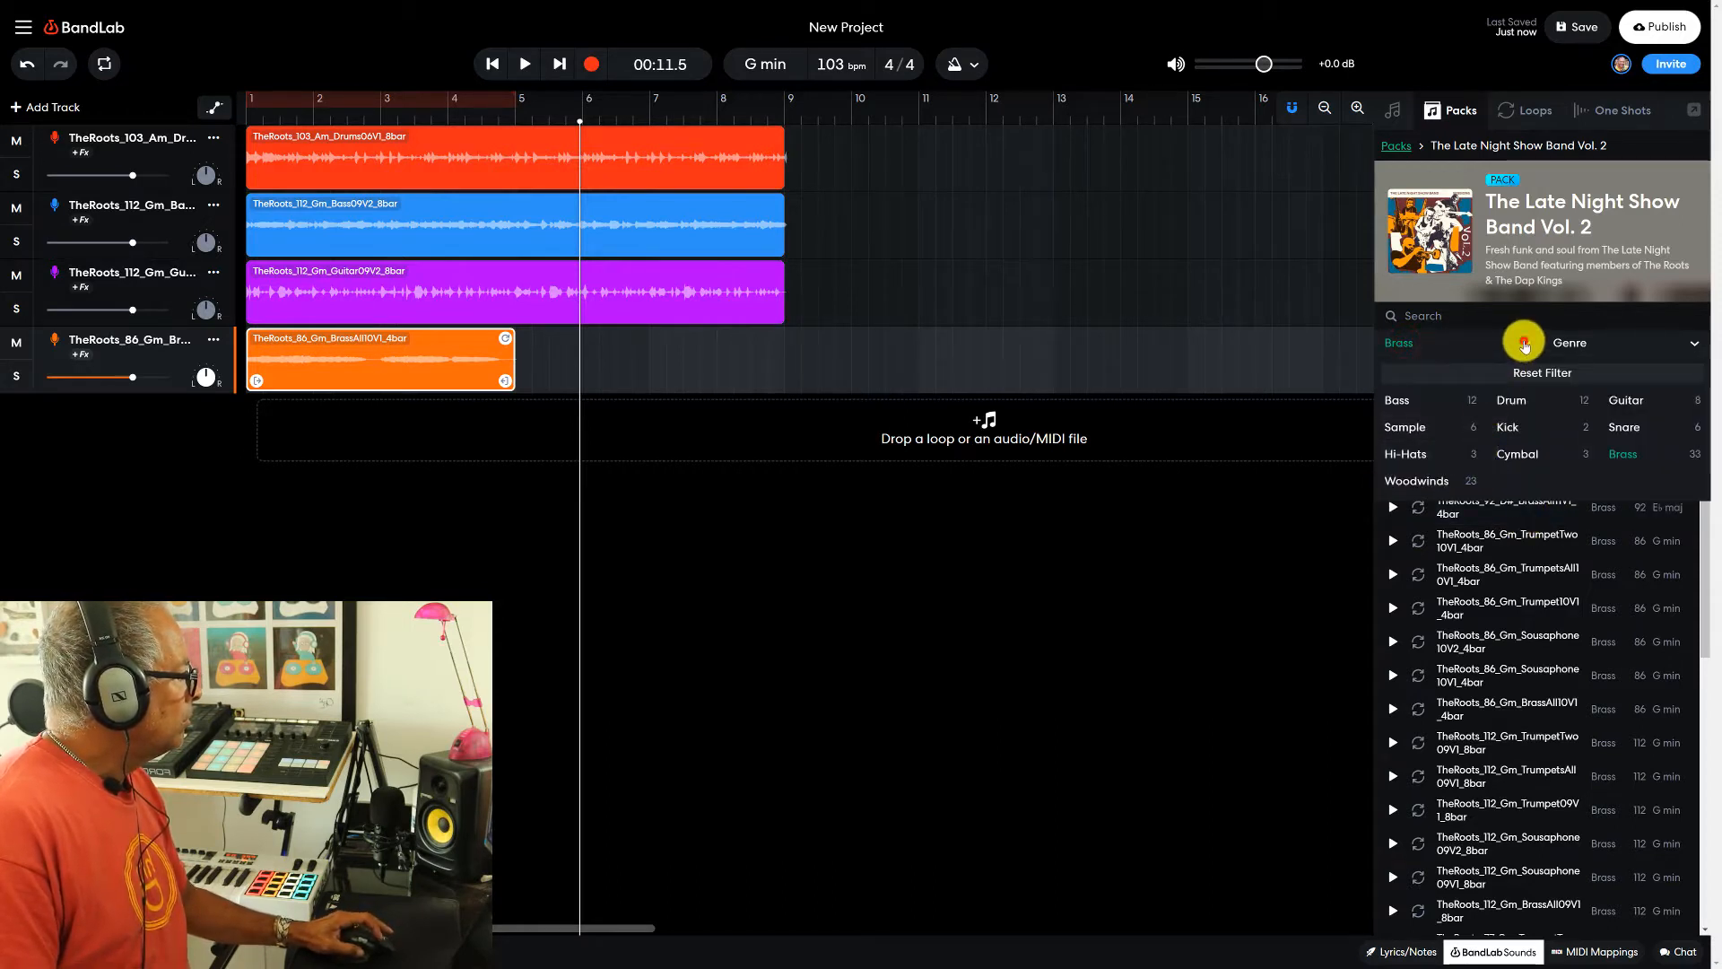
pyautogui.click(1525, 346)
pyautogui.click(1408, 343)
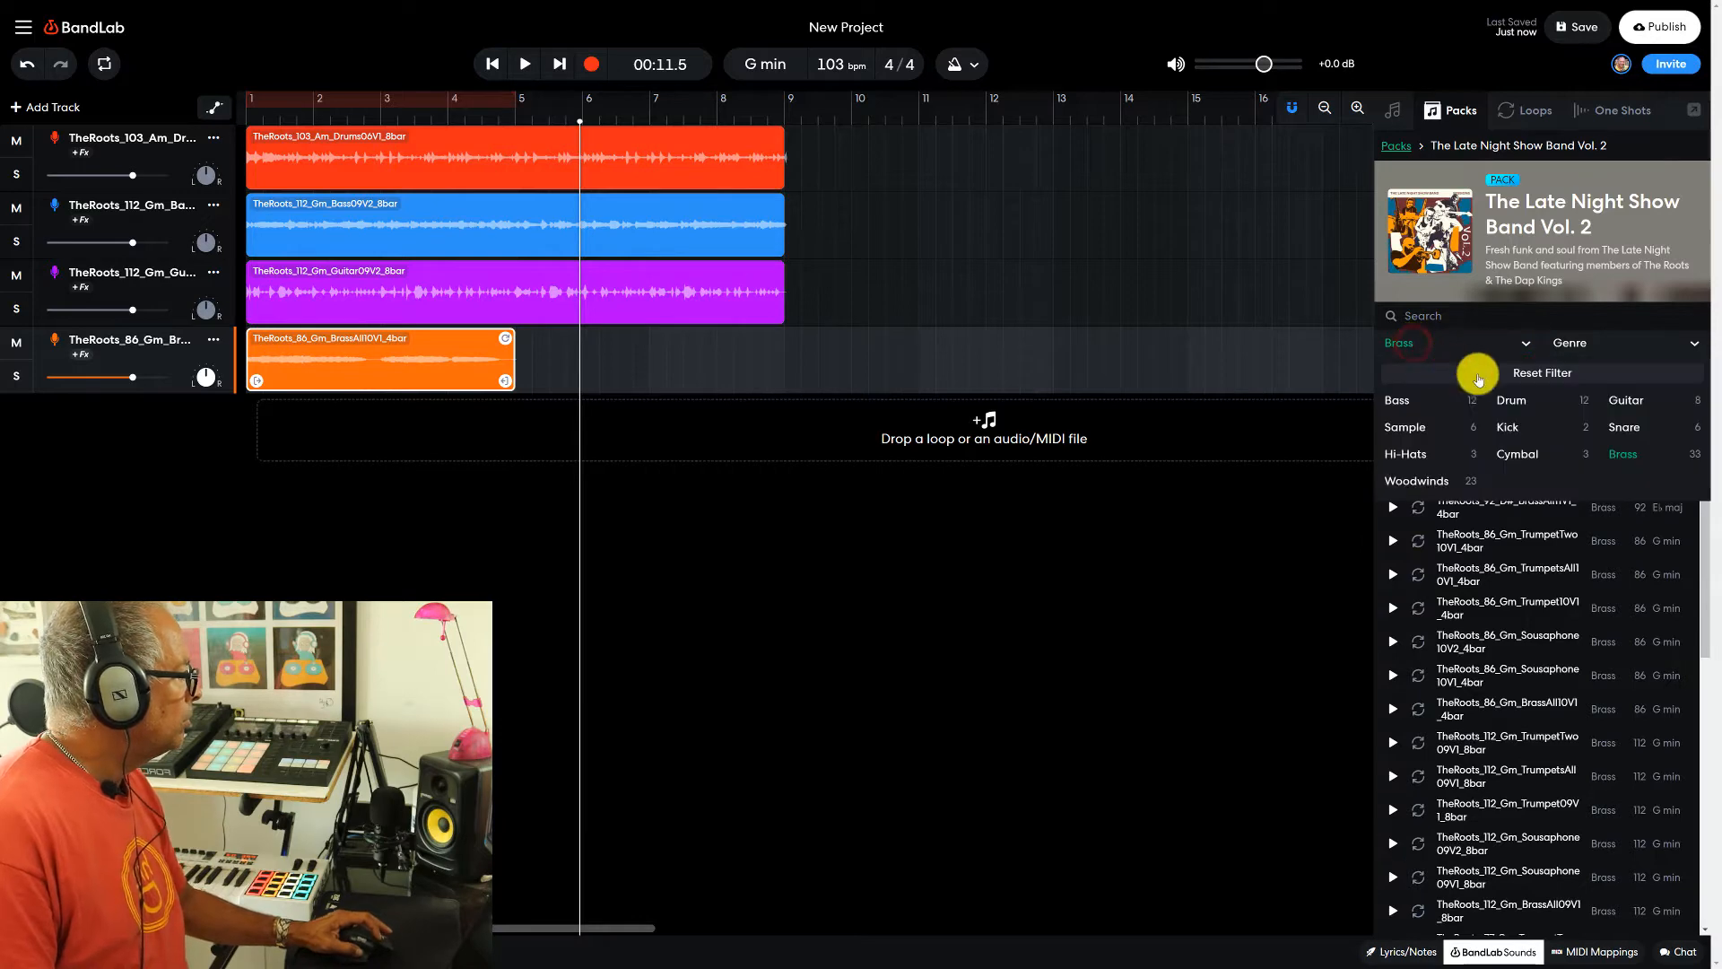
pyautogui.click(1610, 398)
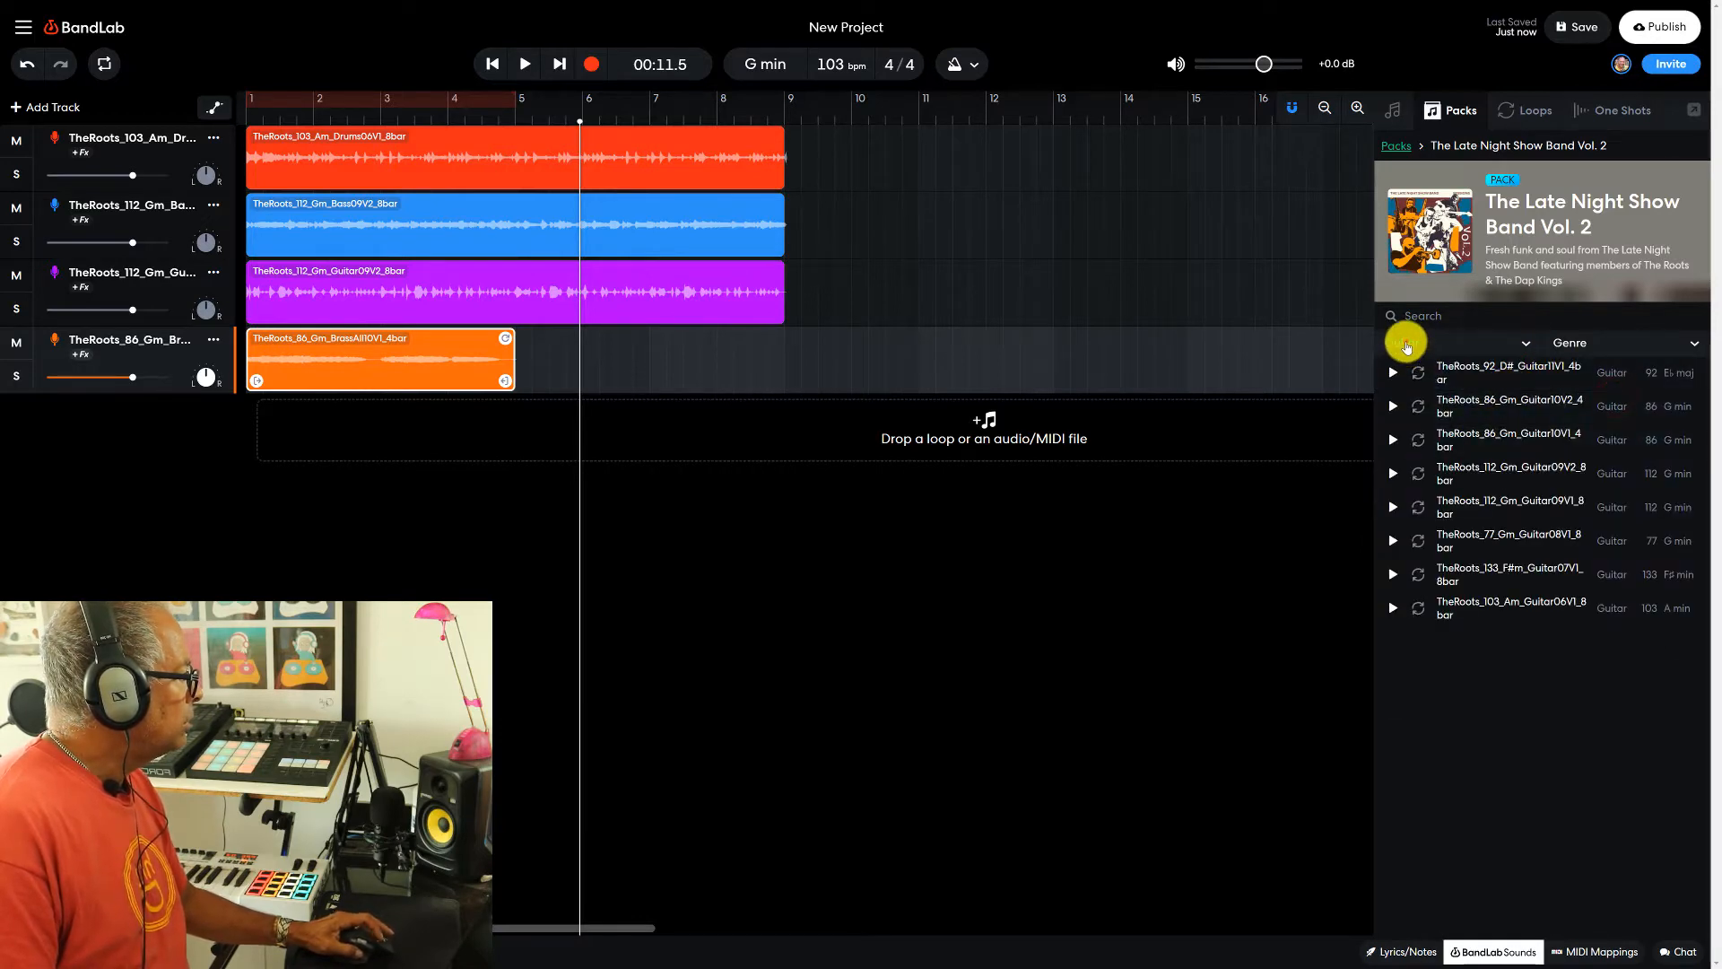
pyautogui.click(1406, 345)
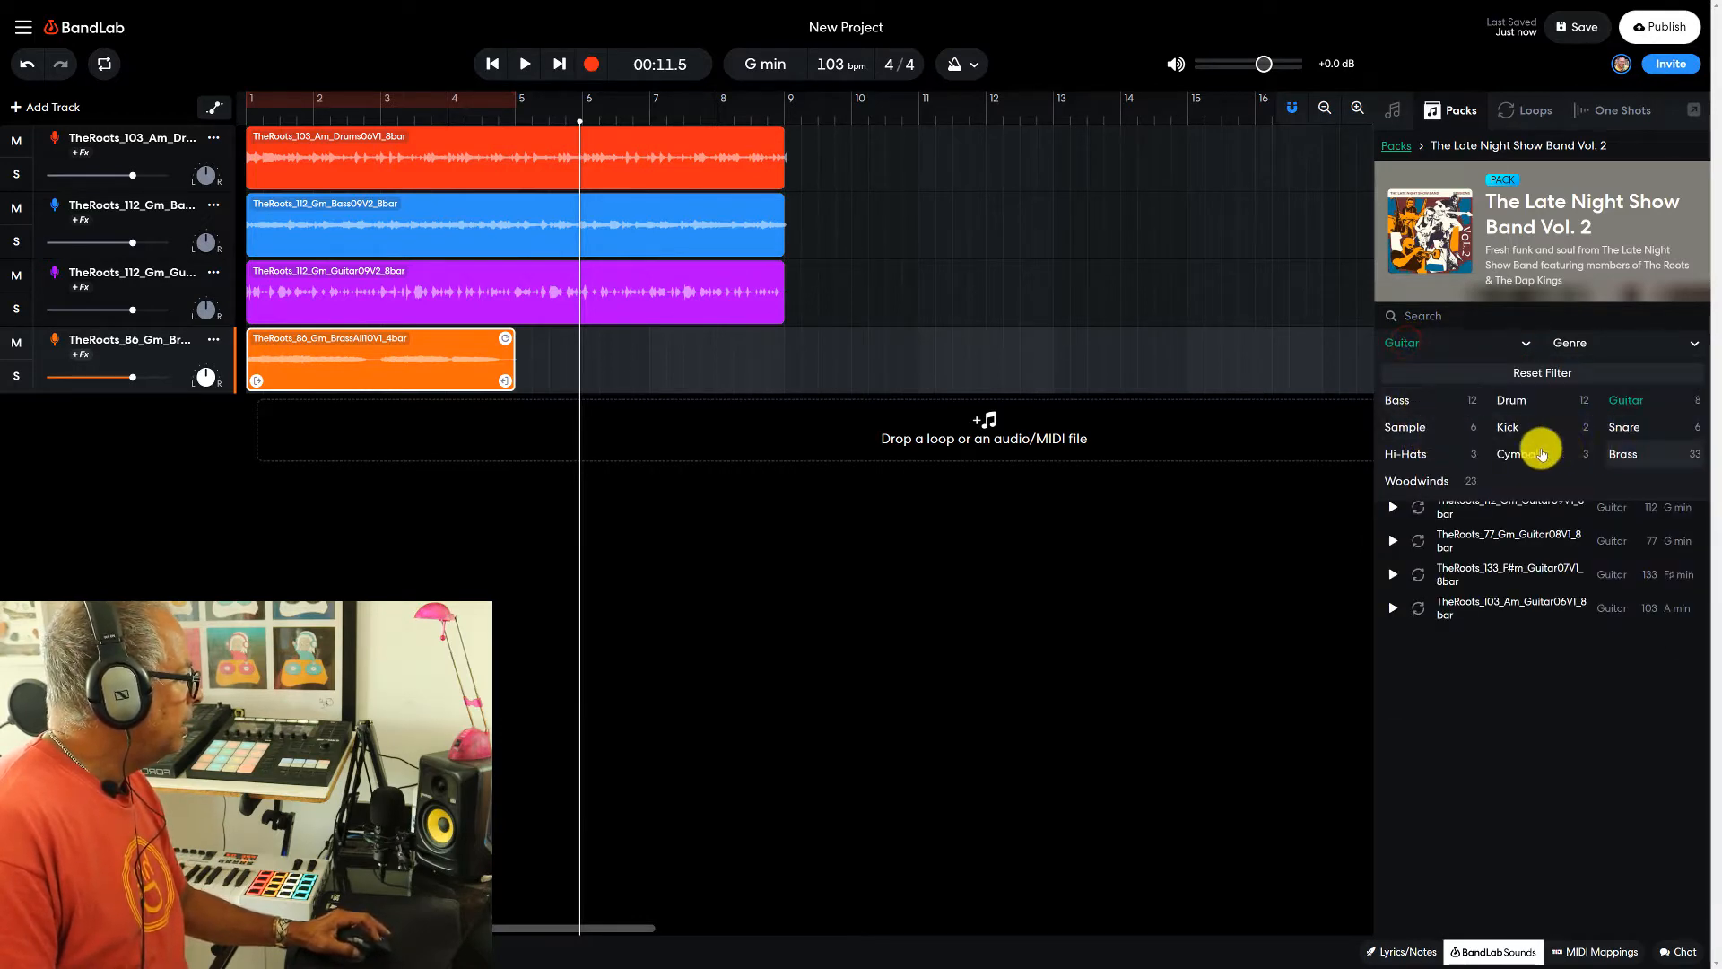
pyautogui.click(1420, 480)
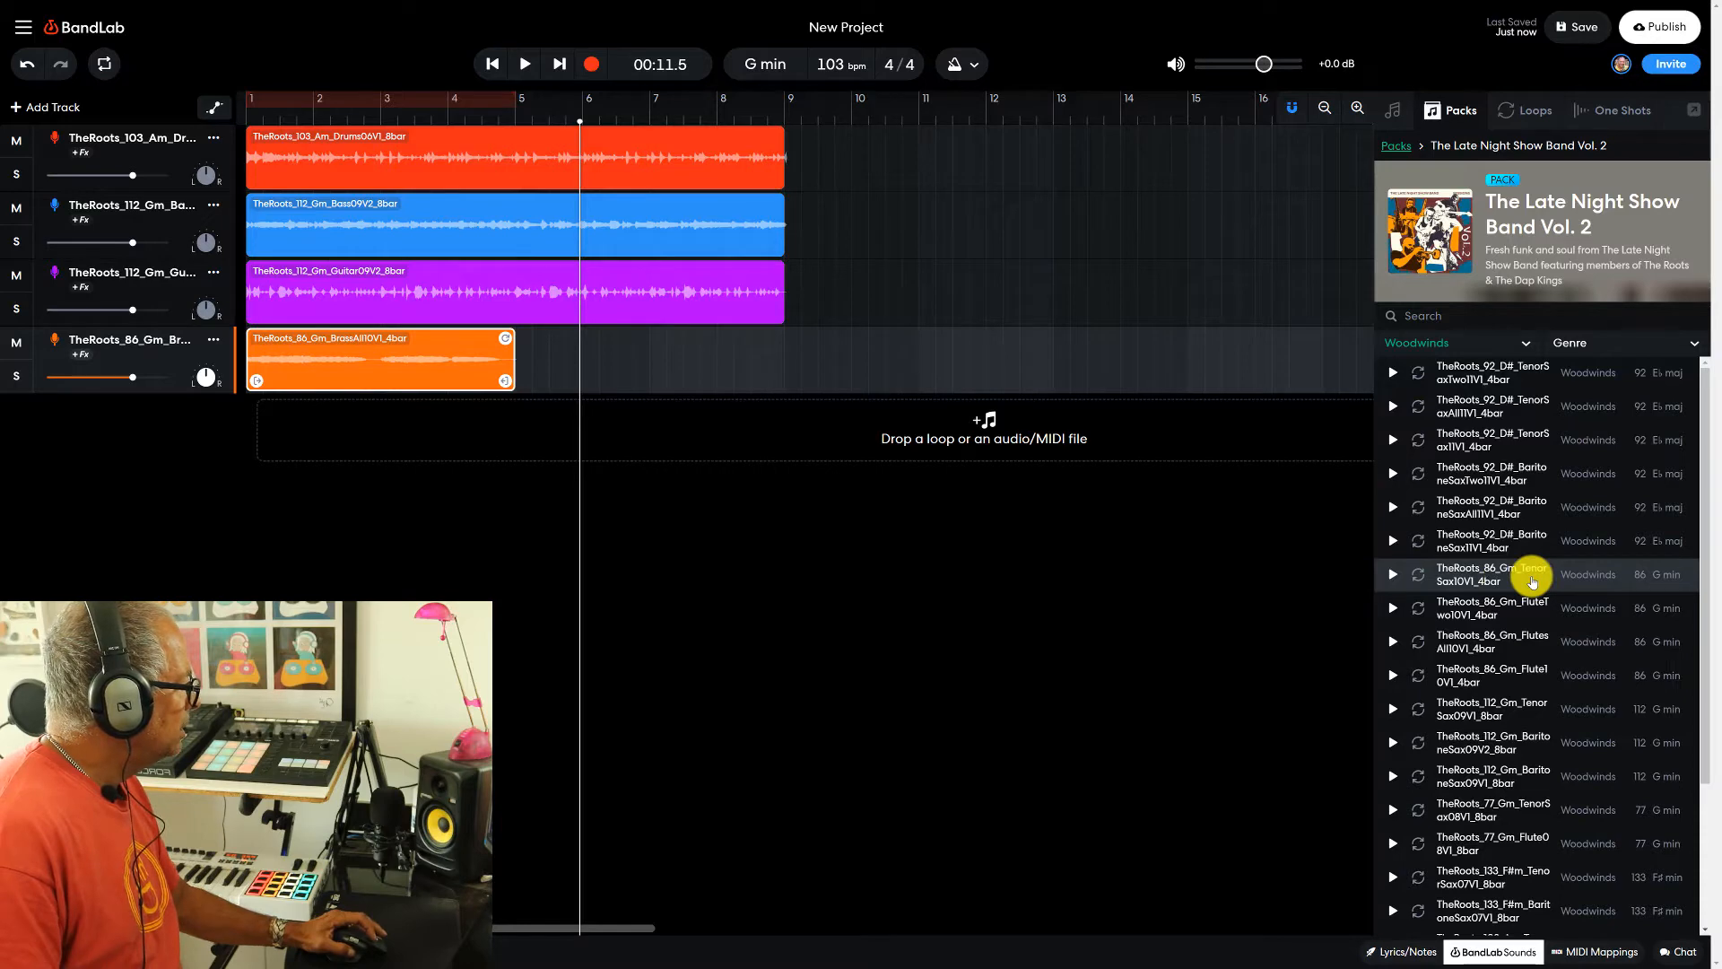
pyautogui.moveTo(1507, 581); pyautogui.dragTo(281, 443)
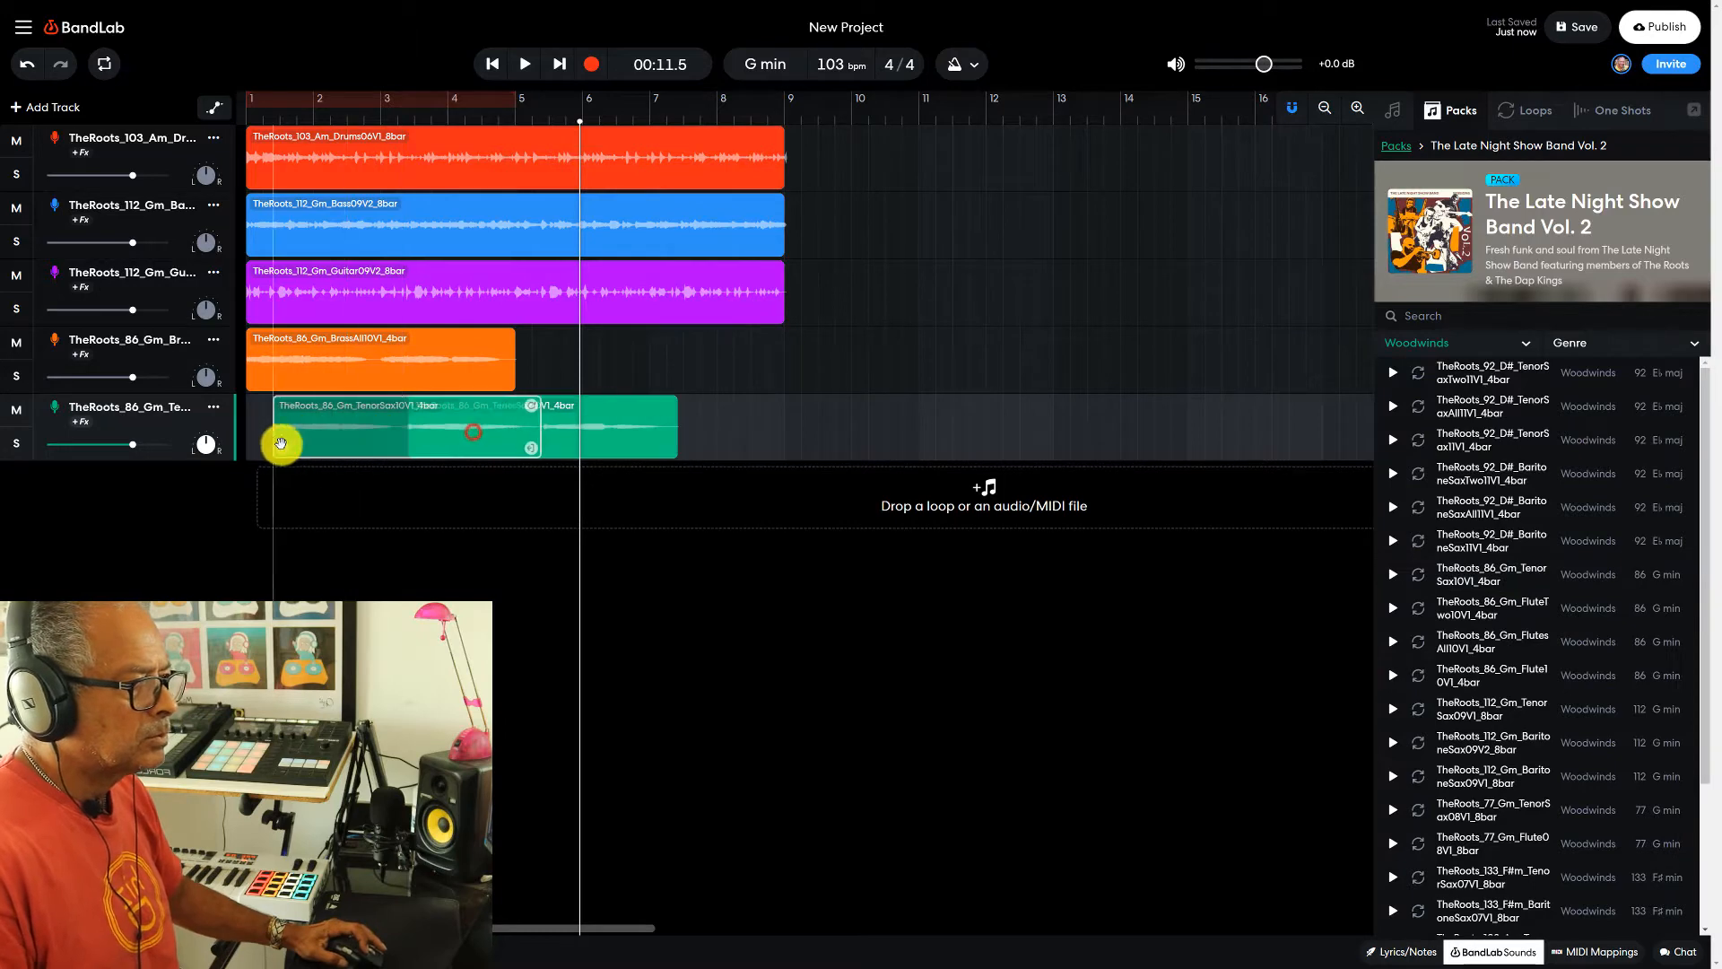
# - Play all five tracks from the project start, and stop around the end of the four-bar brass and tenor sax clips
pyautogui.click(491, 65)
pyautogui.click(525, 64)
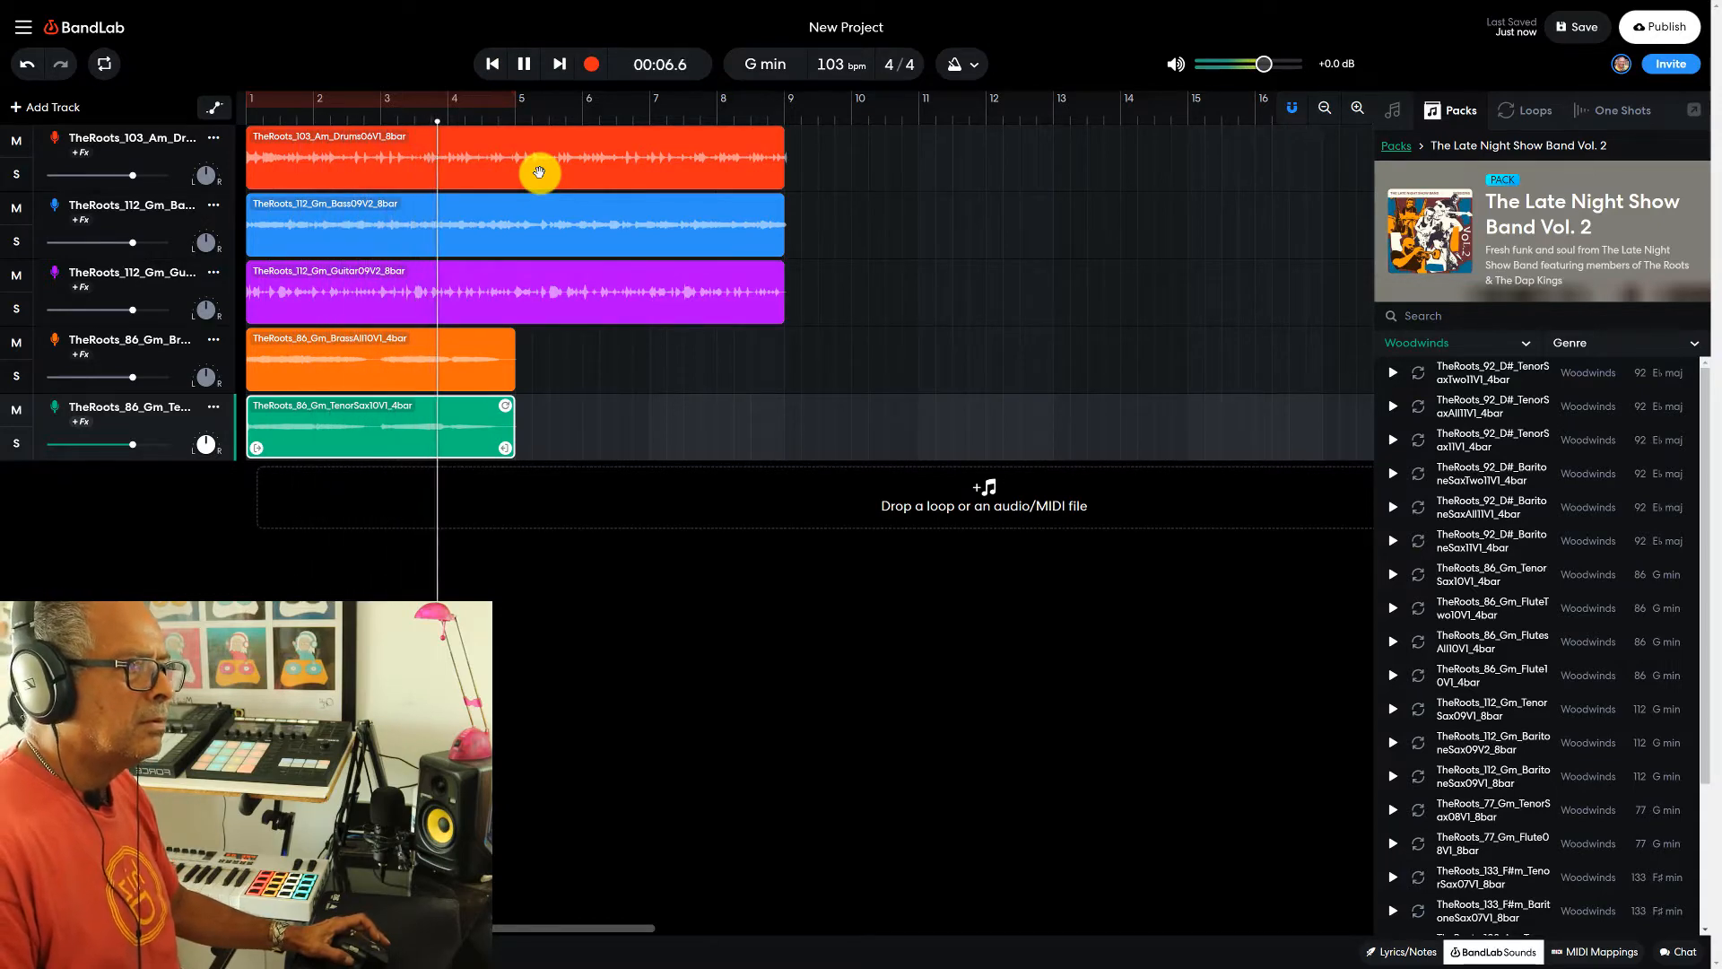
pyautogui.click(526, 64)
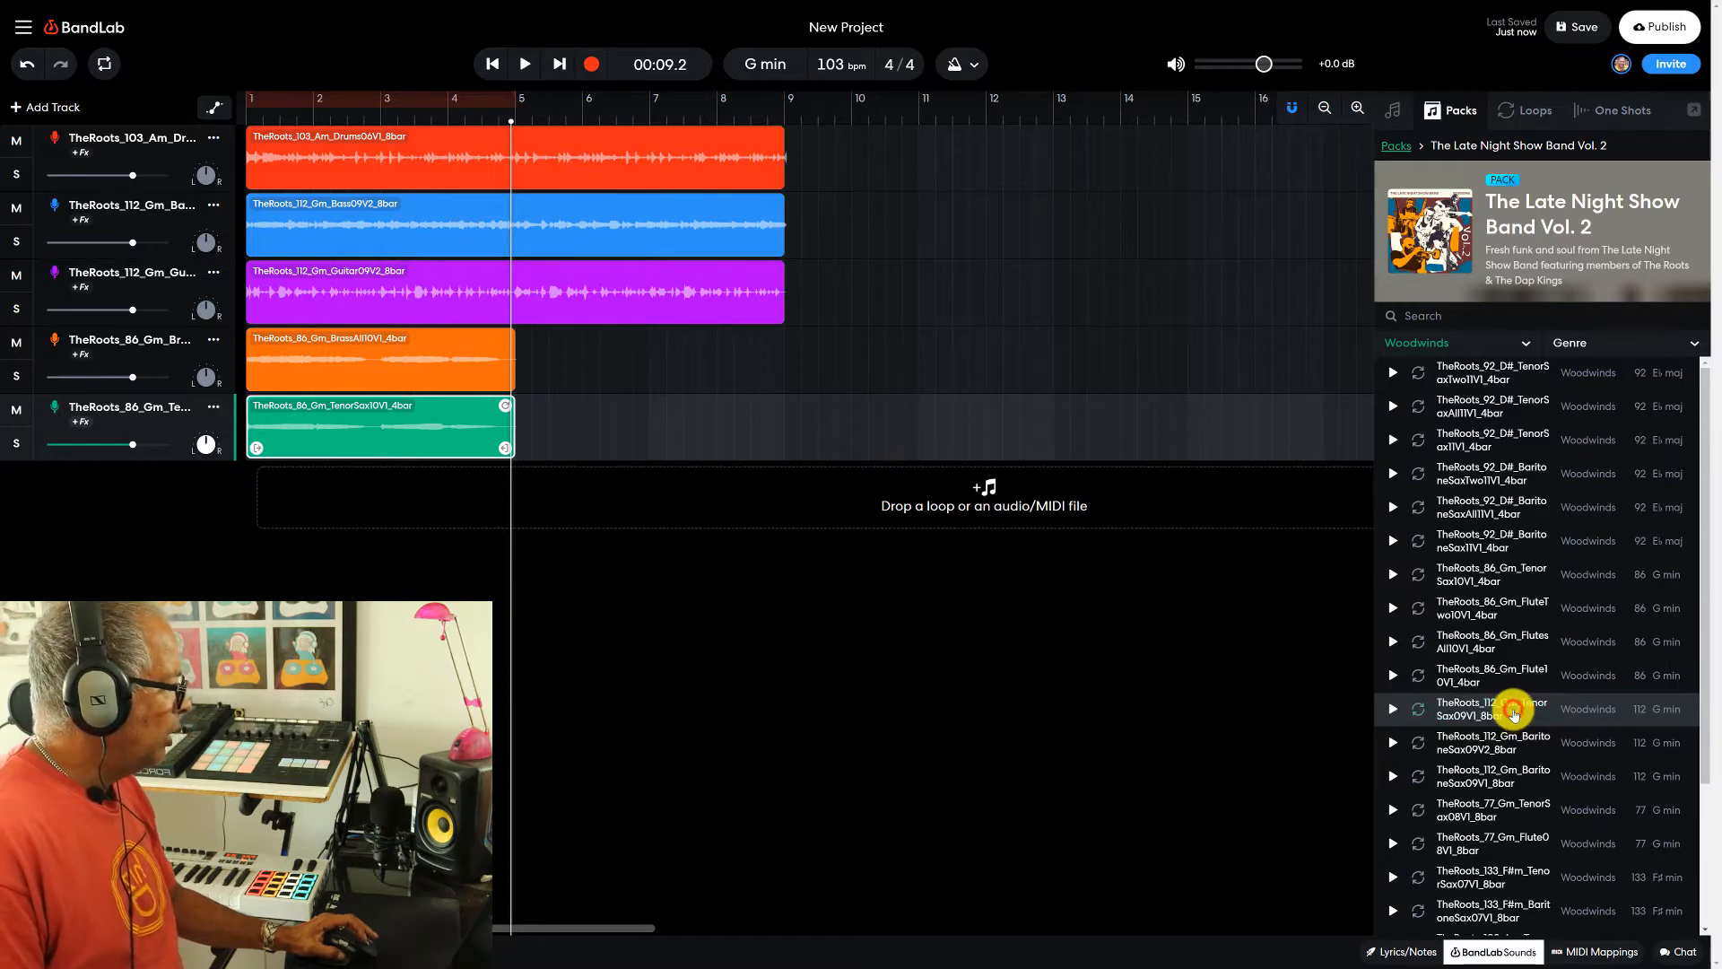
# - Add TheRoots_112_Gm_TenorSax09V1_8bar as a sixth track starting at bar 1, and play all eight bars from the project start
pyautogui.moveTo(1506, 714); pyautogui.dragTo(445, 500)
pyautogui.moveTo(780, 500); pyautogui.dragTo(538, 499)
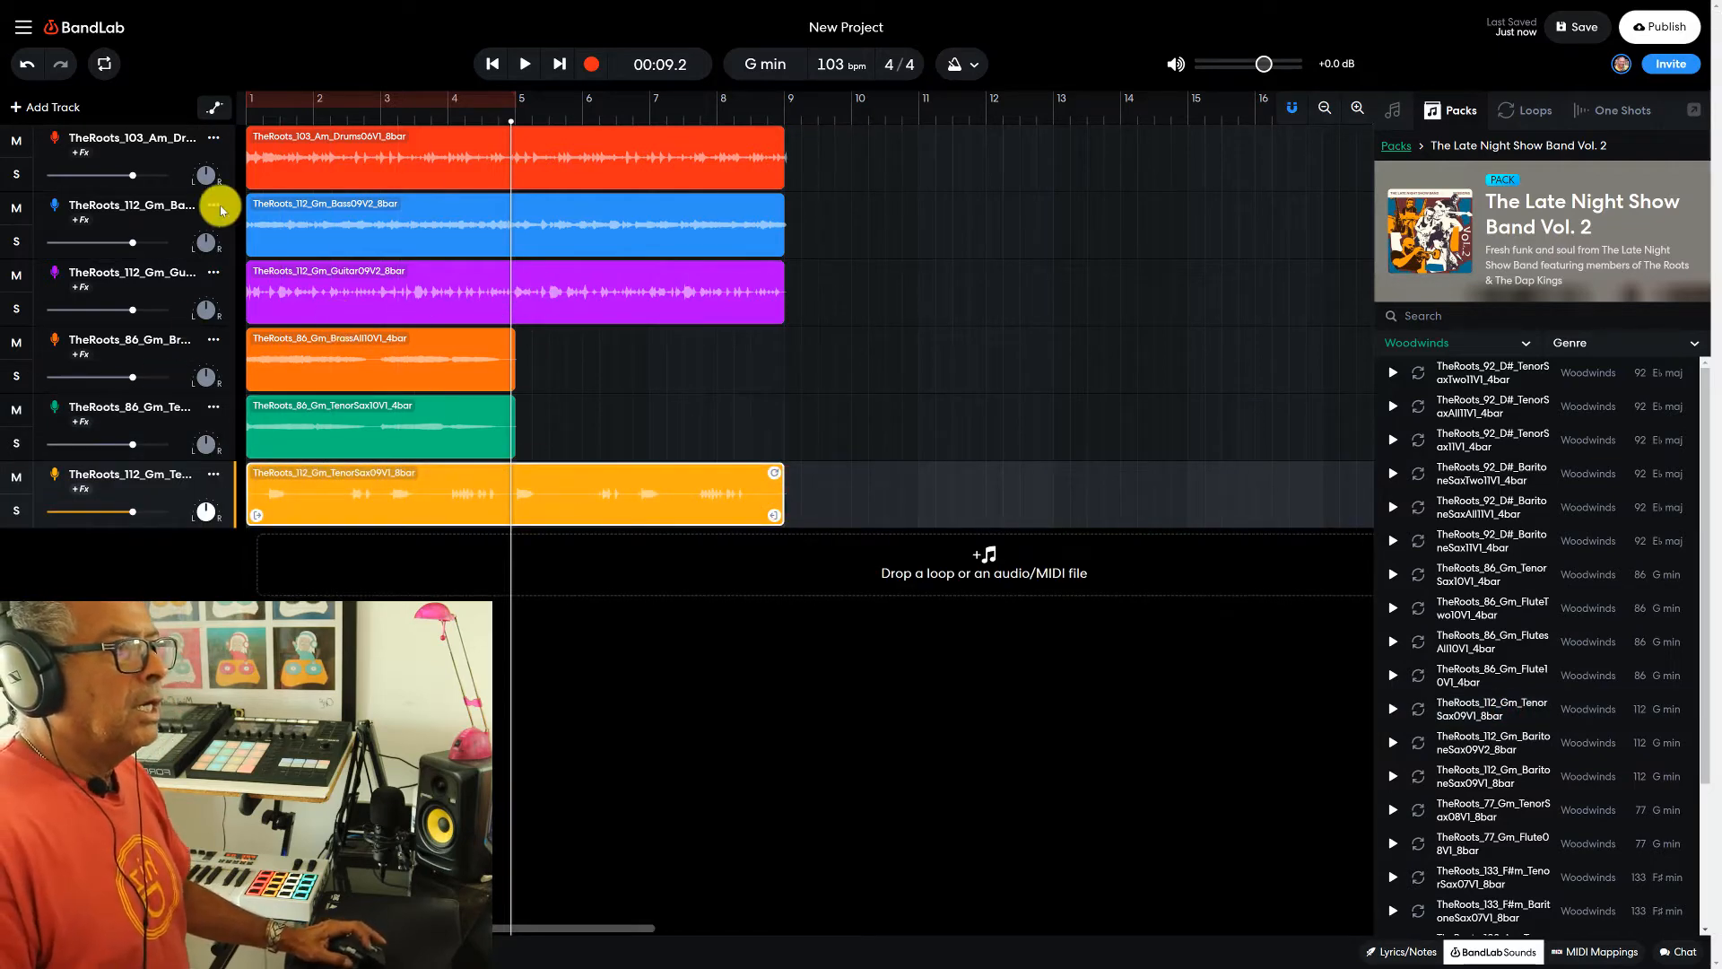
pyautogui.click(489, 64)
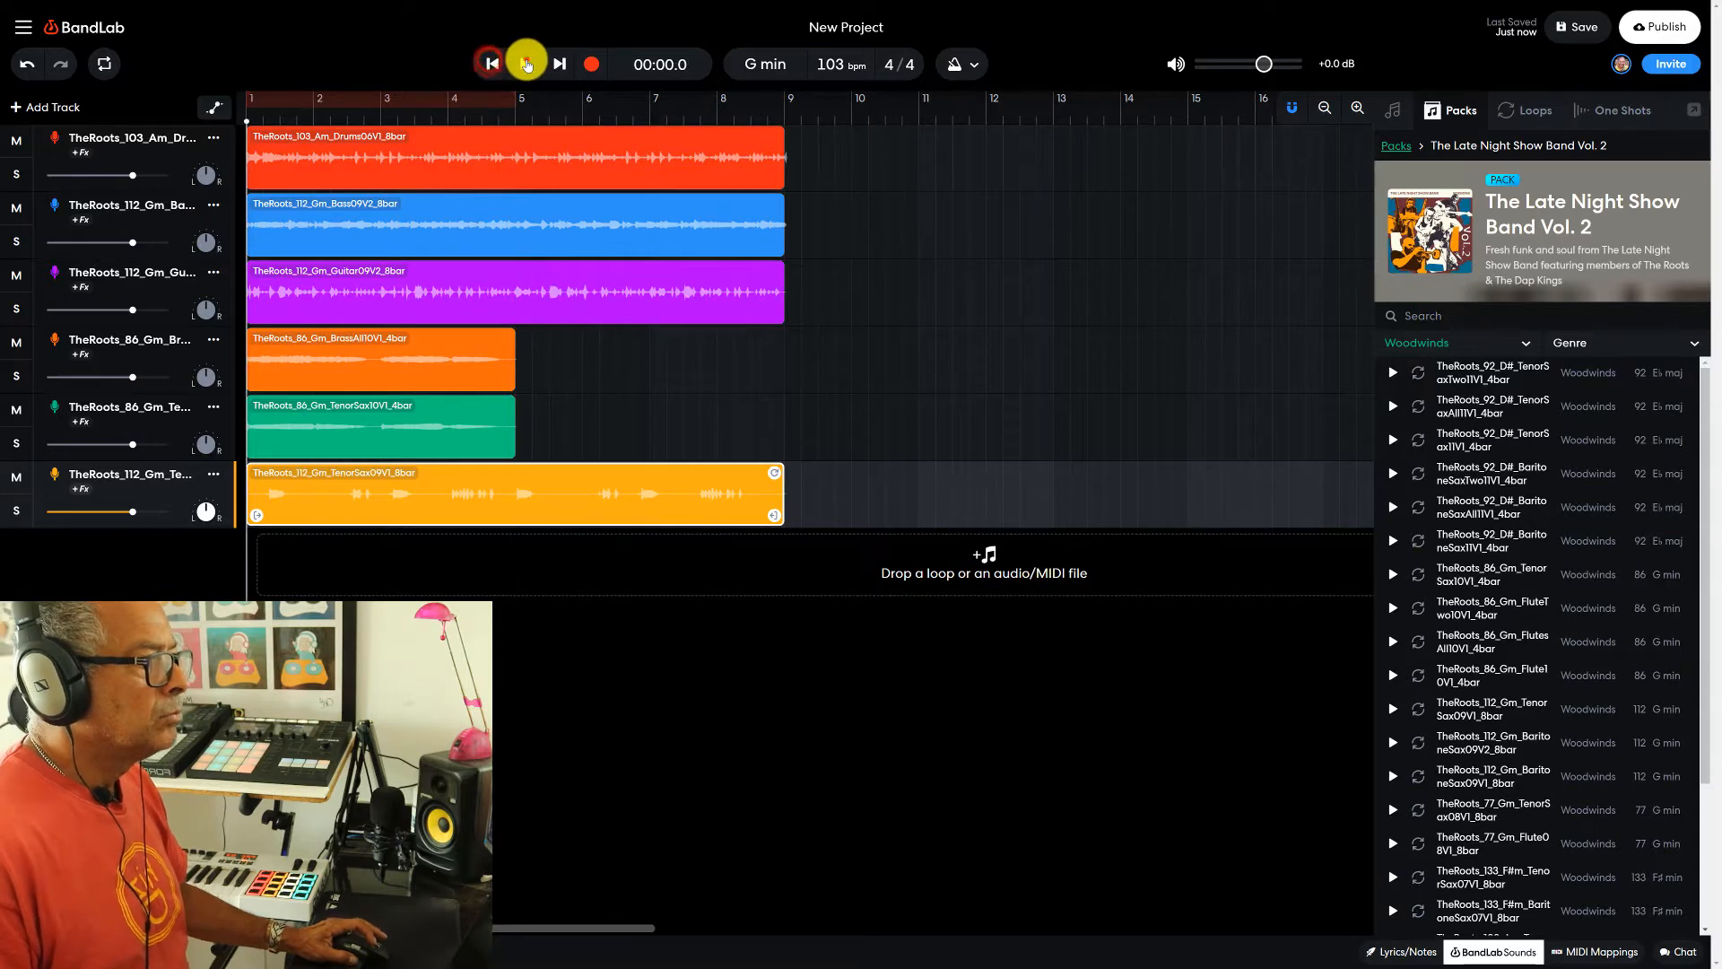
pyautogui.click(525, 64)
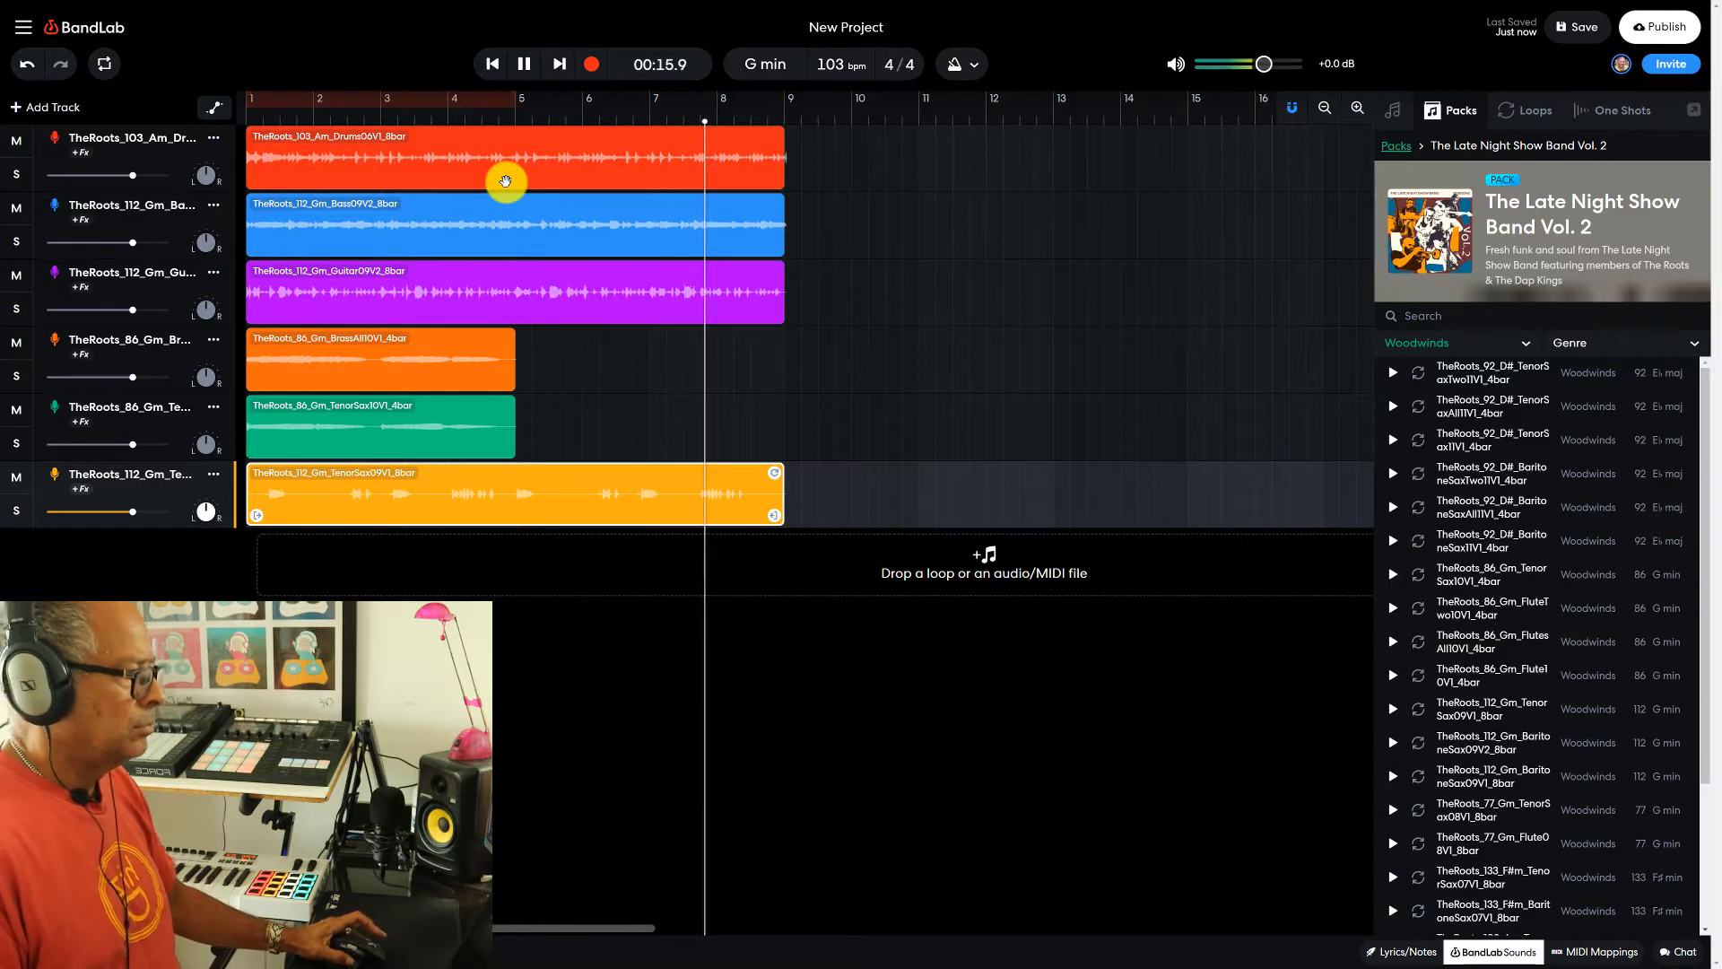
pyautogui.click(525, 65)
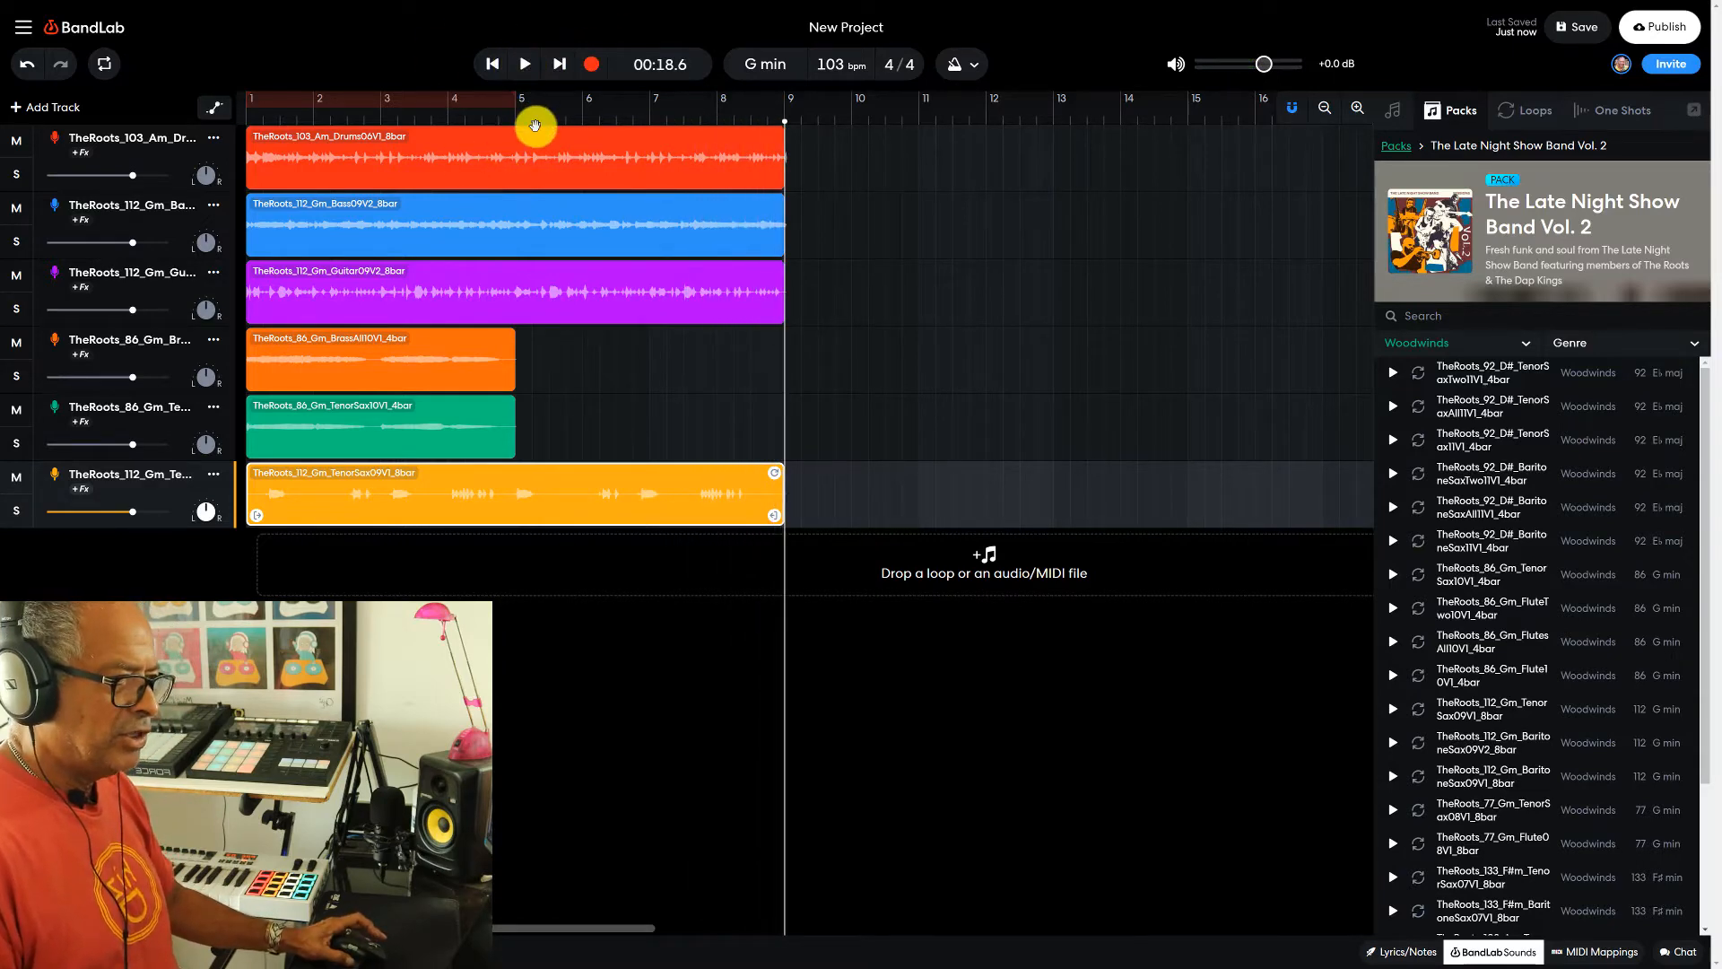
# - Close the sounds browser, enlarge the timeline around the eight-bar section, and return the playhead to the project start
pyautogui.click(371, 384)
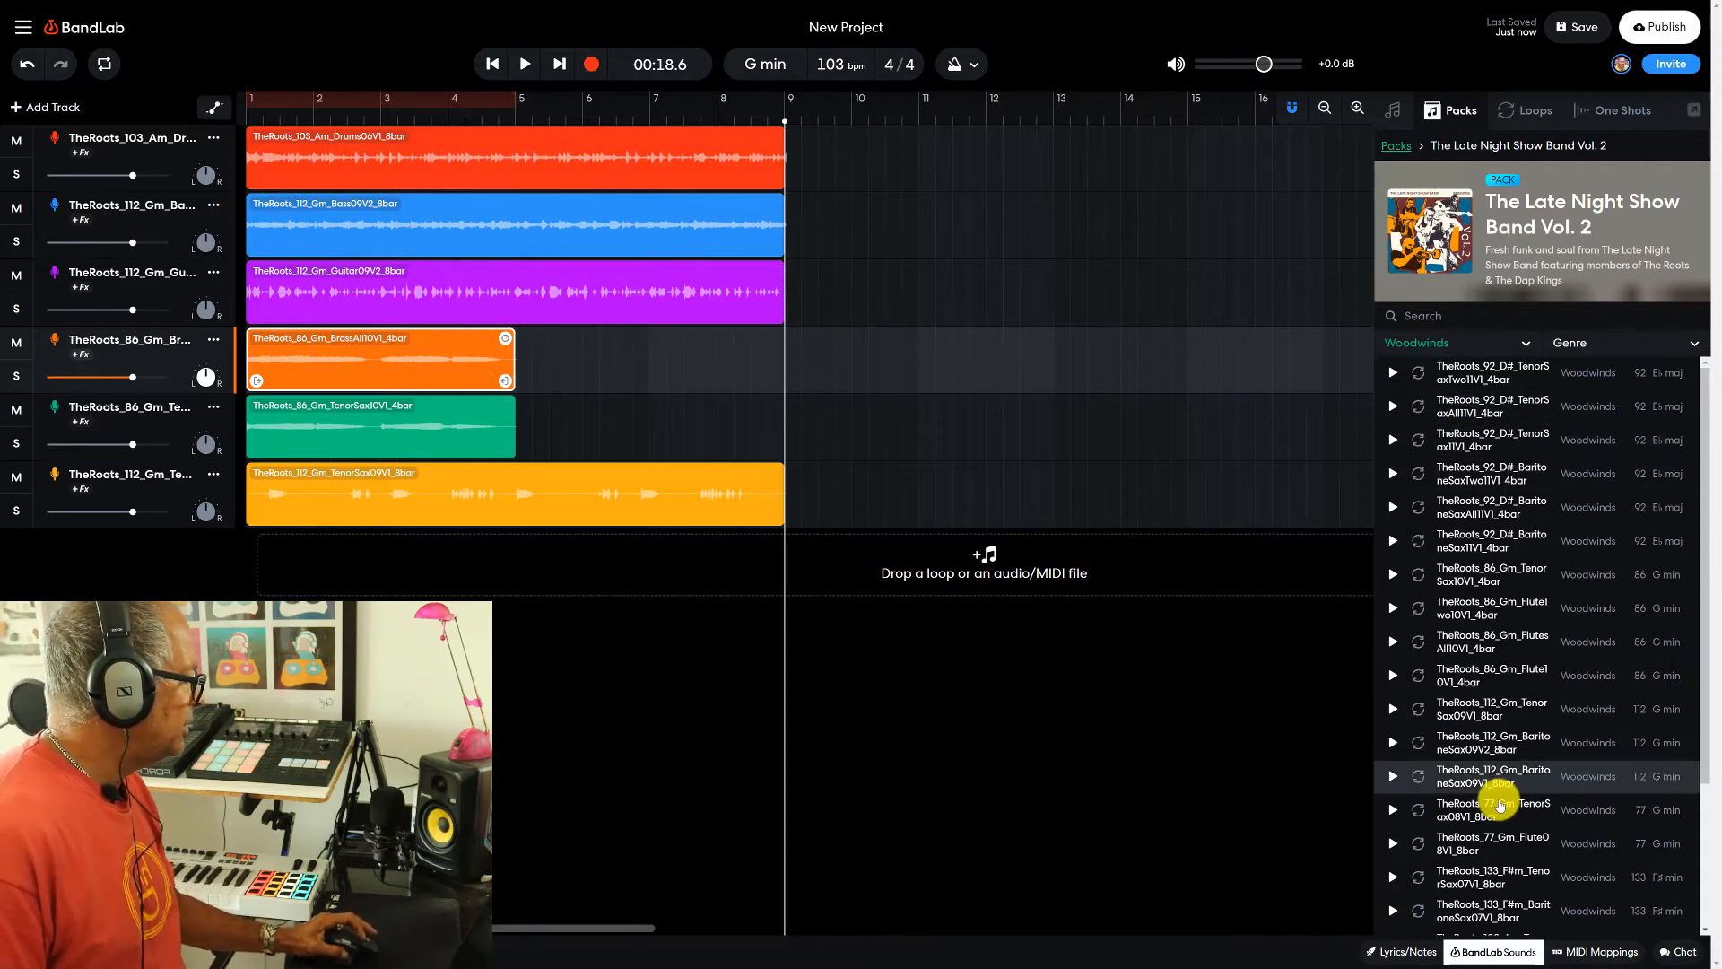
pyautogui.click(1496, 953)
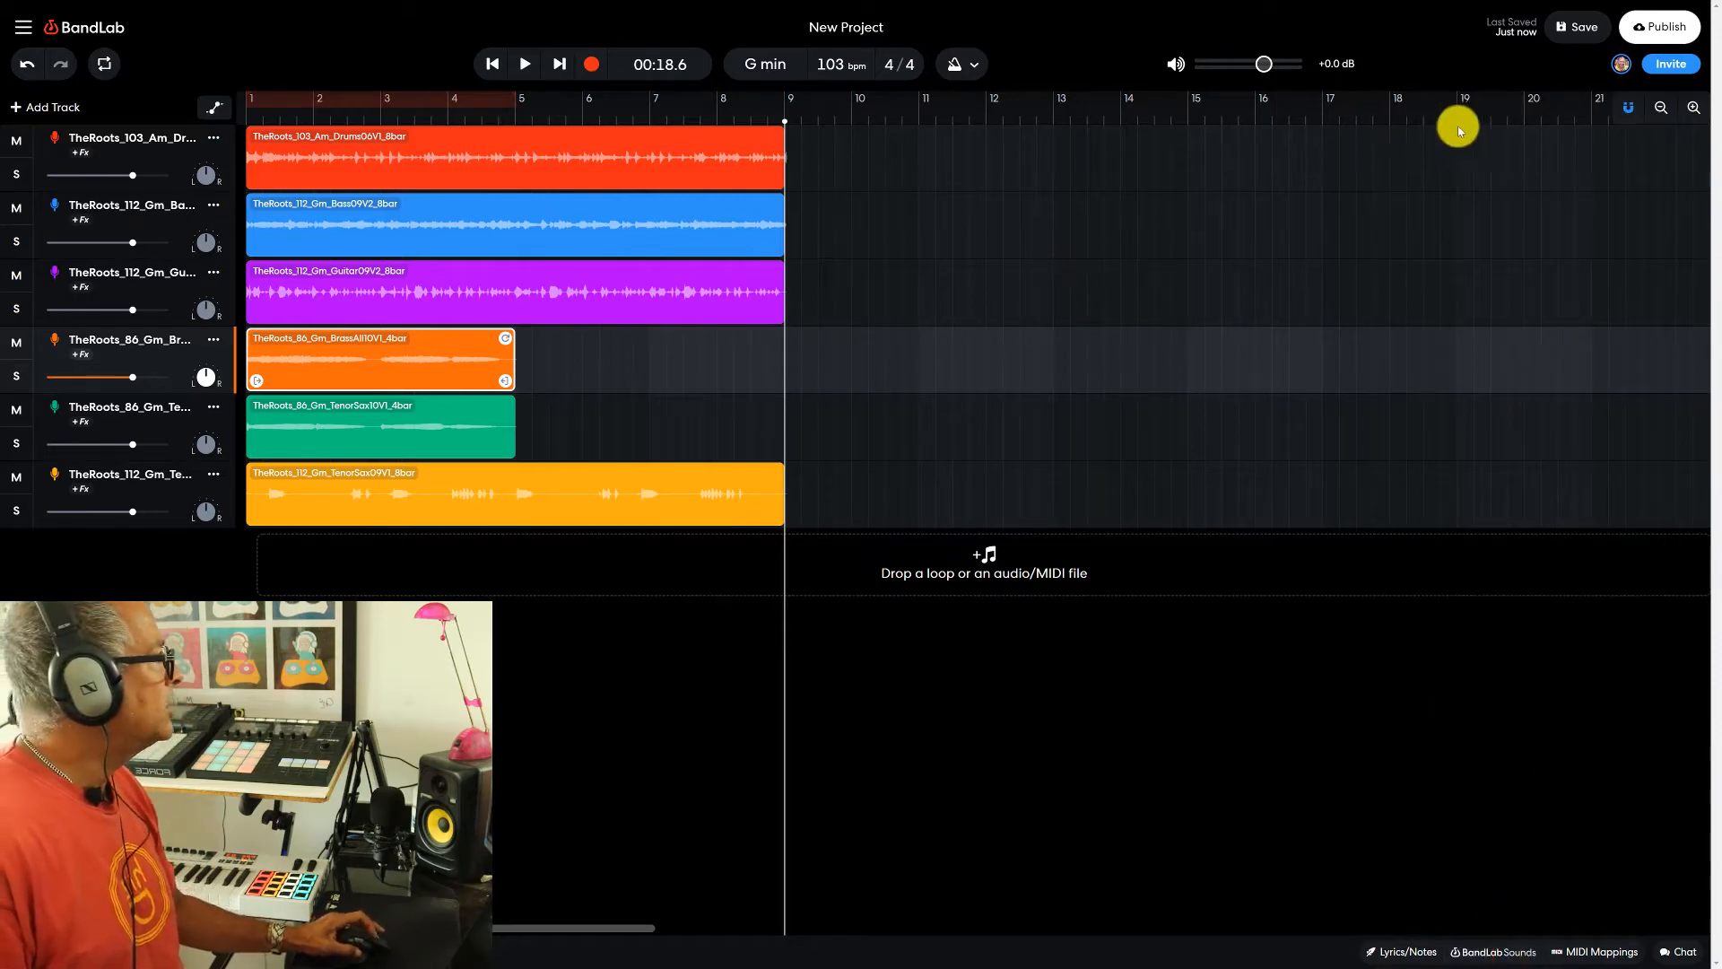
pyautogui.click(1693, 109)
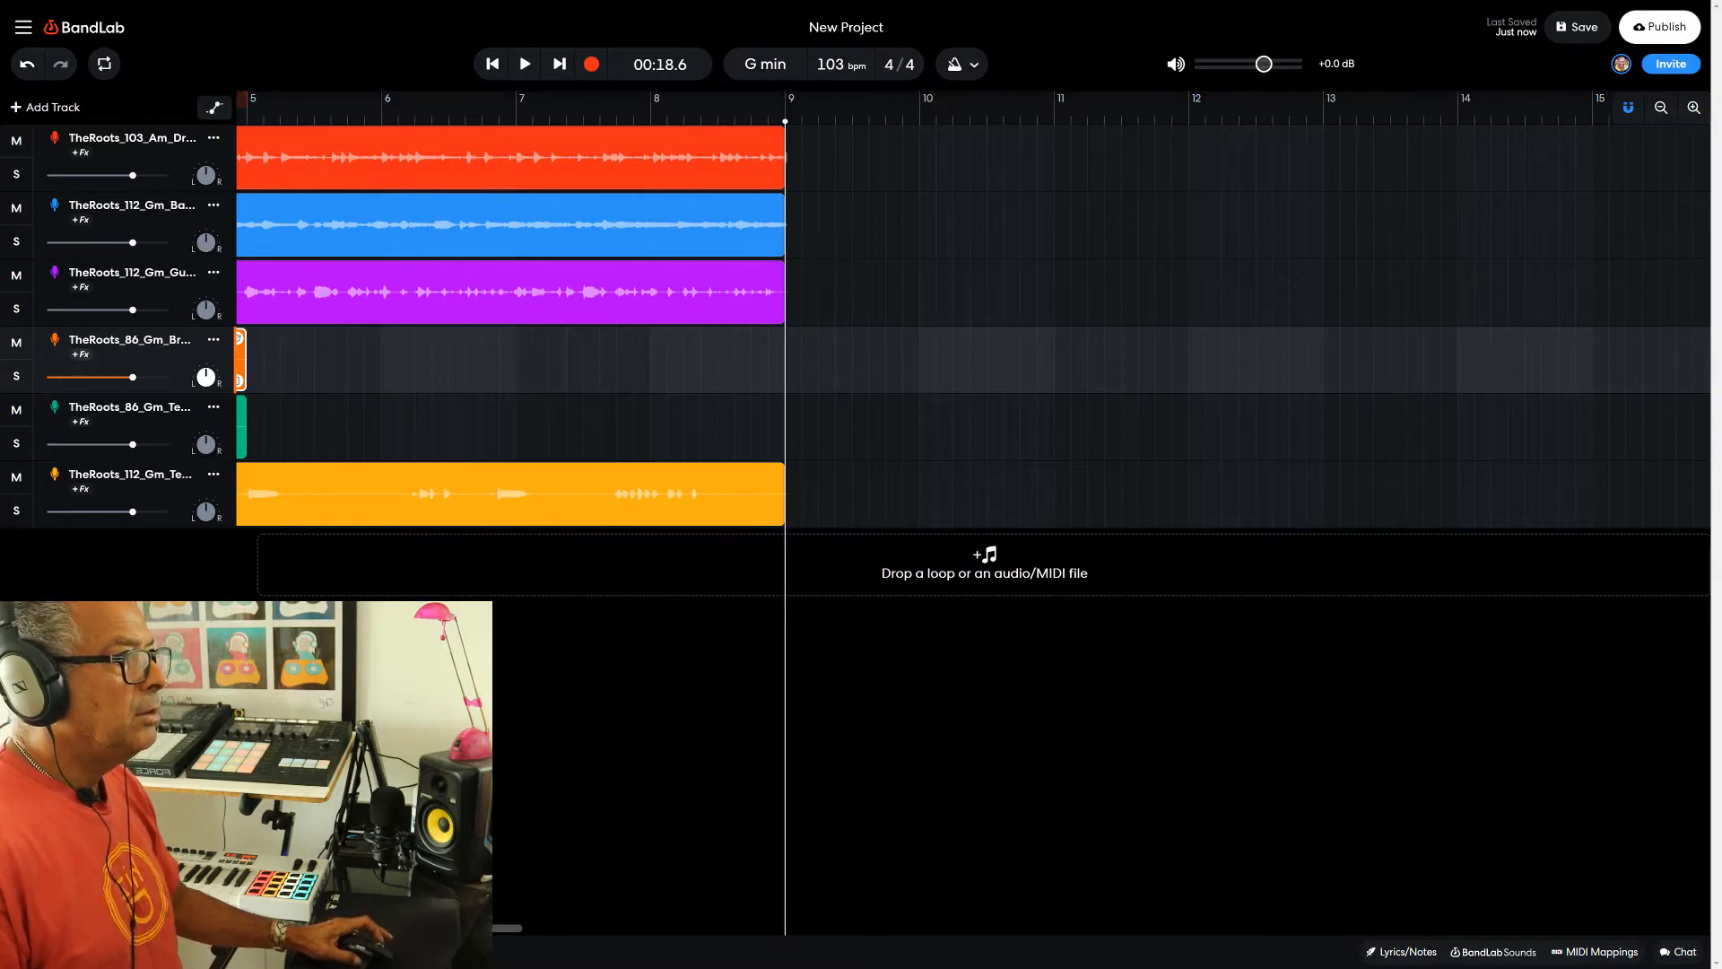
pyautogui.click(491, 63)
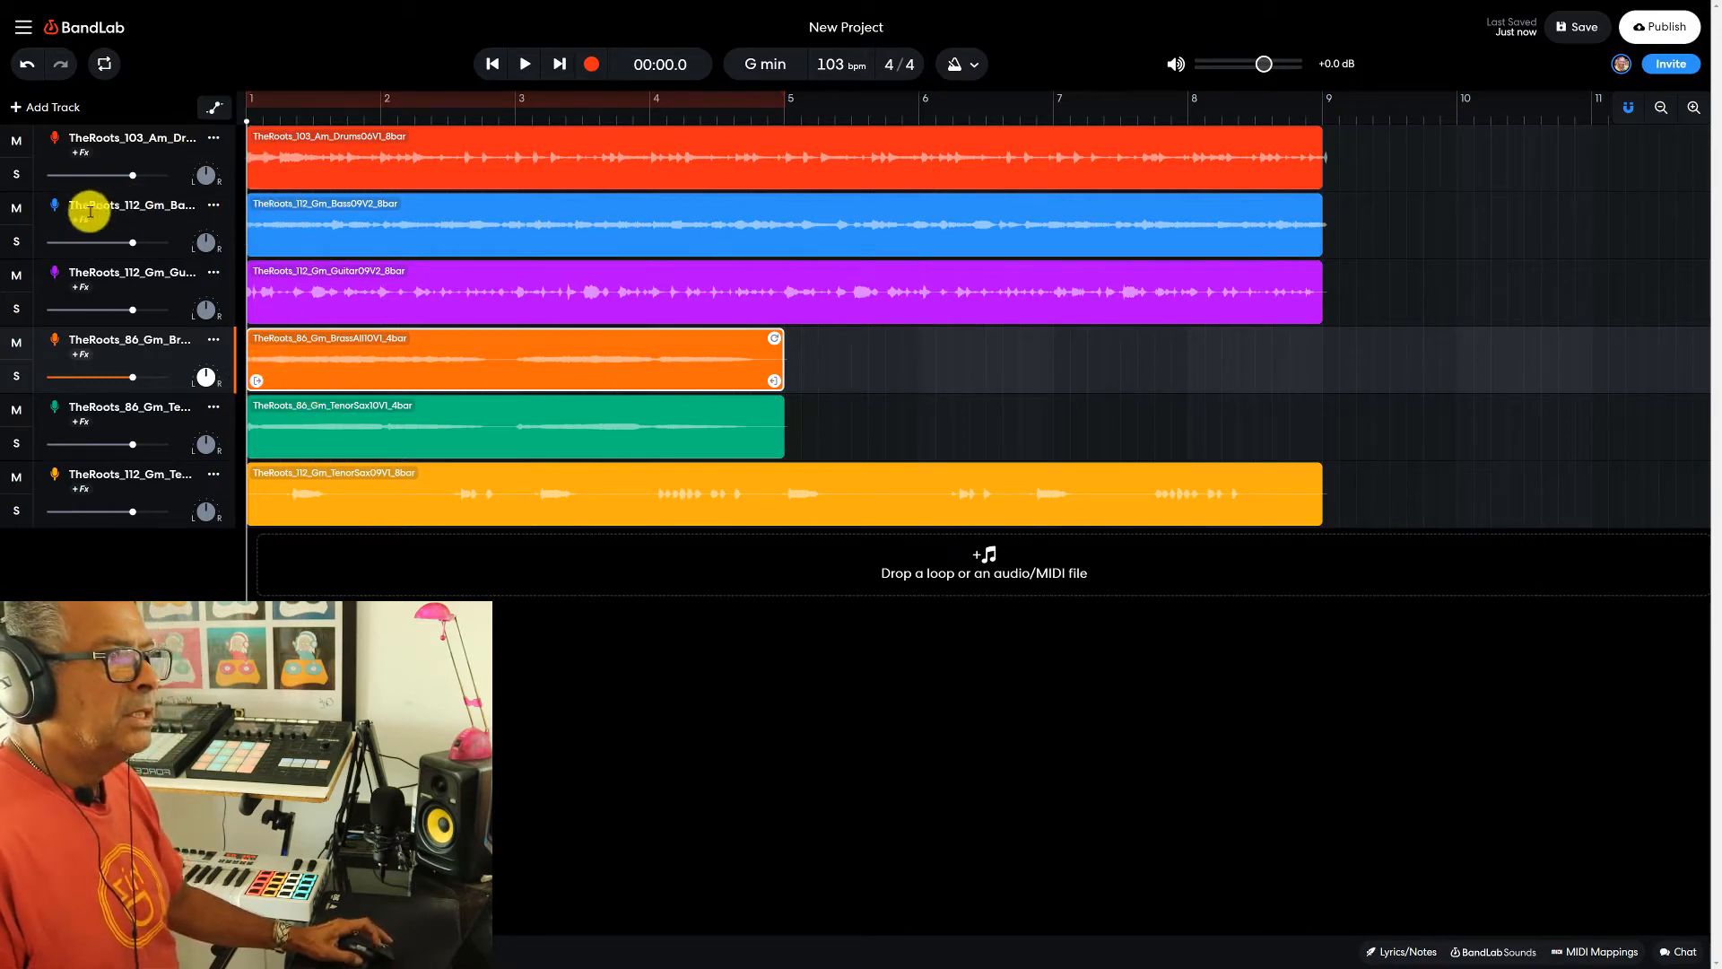
# - Solo the drum and bass tracks and play them from the project start, stopping after the first four bars
pyautogui.click(16, 241)
pyautogui.click(16, 174)
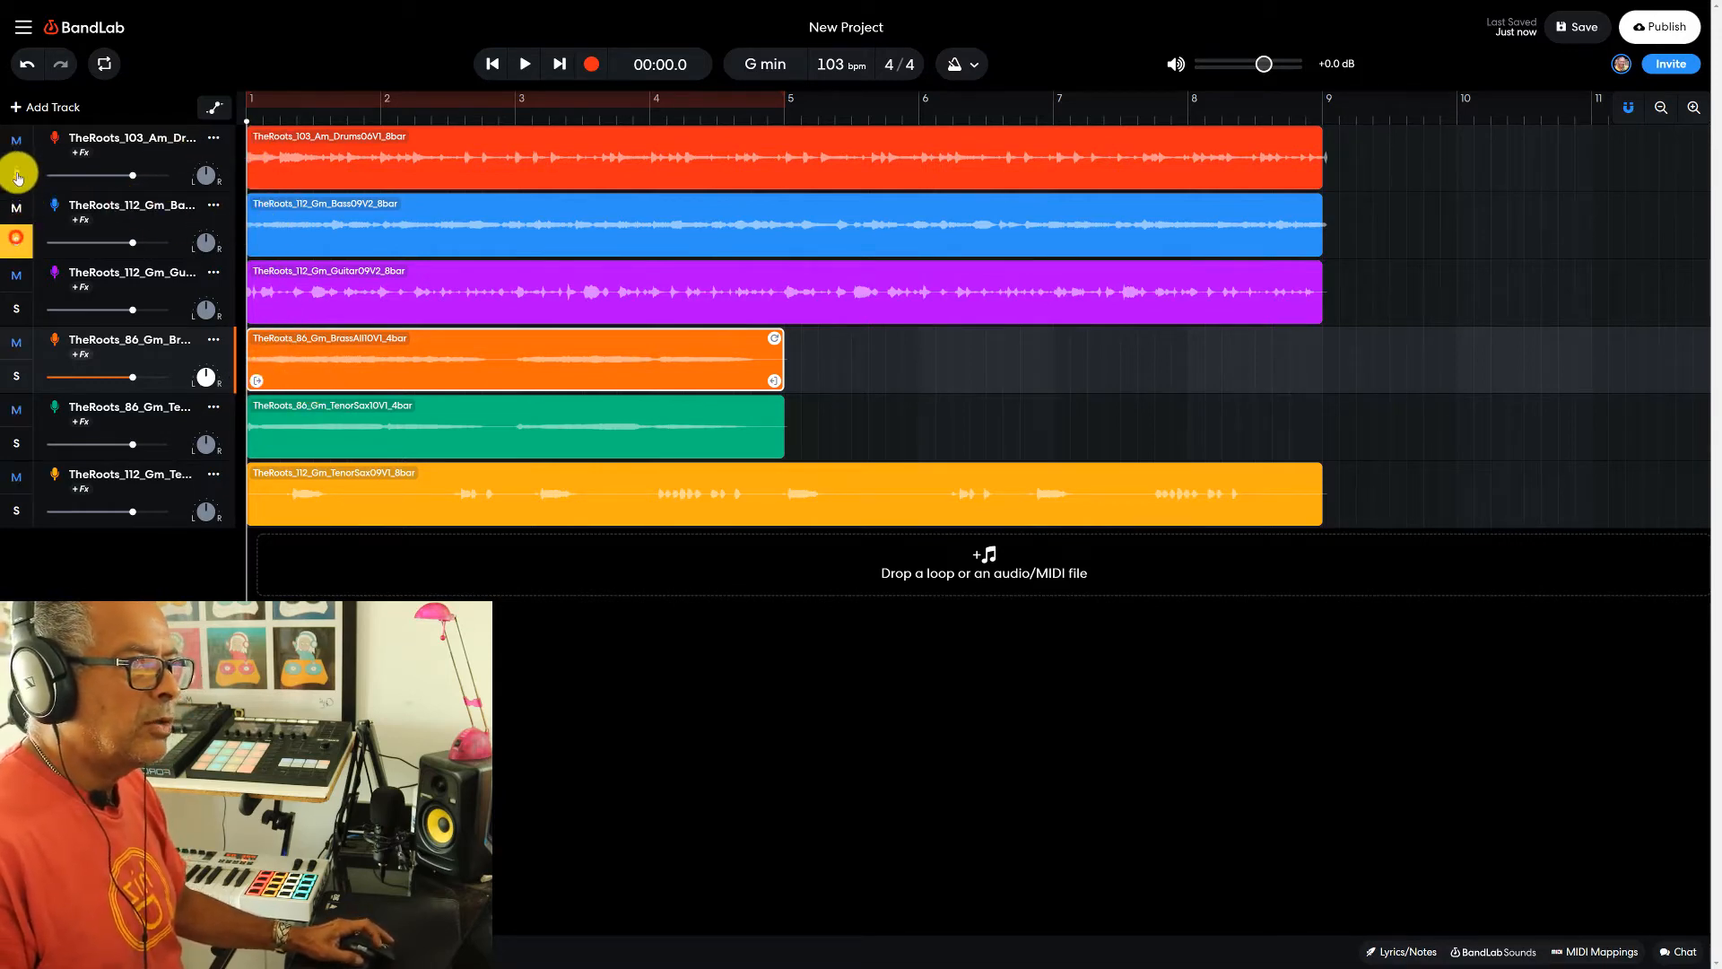
pyautogui.click(524, 64)
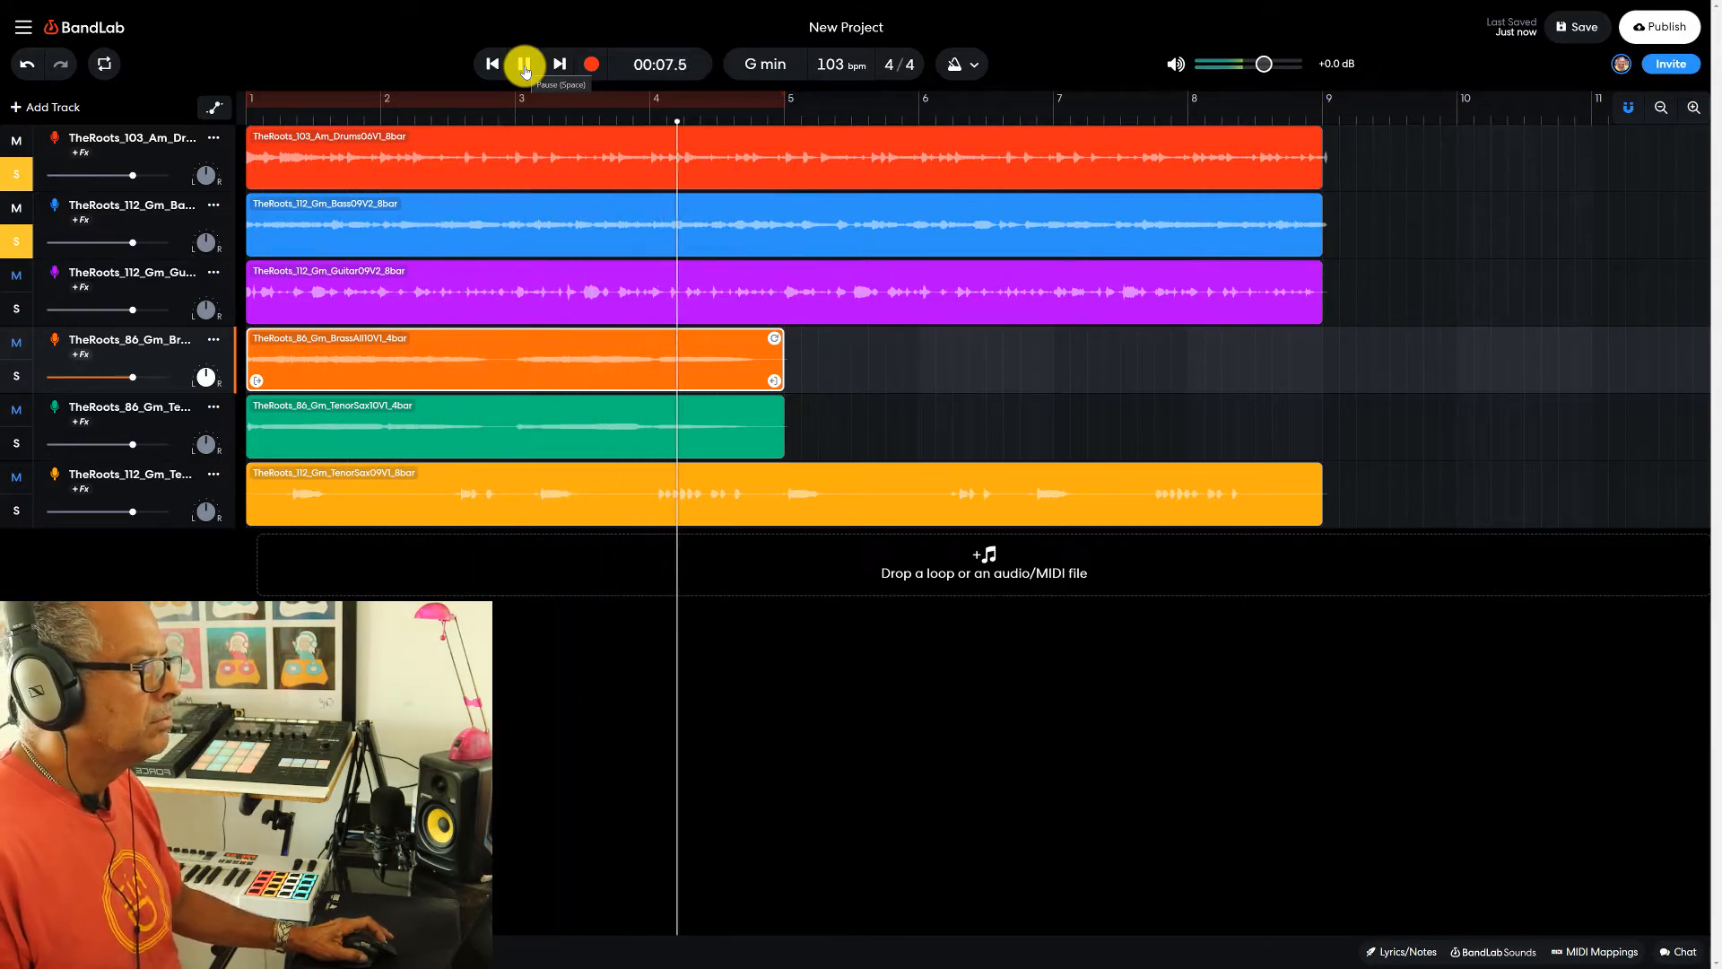
pyautogui.click(524, 67)
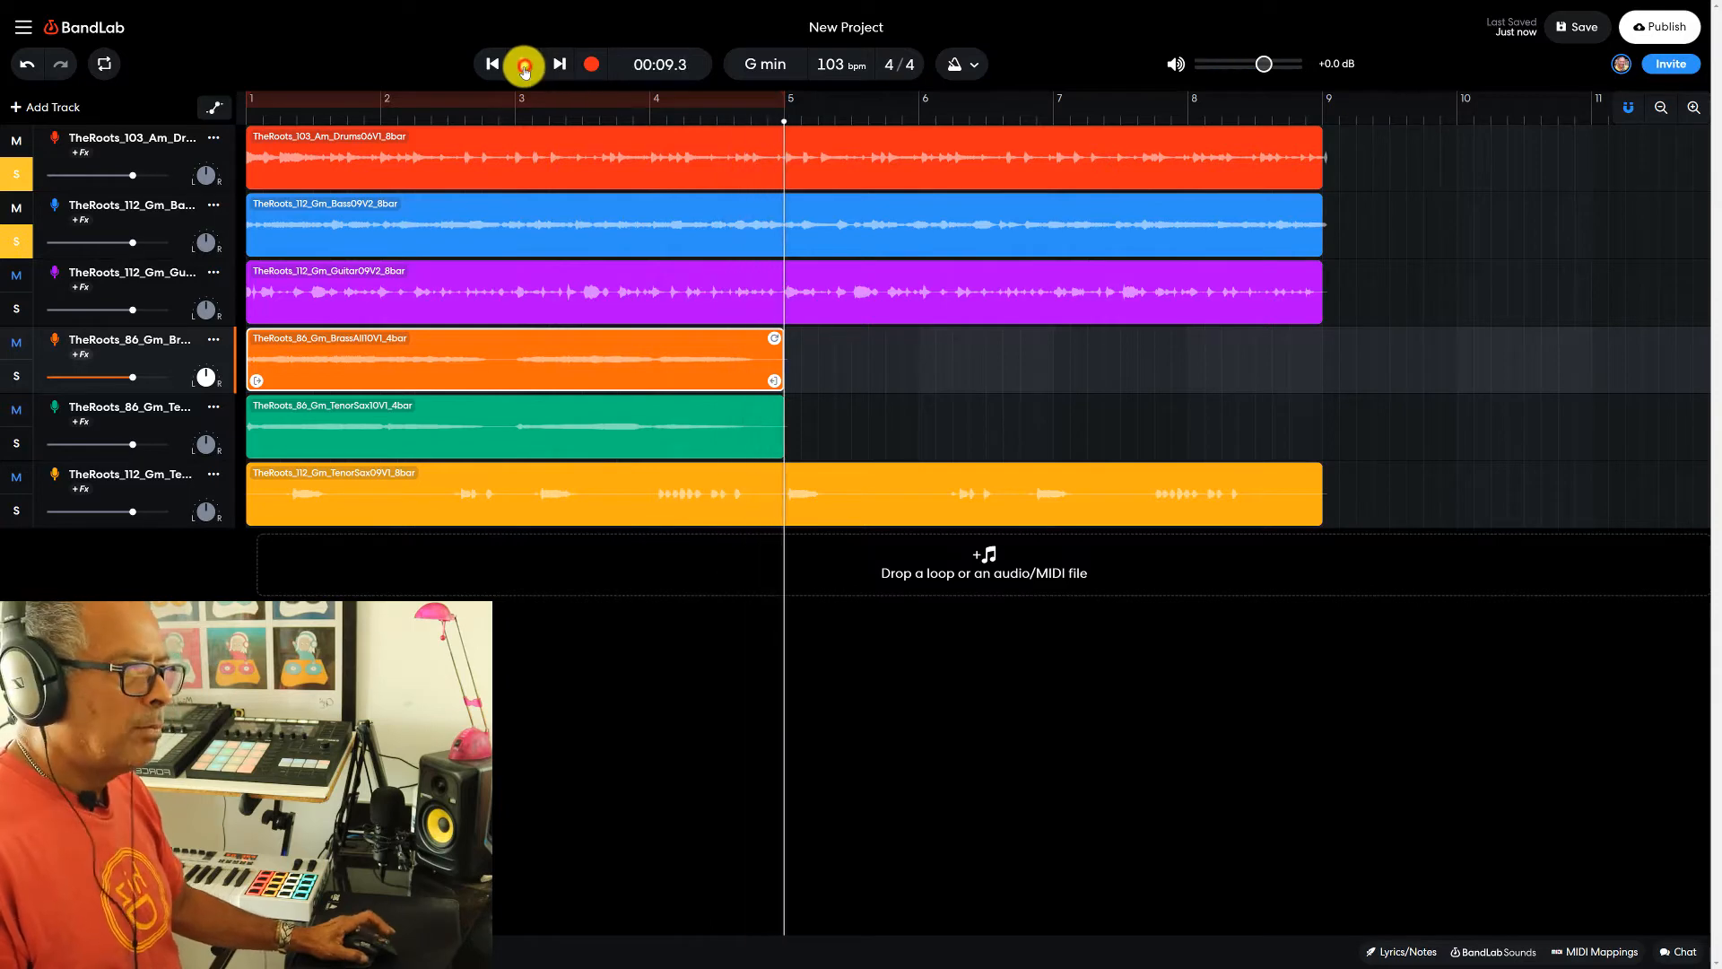
# - Solo the drum and brass tracks without the bass, and play them from the project start, stopping just before bar 5
pyautogui.click(27, 243)
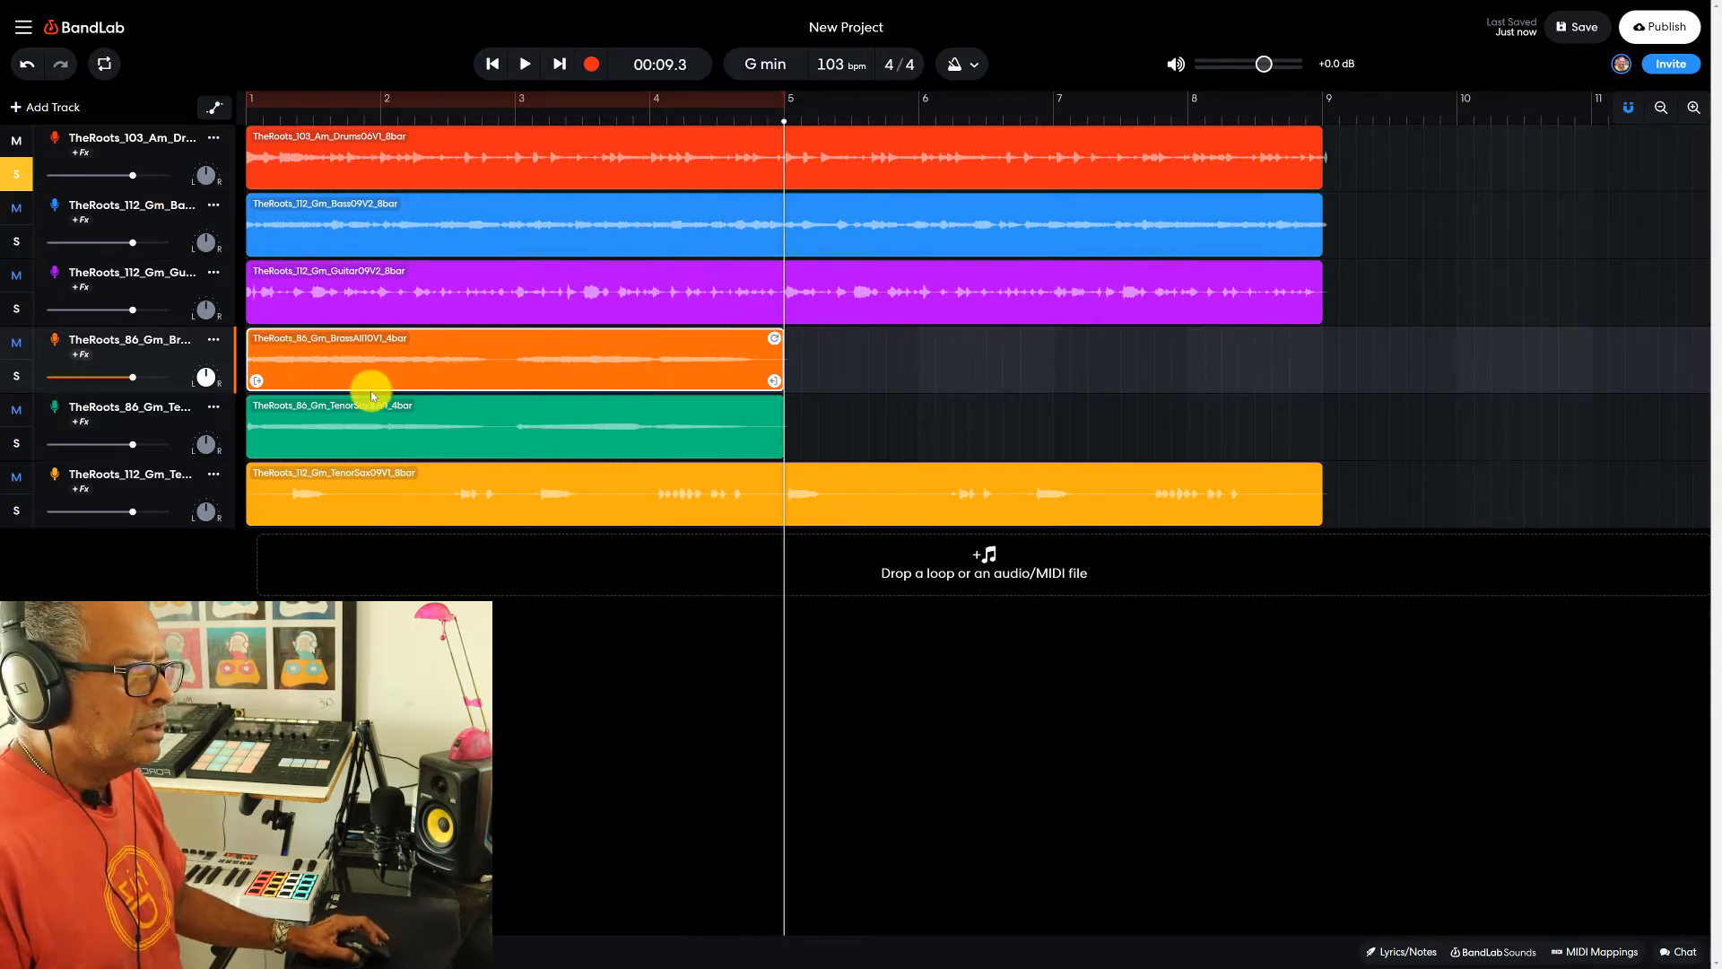
pyautogui.click(26, 371)
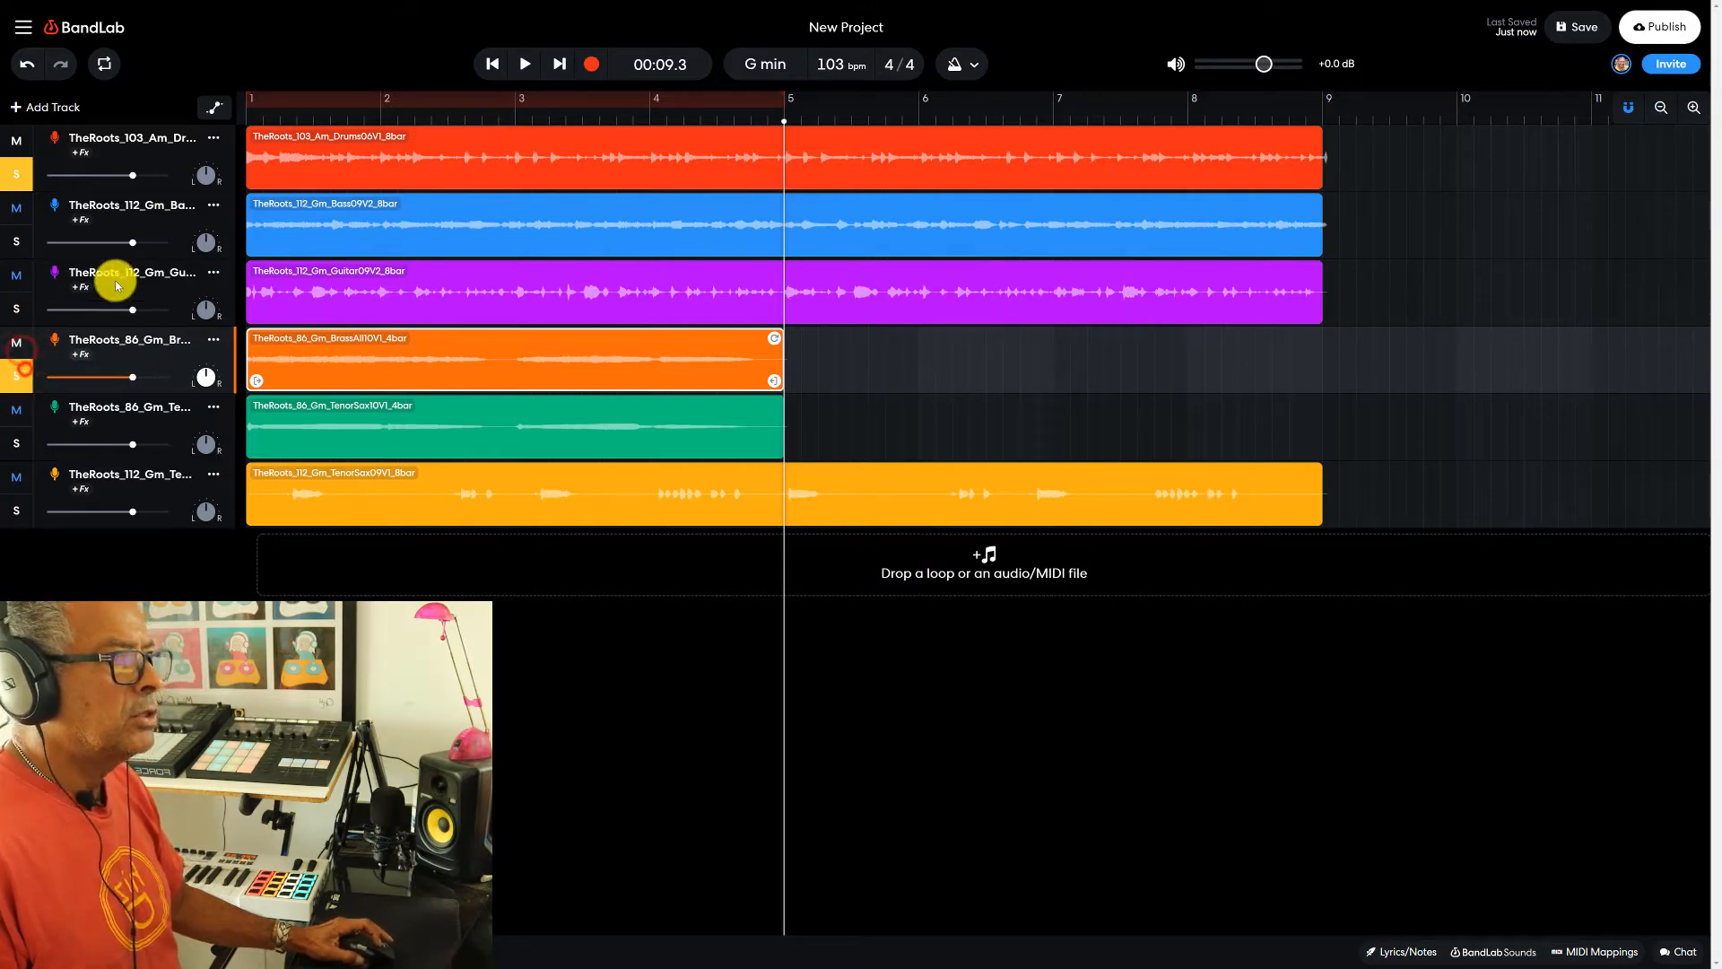
pyautogui.click(491, 64)
pyautogui.click(526, 63)
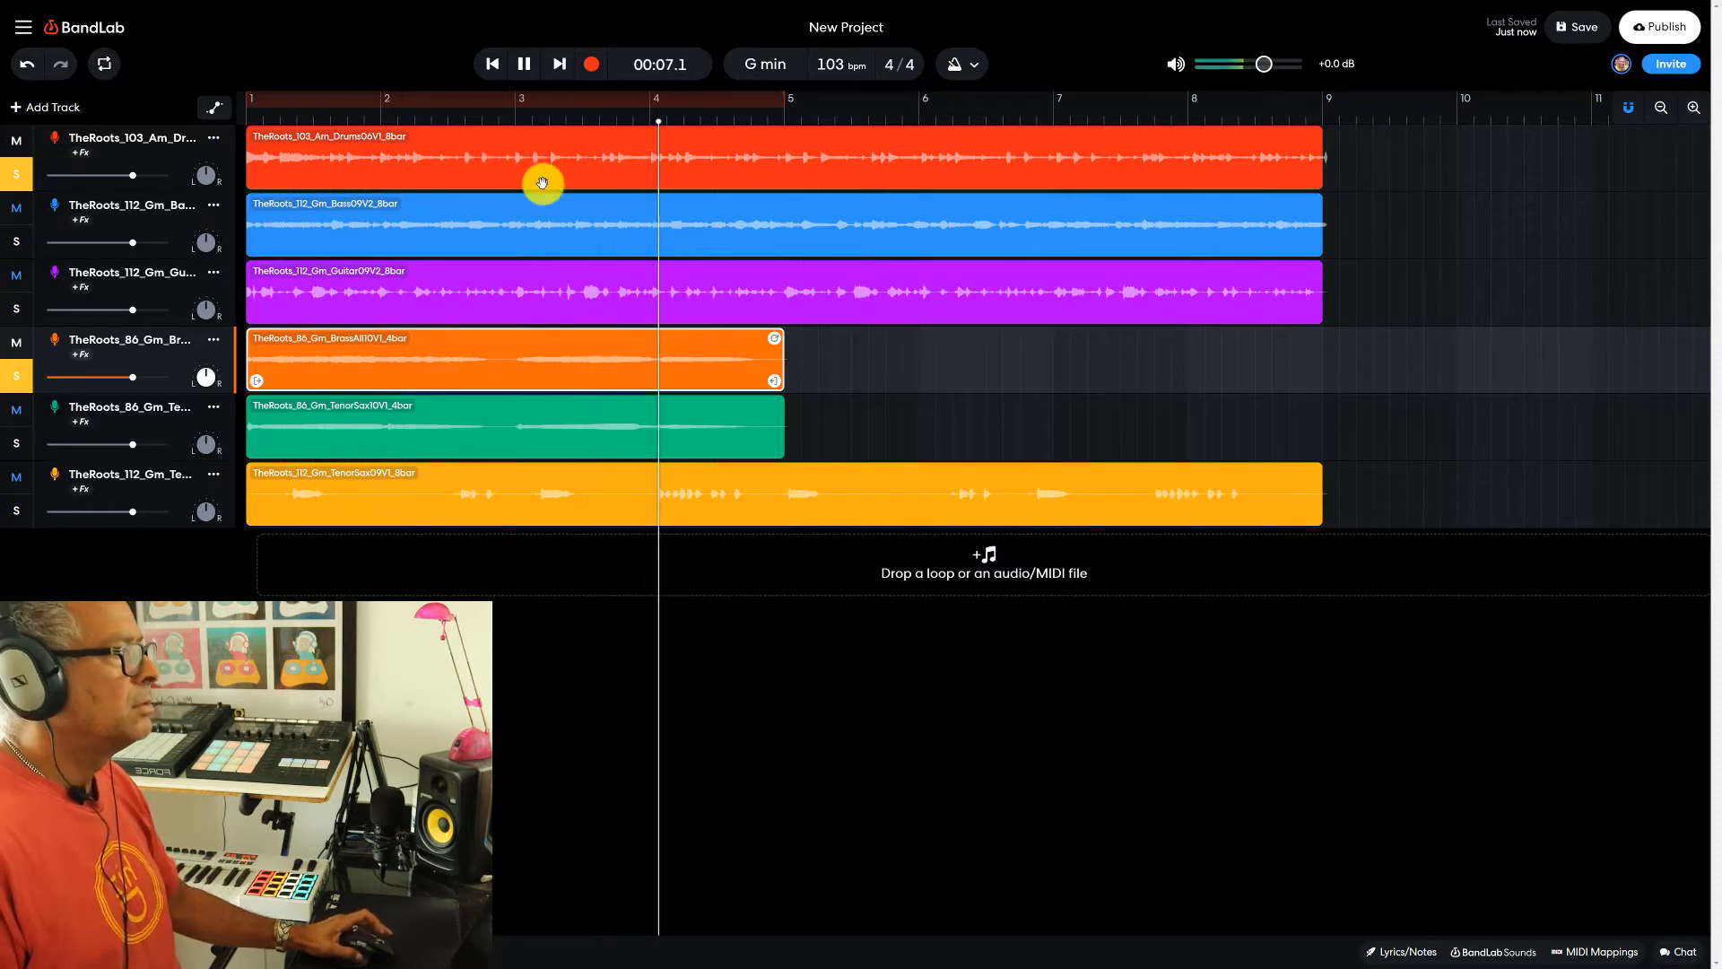
pyautogui.click(524, 64)
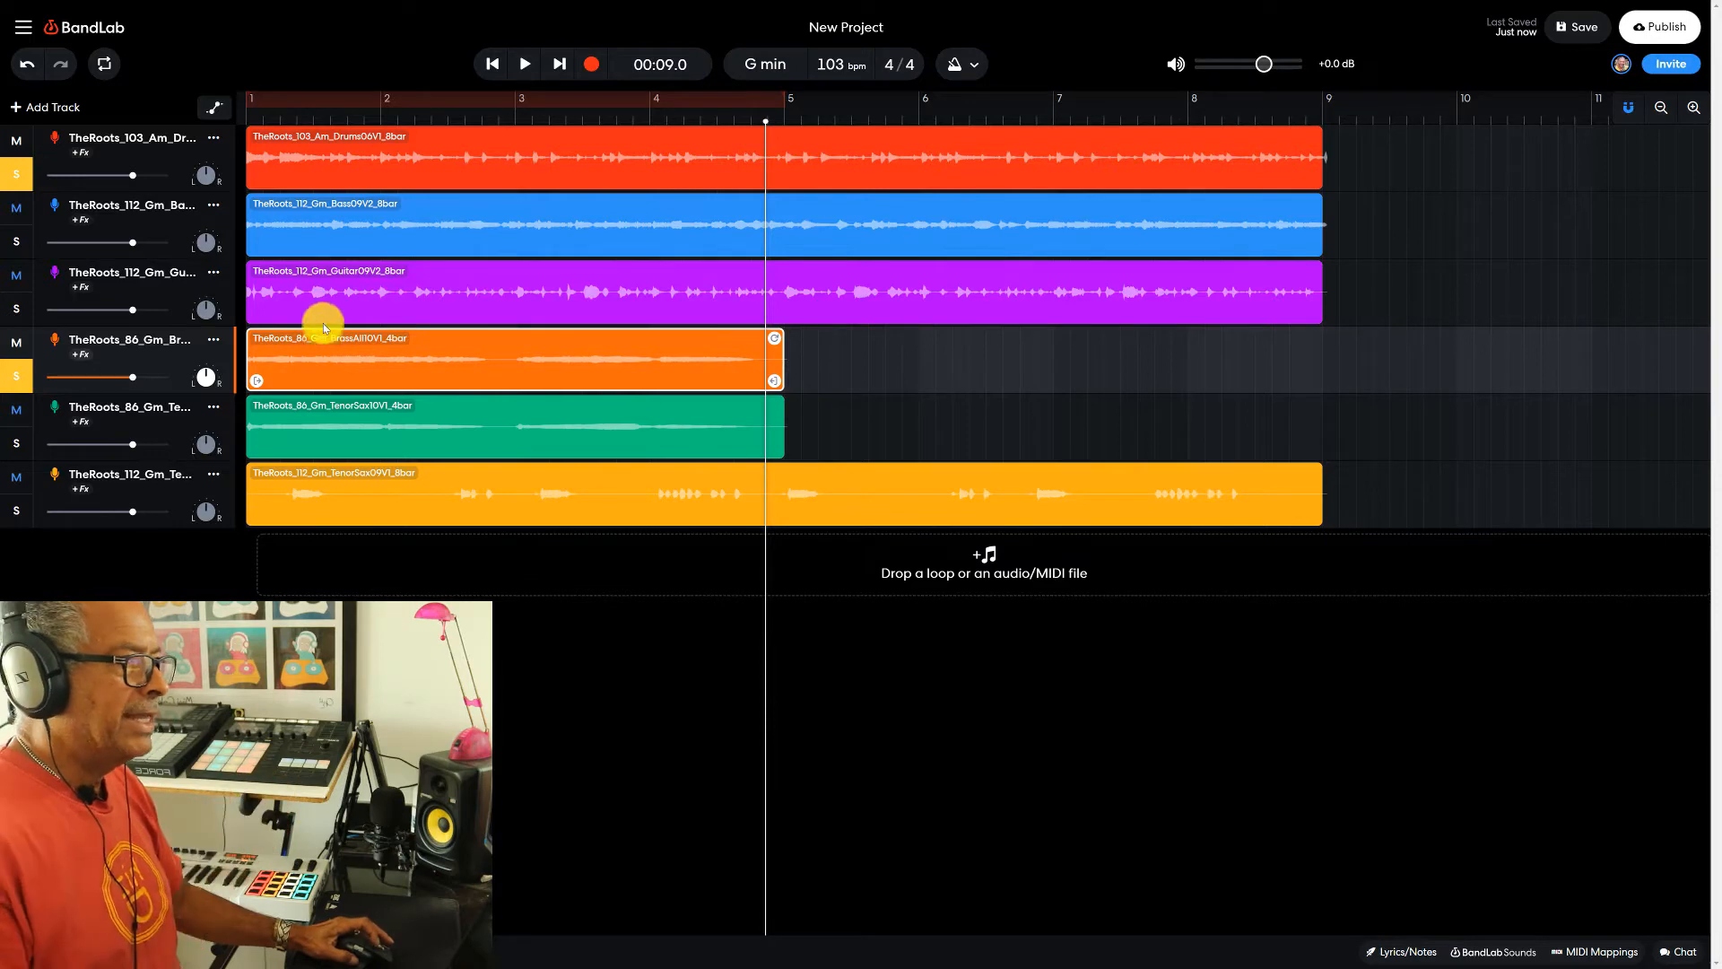
# - Move the guitar, bass and both tenor sax clips so that they start at bar 5
pyautogui.click(273, 300)
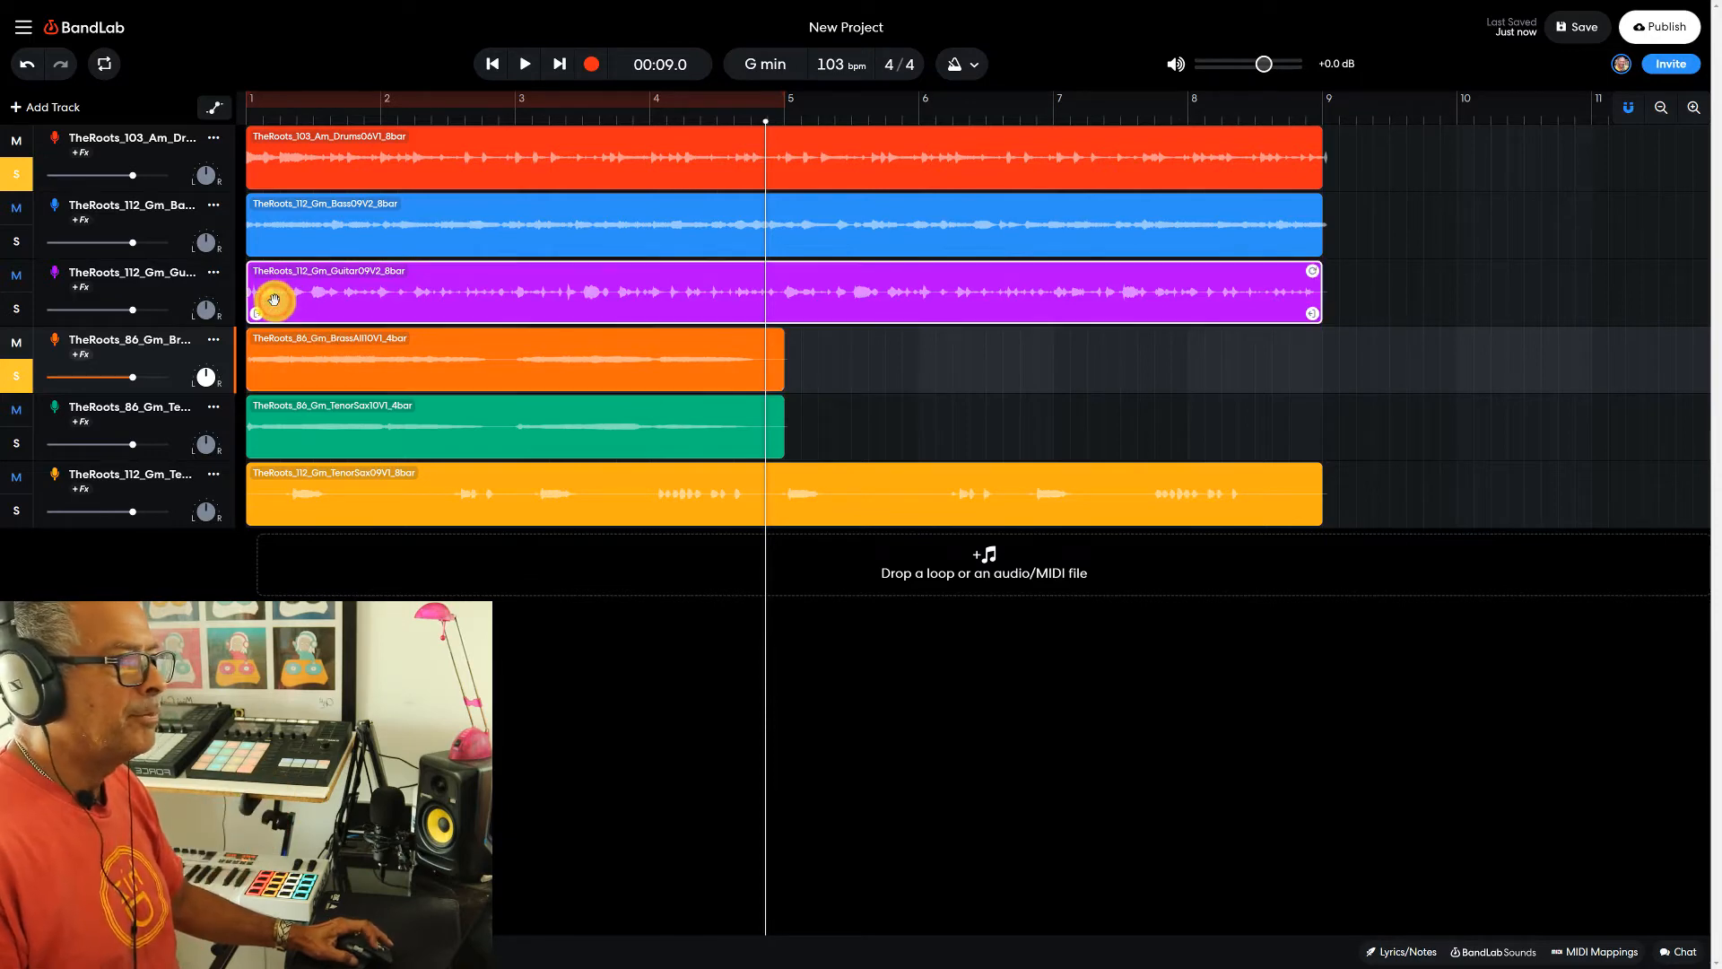
pyautogui.moveTo(273, 299); pyautogui.dragTo(810, 288)
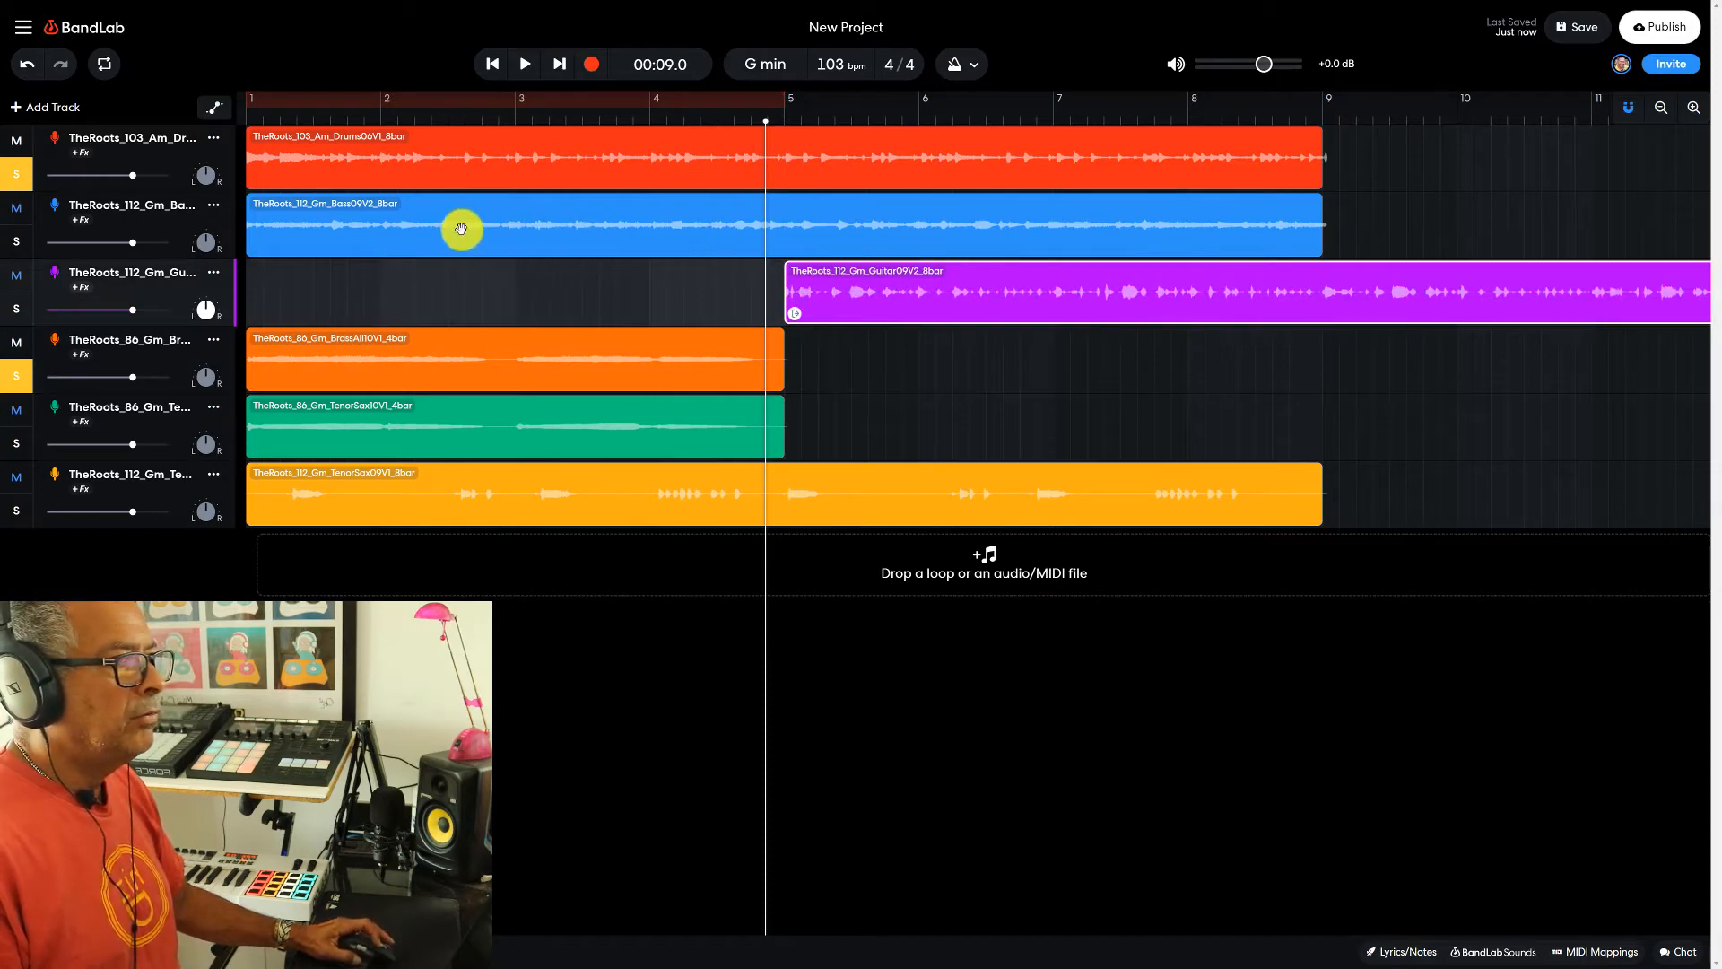
pyautogui.moveTo(314, 223); pyautogui.dragTo(852, 242)
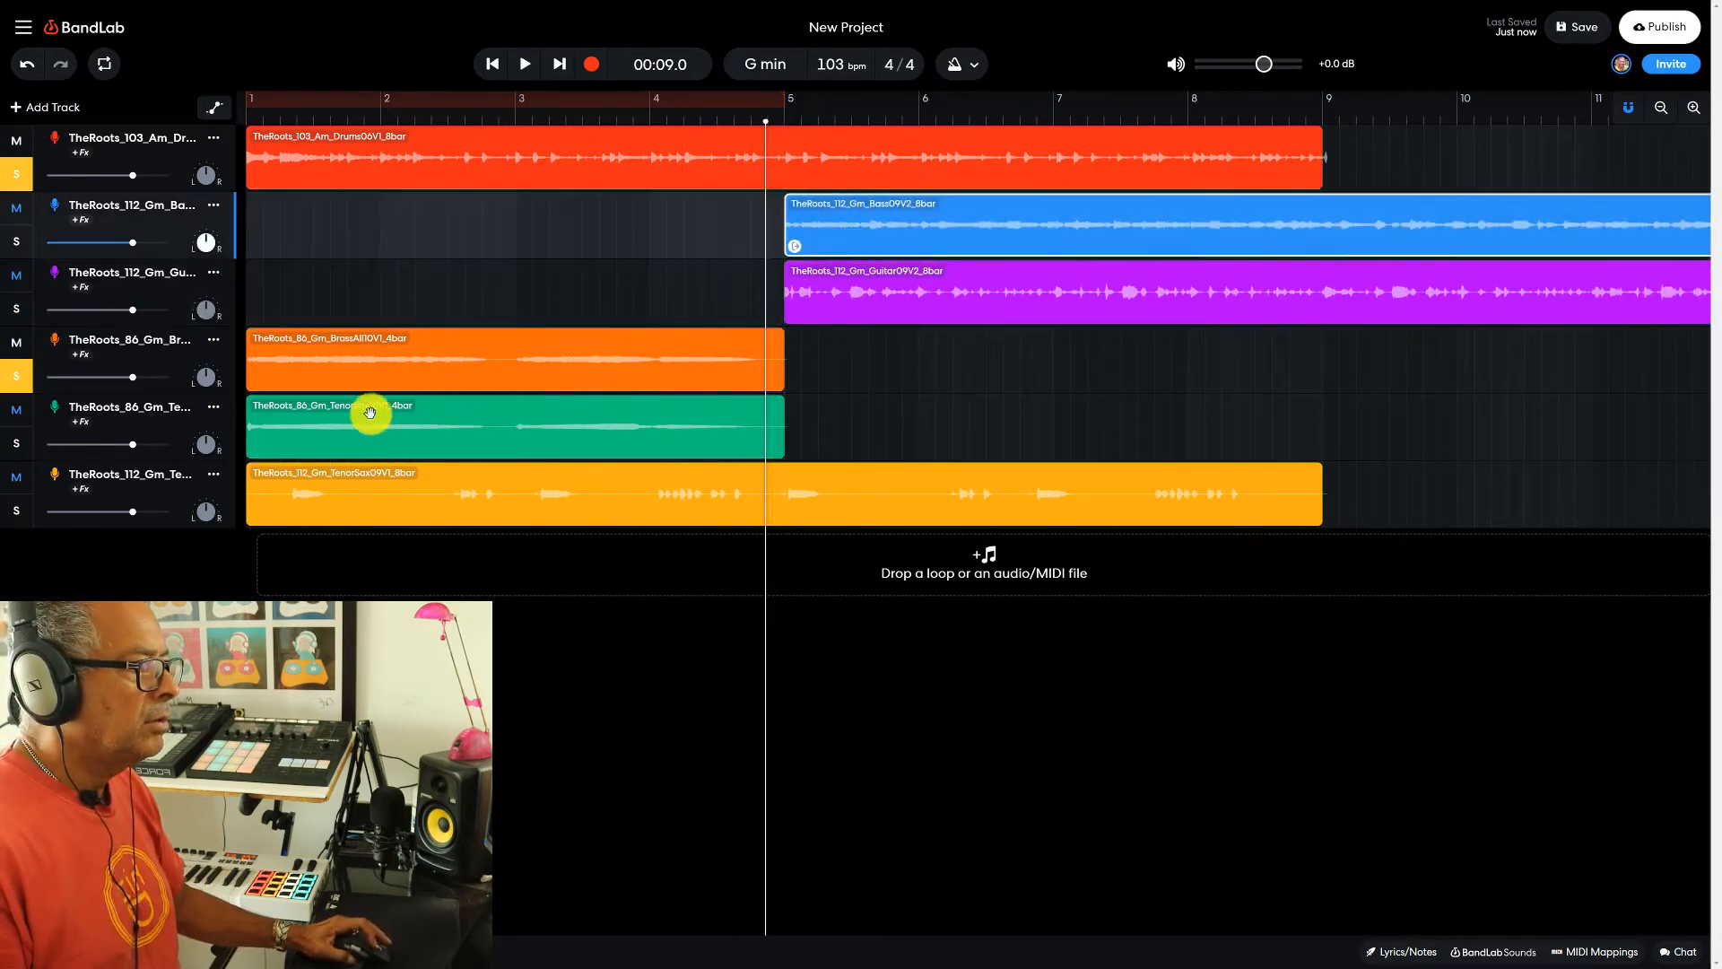
pyautogui.moveTo(308, 424); pyautogui.dragTo(844, 415)
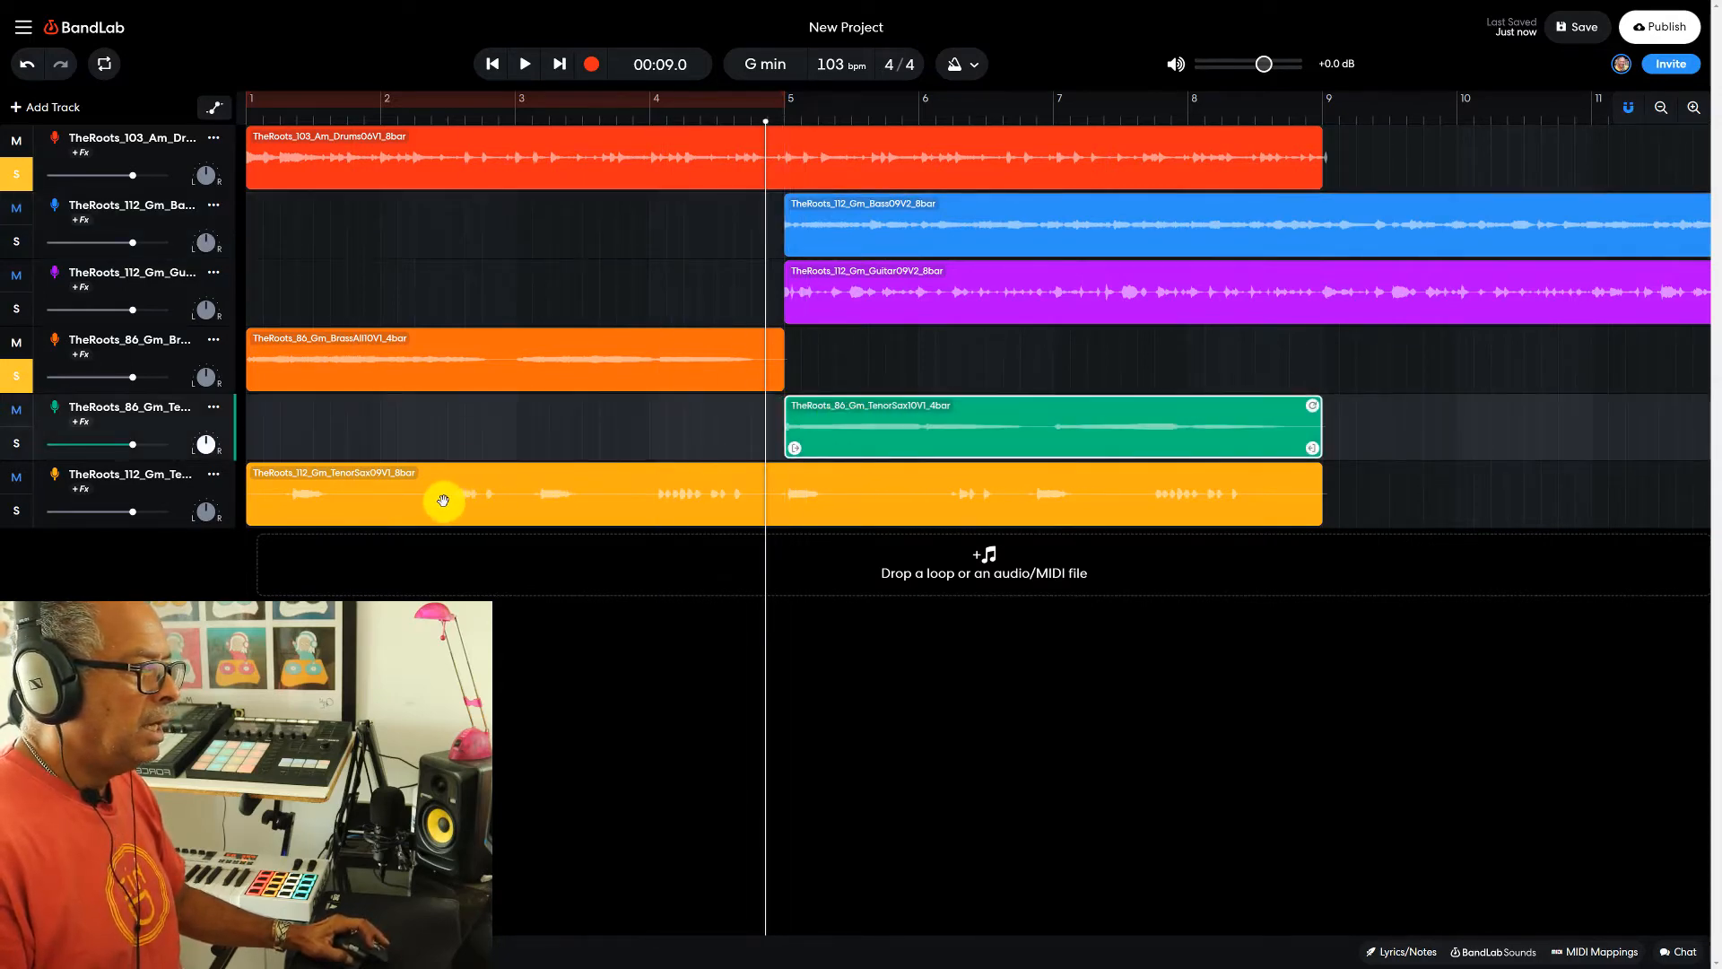
pyautogui.moveTo(443, 501); pyautogui.dragTo(953, 492)
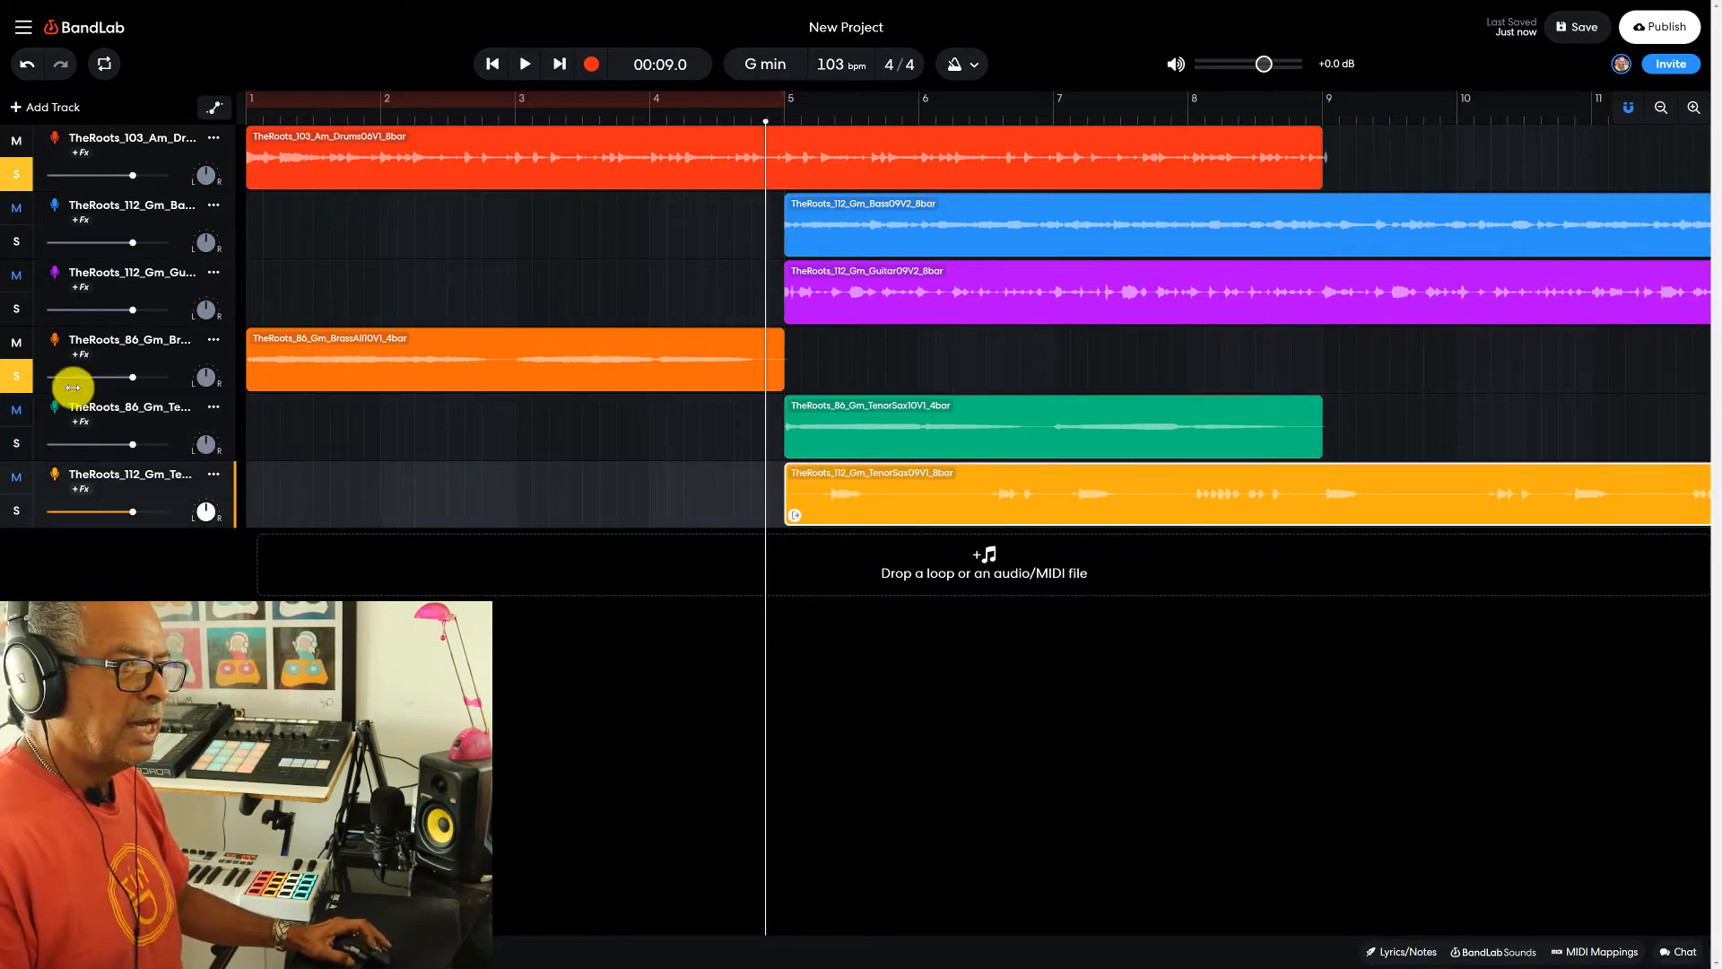
# - Clear the remaining solos and play the whole arrangement from the project start, stopping midway through bar 7
pyautogui.click(17, 174)
pyautogui.click(497, 65)
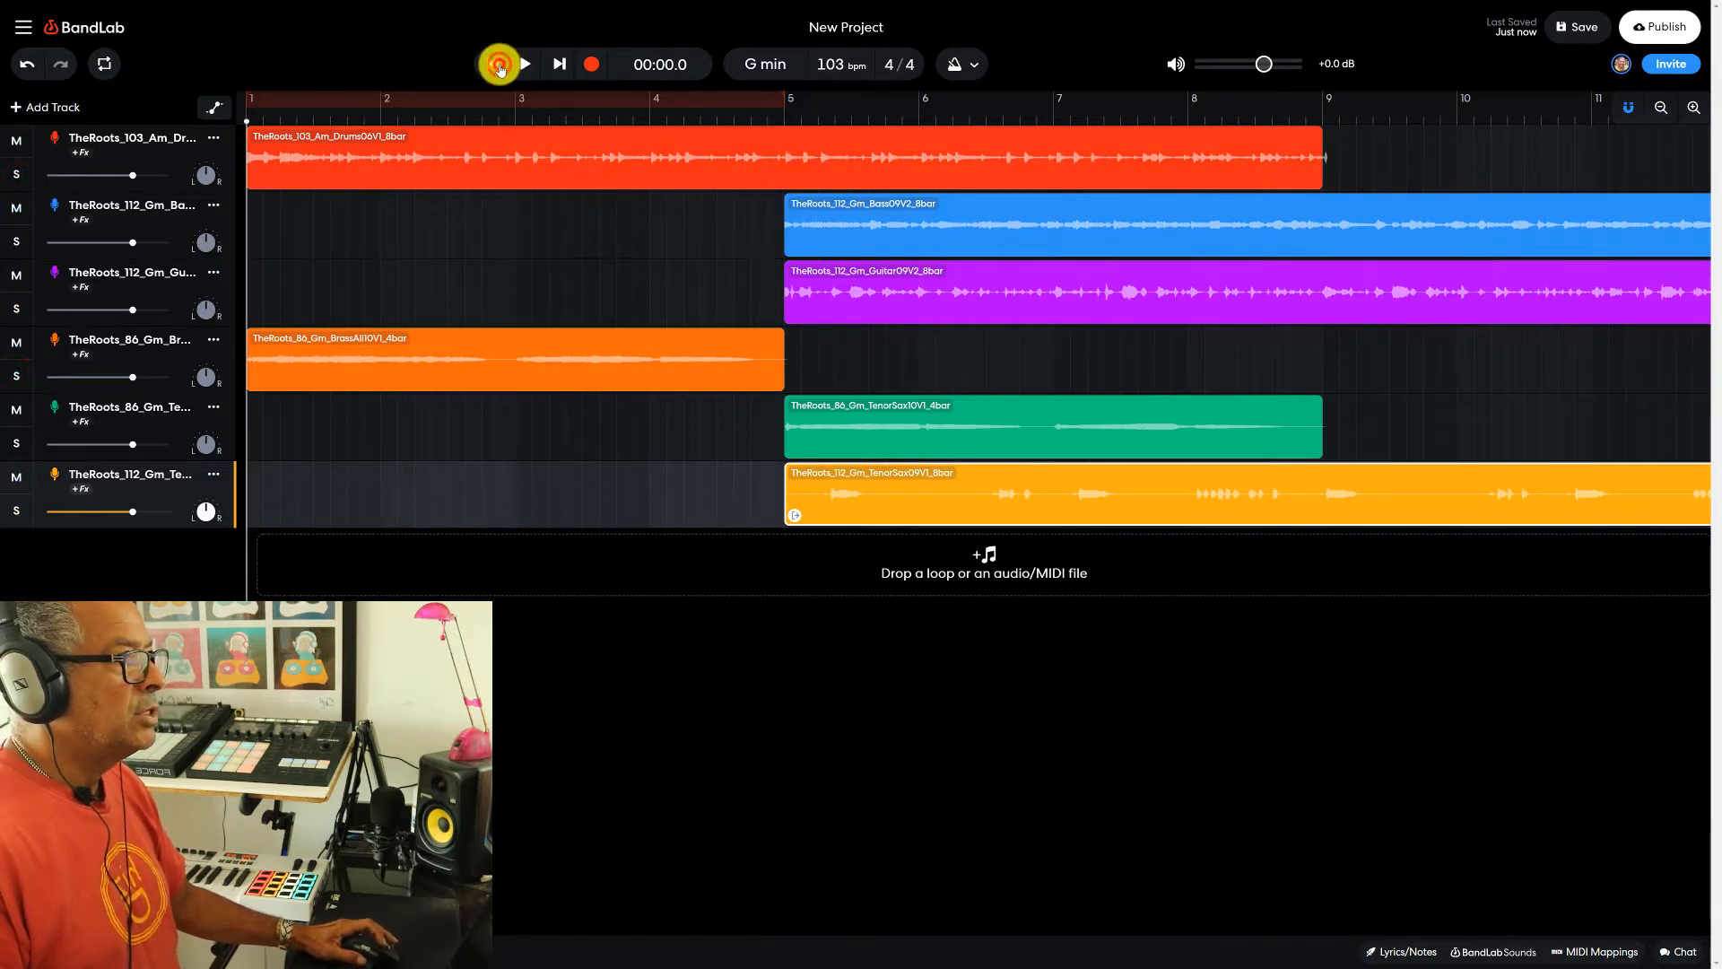
pyautogui.click(524, 66)
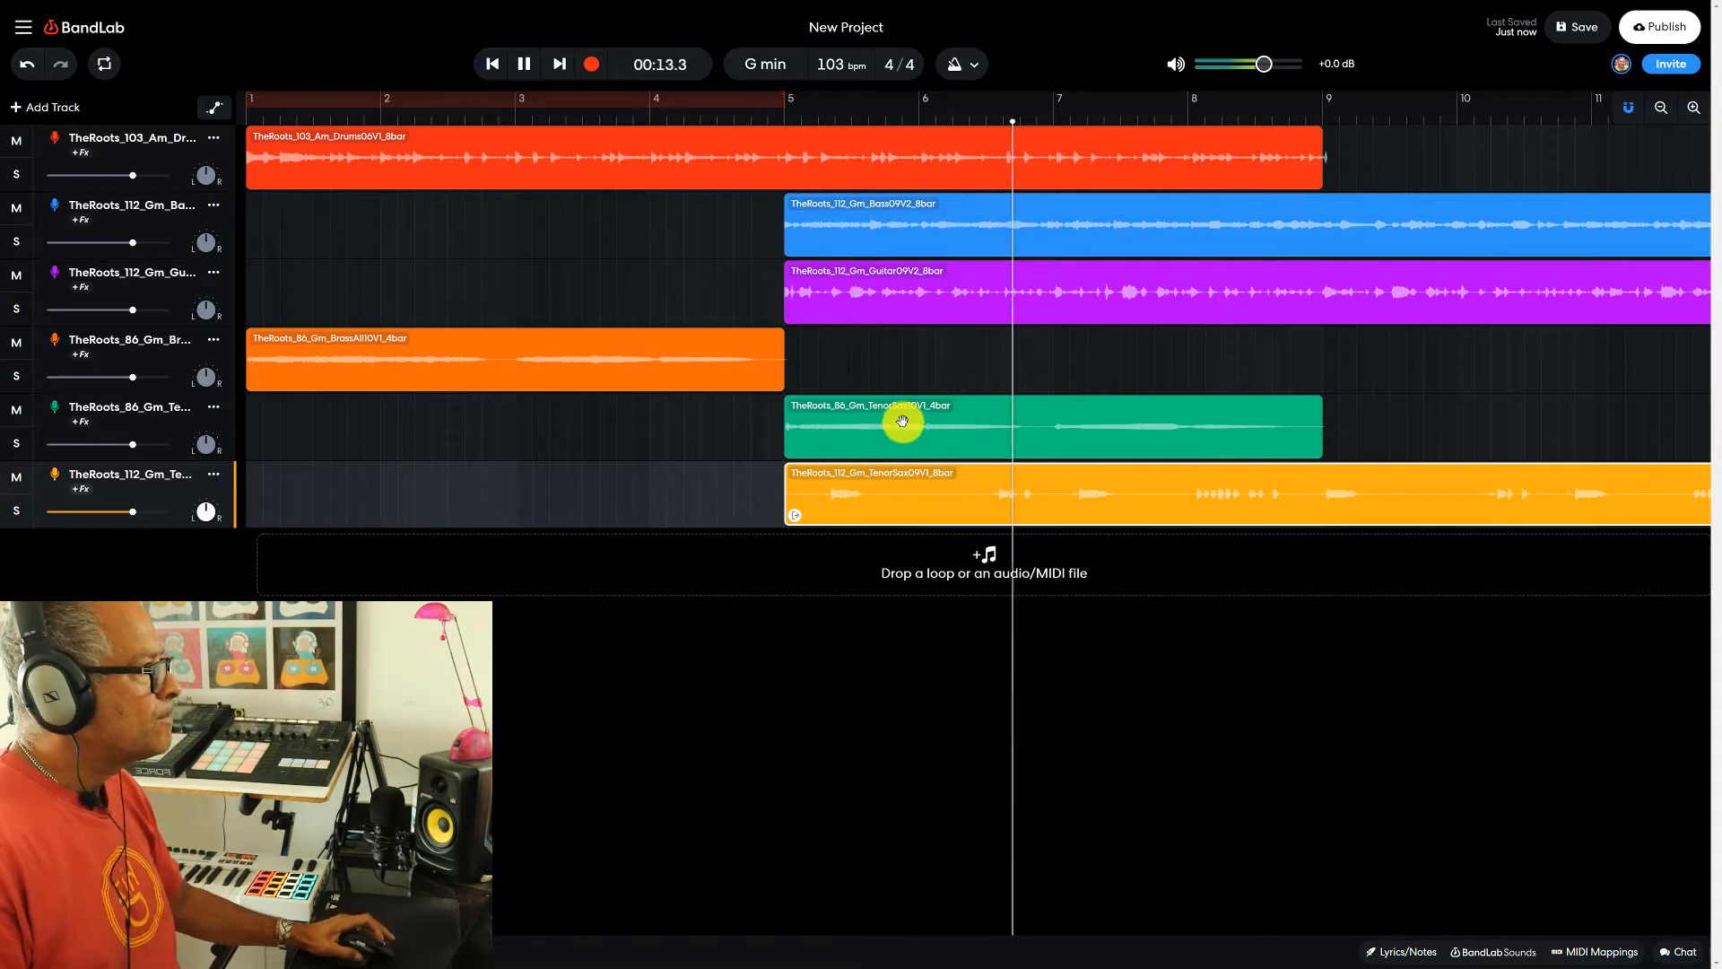
pyautogui.click(525, 63)
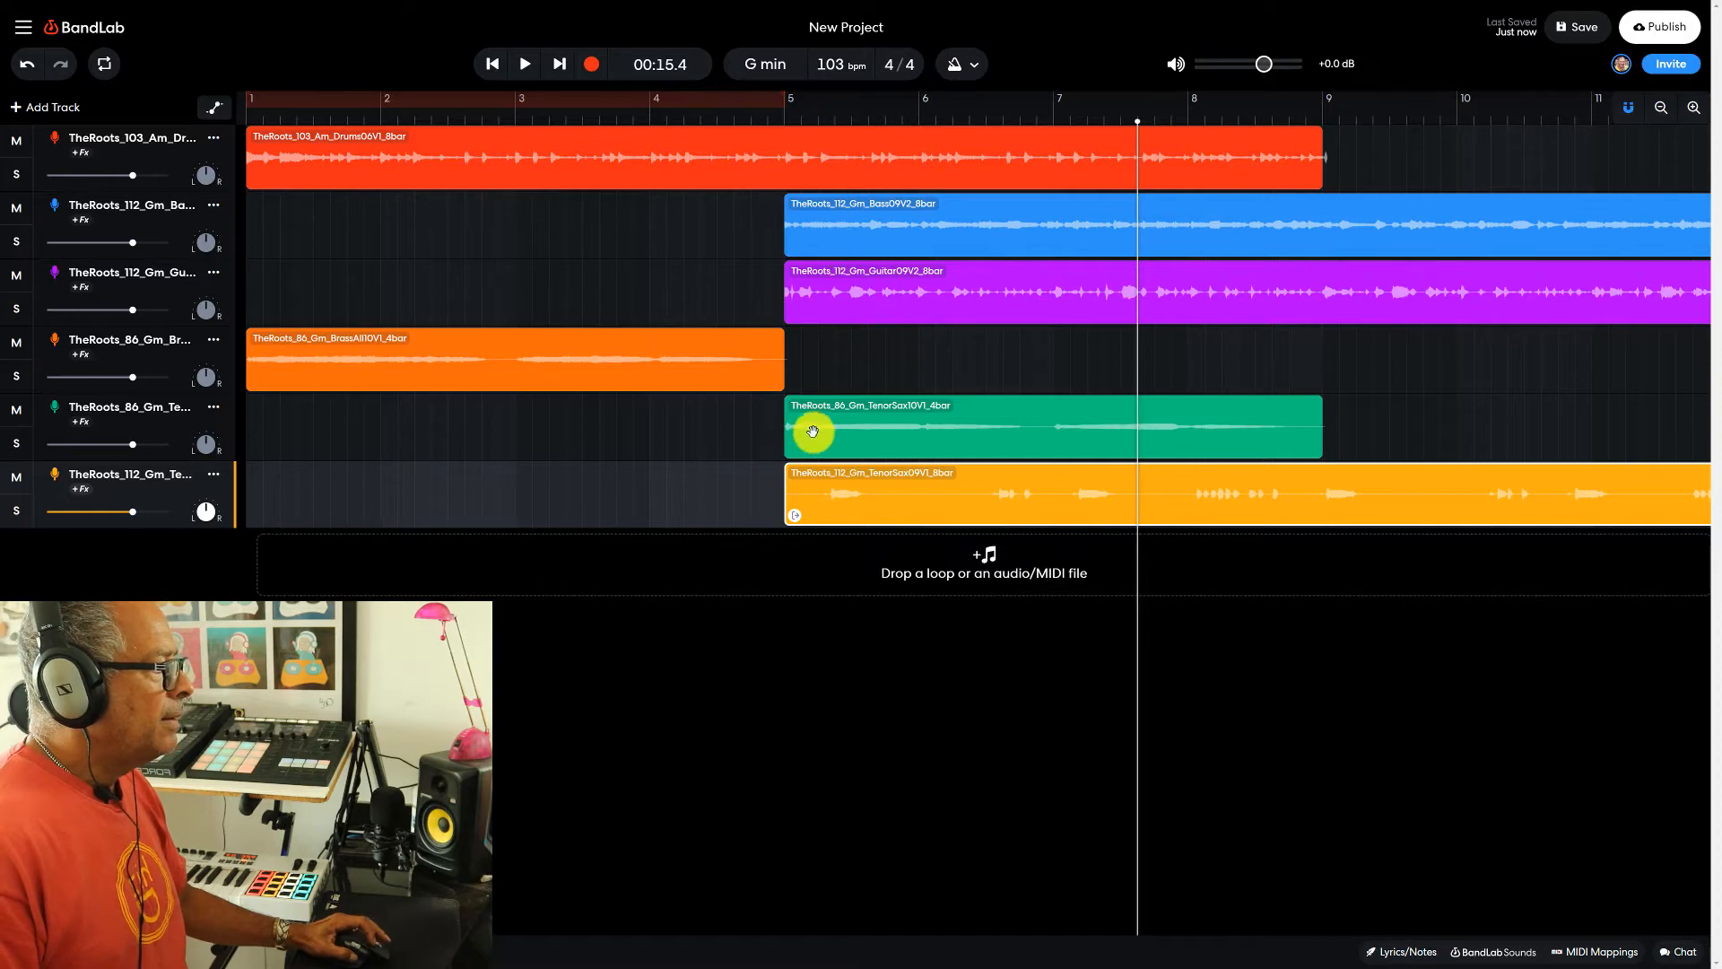
# - Move both tenor sax clips so that they start at bar 9
pyautogui.moveTo(814, 429); pyautogui.dragTo(1350, 423)
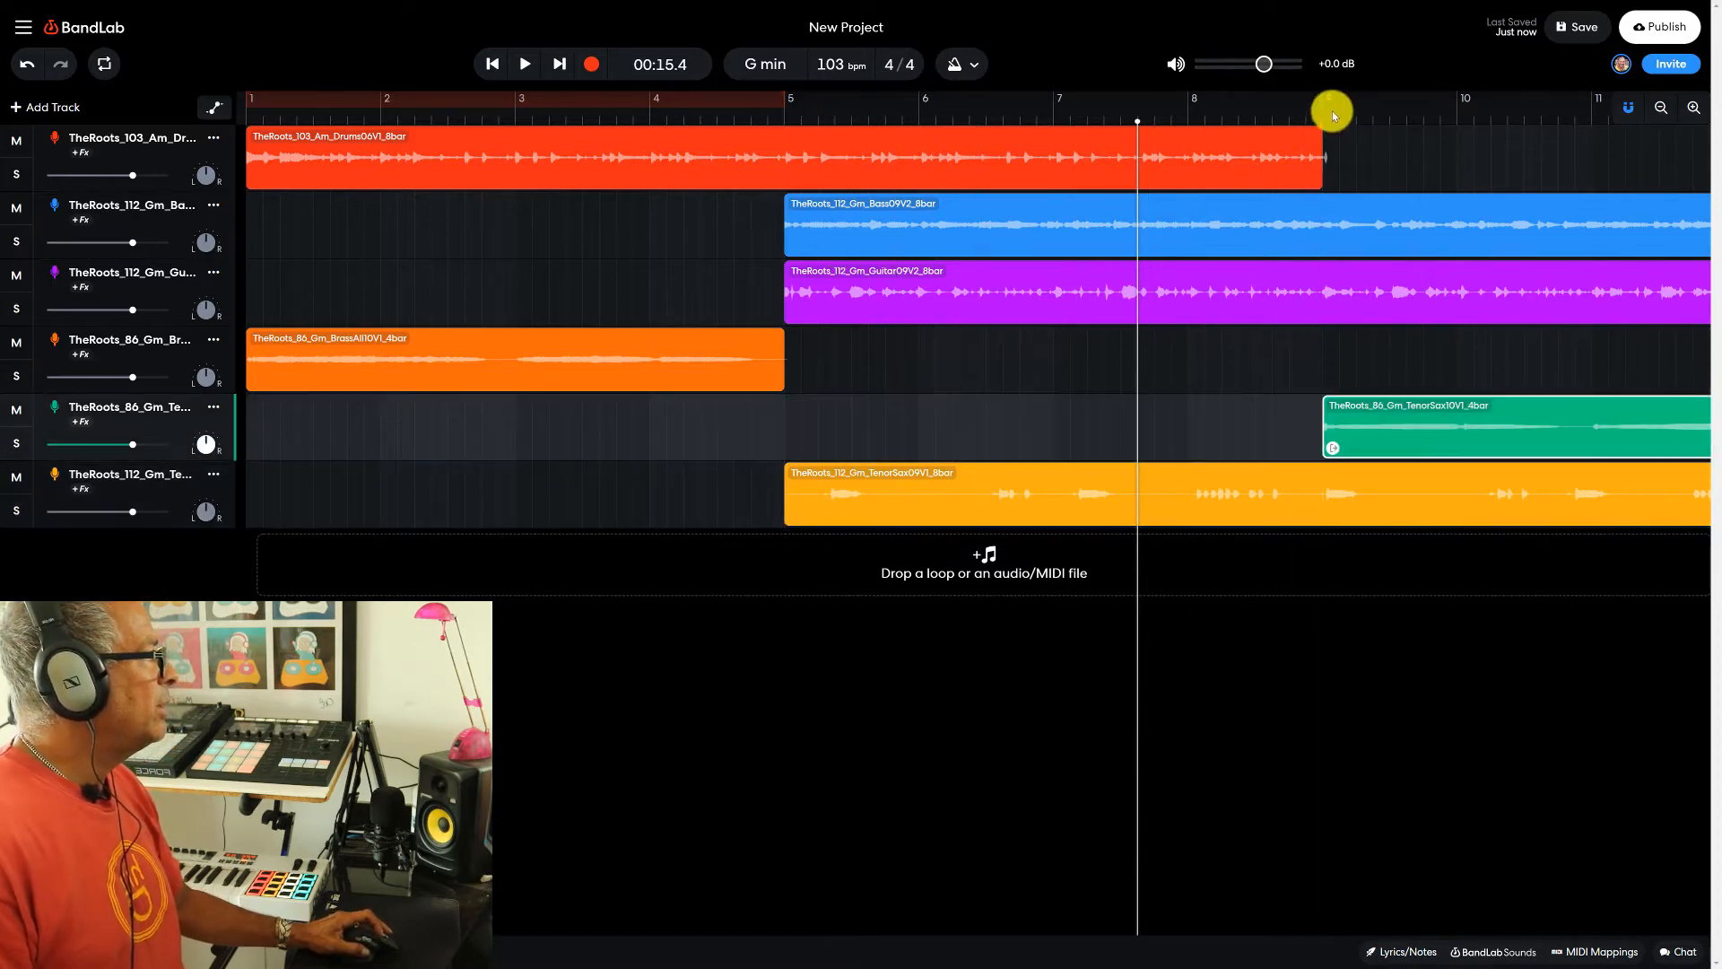
pyautogui.moveTo(814, 501); pyautogui.dragTo(1328, 466)
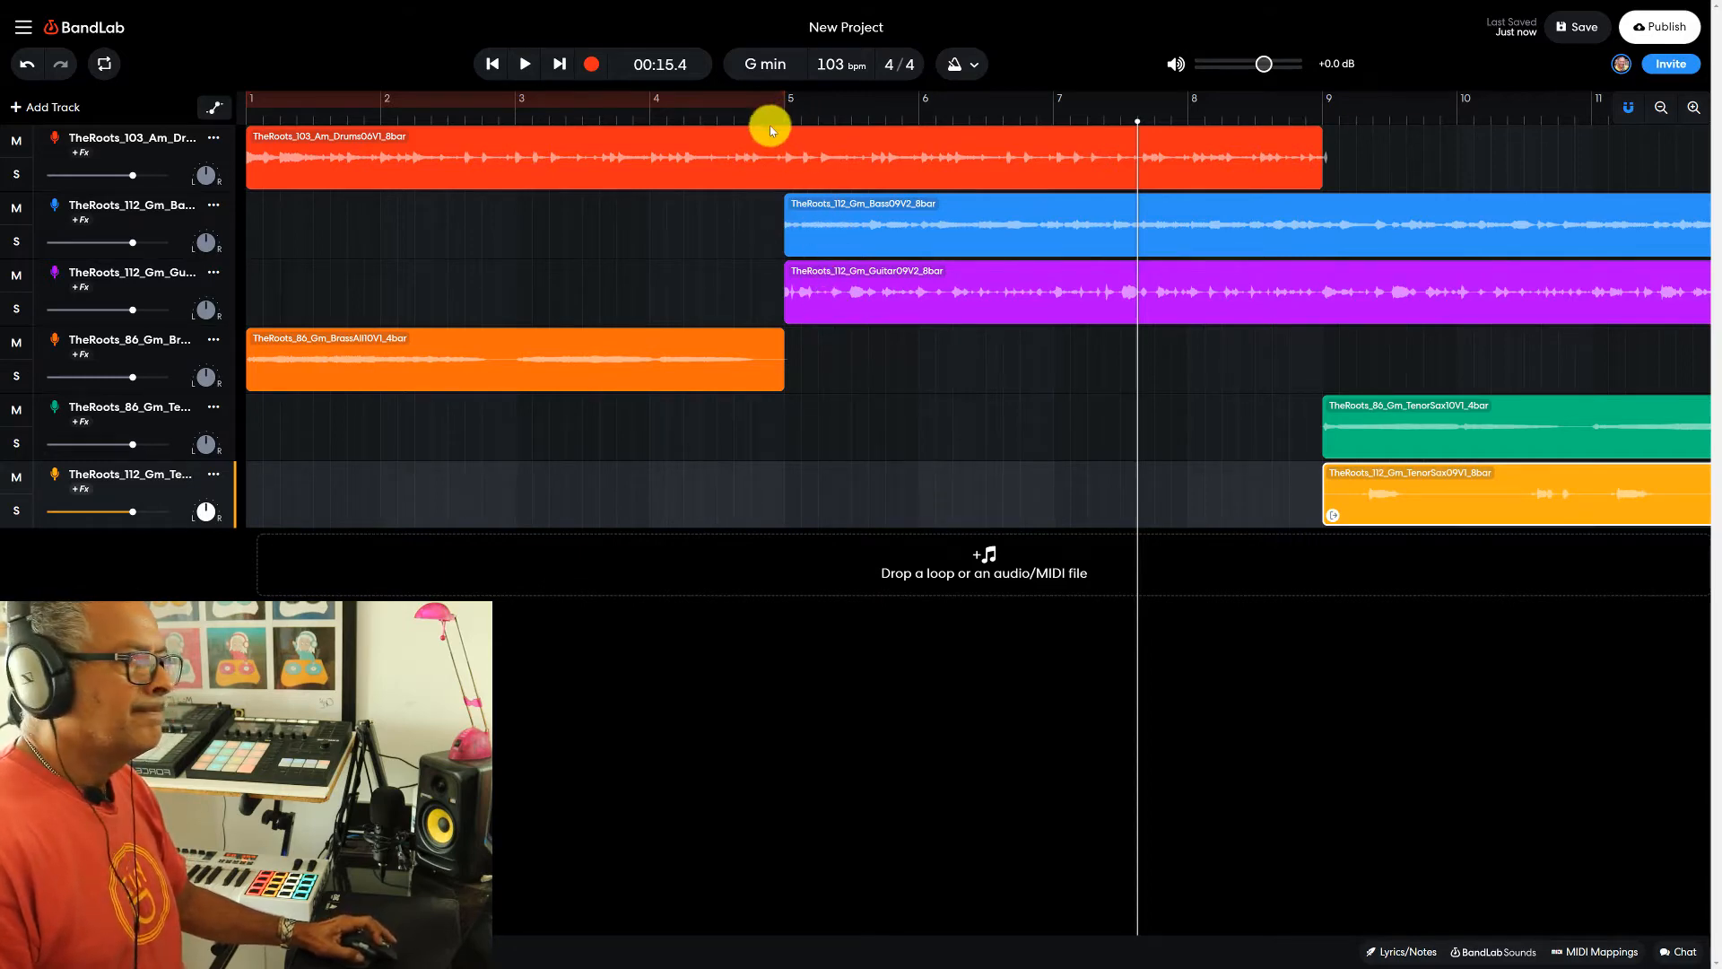
# - Mute the bass track and play the arrangement from the project start, stopping just before bar 9
pyautogui.click(20, 215)
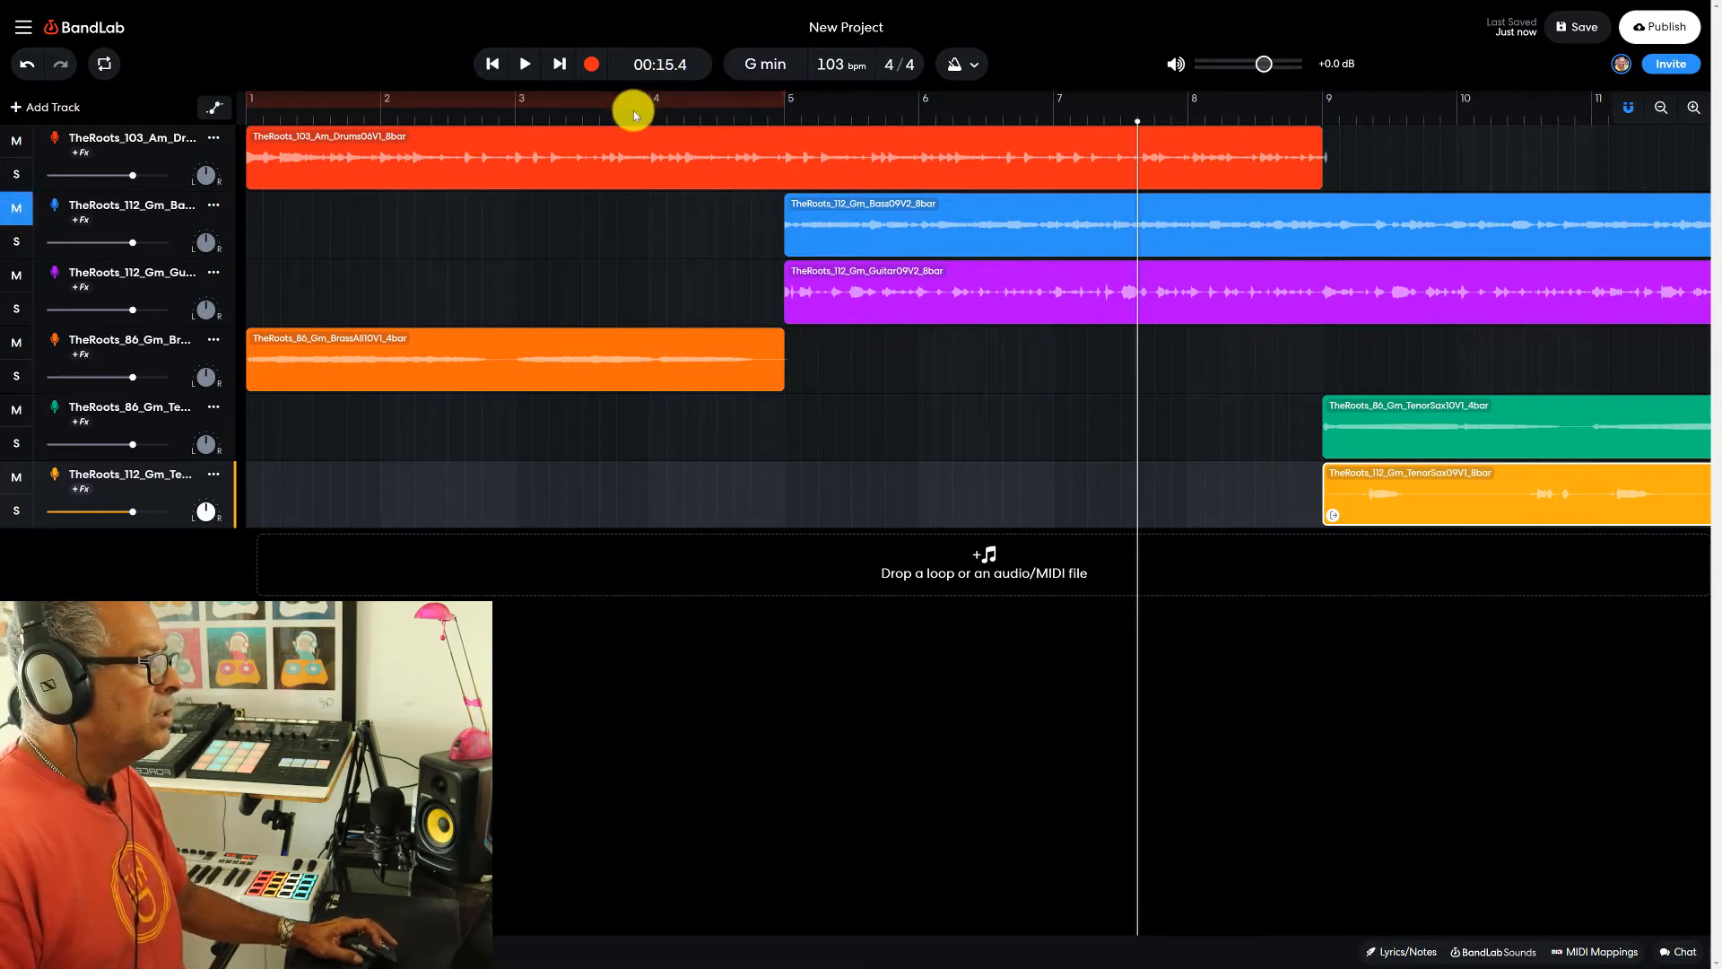
pyautogui.click(495, 63)
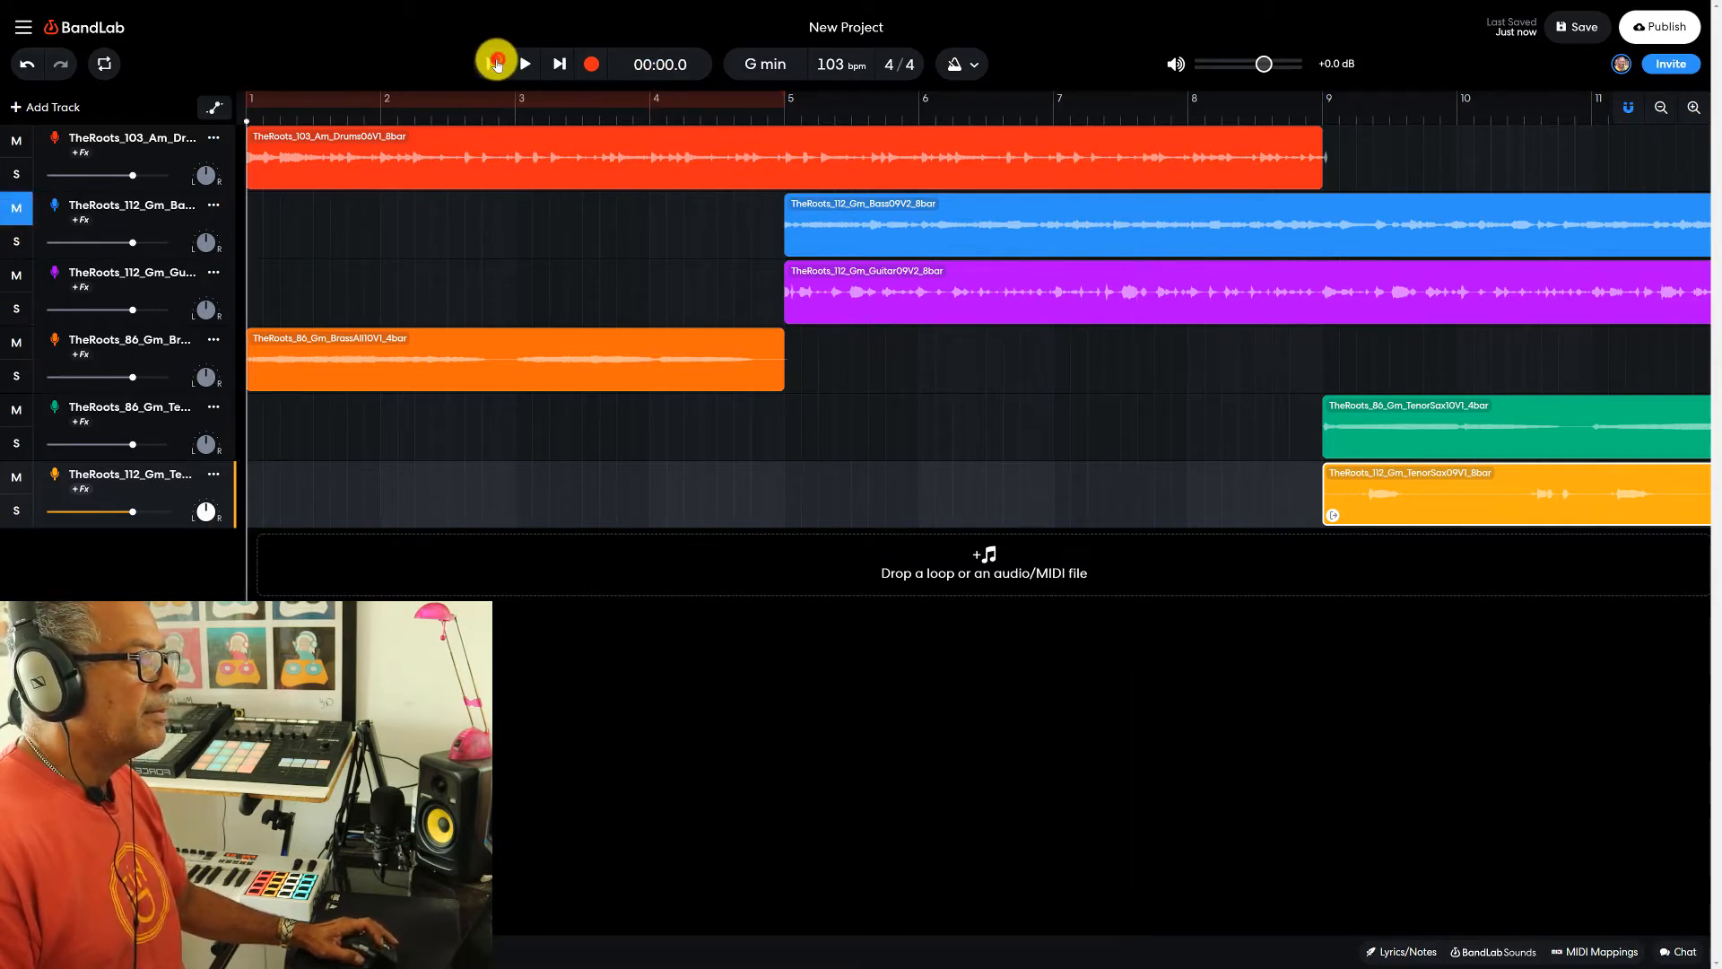
pyautogui.click(523, 65)
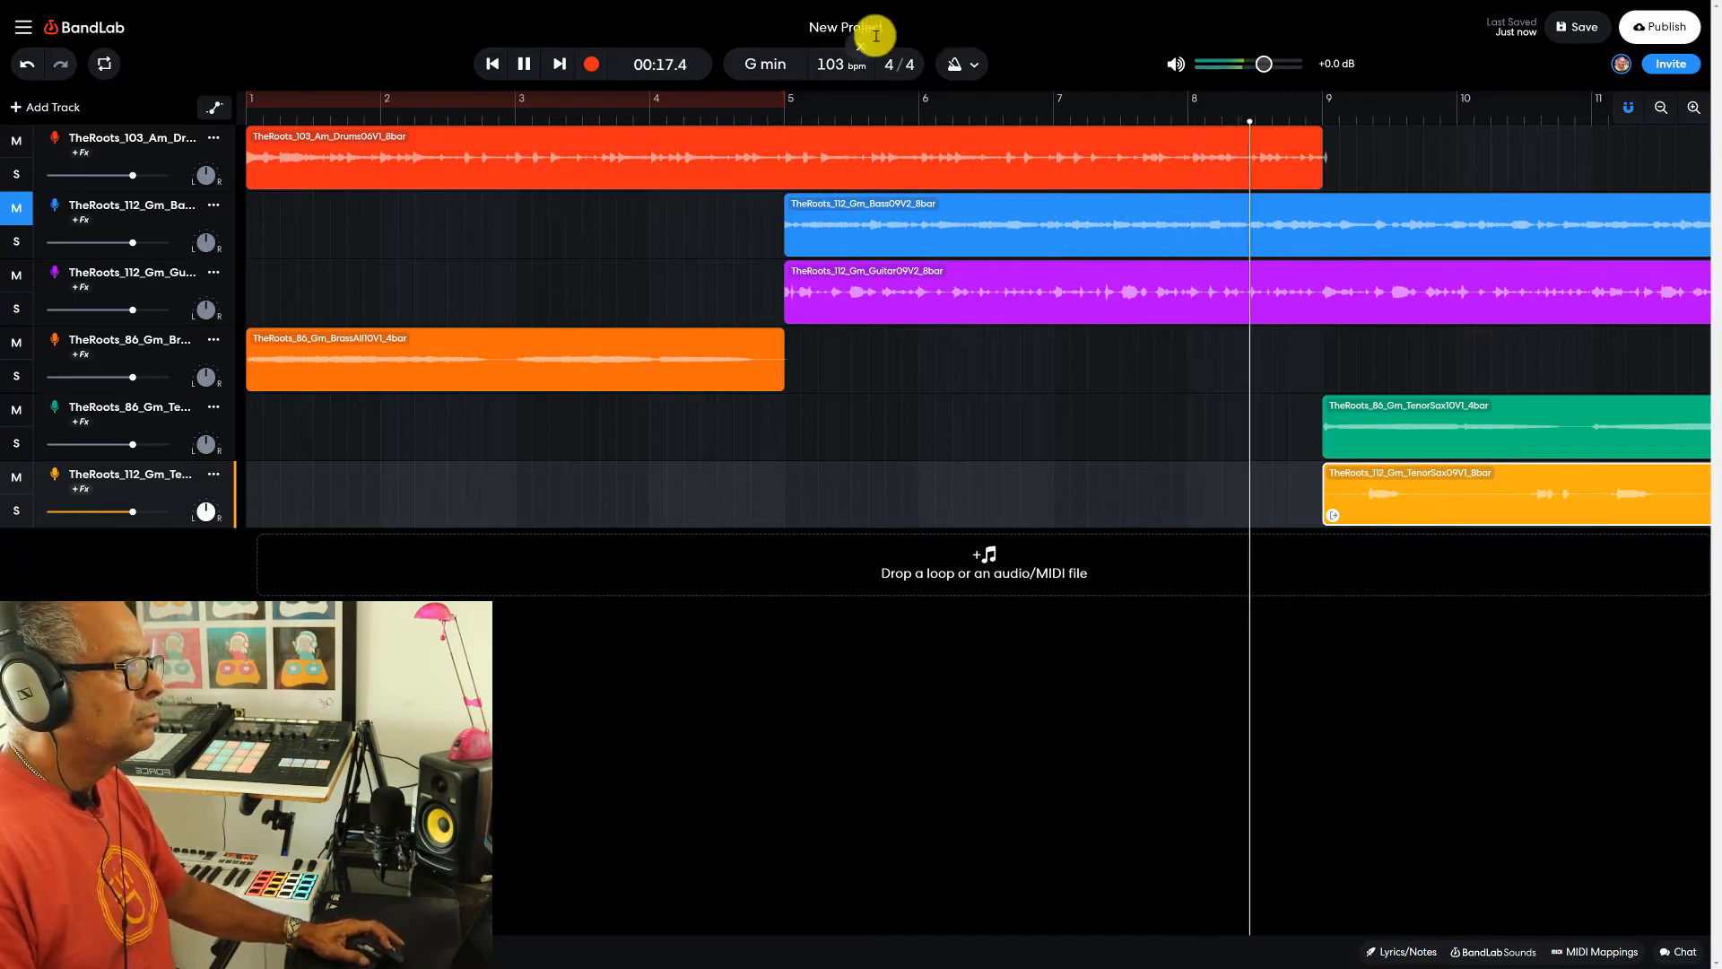
pyautogui.click(533, 65)
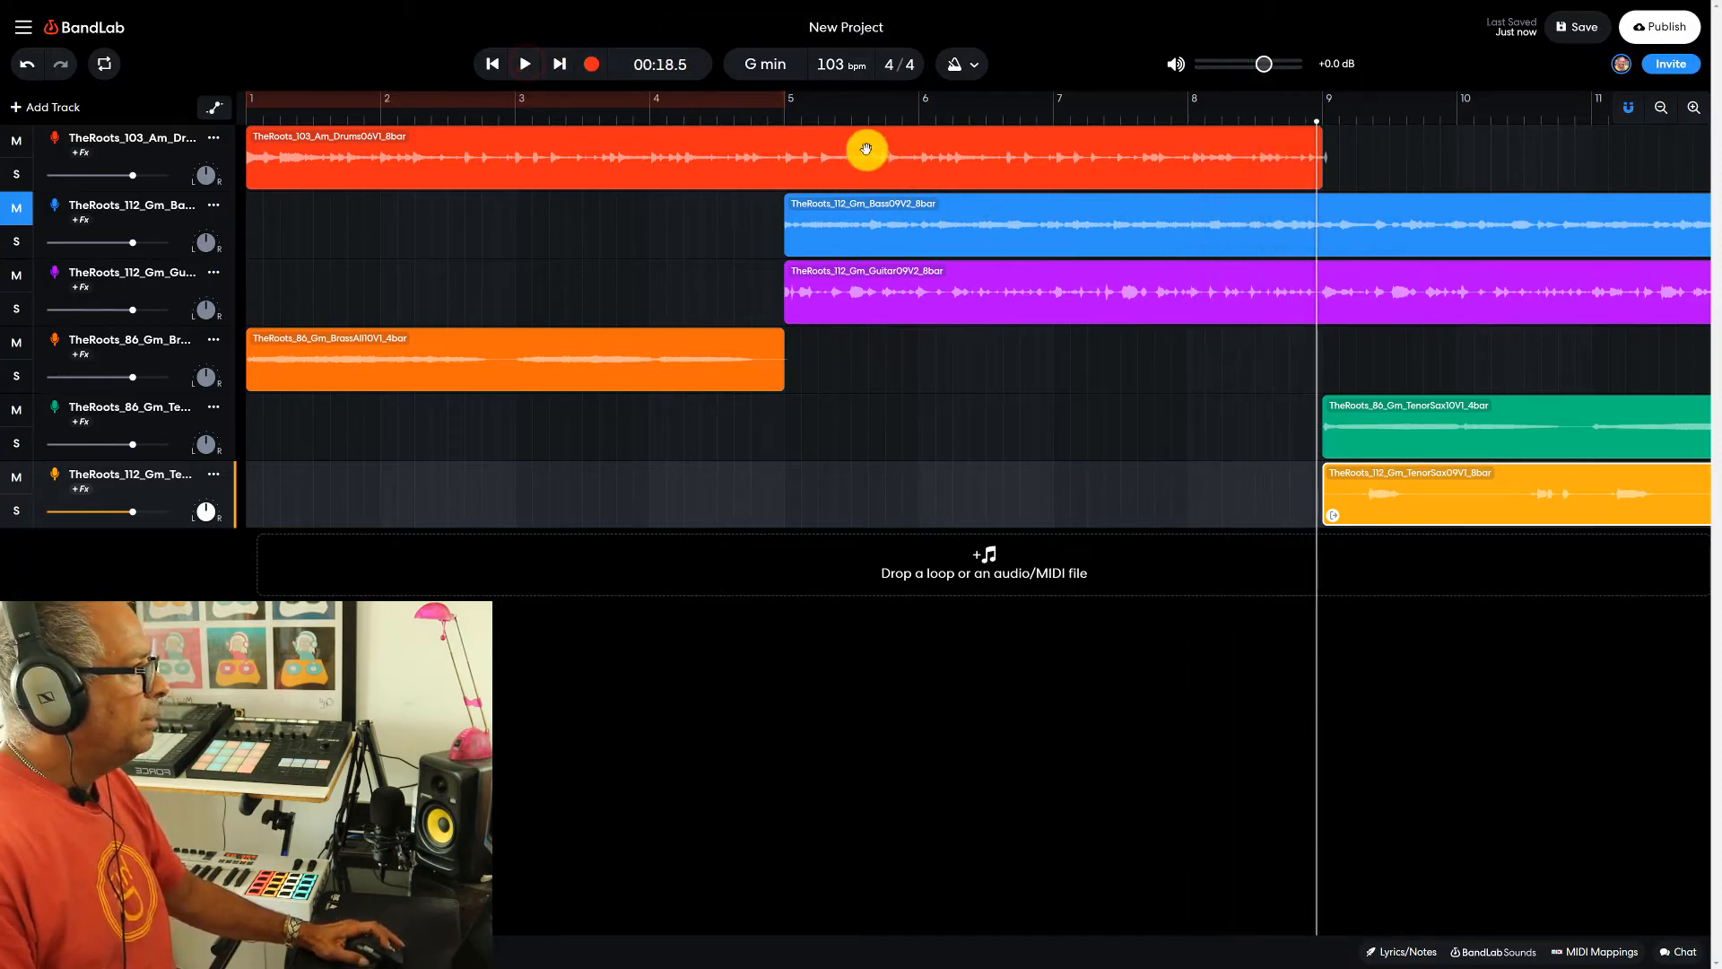
# - Unmute the bass track and play the section from bar 5, stopping just before bar 9
pyautogui.click(789, 122)
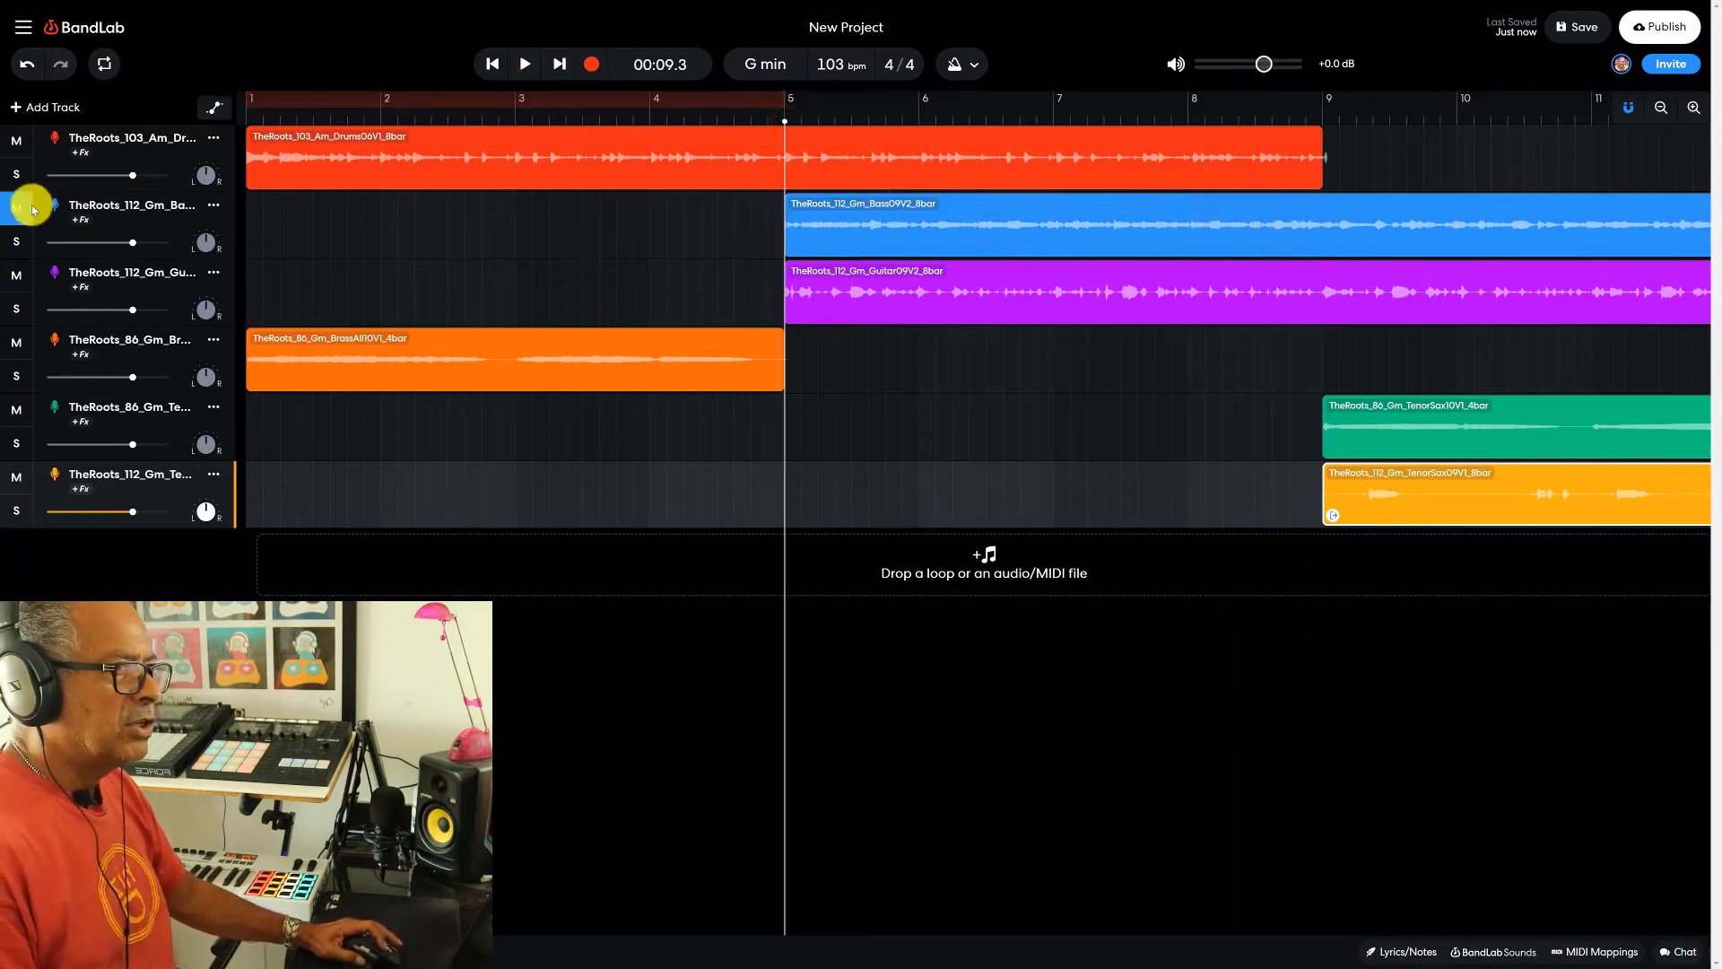
pyautogui.click(526, 65)
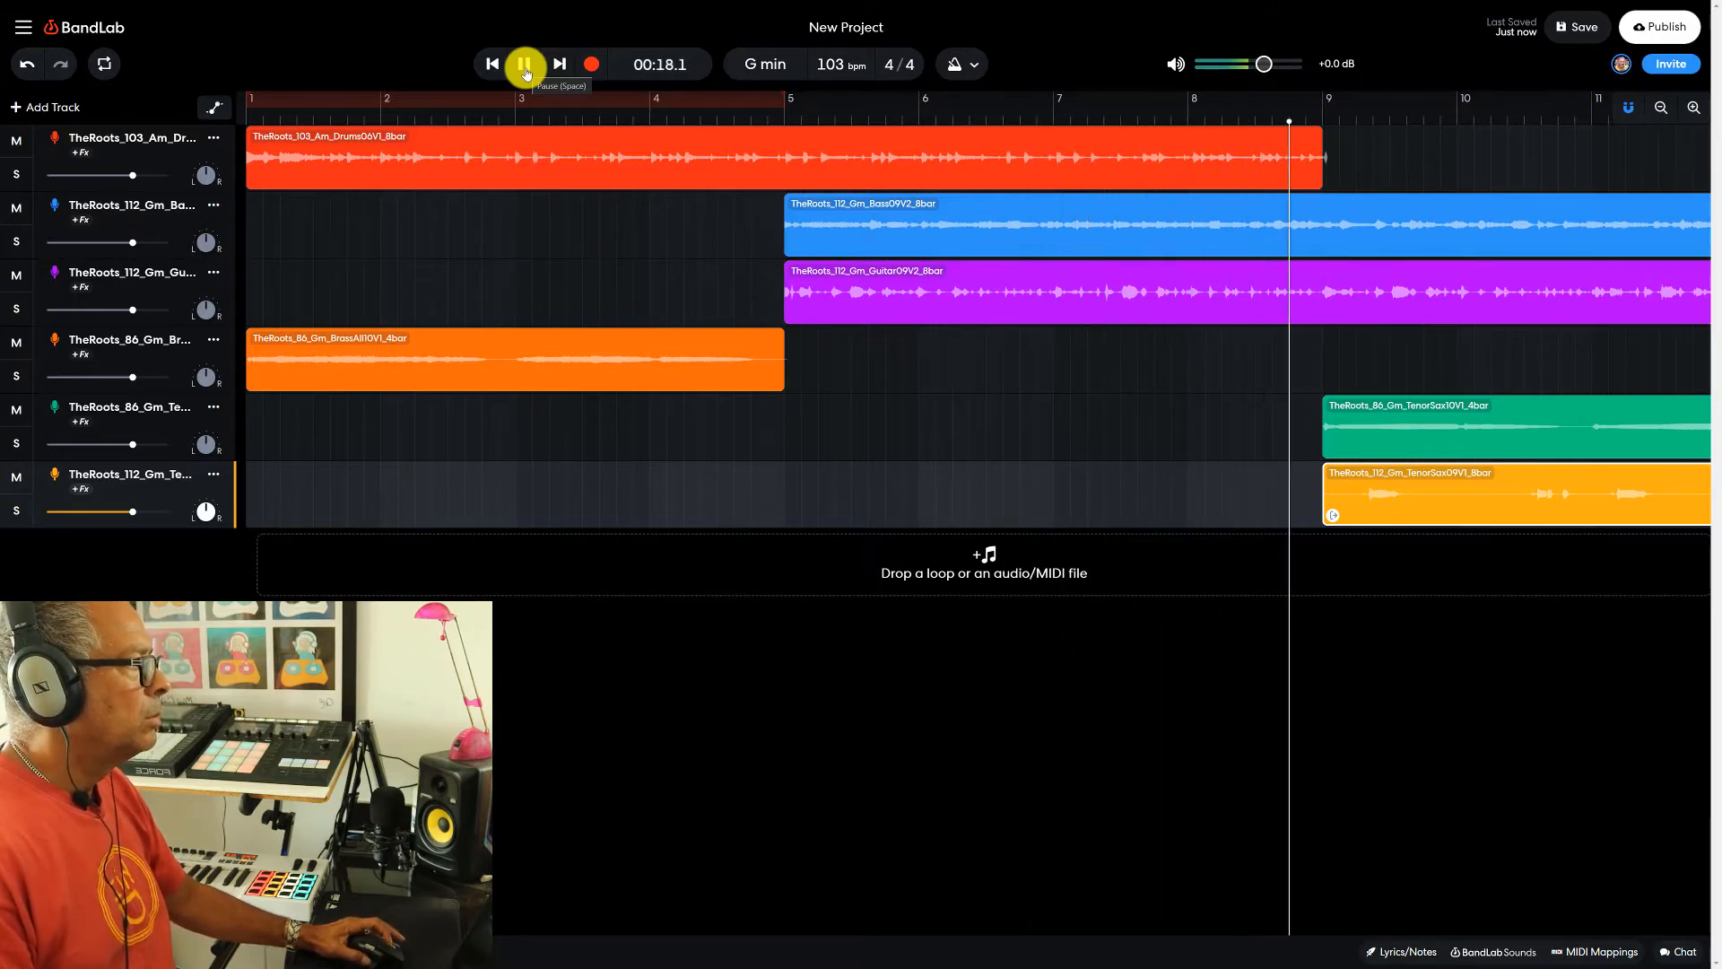
pyautogui.click(526, 66)
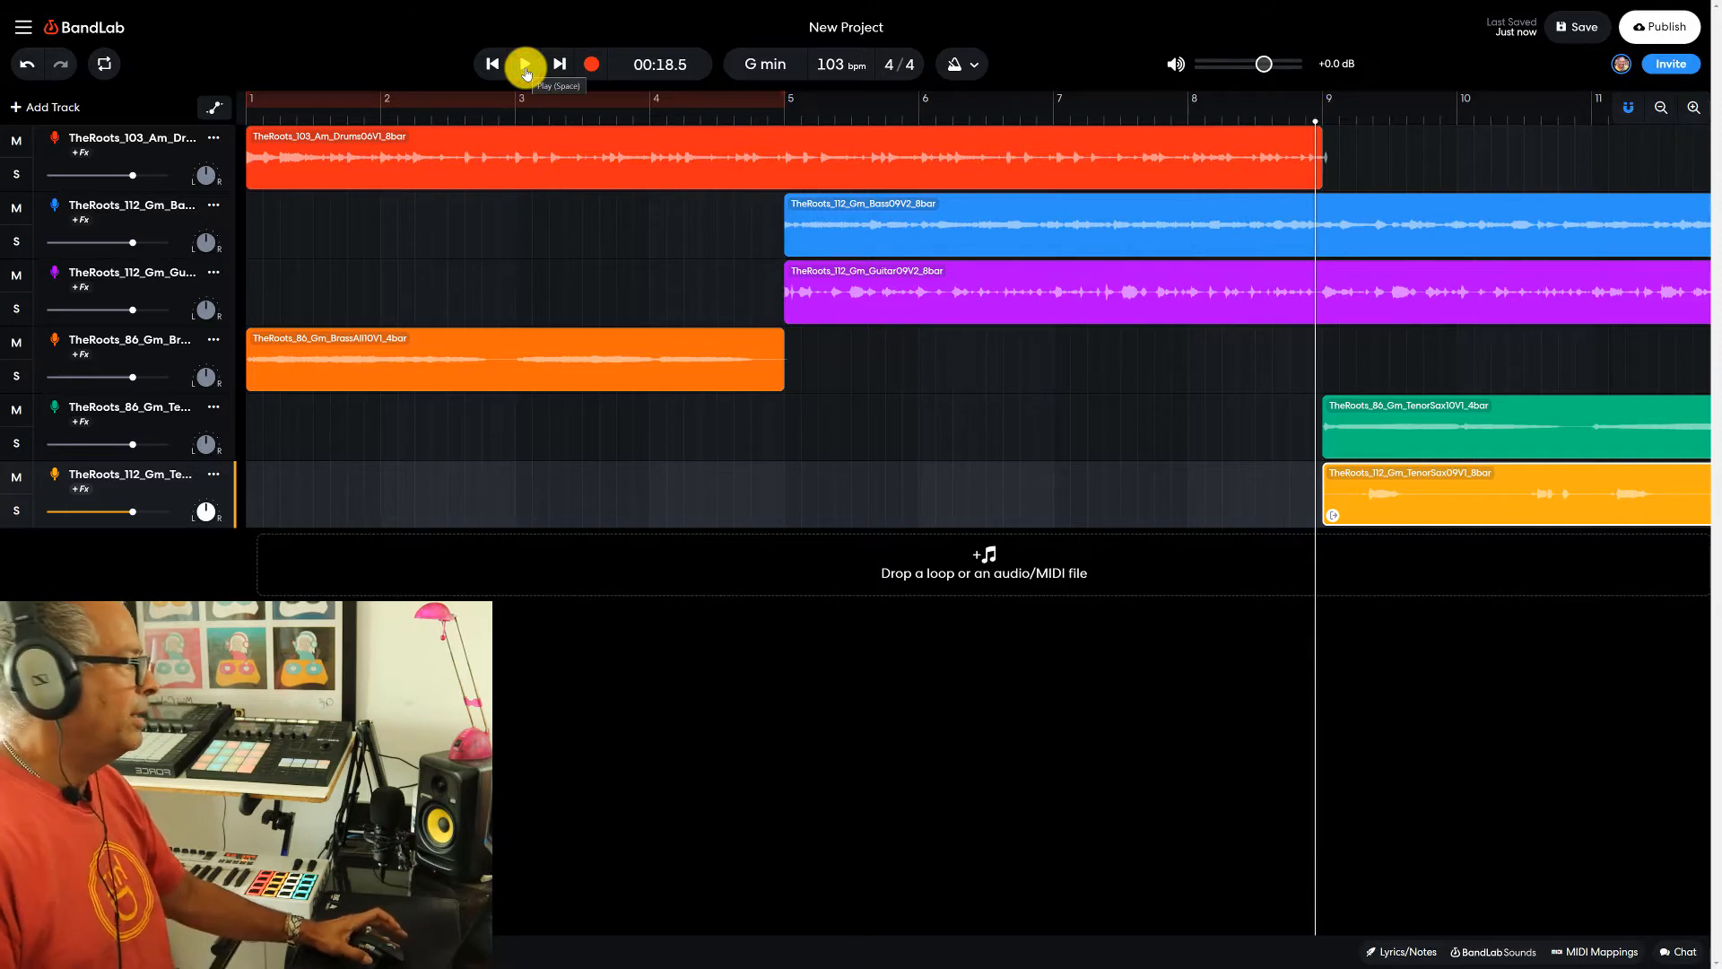
# - Loop the drum, bass and guitar clips up to bar 17, level with the end of the eight-bar tenor sax clip
pyautogui.click(1661, 109)
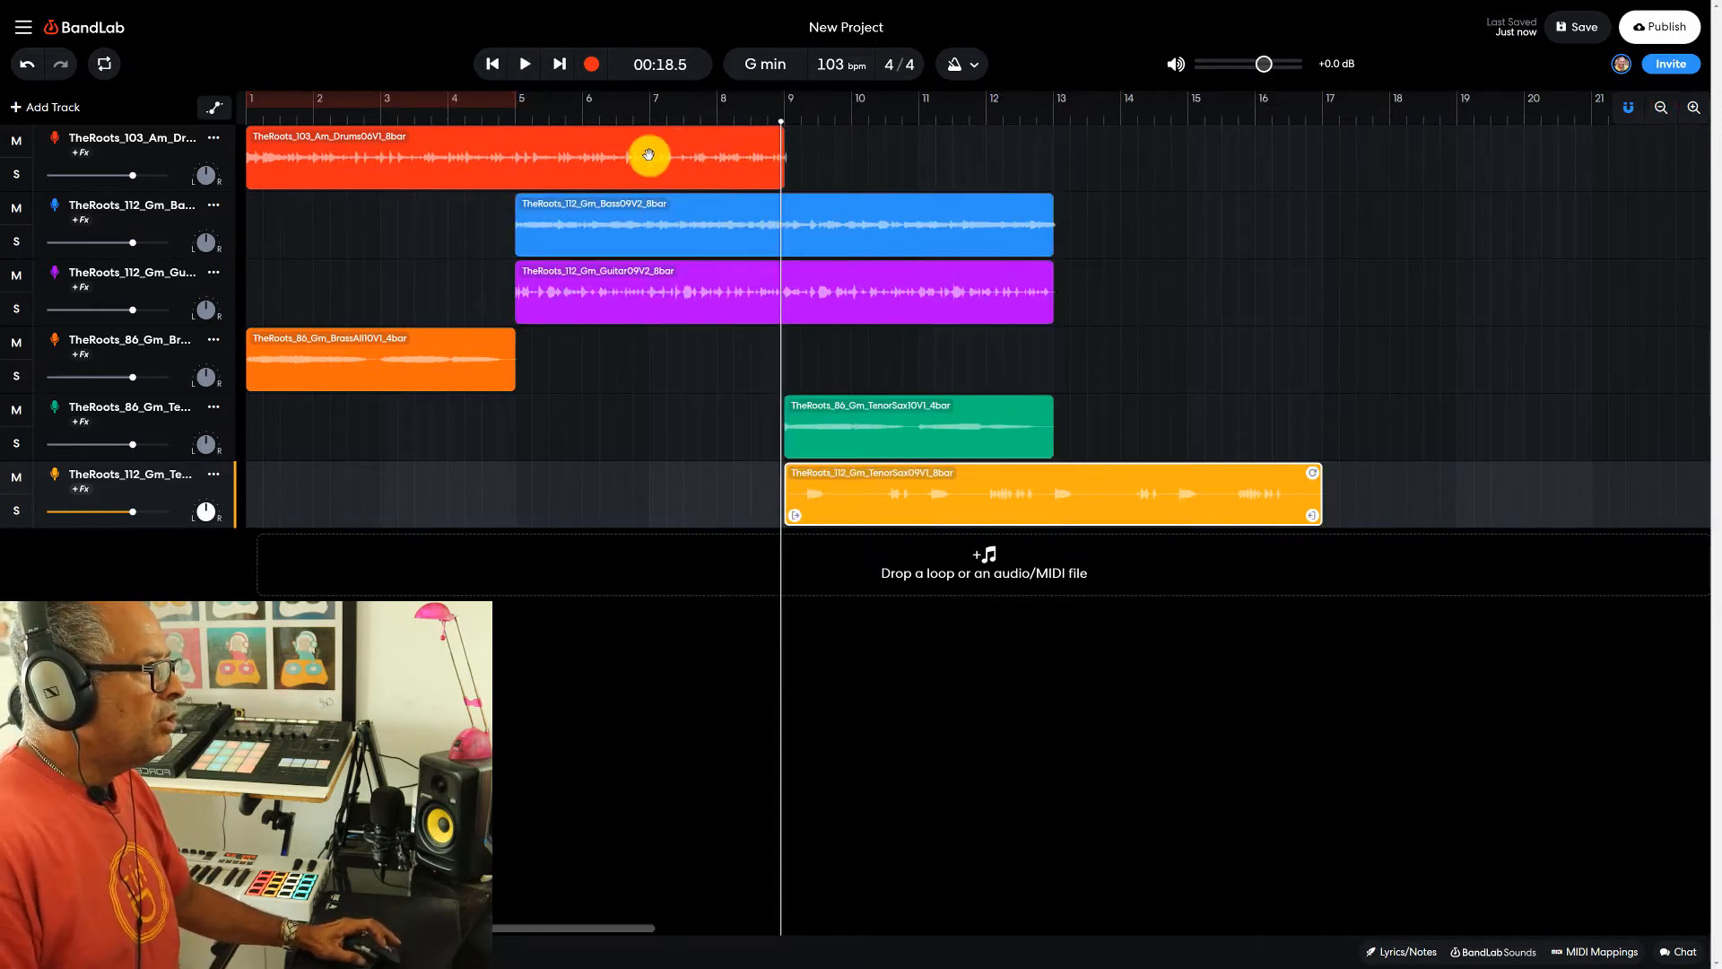
pyautogui.click(611, 163)
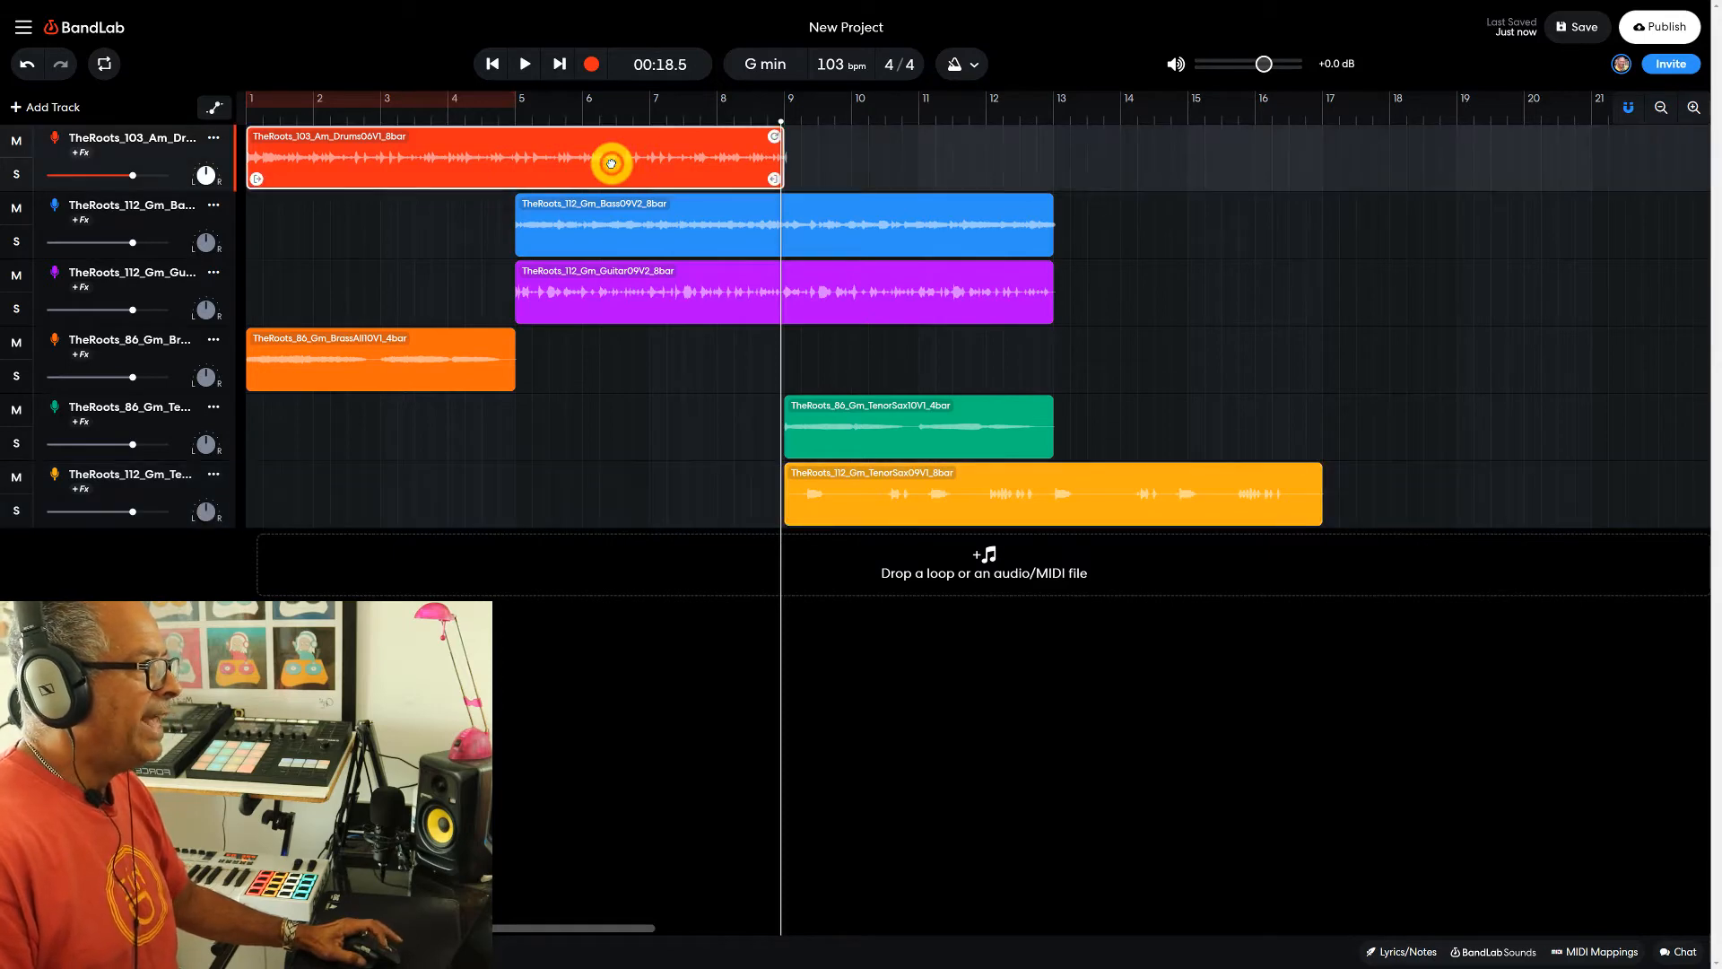
pyautogui.click(782, 123)
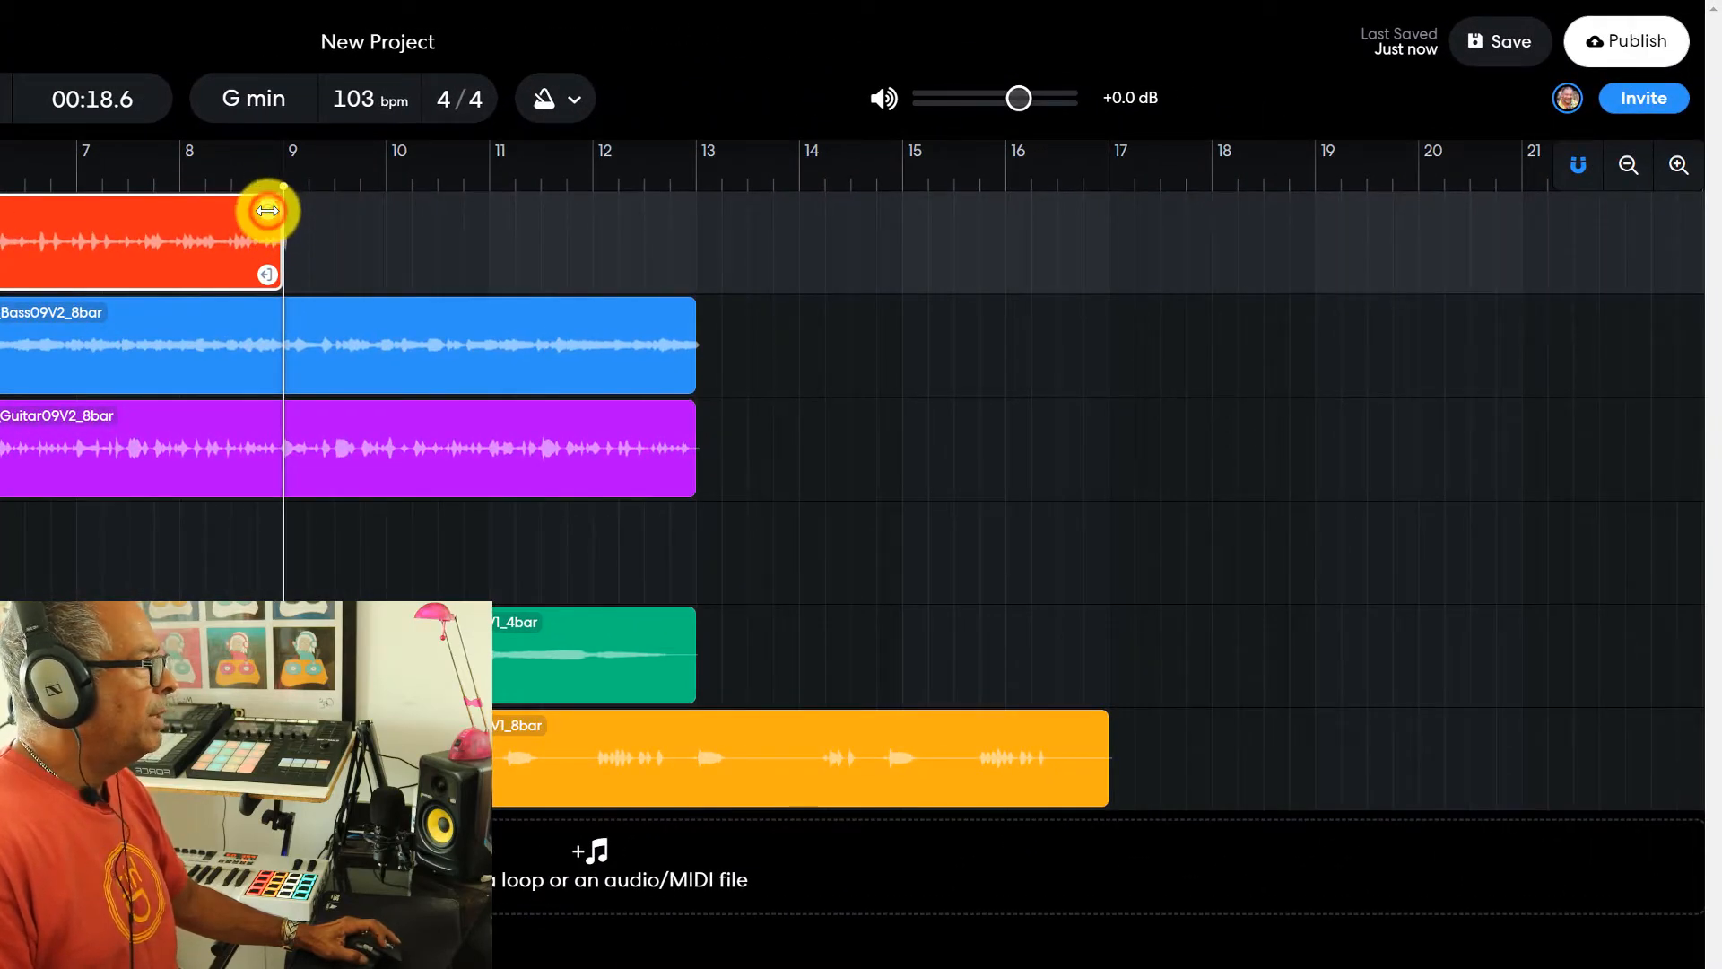
pyautogui.moveTo(267, 211); pyautogui.dragTo(1089, 218)
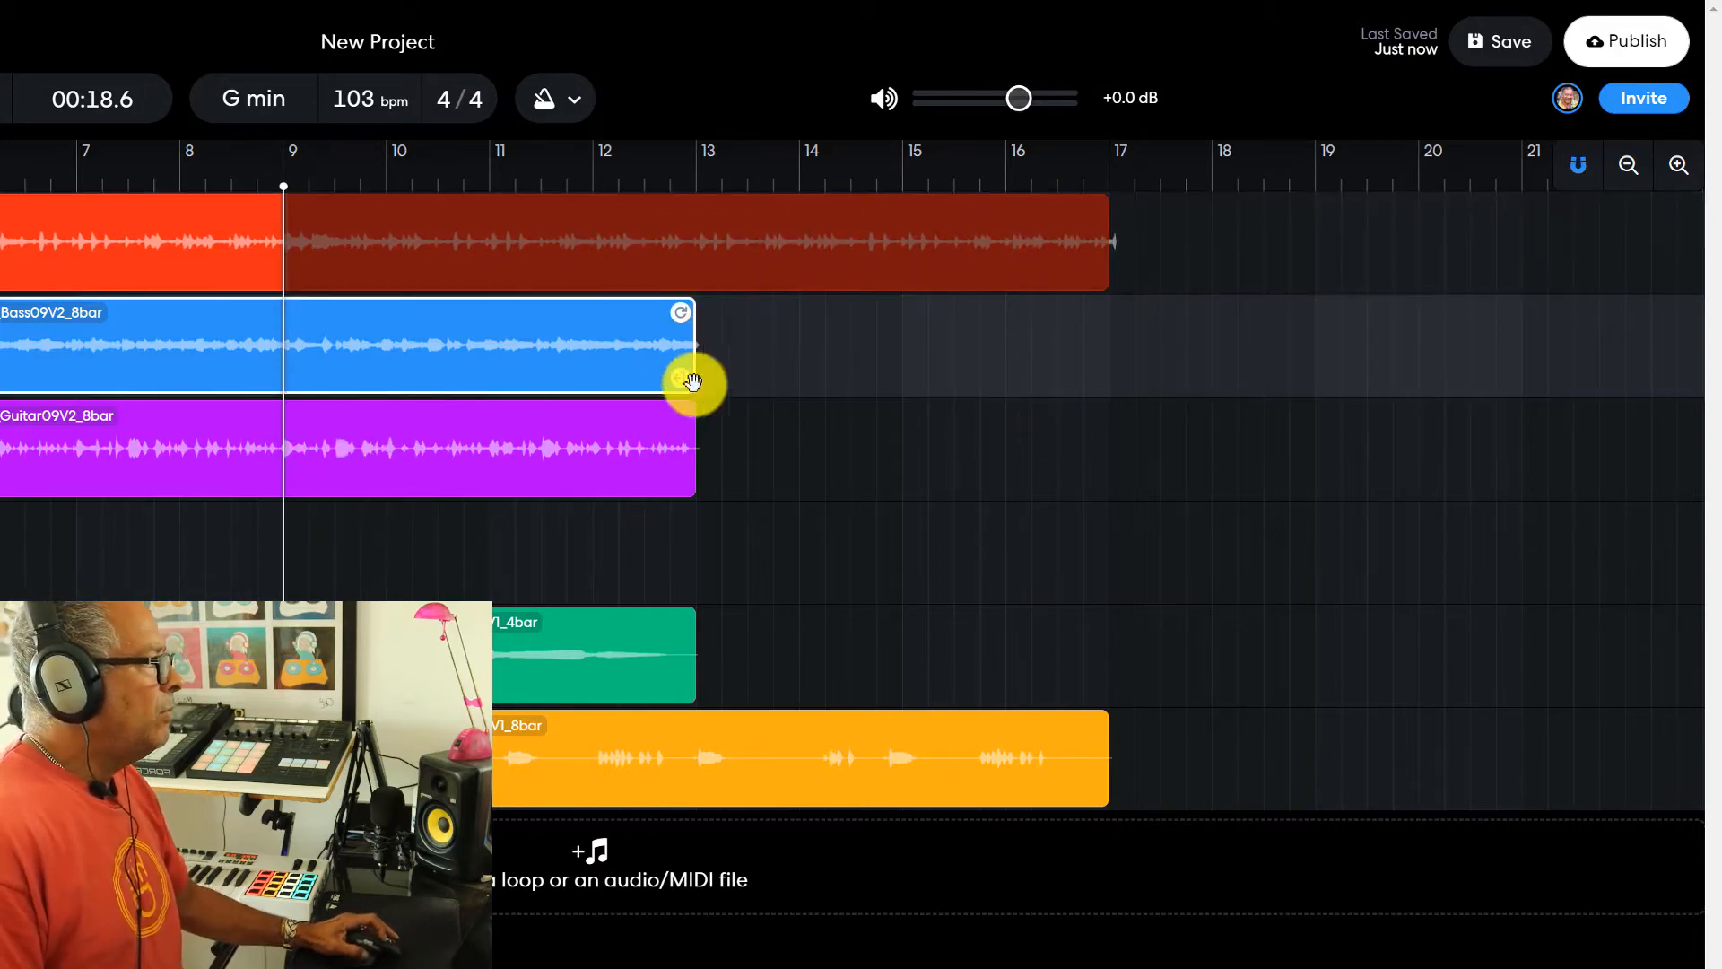
pyautogui.moveTo(679, 311); pyautogui.dragTo(1092, 309)
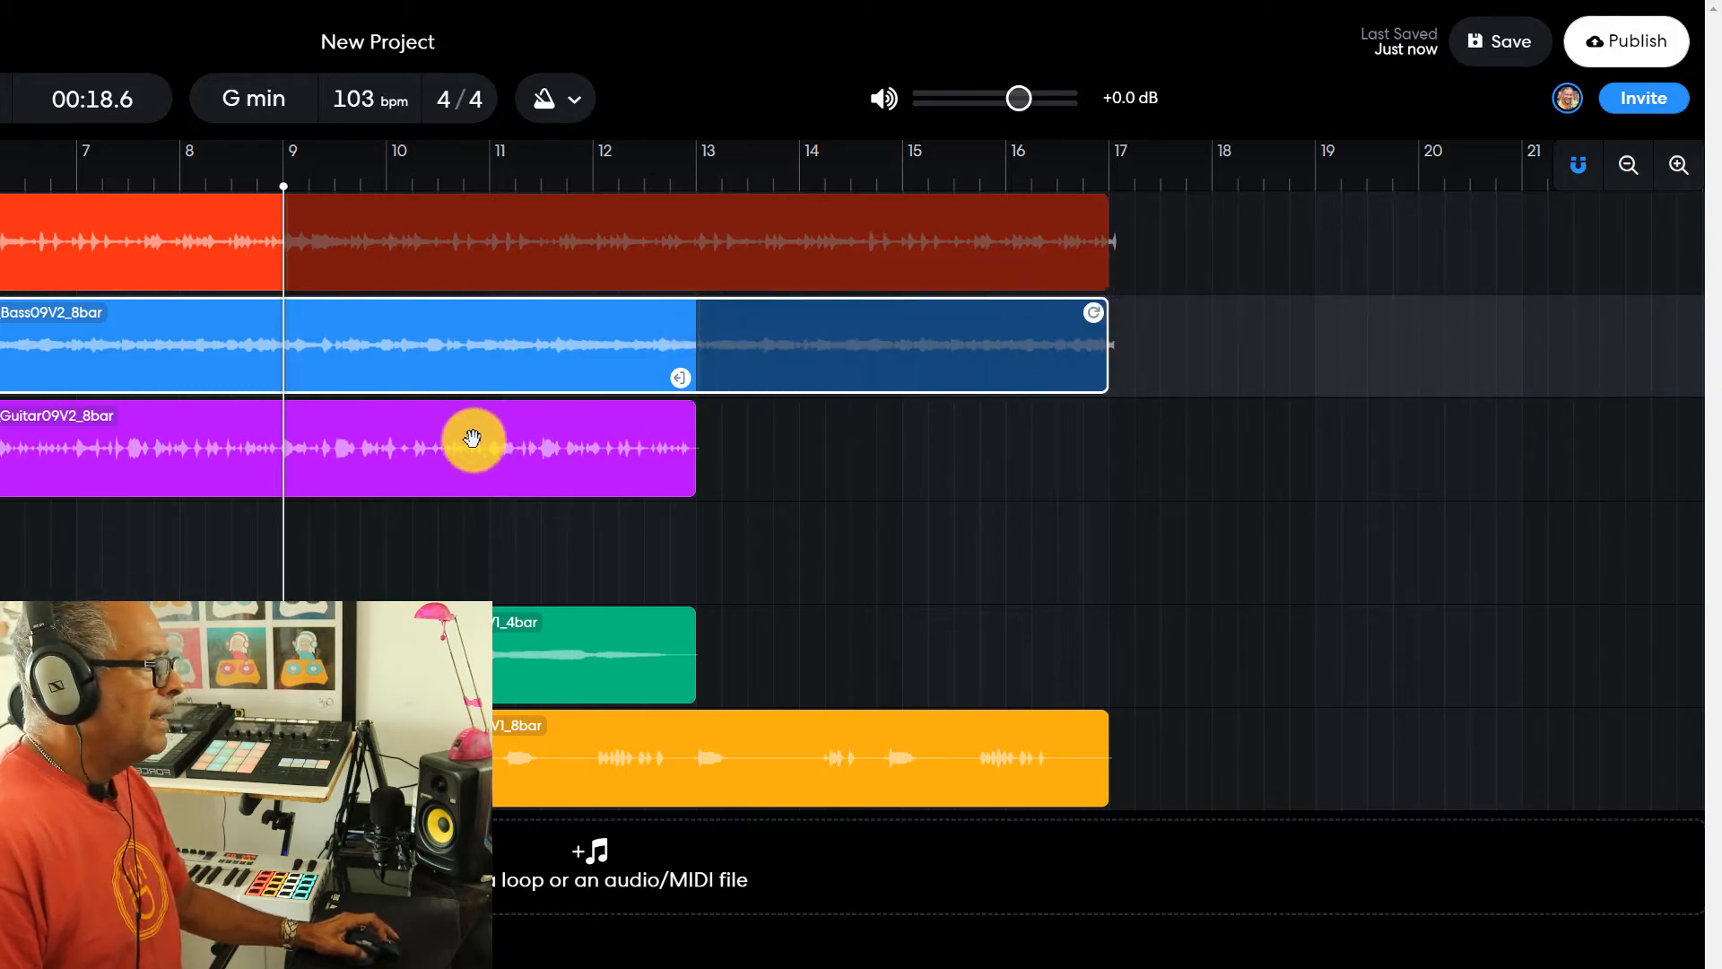
pyautogui.click(442, 446)
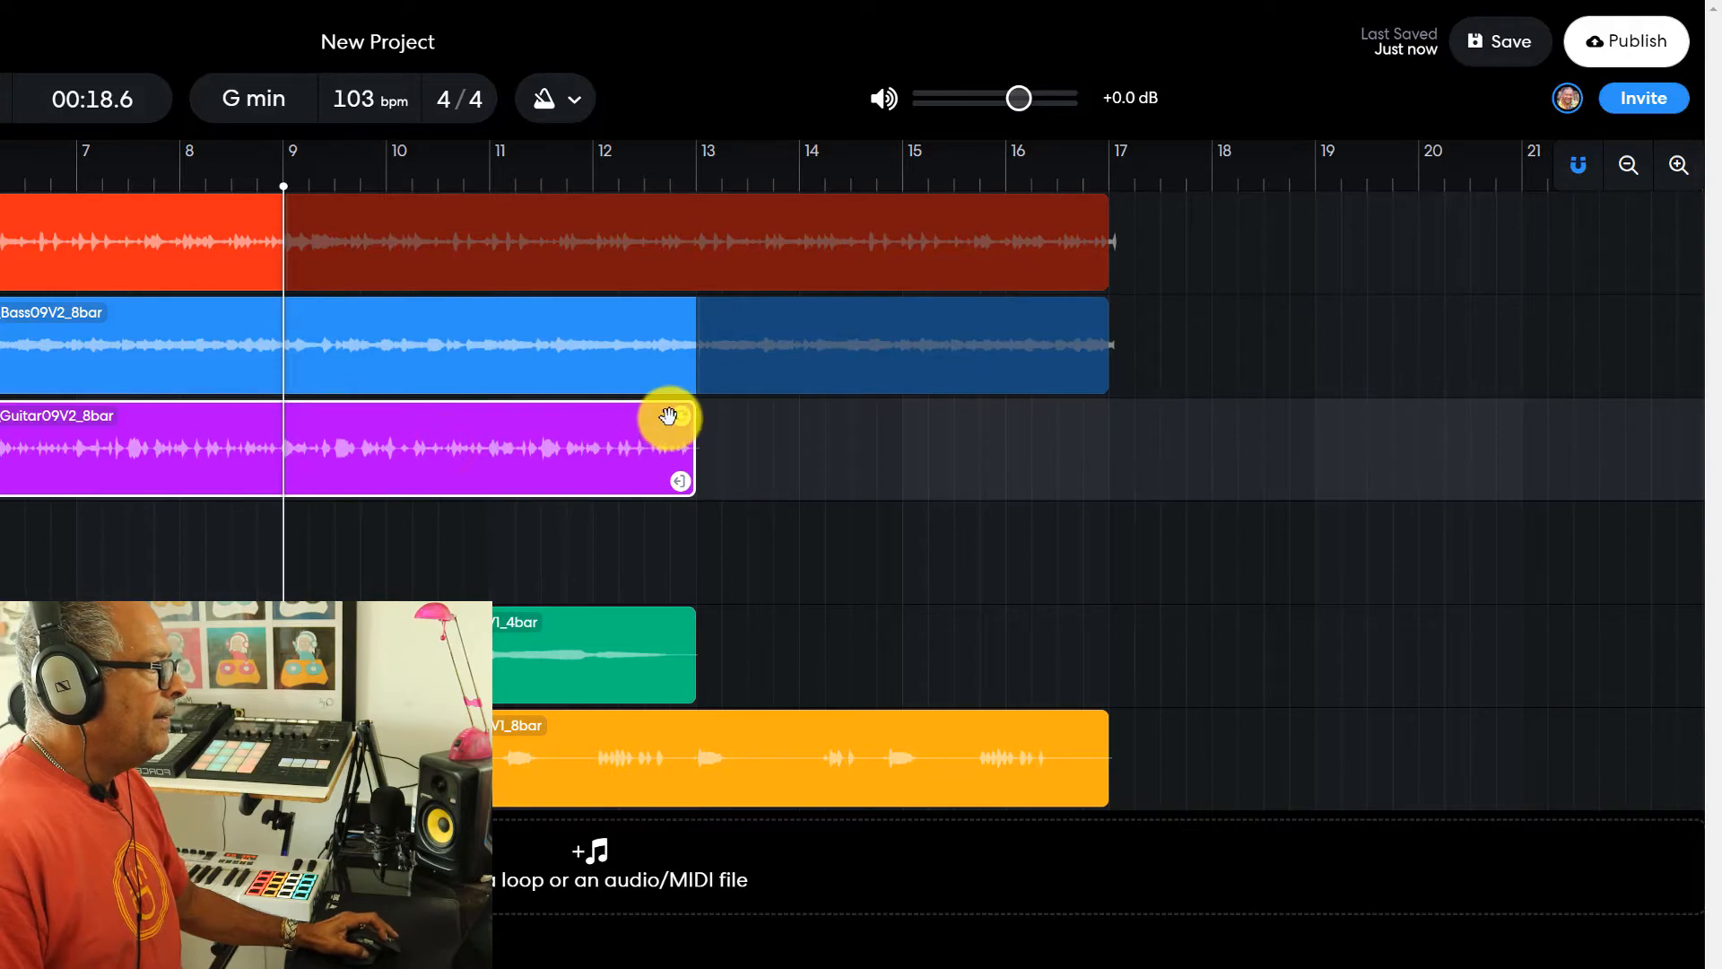
pyautogui.moveTo(679, 416); pyautogui.dragTo(1082, 416)
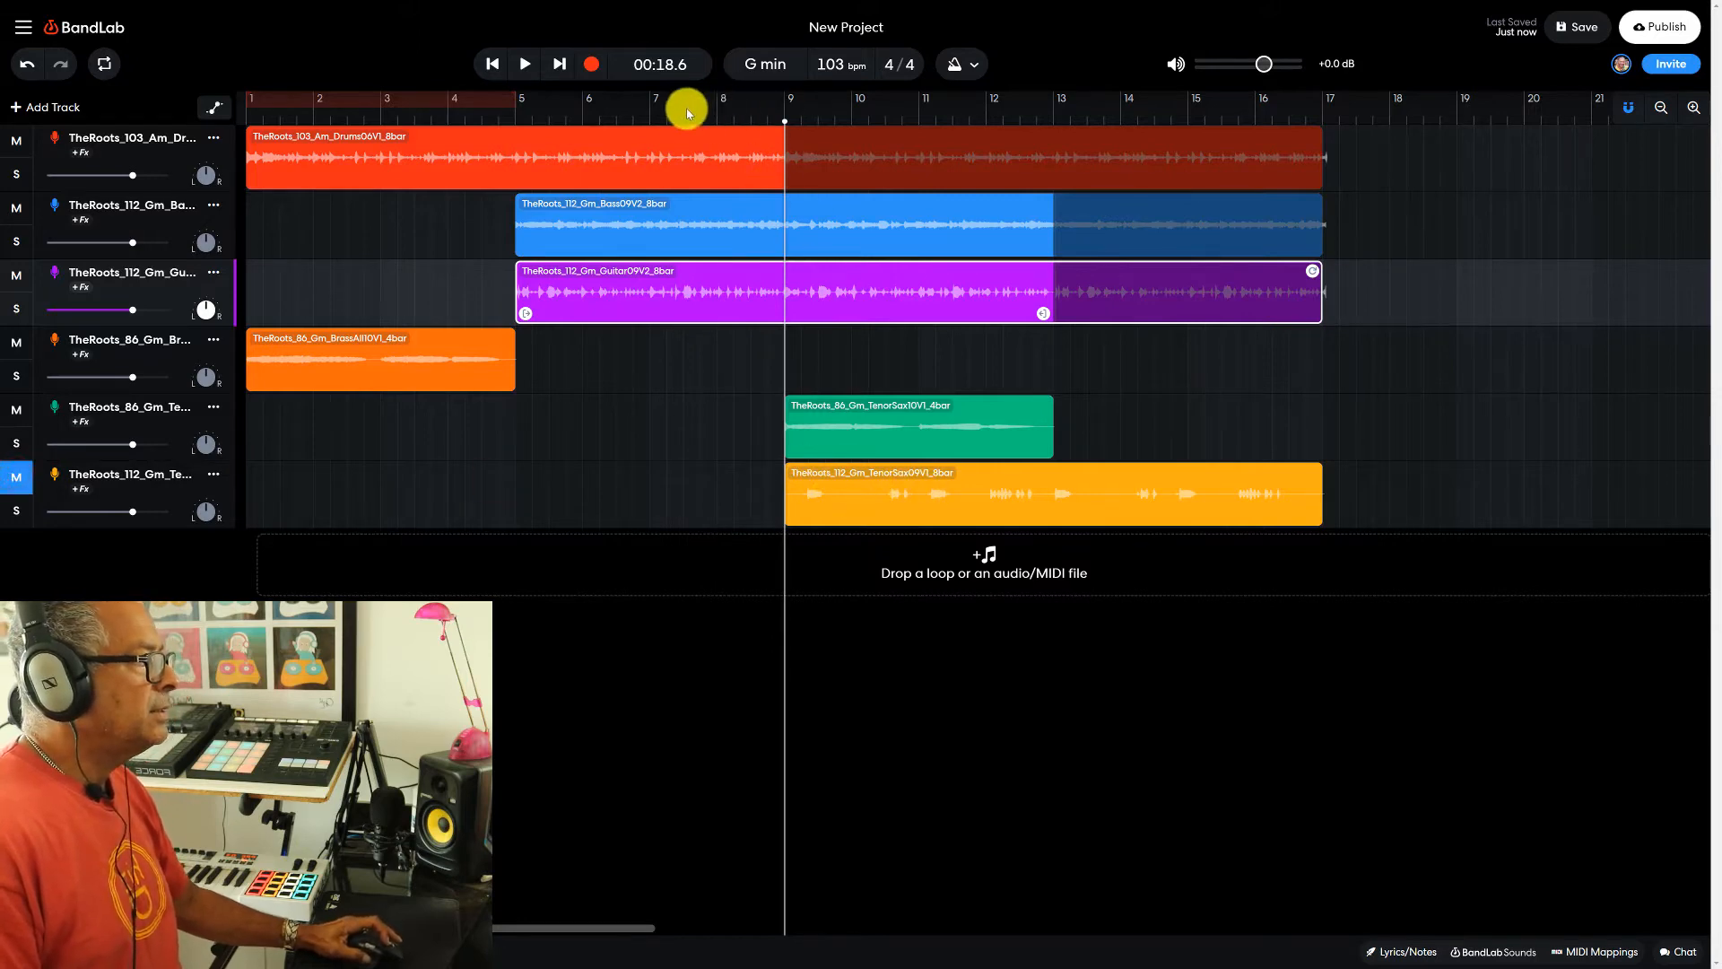
# - Mute the TheRoots_112_Gm_TenorSax09V1_8bar track and play the arrangement from bar 5, stopping at bar 13
pyautogui.click(652, 120)
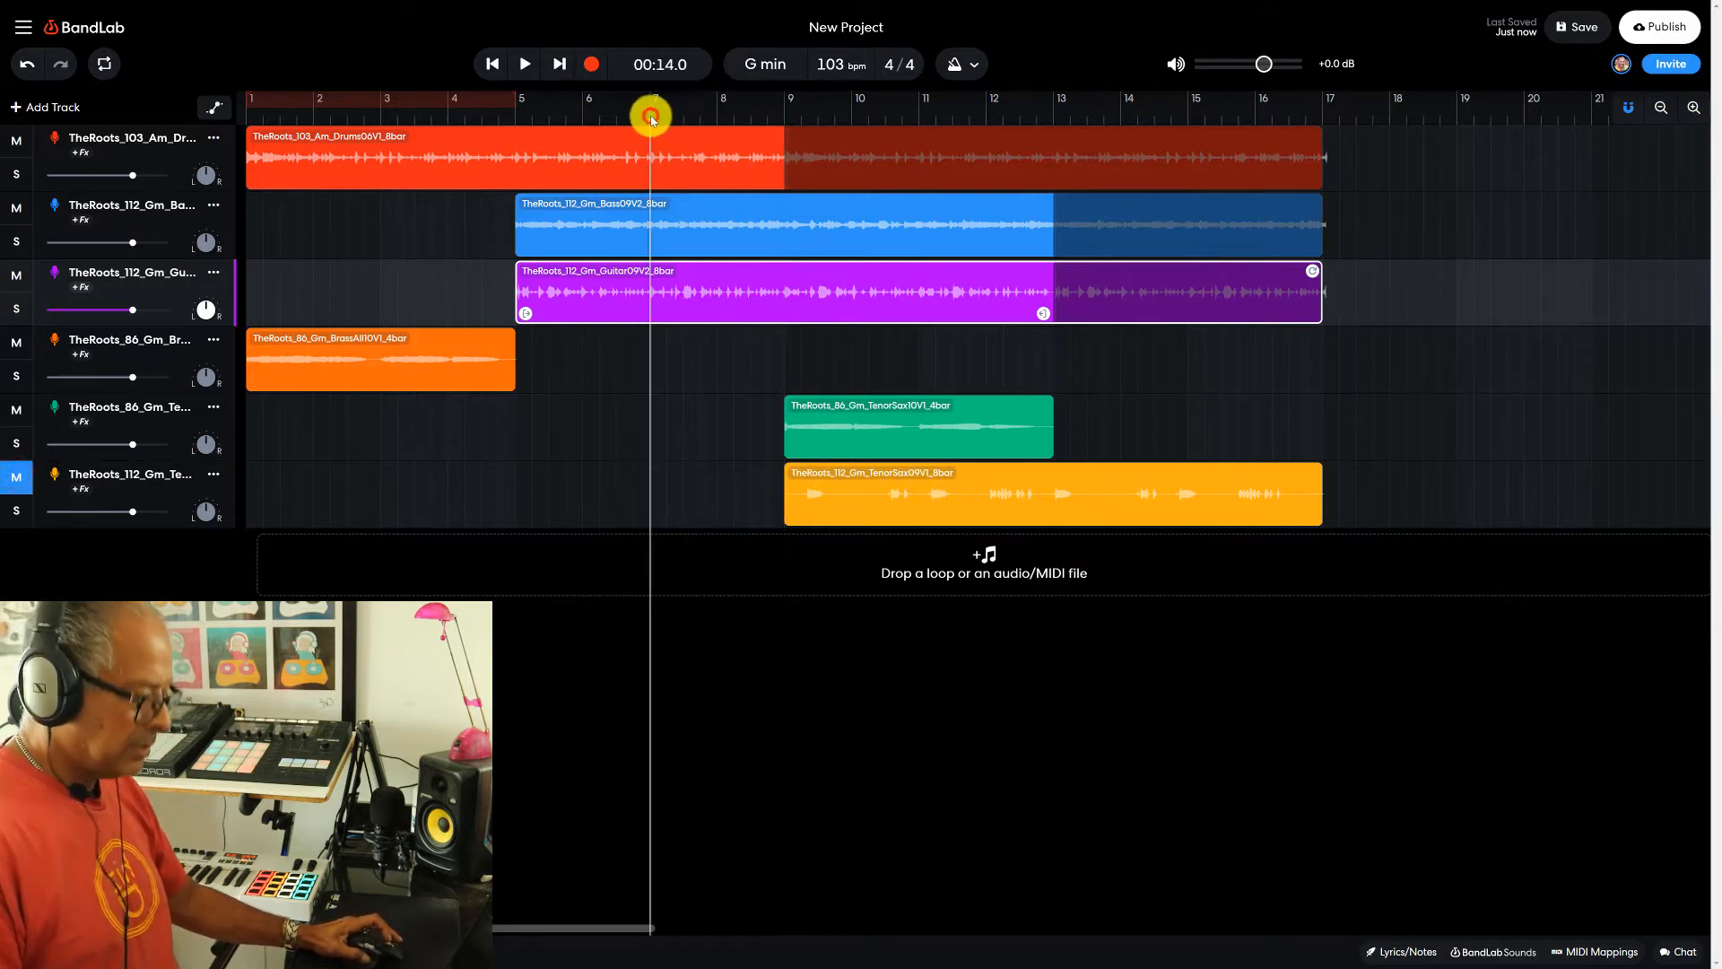
pyautogui.click(518, 116)
pyautogui.press('space')
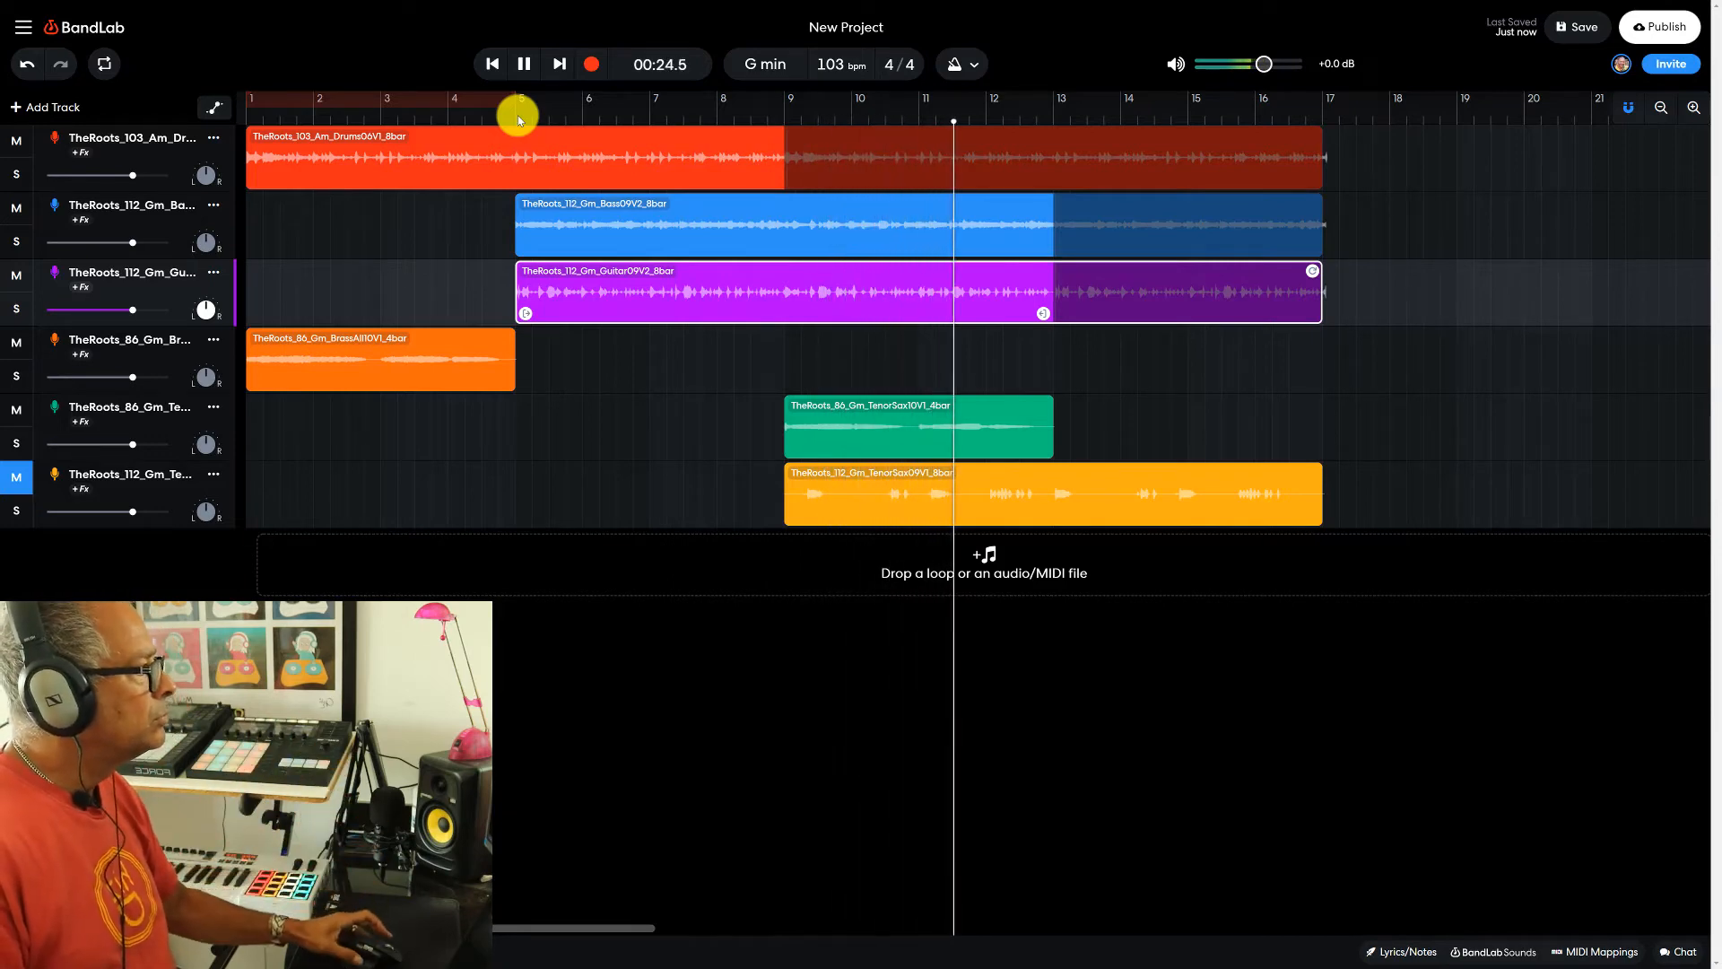
pyautogui.click(523, 65)
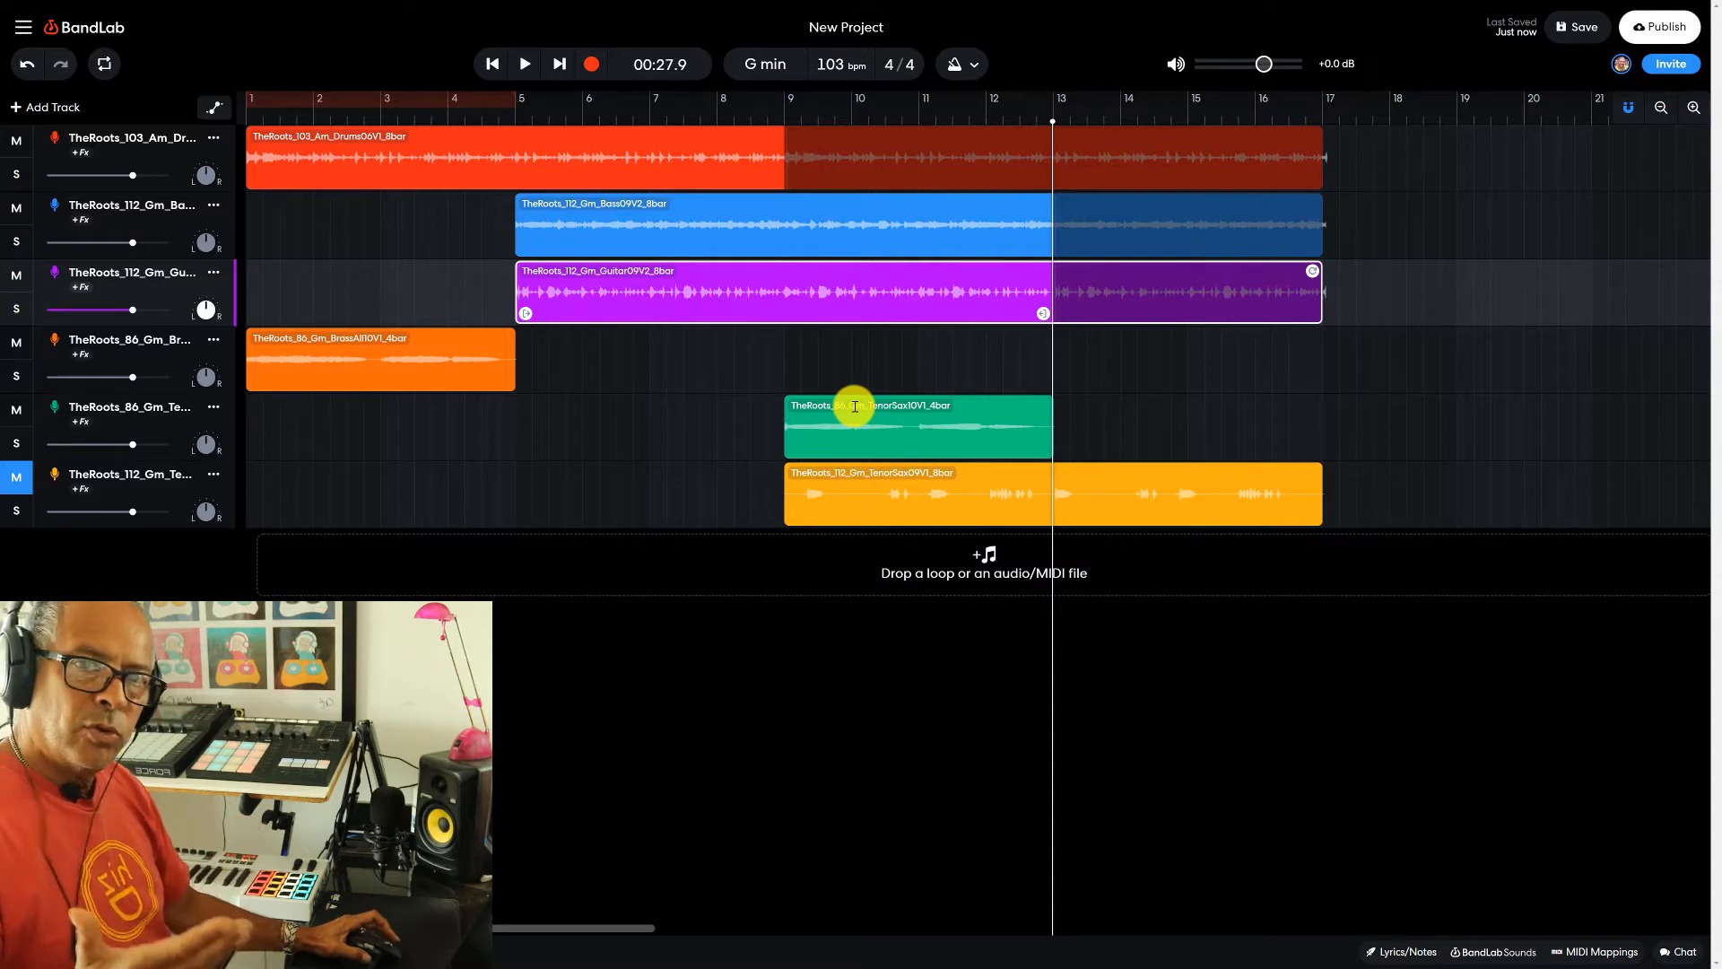
# - Slice the looped guitar clip at bar 9
pyautogui.click(779, 114)
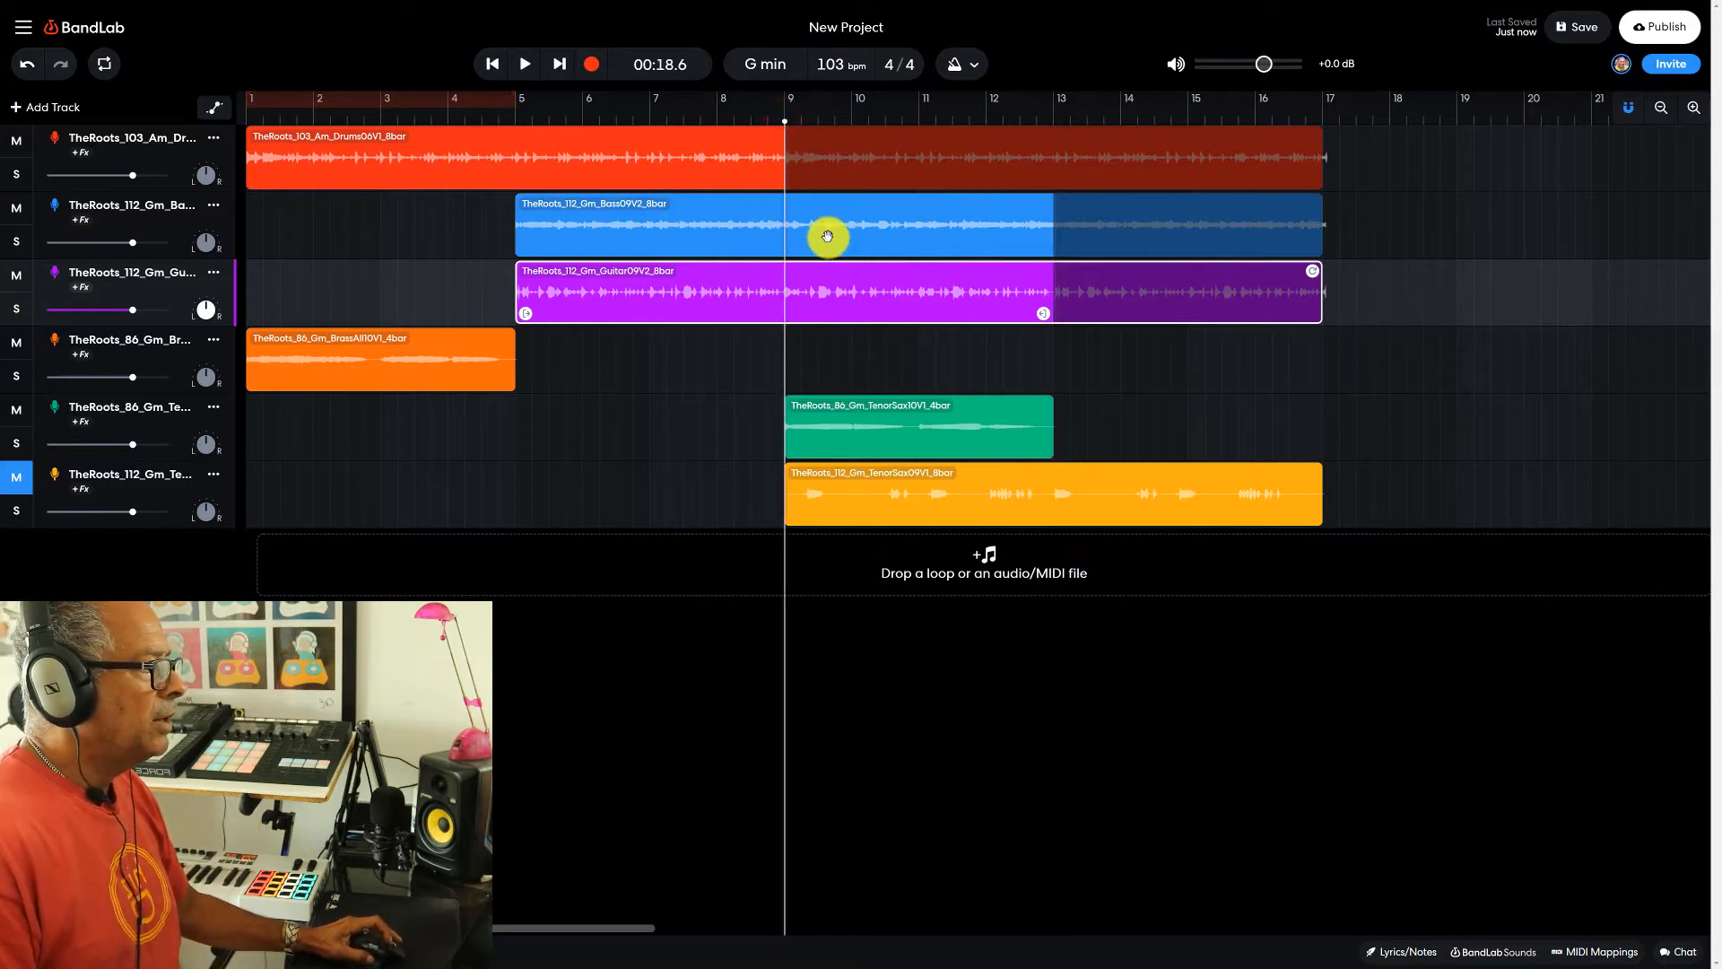
pyautogui.rightClick(821, 293)
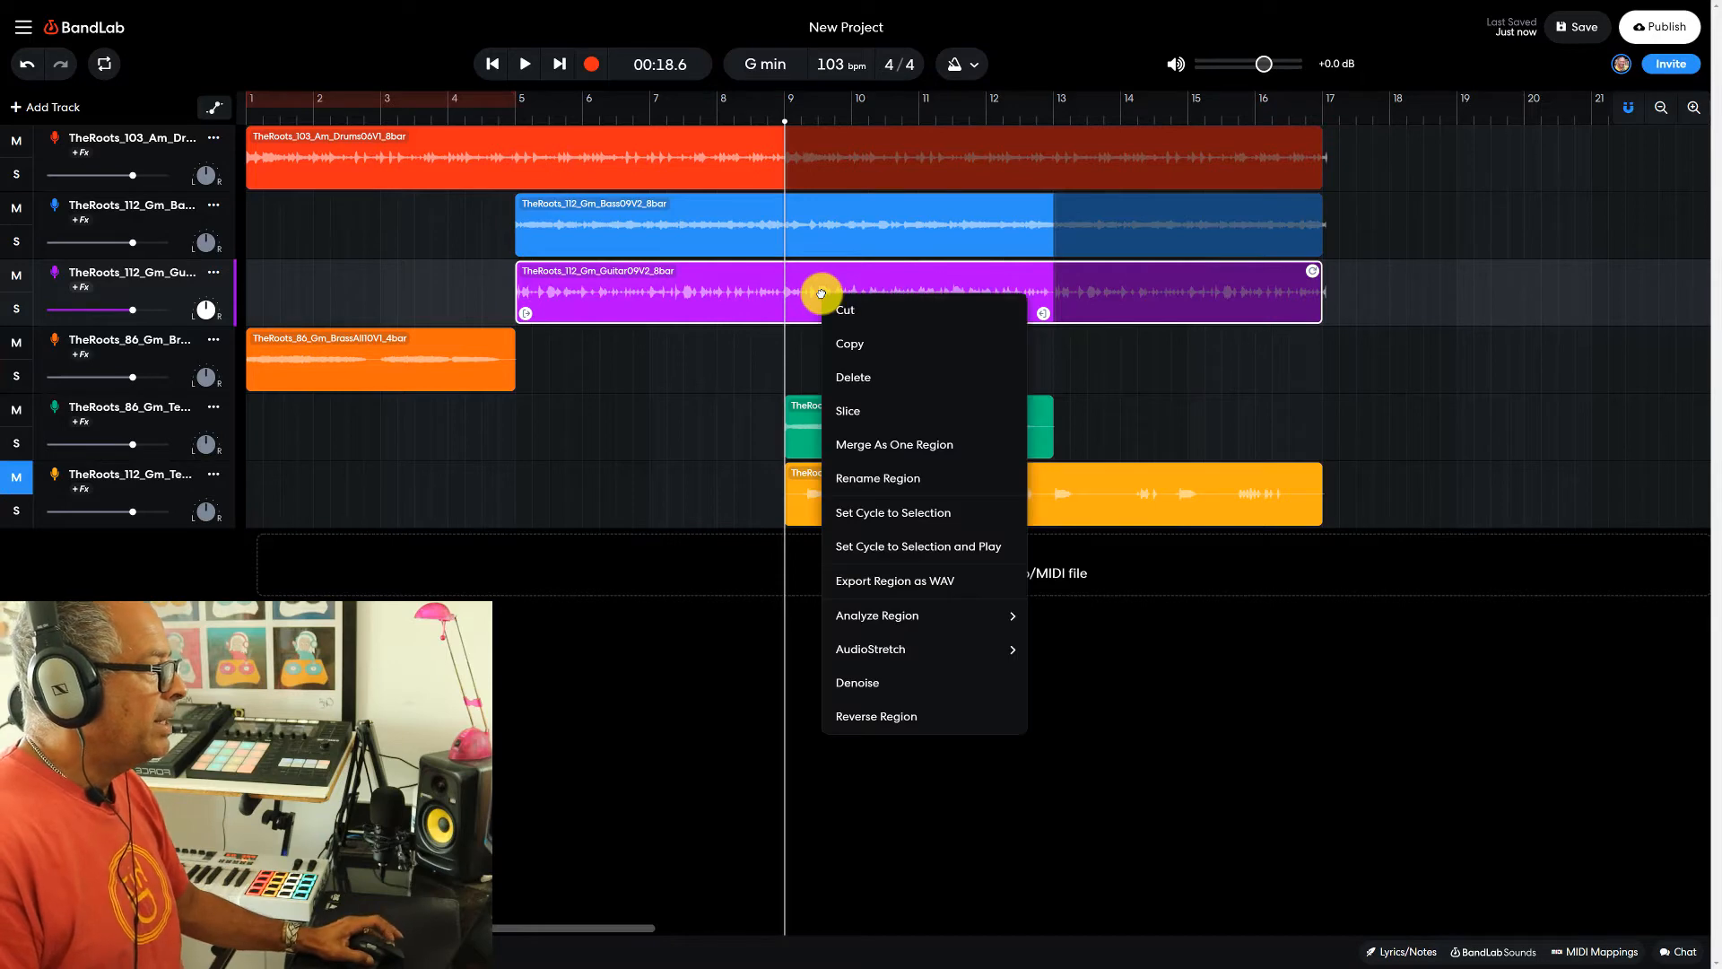
pyautogui.click(850, 410)
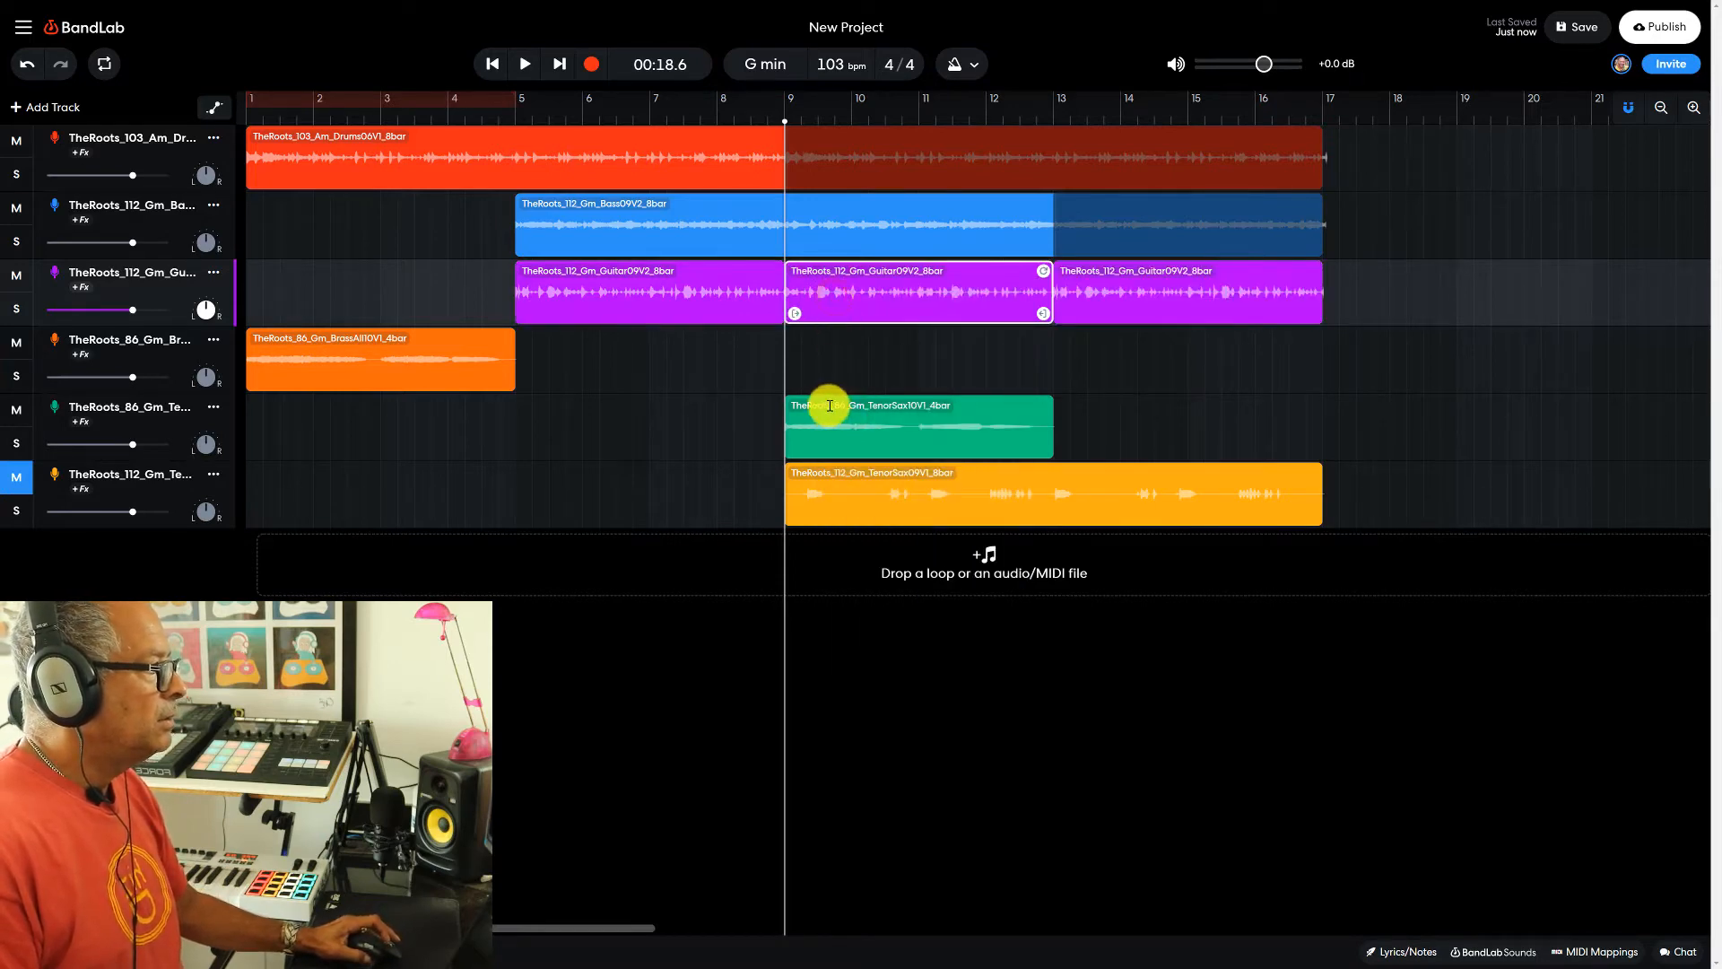
# - Delete the guitar slice between bars 9 and 13
pyautogui.rightClick(903, 297)
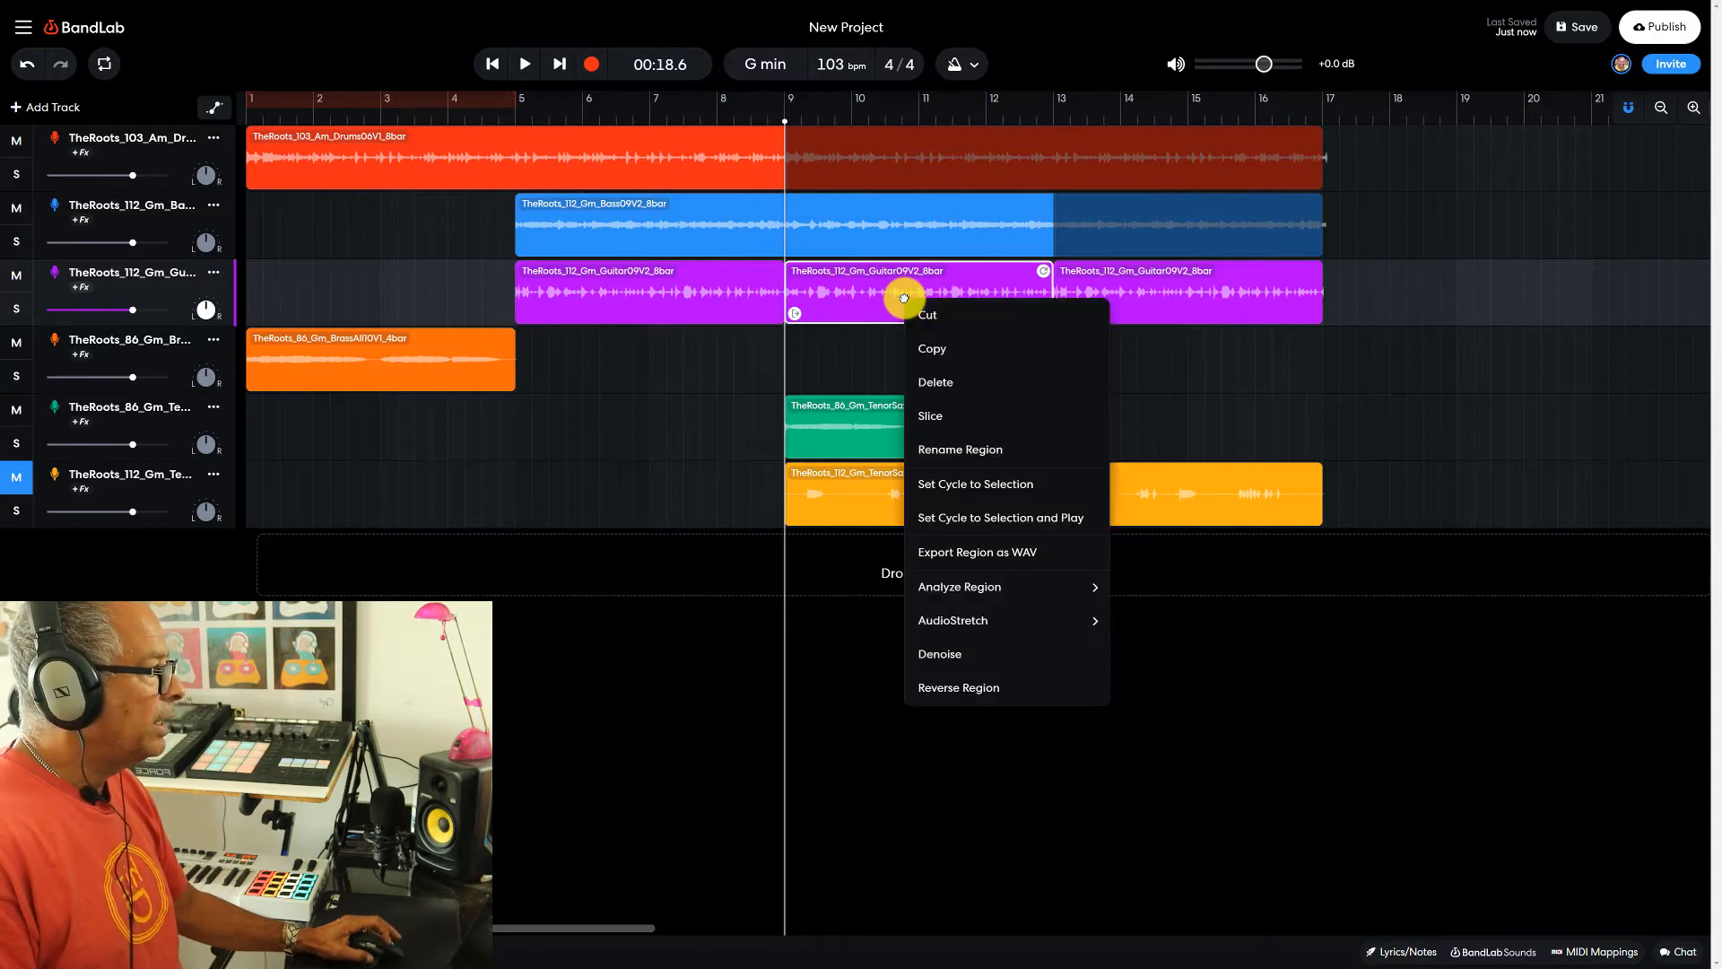
pyautogui.click(933, 381)
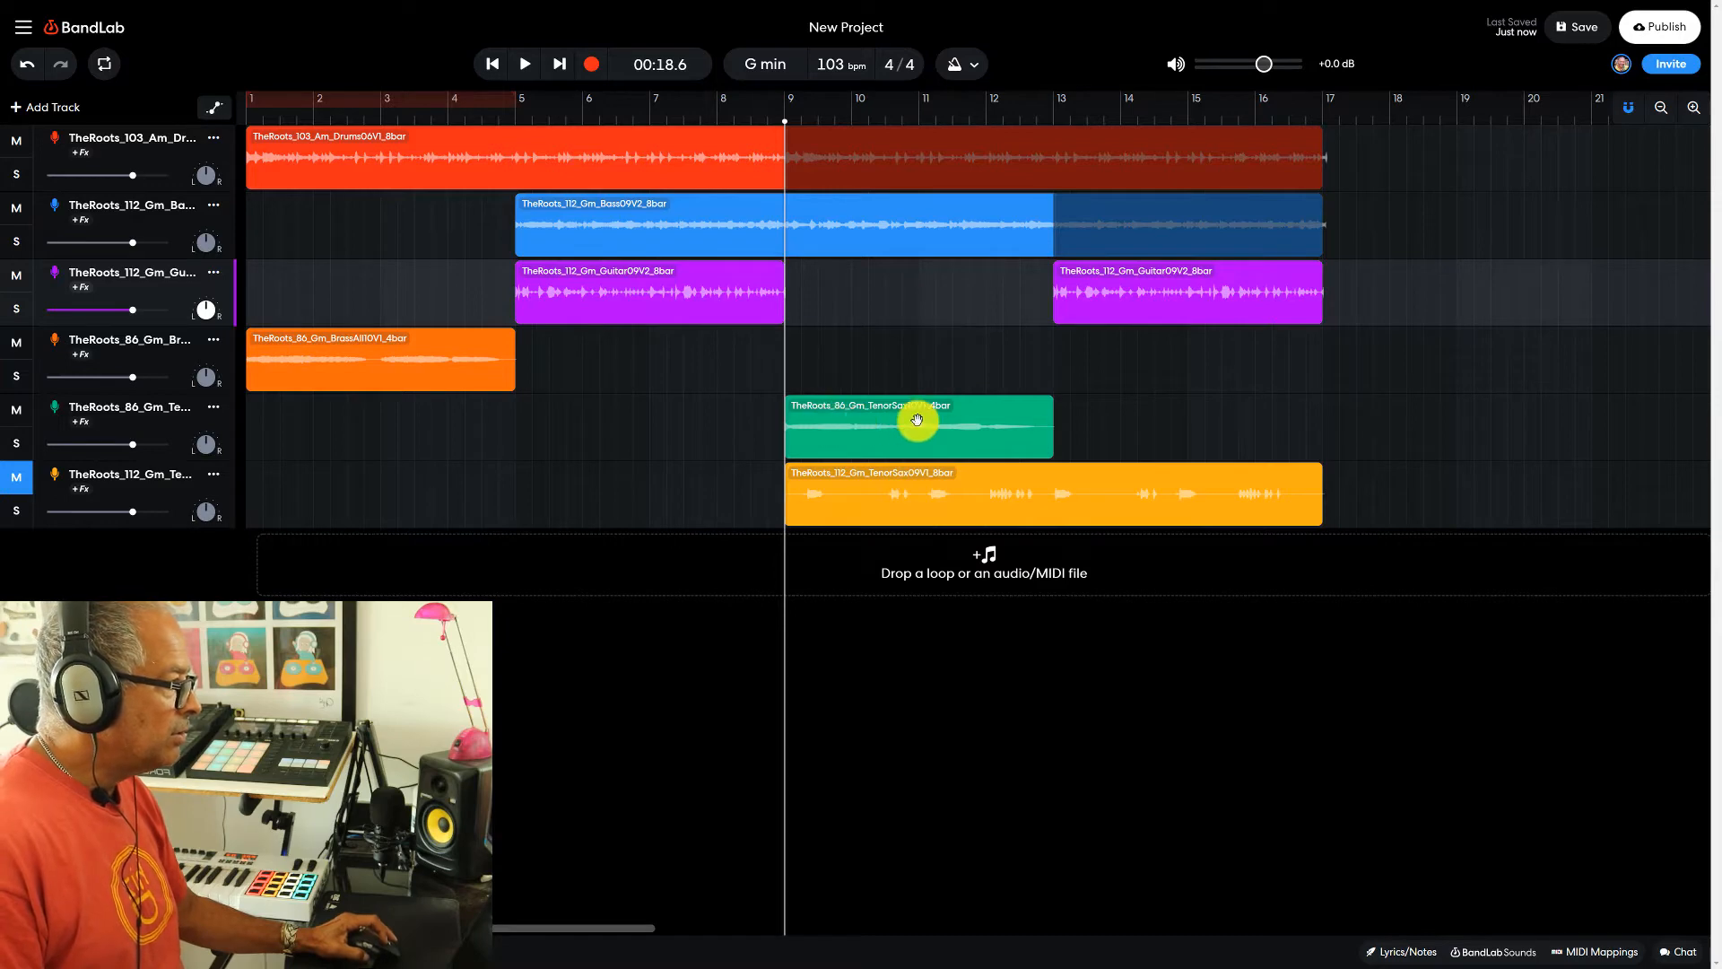
# - Move the eight-bar tenor sax clip to start at bar 13 and unmute its track
pyautogui.click(24, 480)
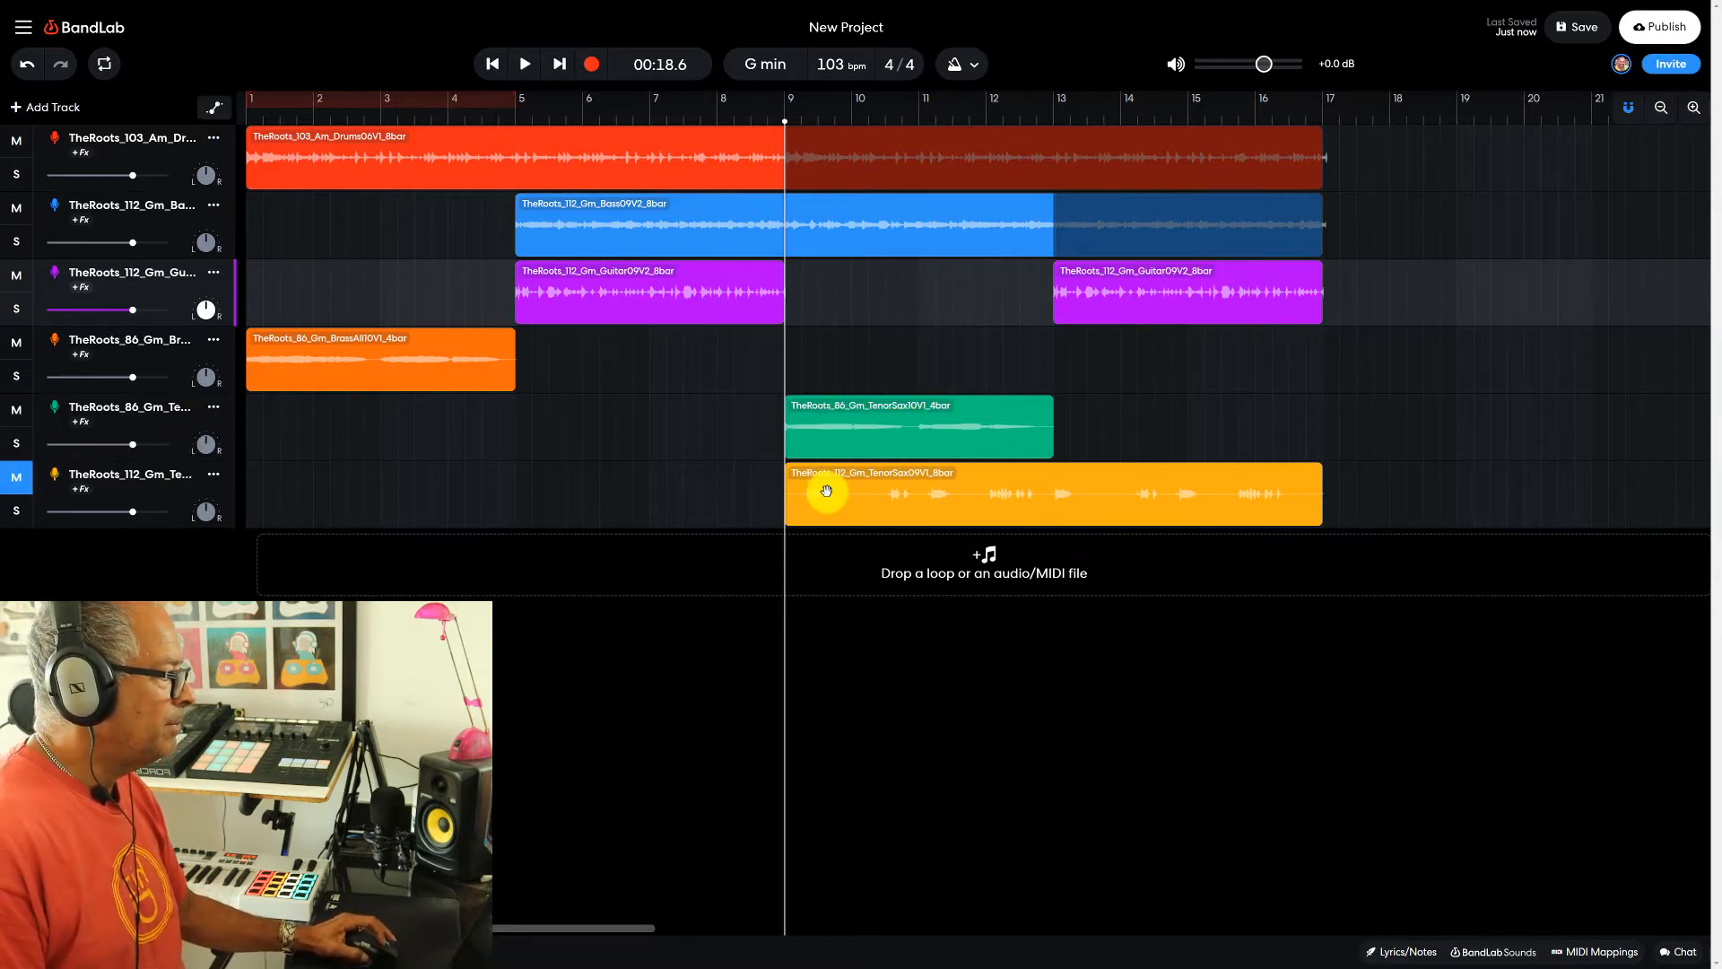
pyautogui.moveTo(826, 490); pyautogui.dragTo(1092, 488)
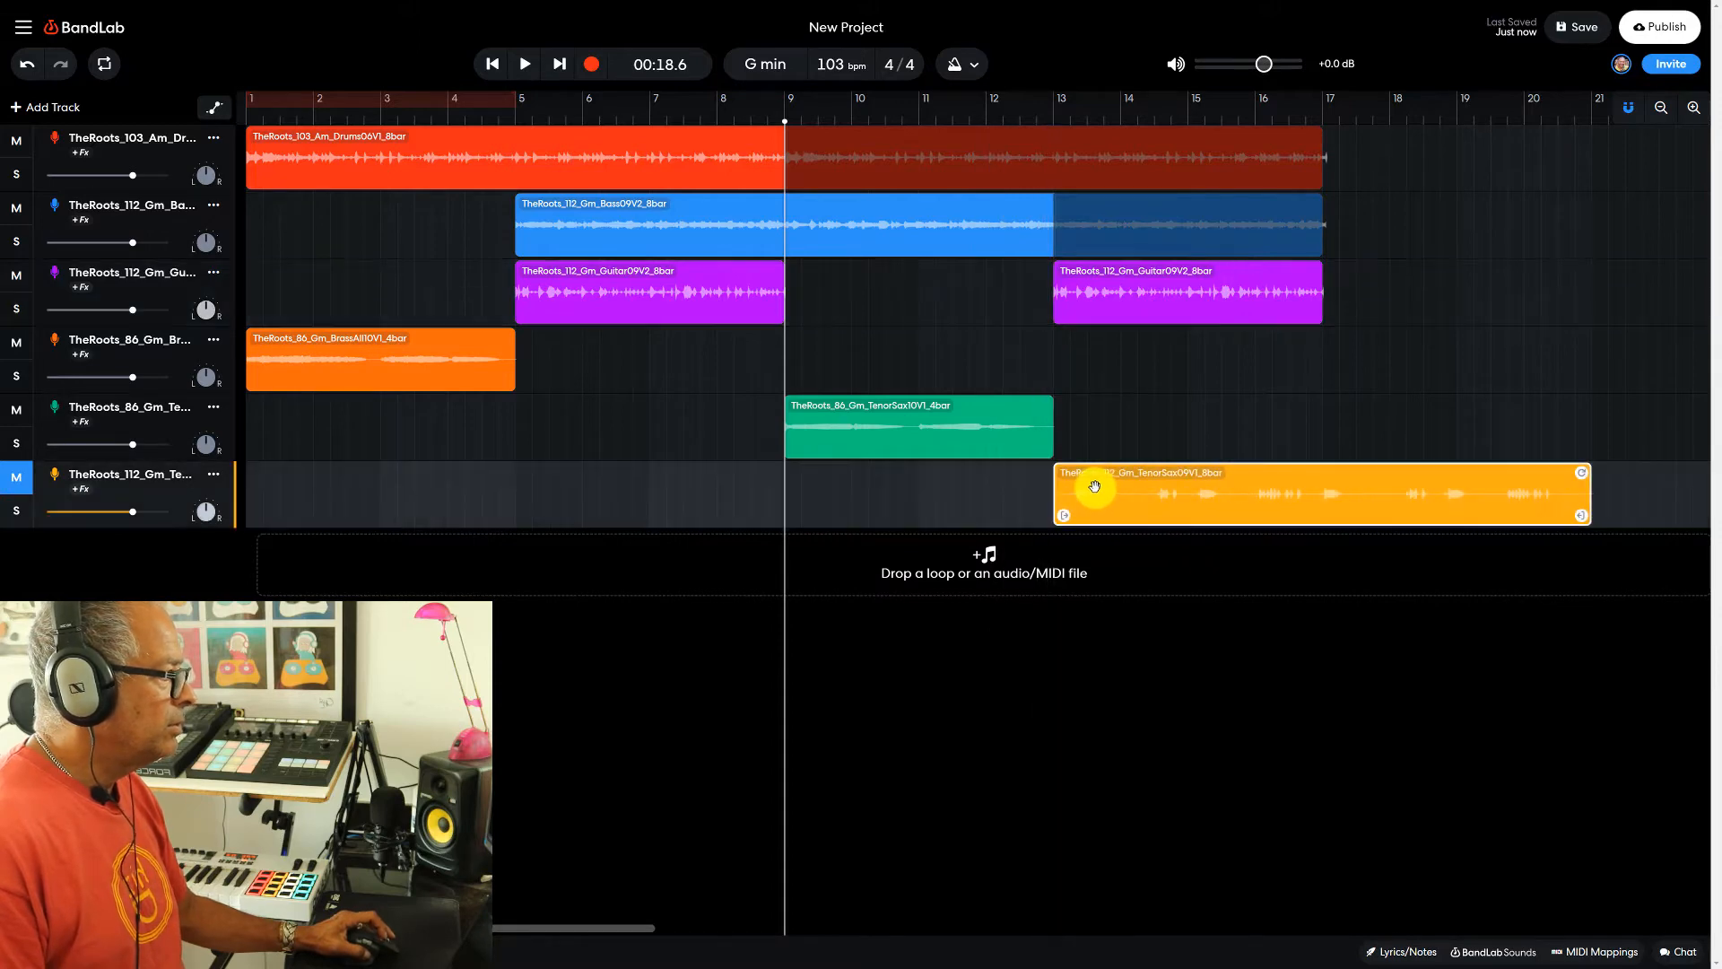
pyautogui.click(13, 486)
# - Play the arrangement from bar 5 and stop at bar 13
pyautogui.click(520, 119)
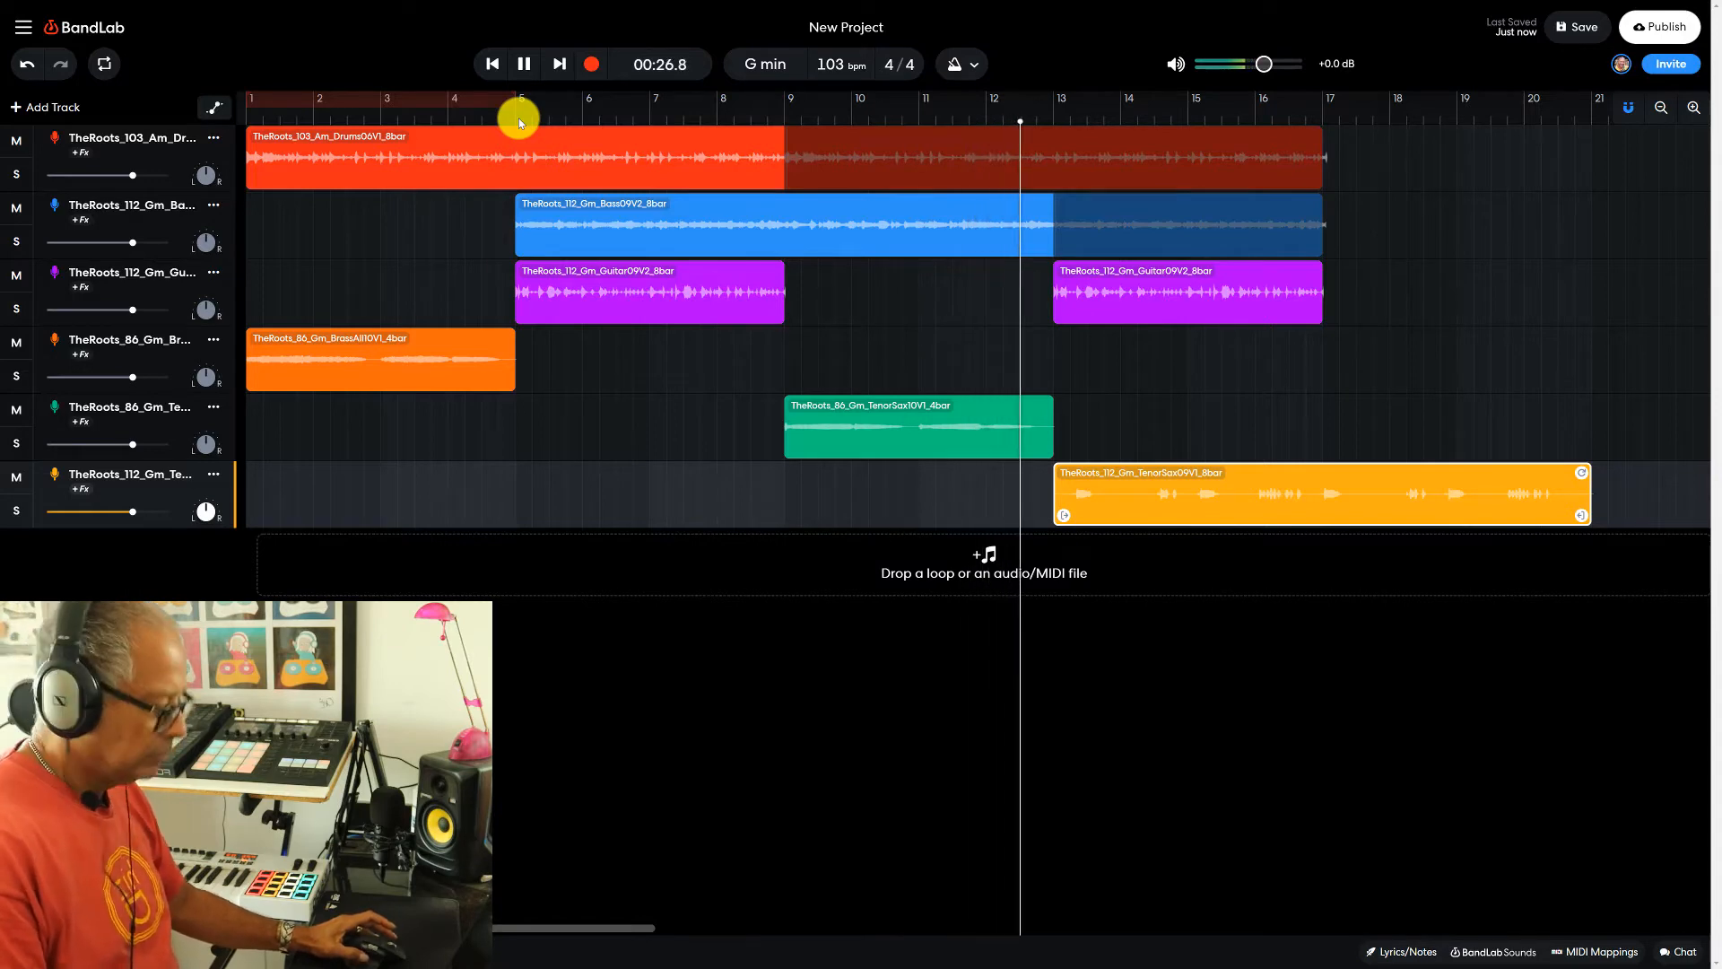
pyautogui.press('space')
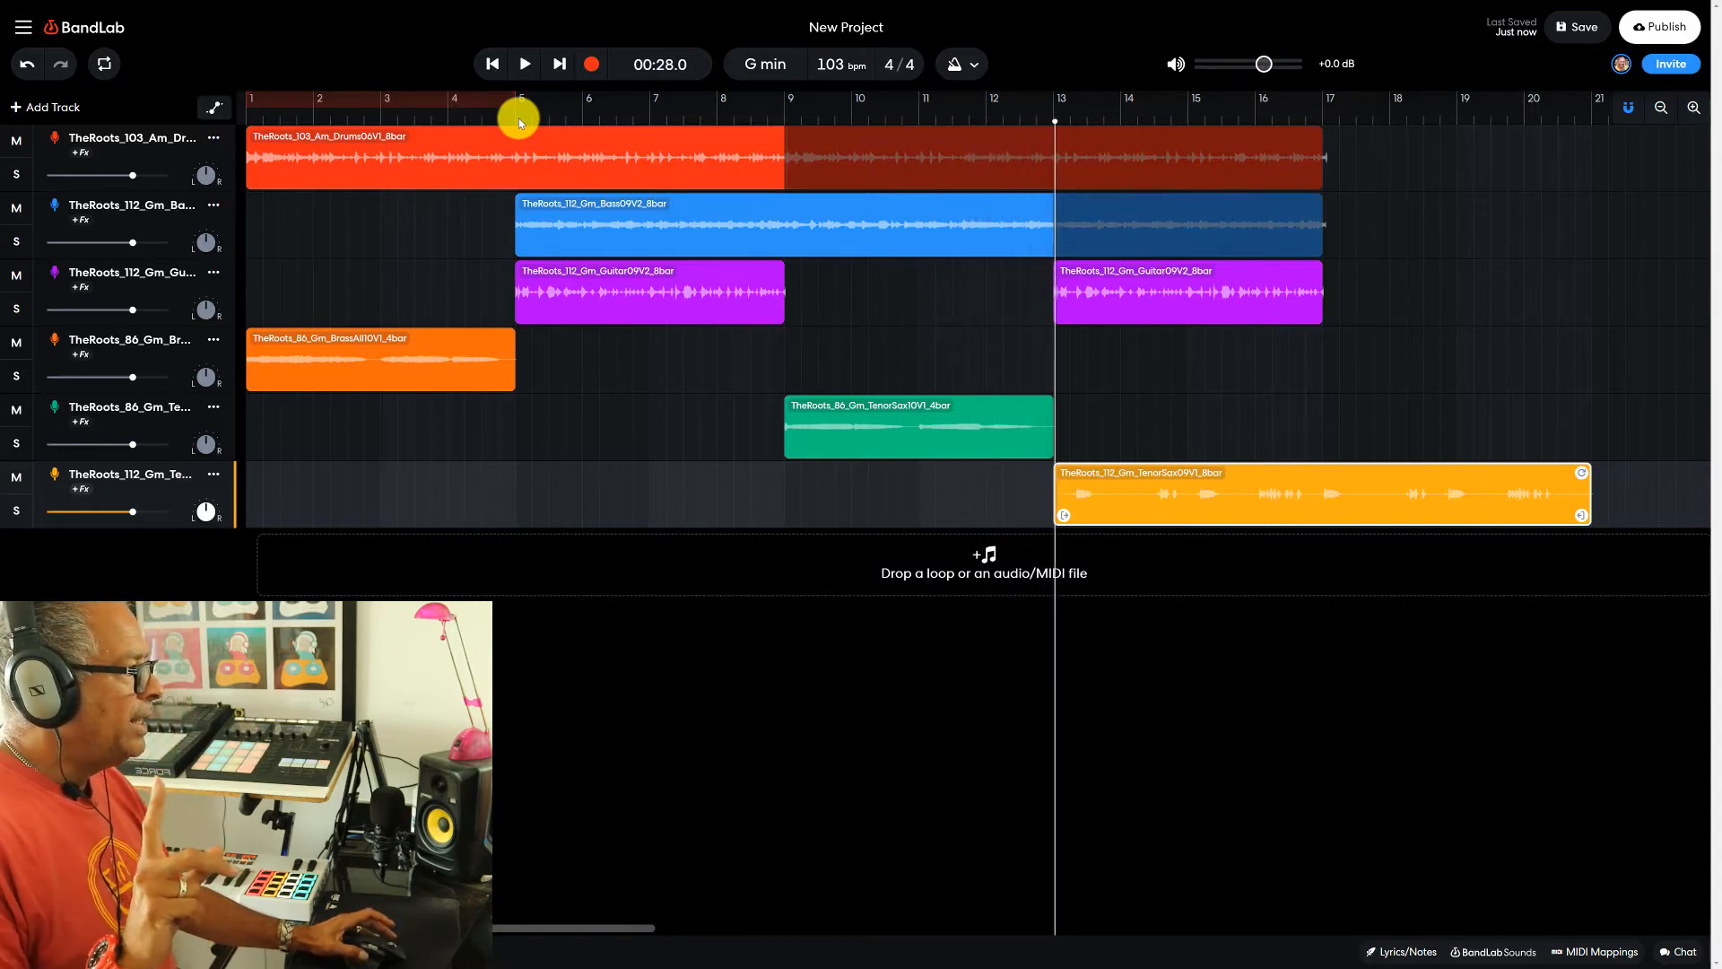
# - Move the eight-bar tenor sax clip and the second guitar clip to start at bar 17
pyautogui.click(893, 438)
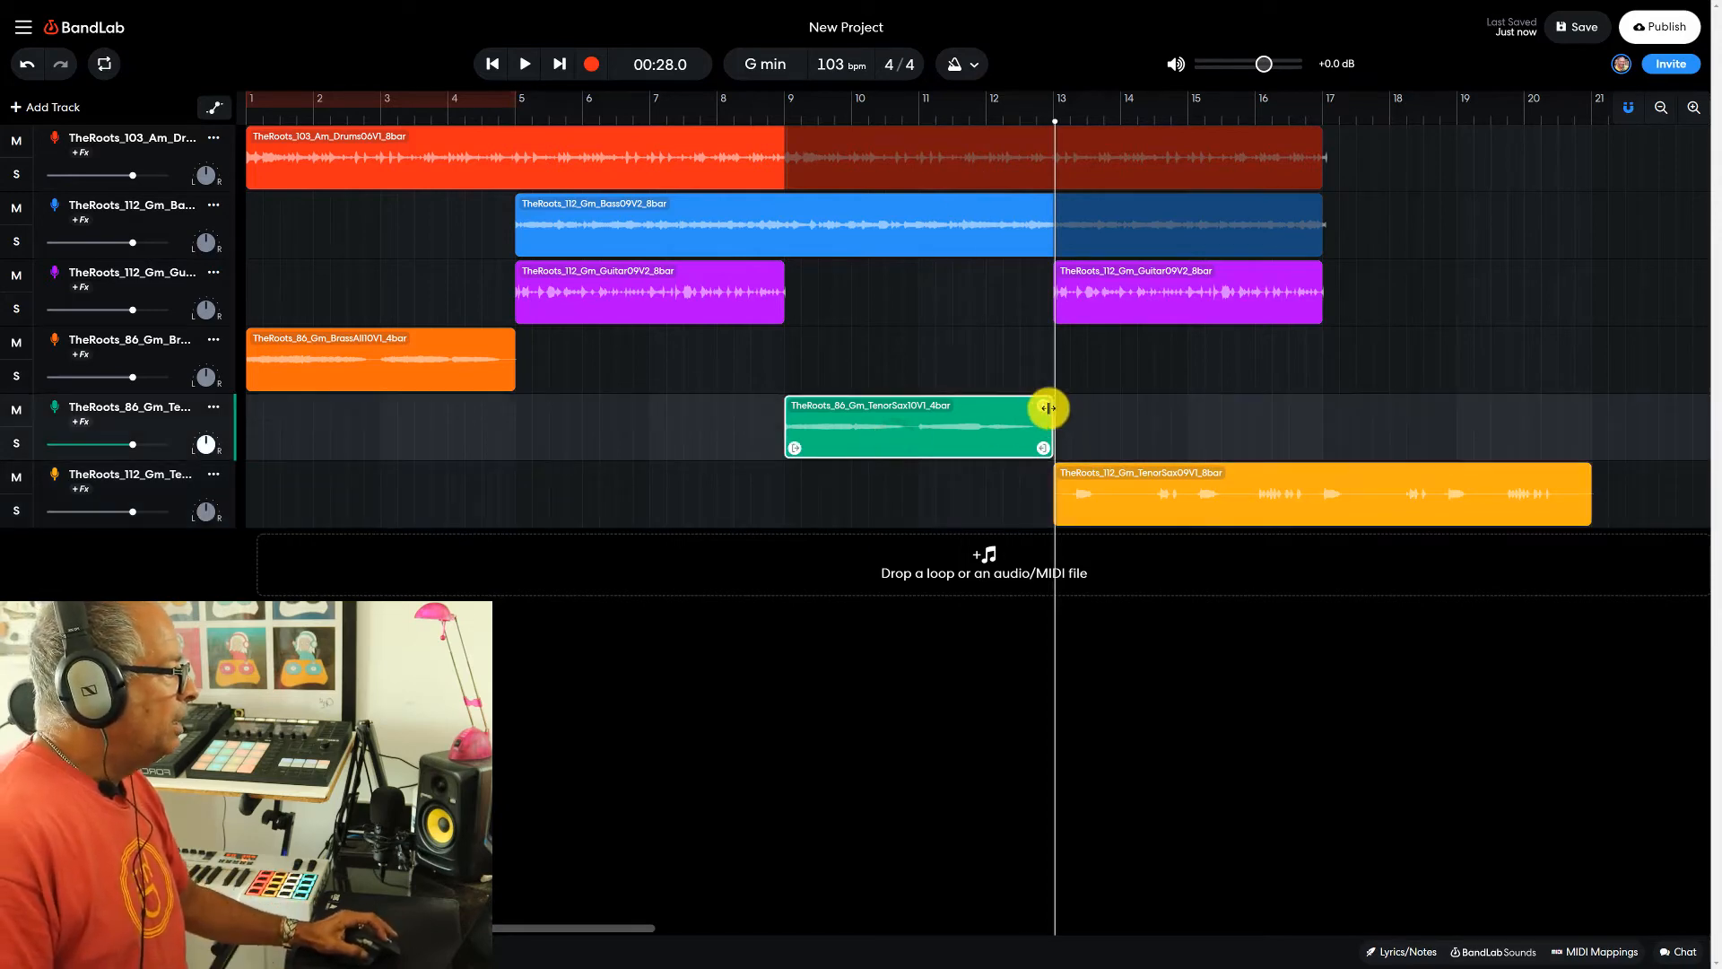
pyautogui.moveTo(1090, 495); pyautogui.dragTo(1358, 492)
pyautogui.moveTo(1162, 301); pyautogui.dragTo(1421, 299)
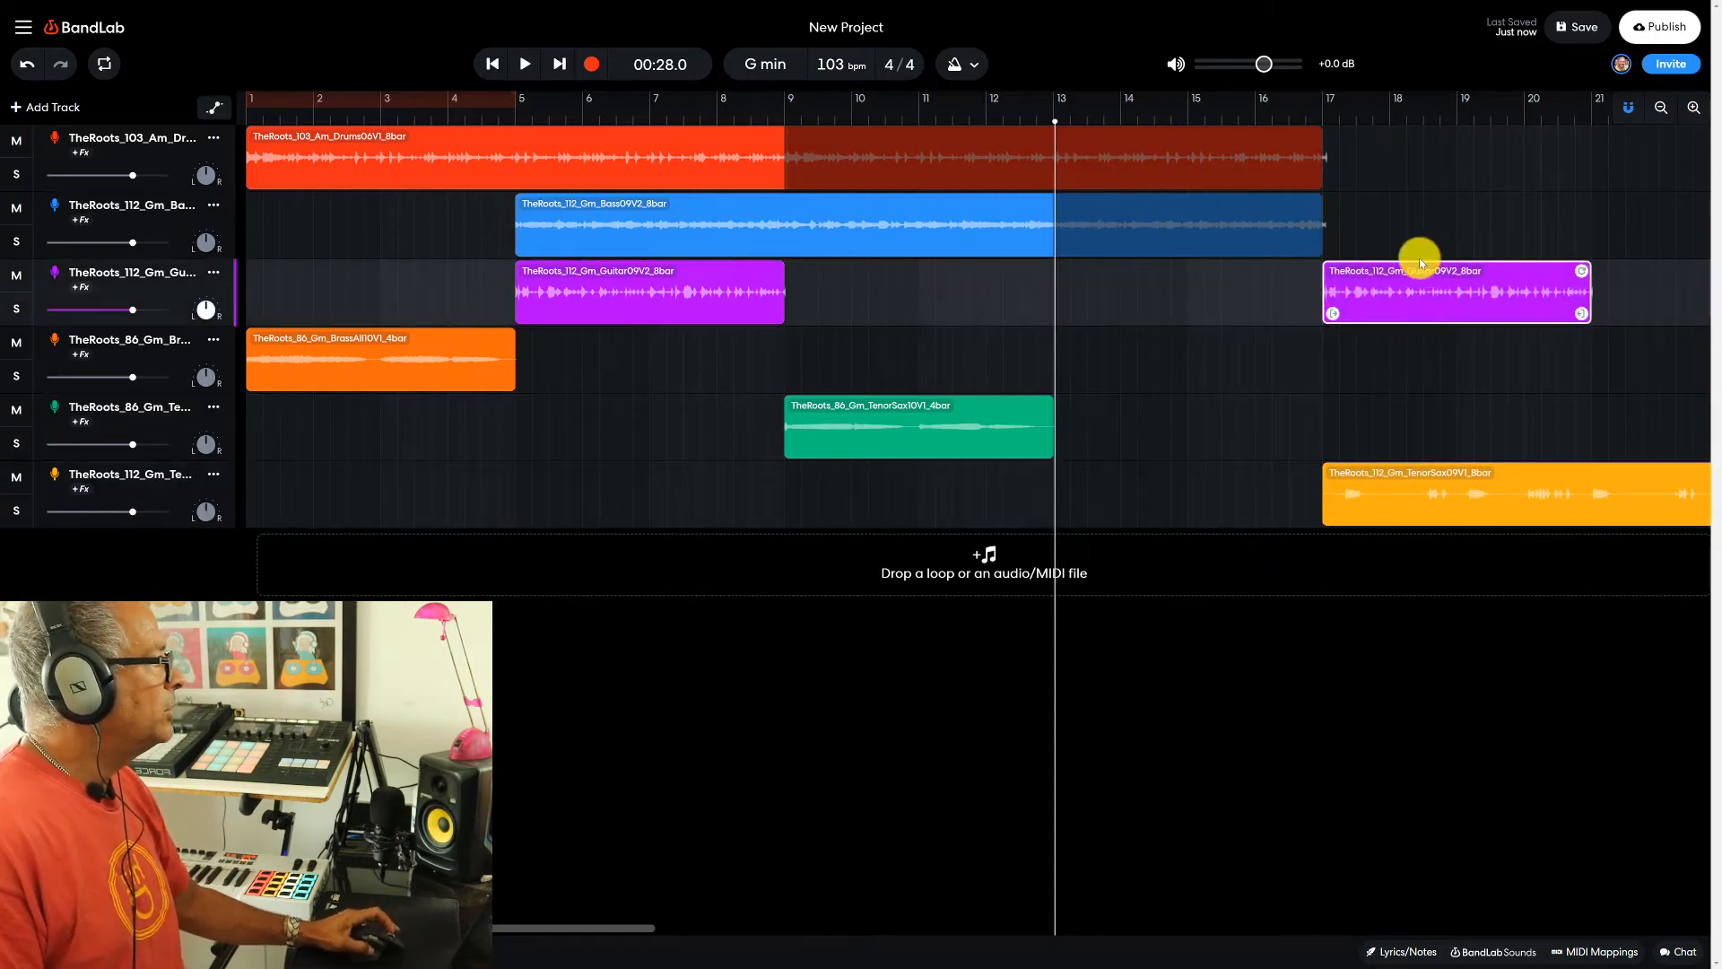
# - Loop the four-bar tenor sax clip up to bar 17 and play the arrangement from bar 9
pyautogui.click(967, 416)
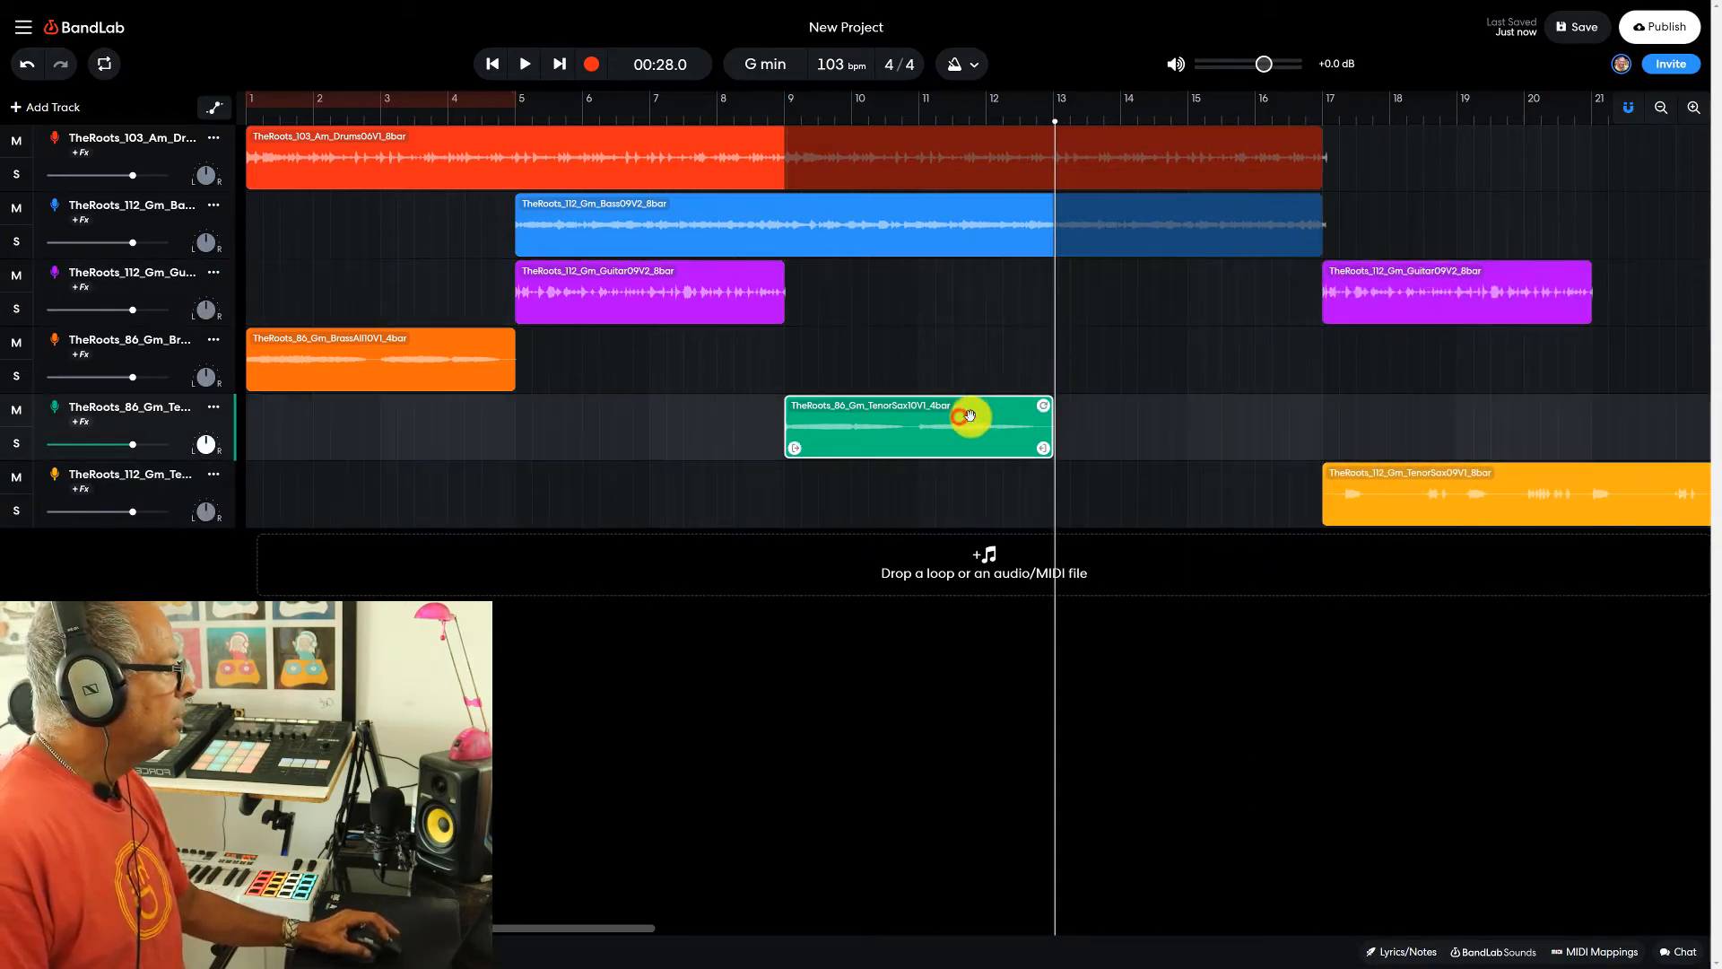
pyautogui.moveTo(1042, 406); pyautogui.dragTo(1296, 406)
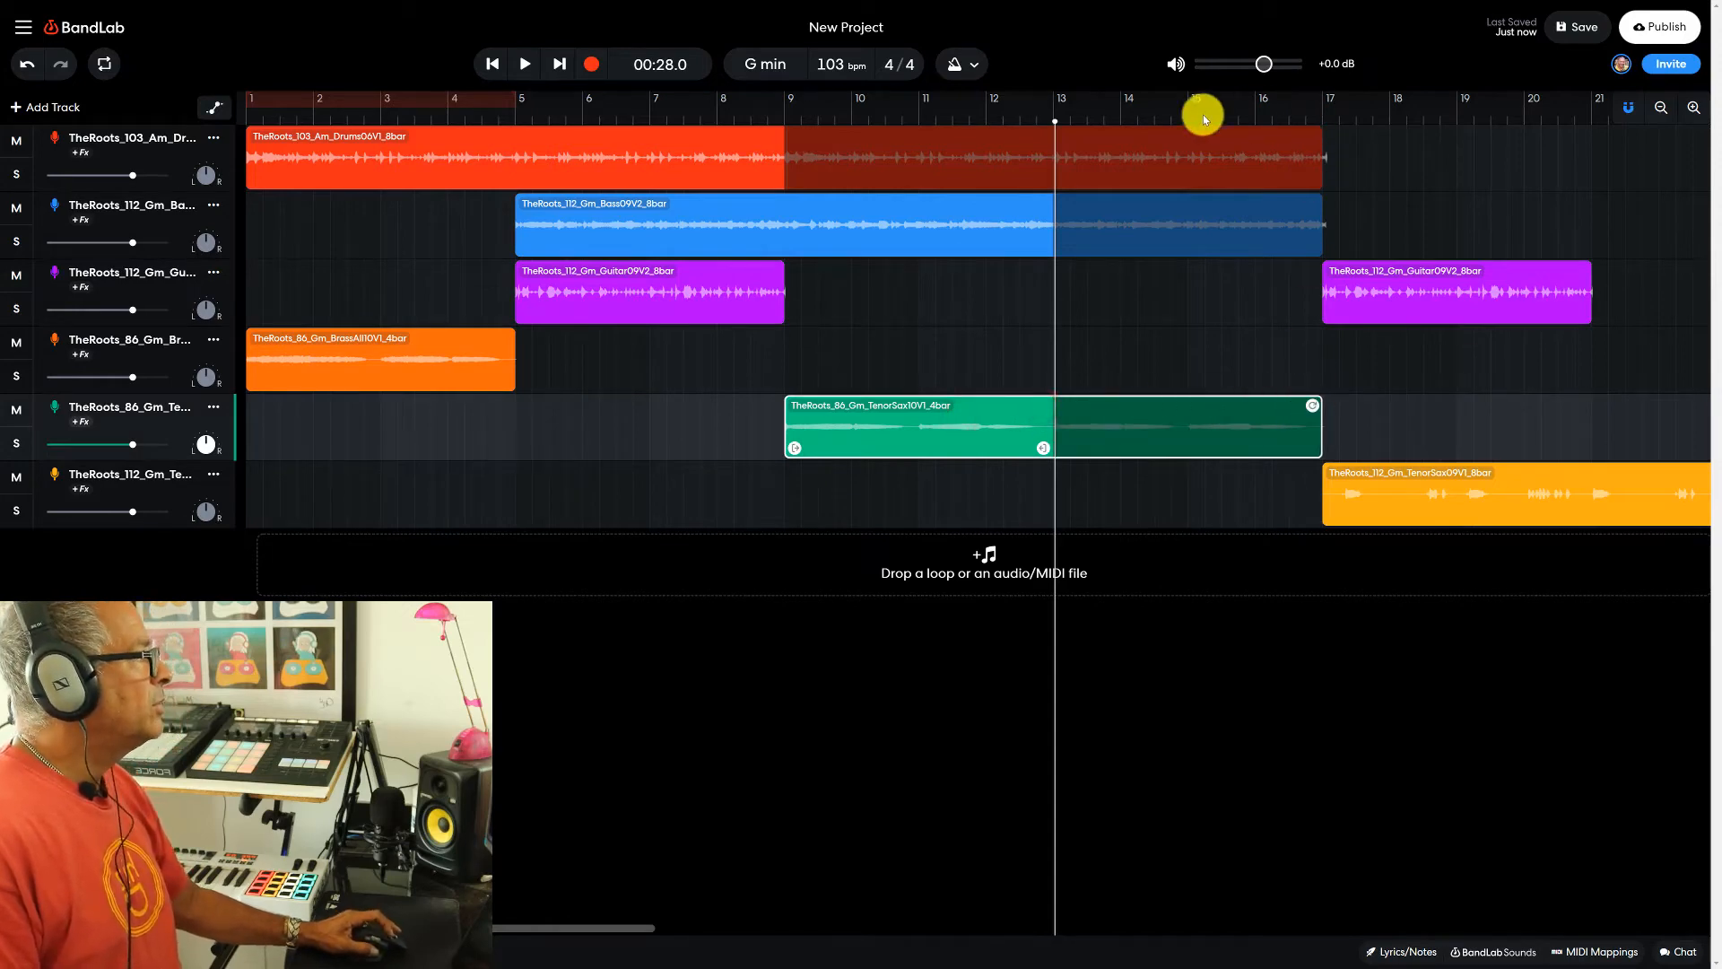
pyautogui.click(782, 115)
pyautogui.press('space')
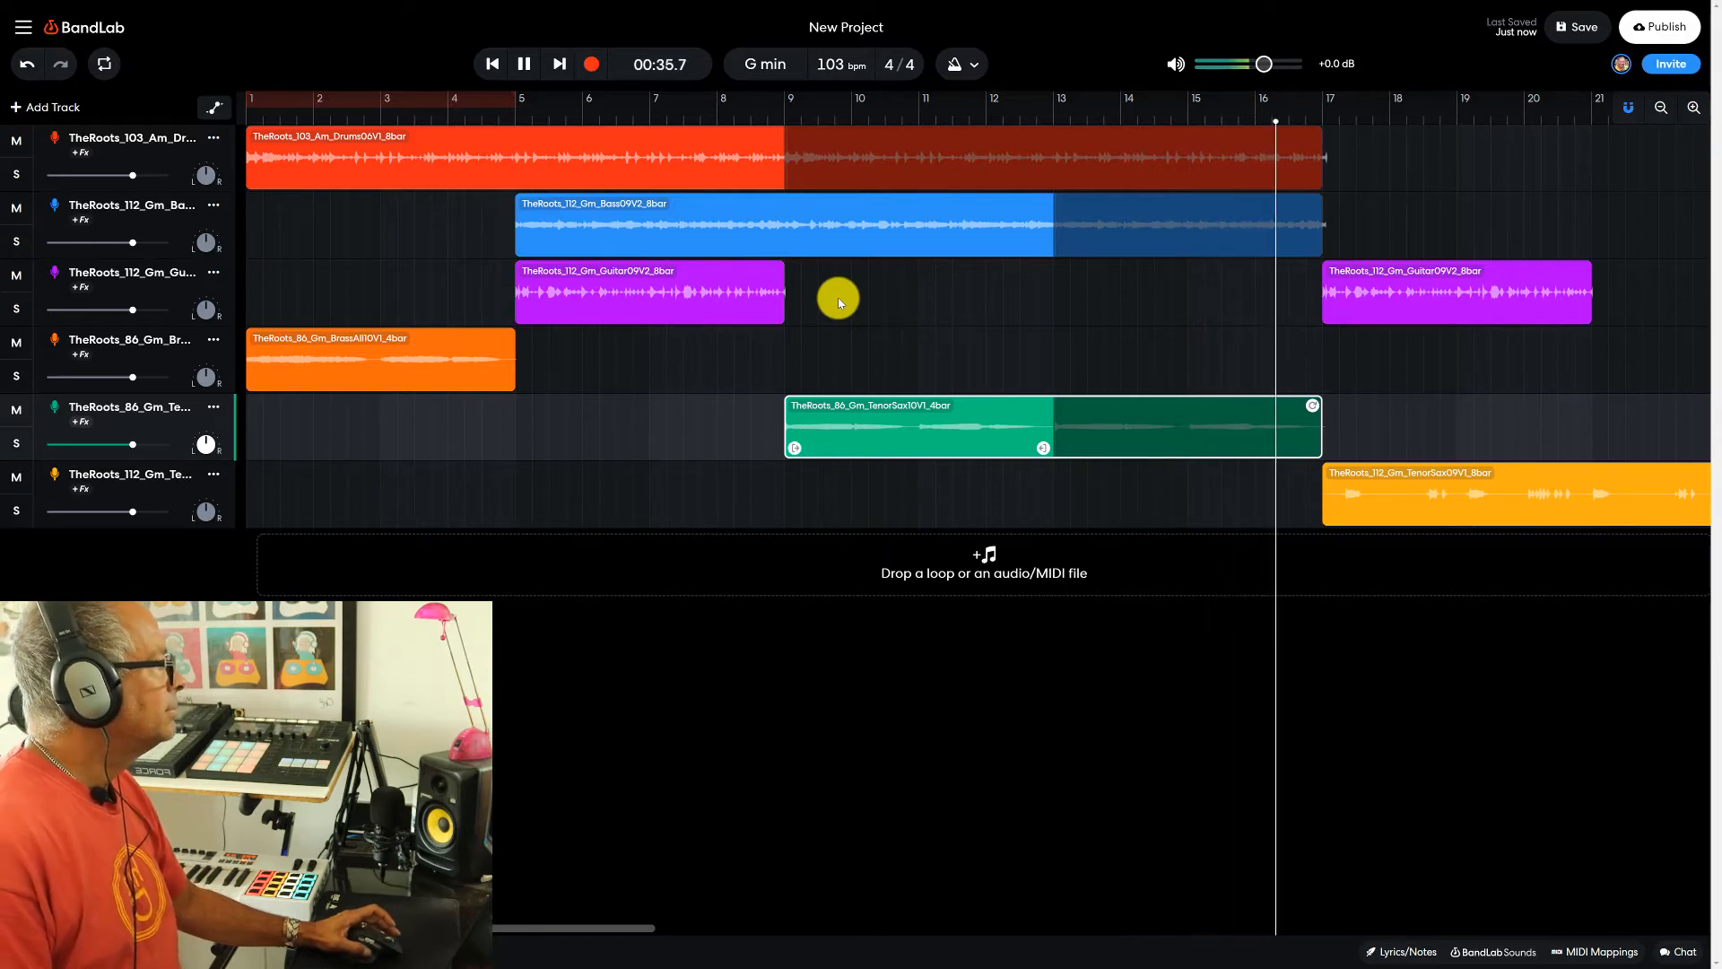
# - Loop the drum and bass clips up to bar 25, level with the end of the eight-bar tenor sax clip
pyautogui.click(777, 153)
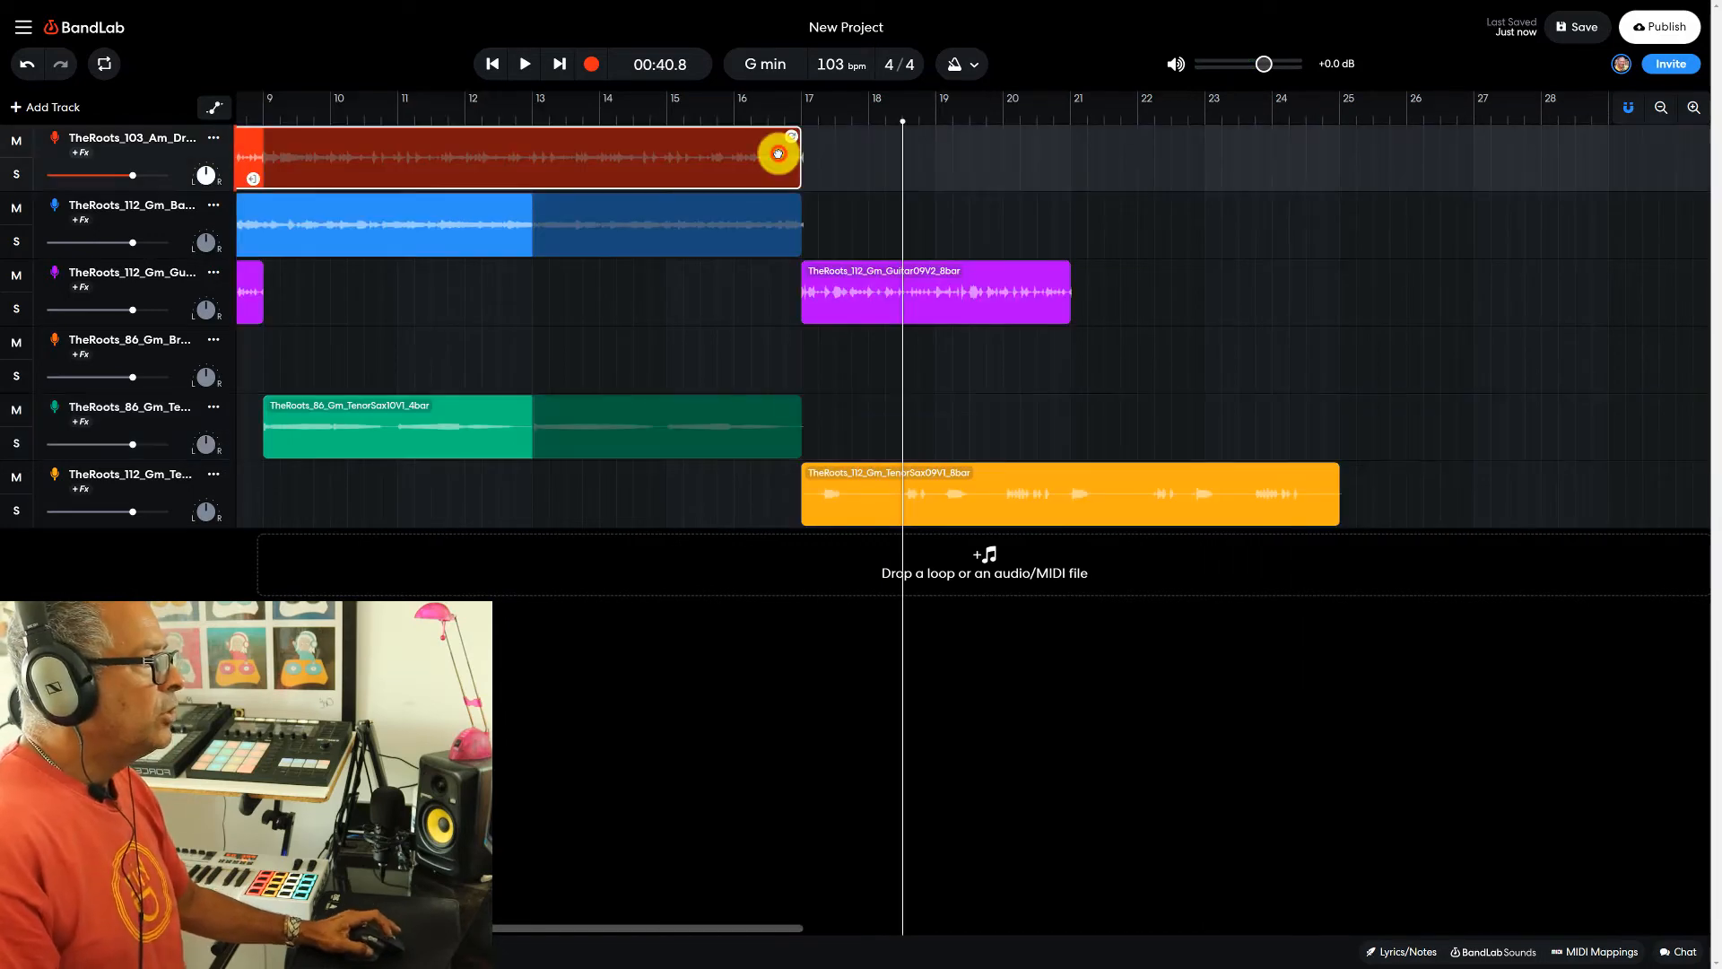
pyautogui.moveTo(794, 137); pyautogui.dragTo(1332, 155)
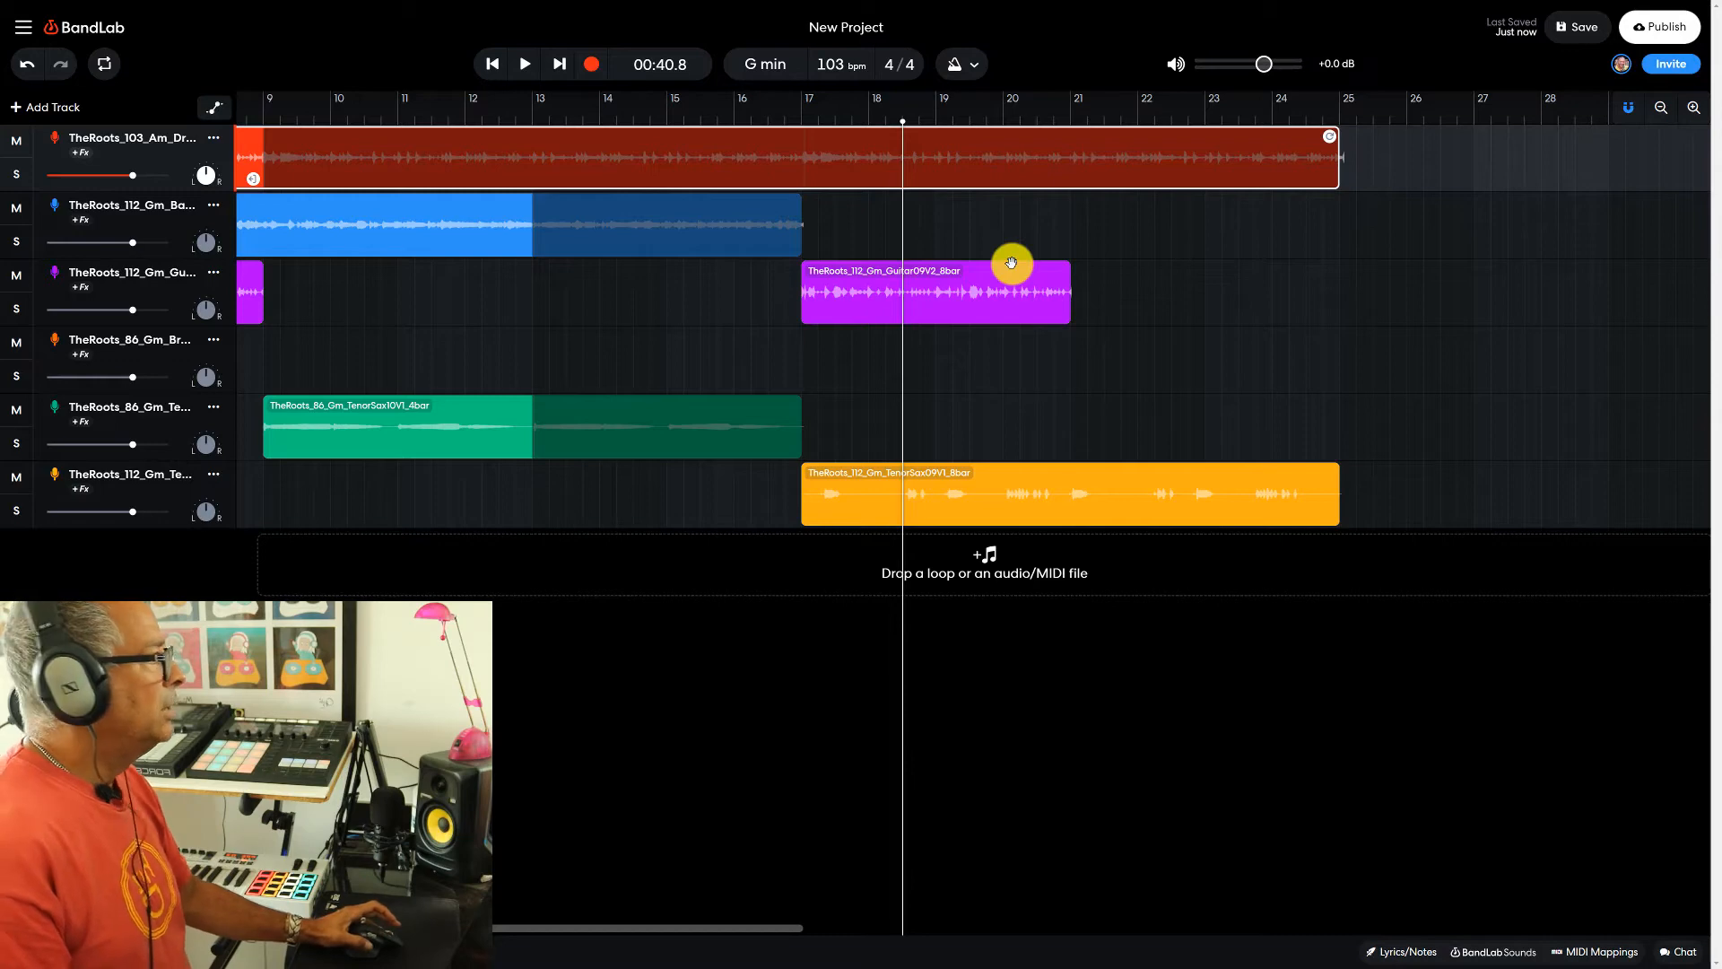
pyautogui.click(720, 233)
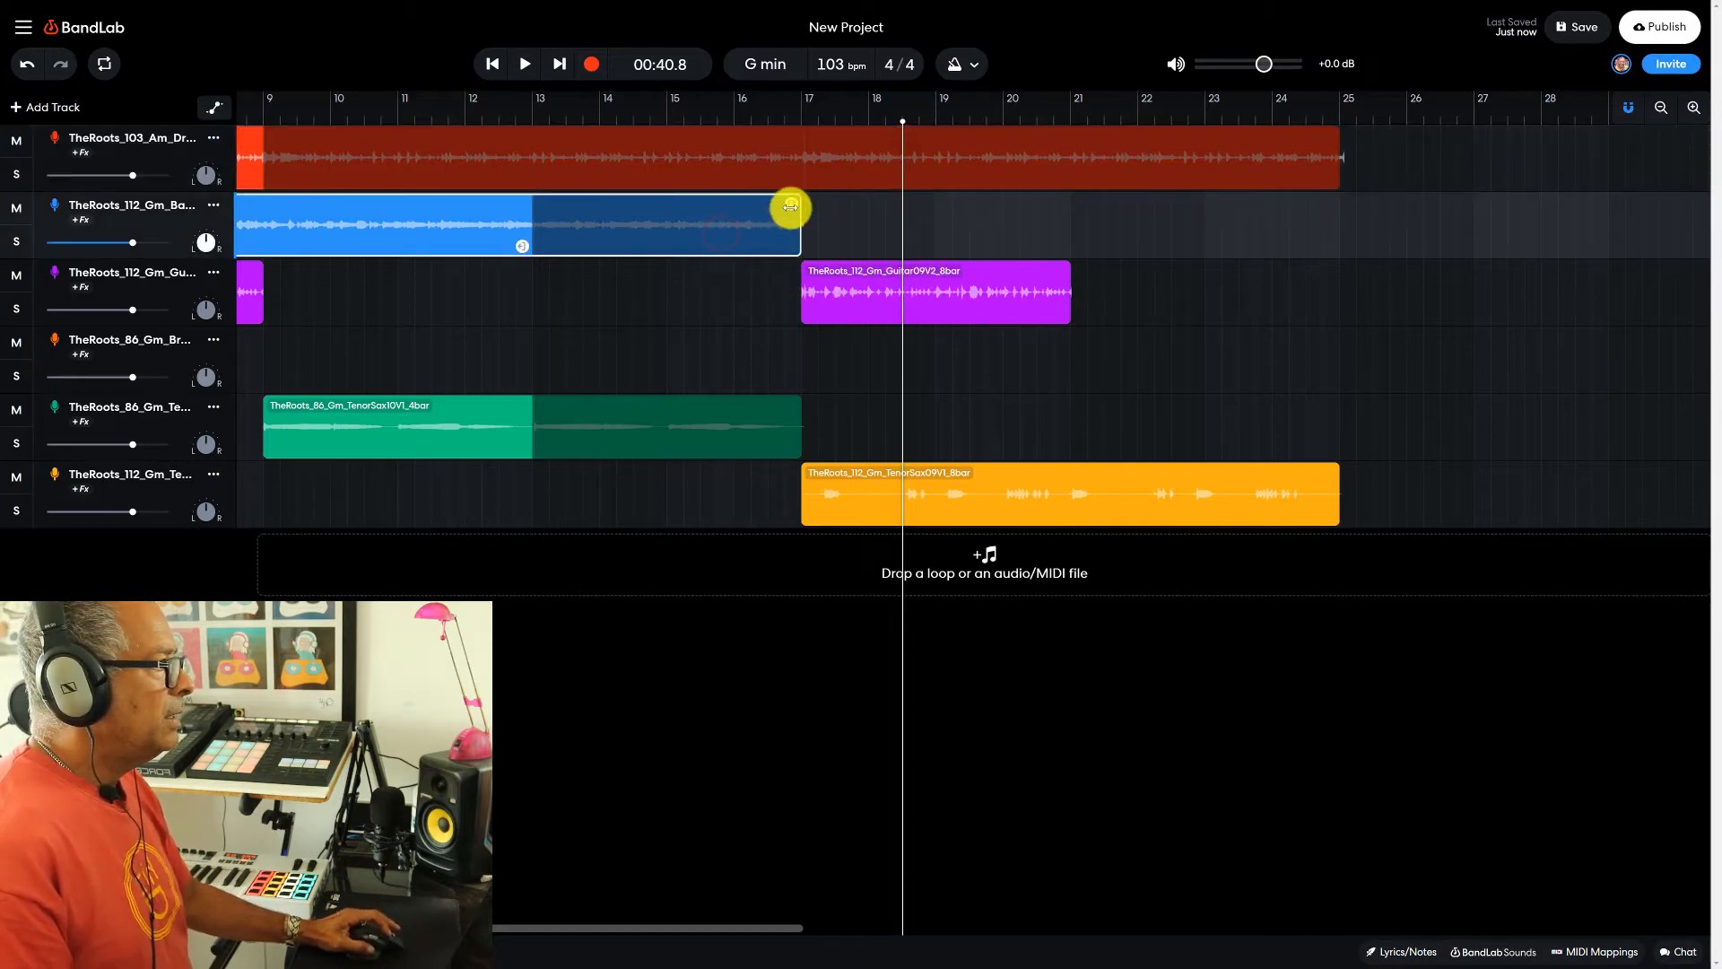
pyautogui.moveTo(801, 207); pyautogui.dragTo(1320, 202)
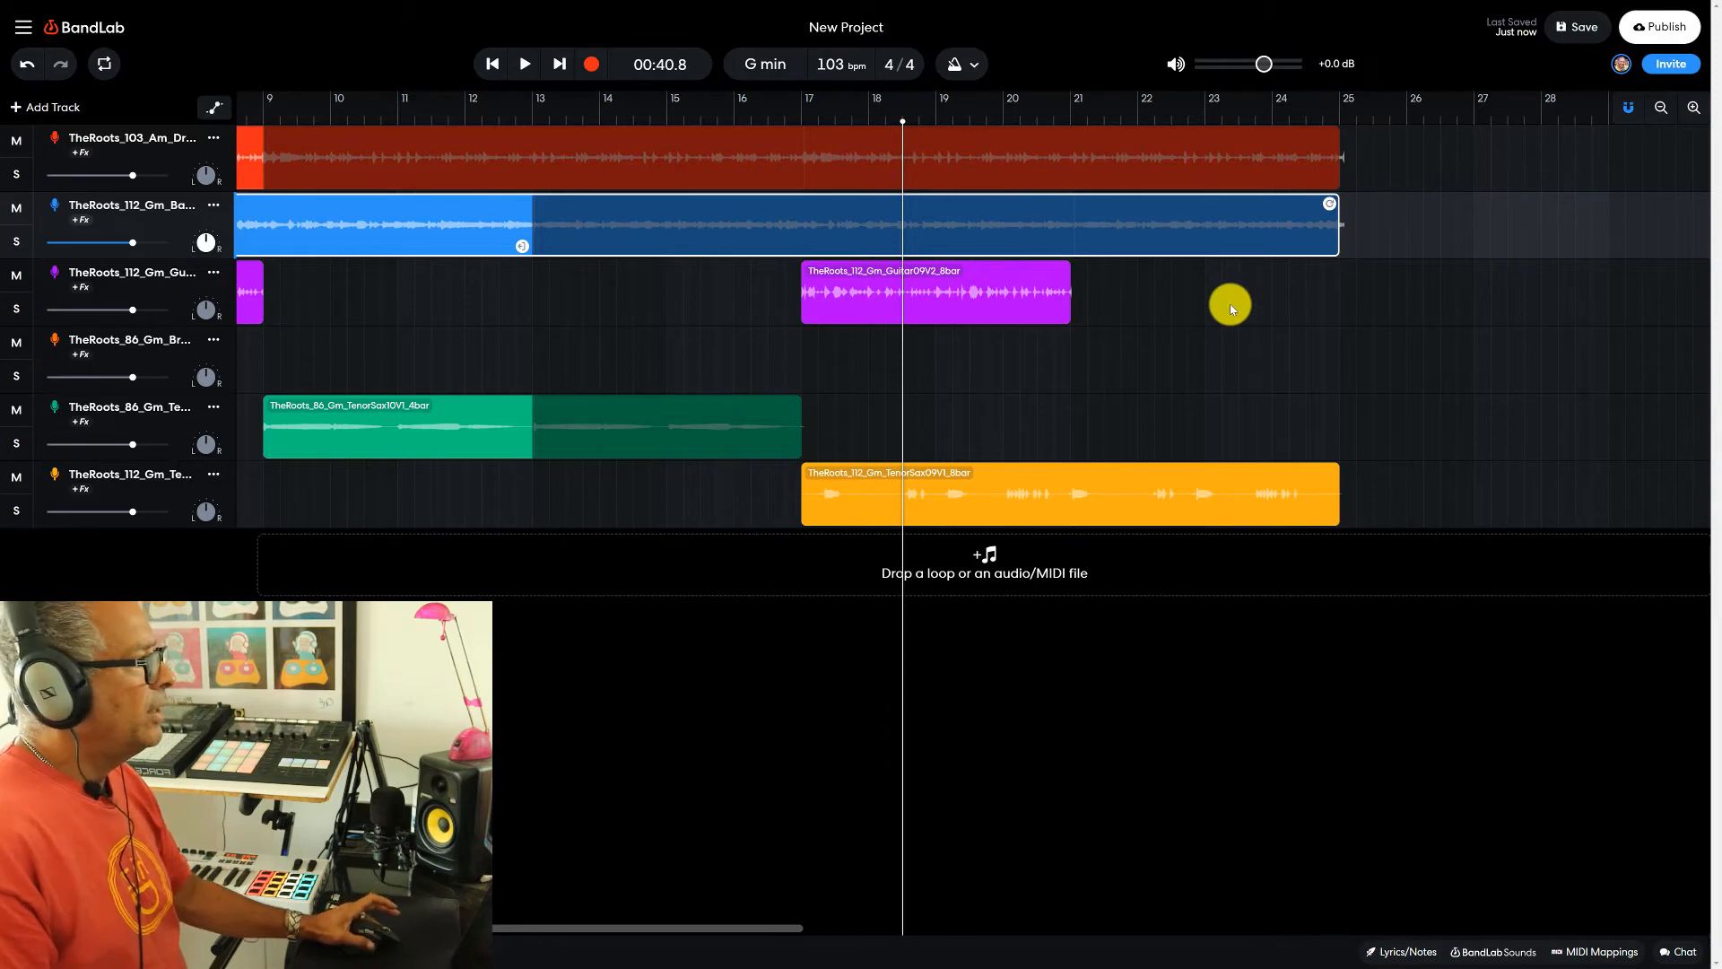
# - Play the section from bar 17, stopping just before bar 25
pyautogui.click(803, 119)
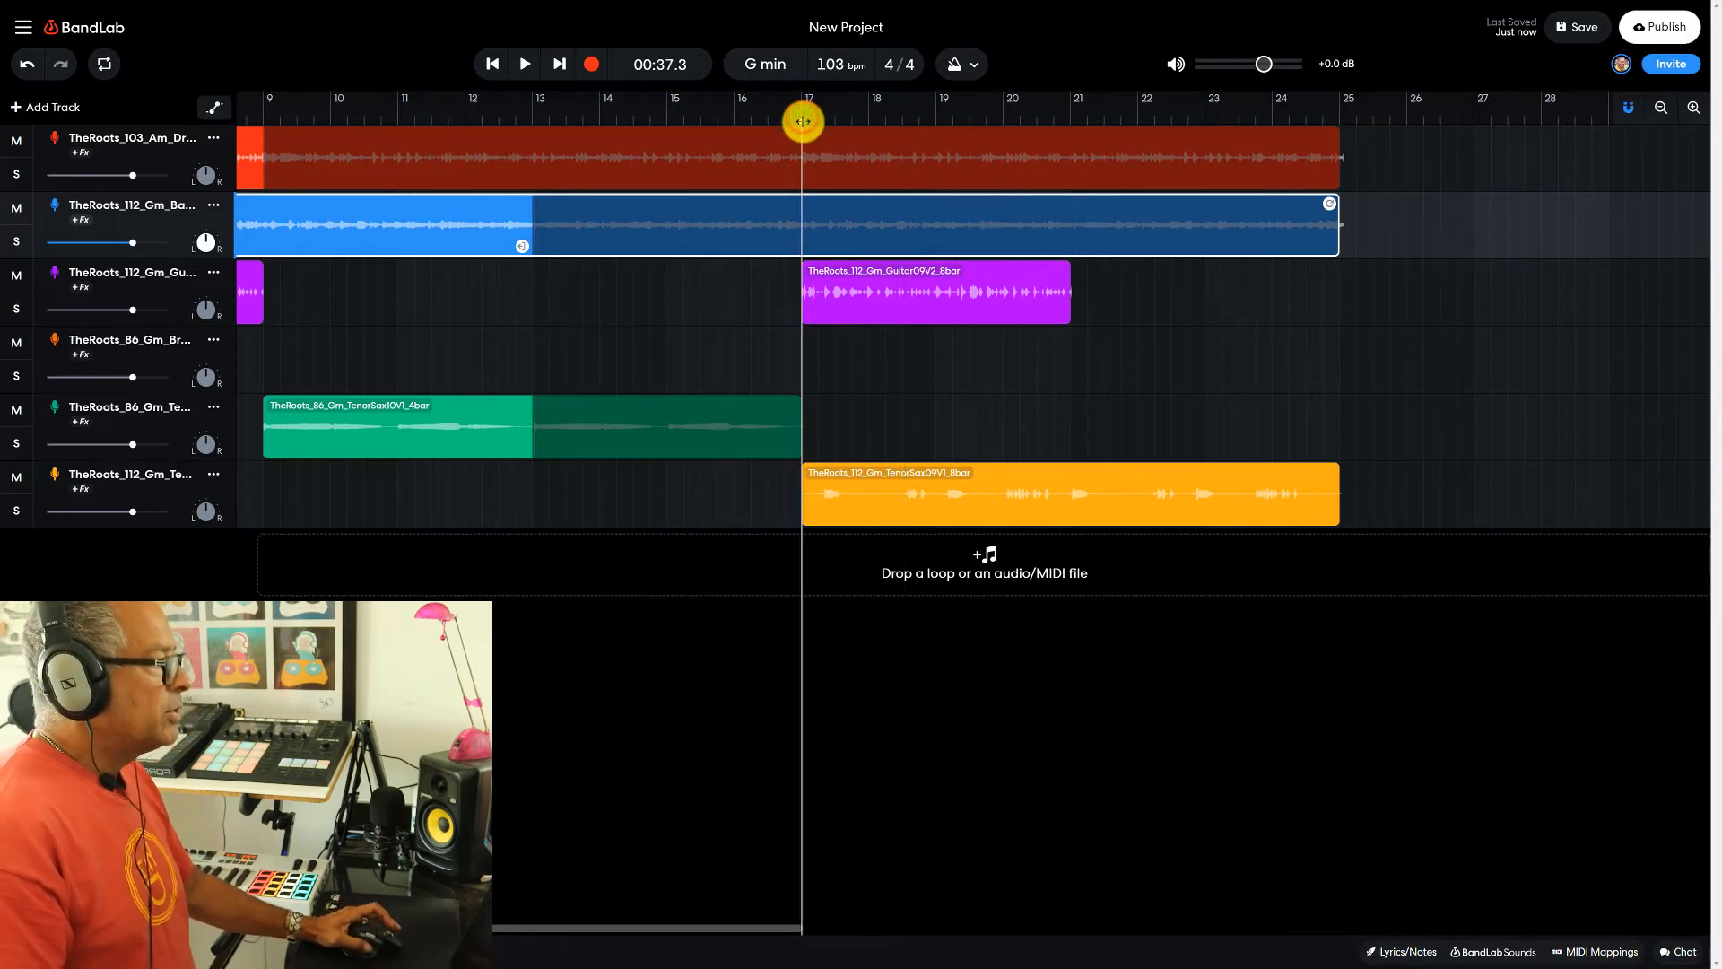
pyautogui.press('space')
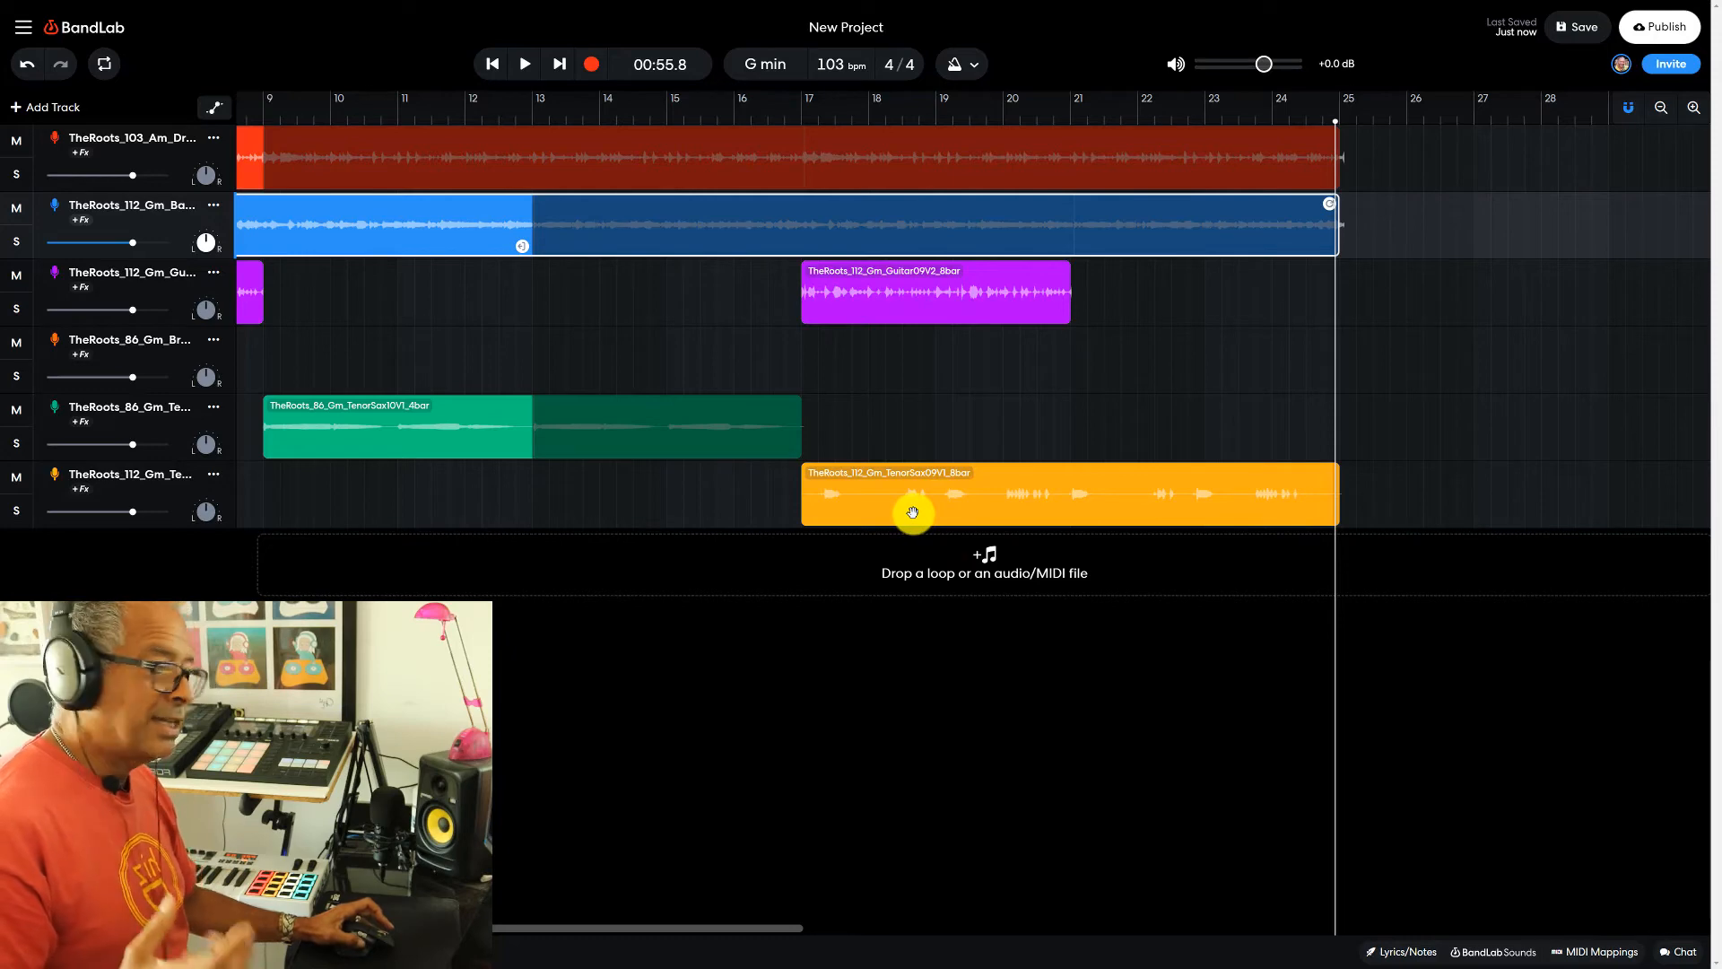
# - Move the second guitar clip to start at bar 21 and play from bar 17 until just past bar 25
pyautogui.moveTo(814, 290); pyautogui.dragTo(1087, 282)
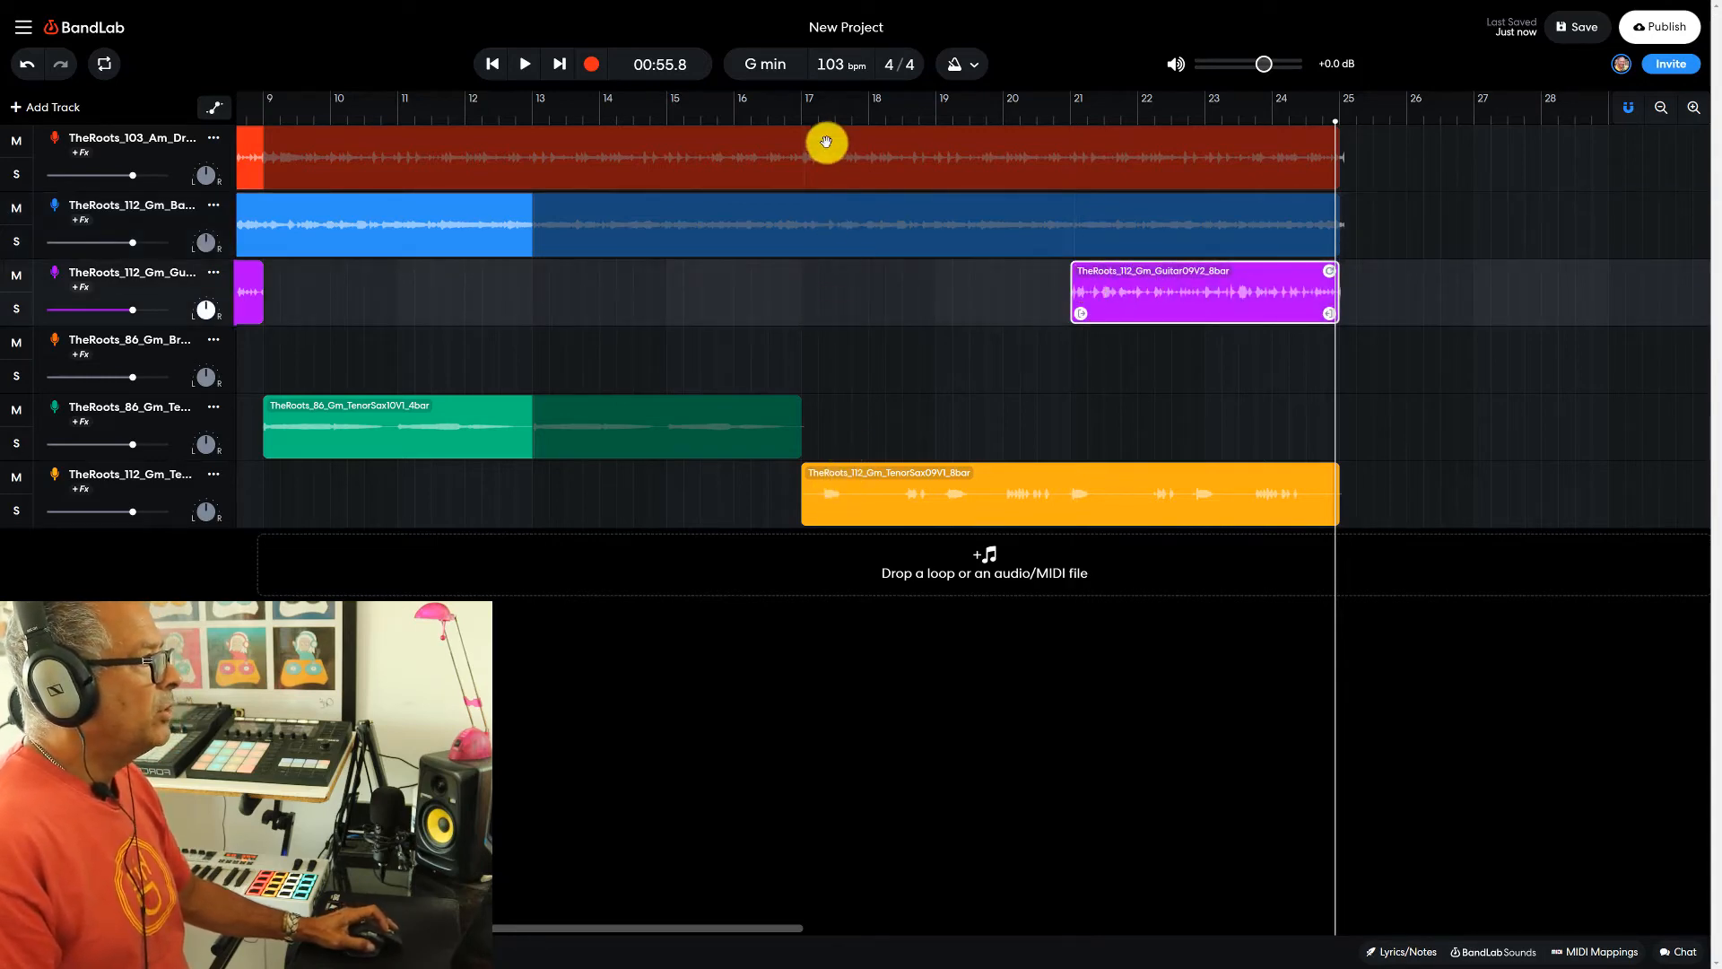
pyautogui.click(802, 119)
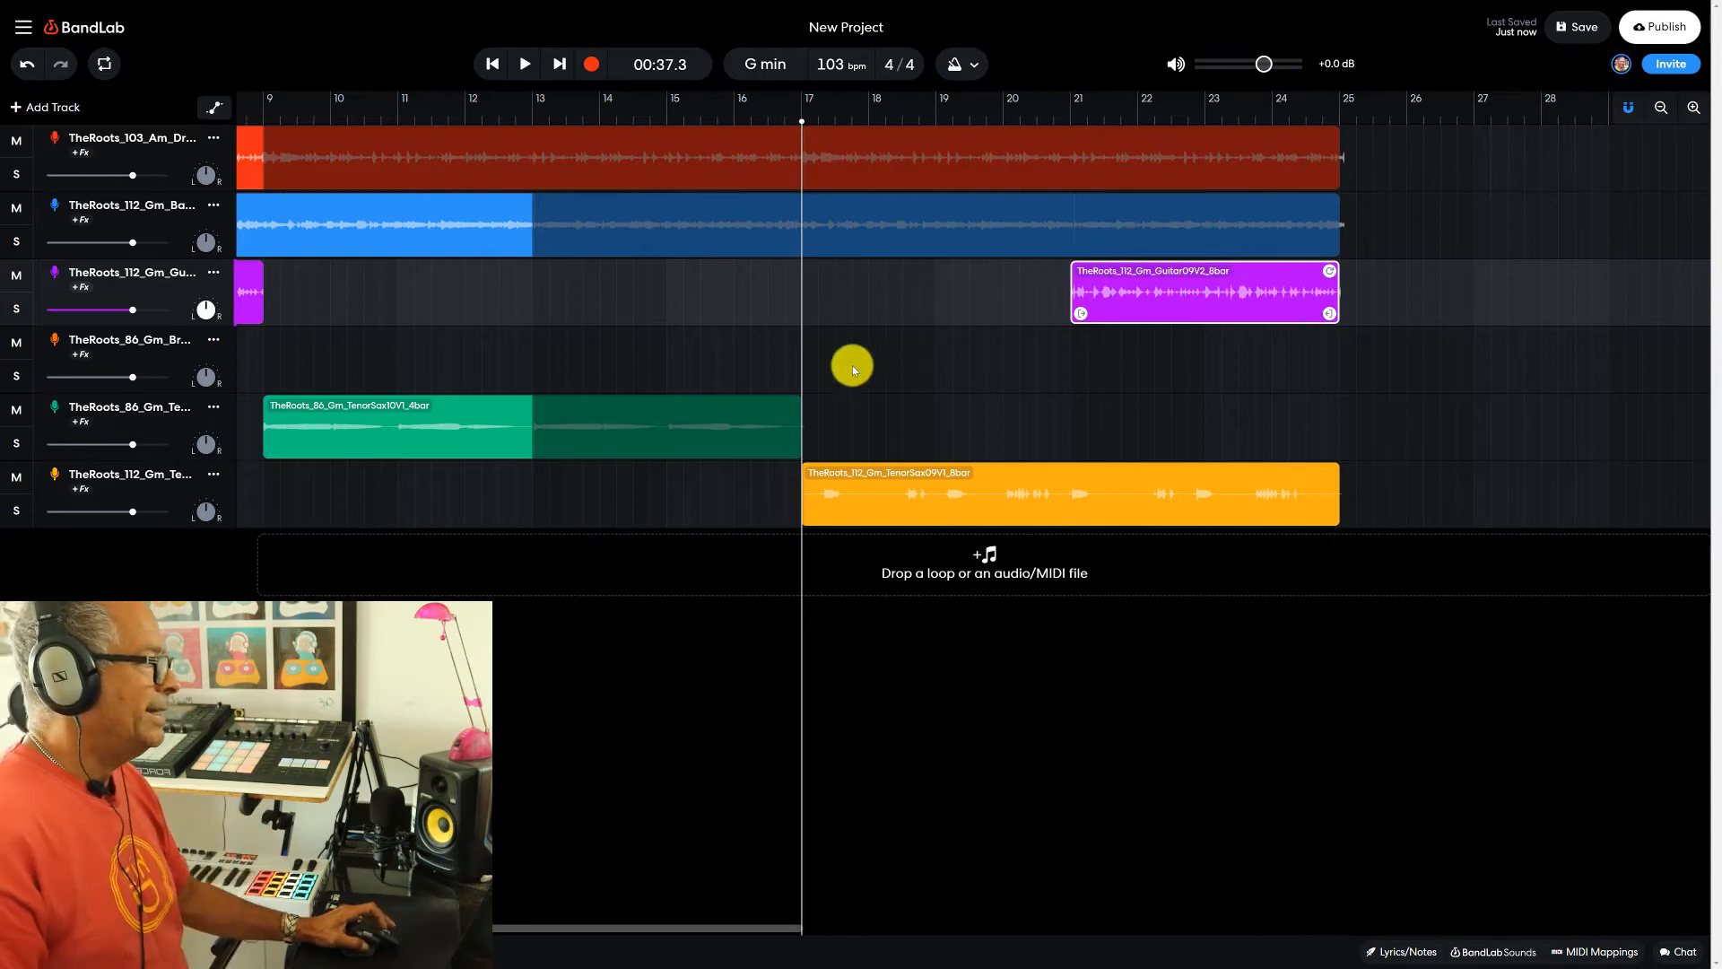
pyautogui.click(524, 66)
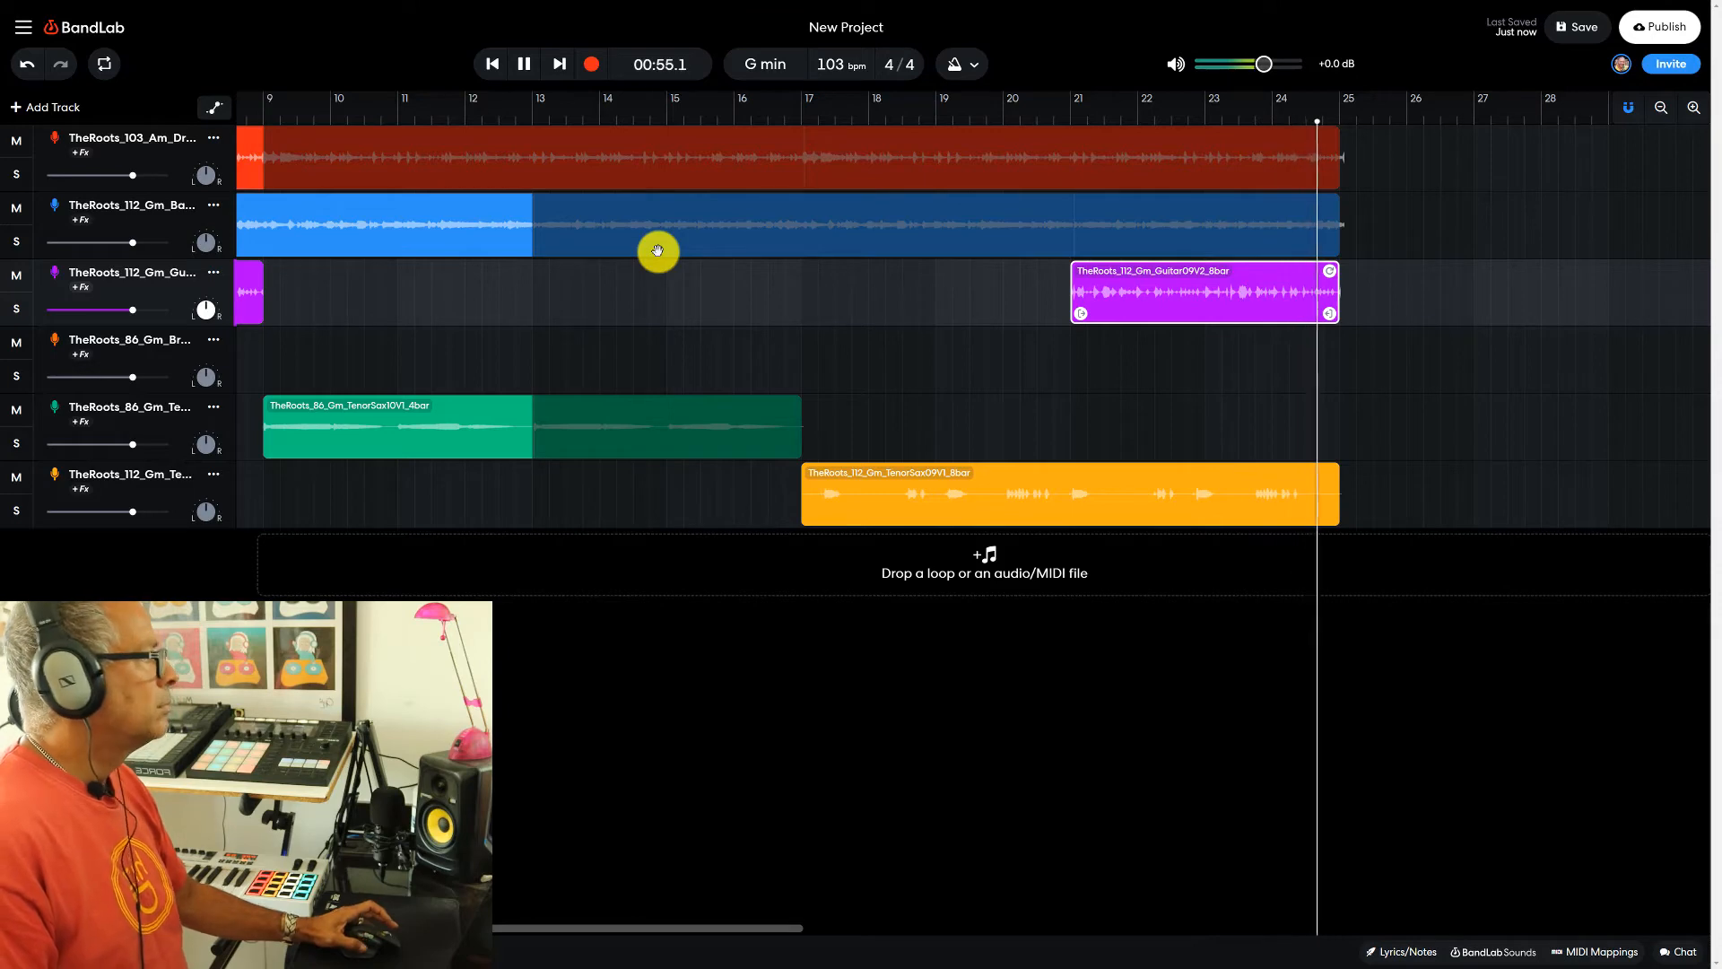
pyautogui.press('space')
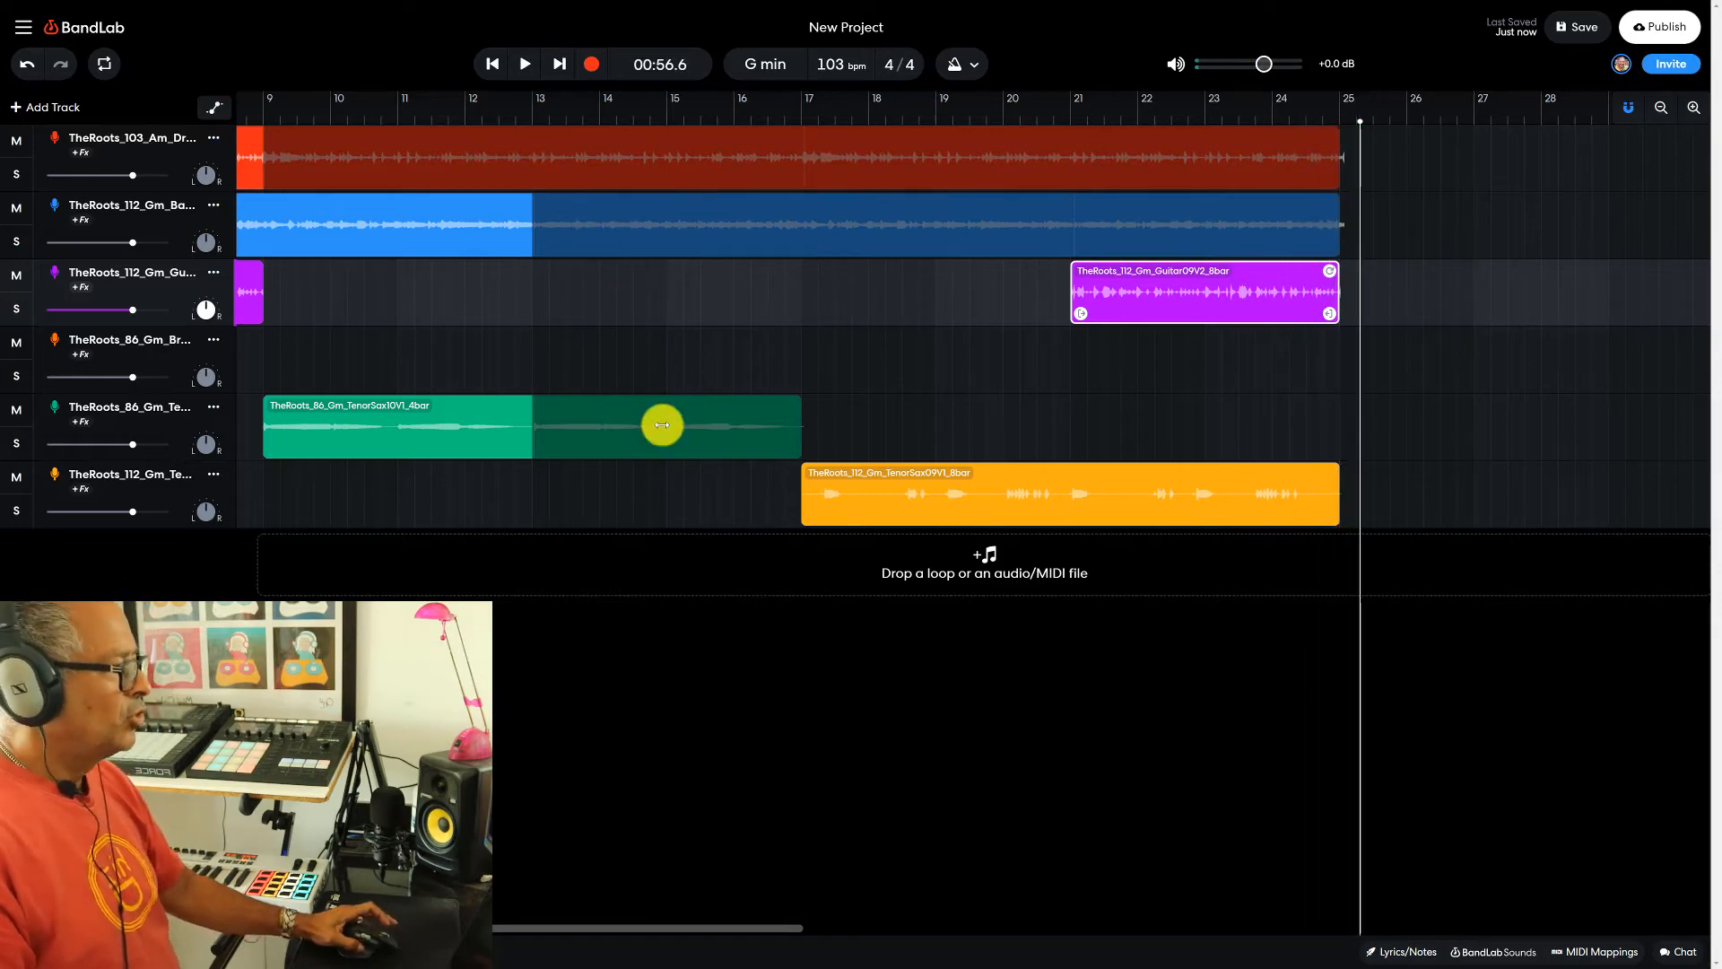
# - Extend the looped drum and bass clips up to bar 33 and place the playhead at their end
pyautogui.click(1659, 107)
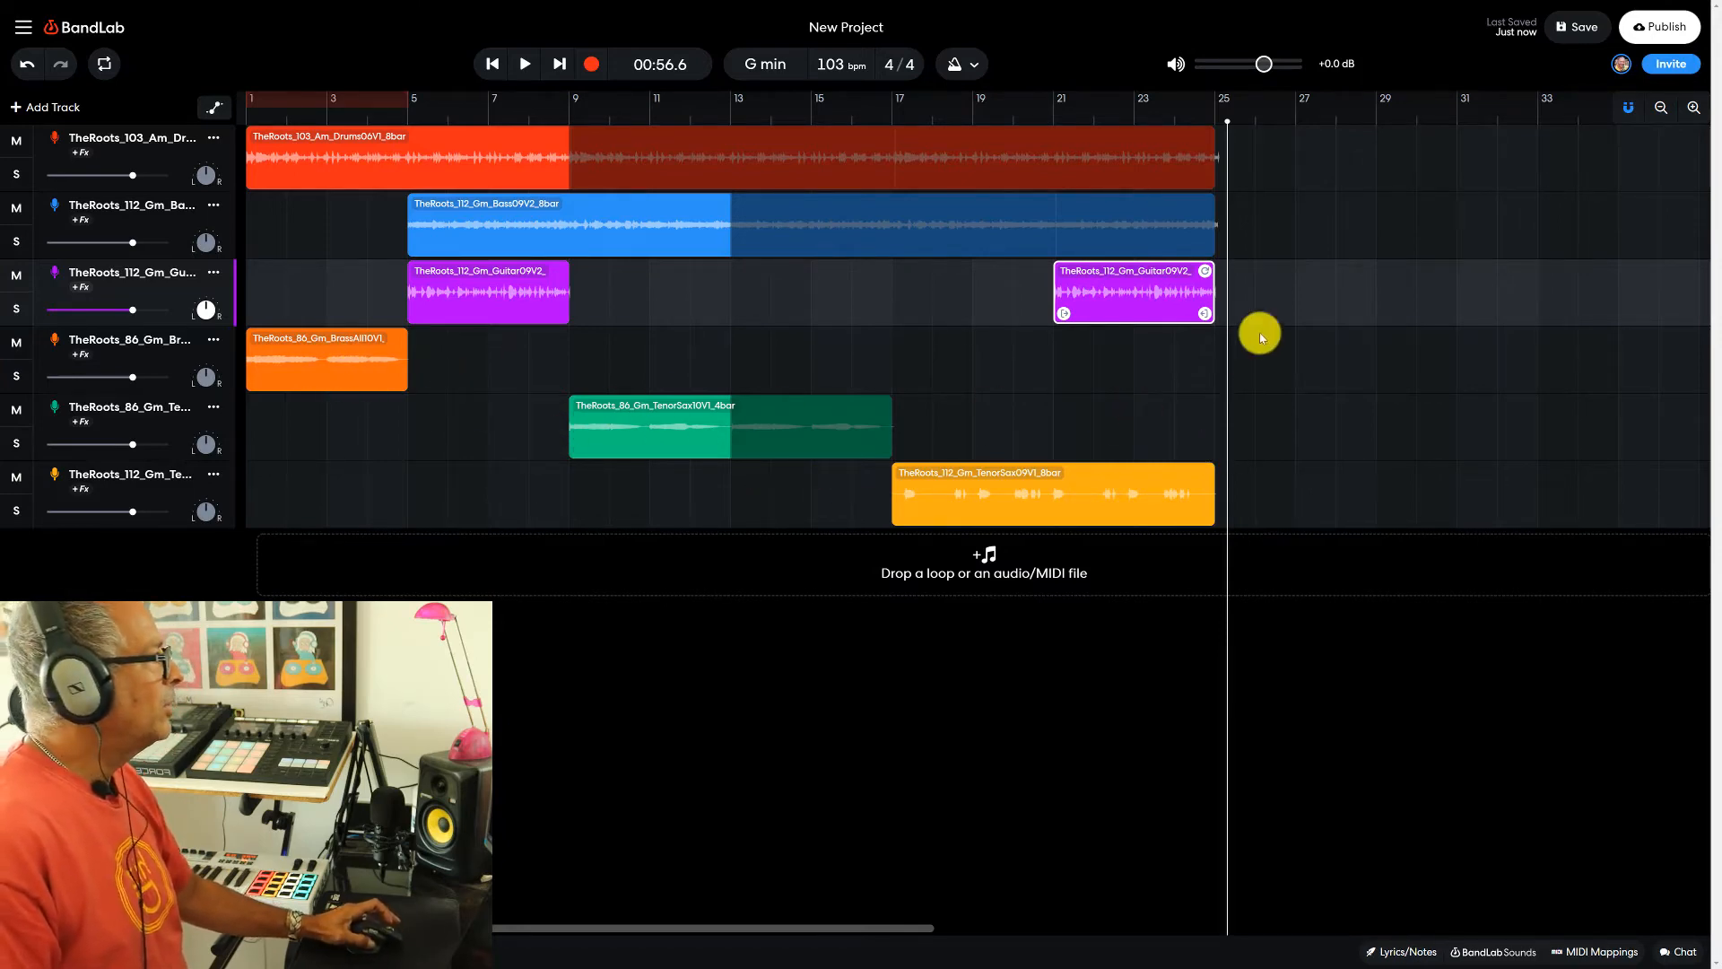
pyautogui.click(1214, 116)
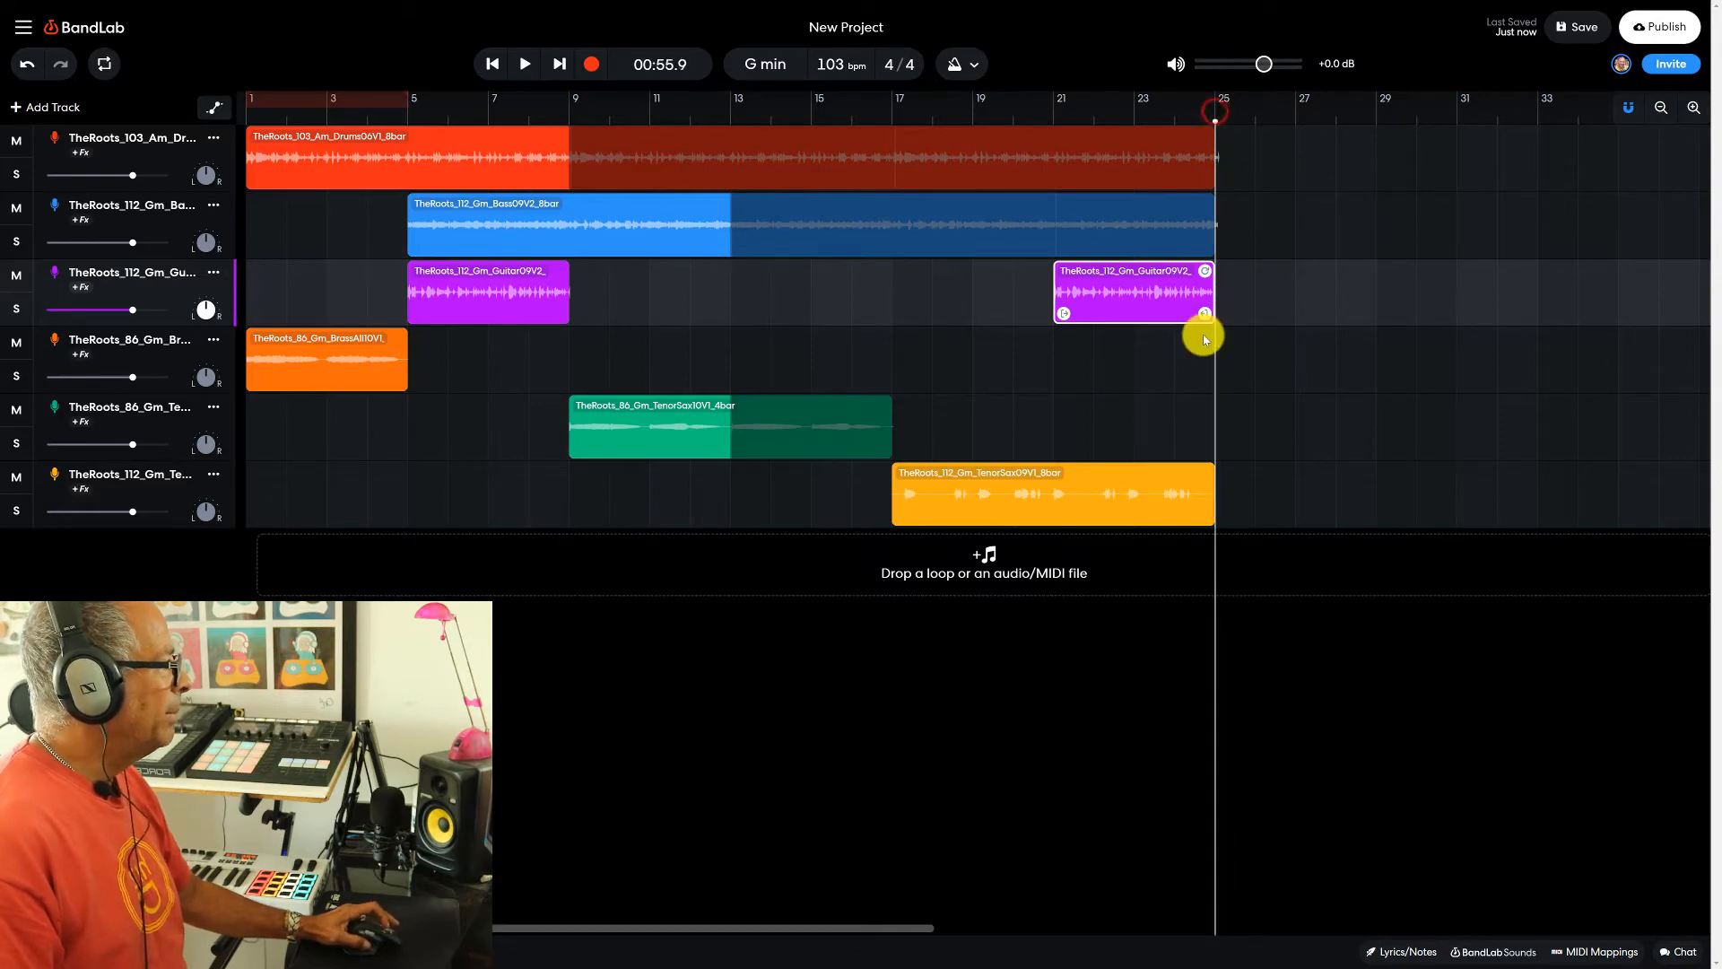
pyautogui.click(1088, 163)
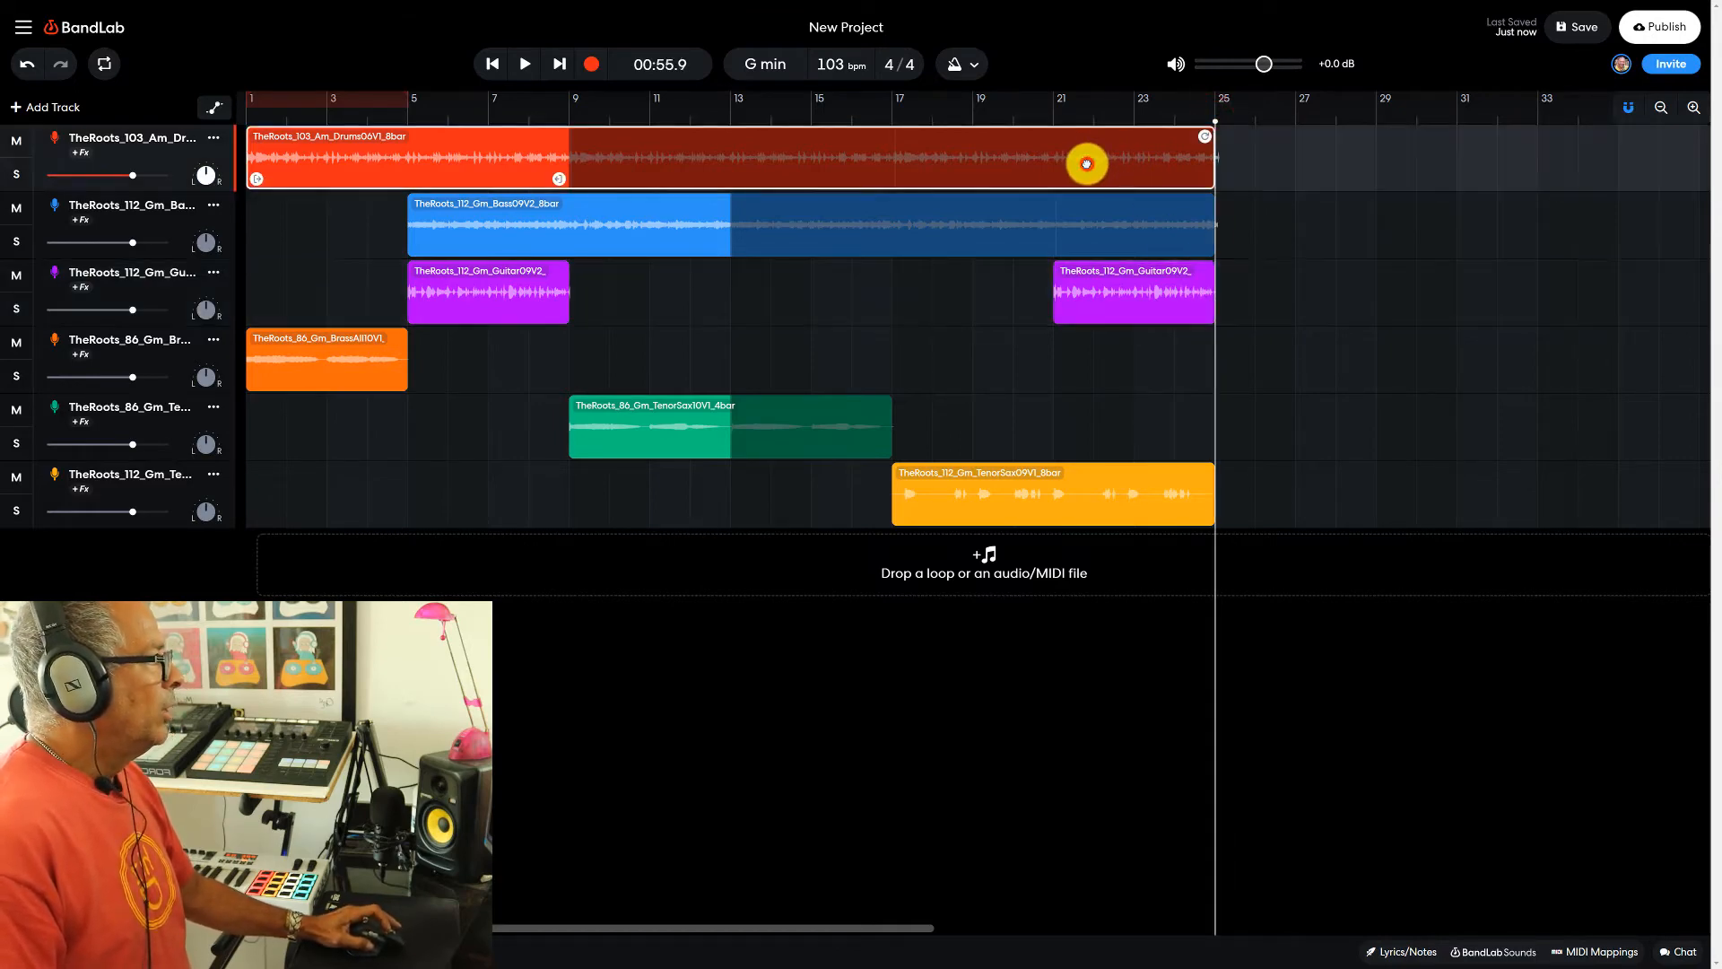
pyautogui.moveTo(1208, 138)
pyautogui.mouseDown()
pyautogui.moveTo(1710, 104)
pyautogui.moveTo(1704, 132)
pyautogui.moveTo(1183, 136)
pyautogui.mouseUp()
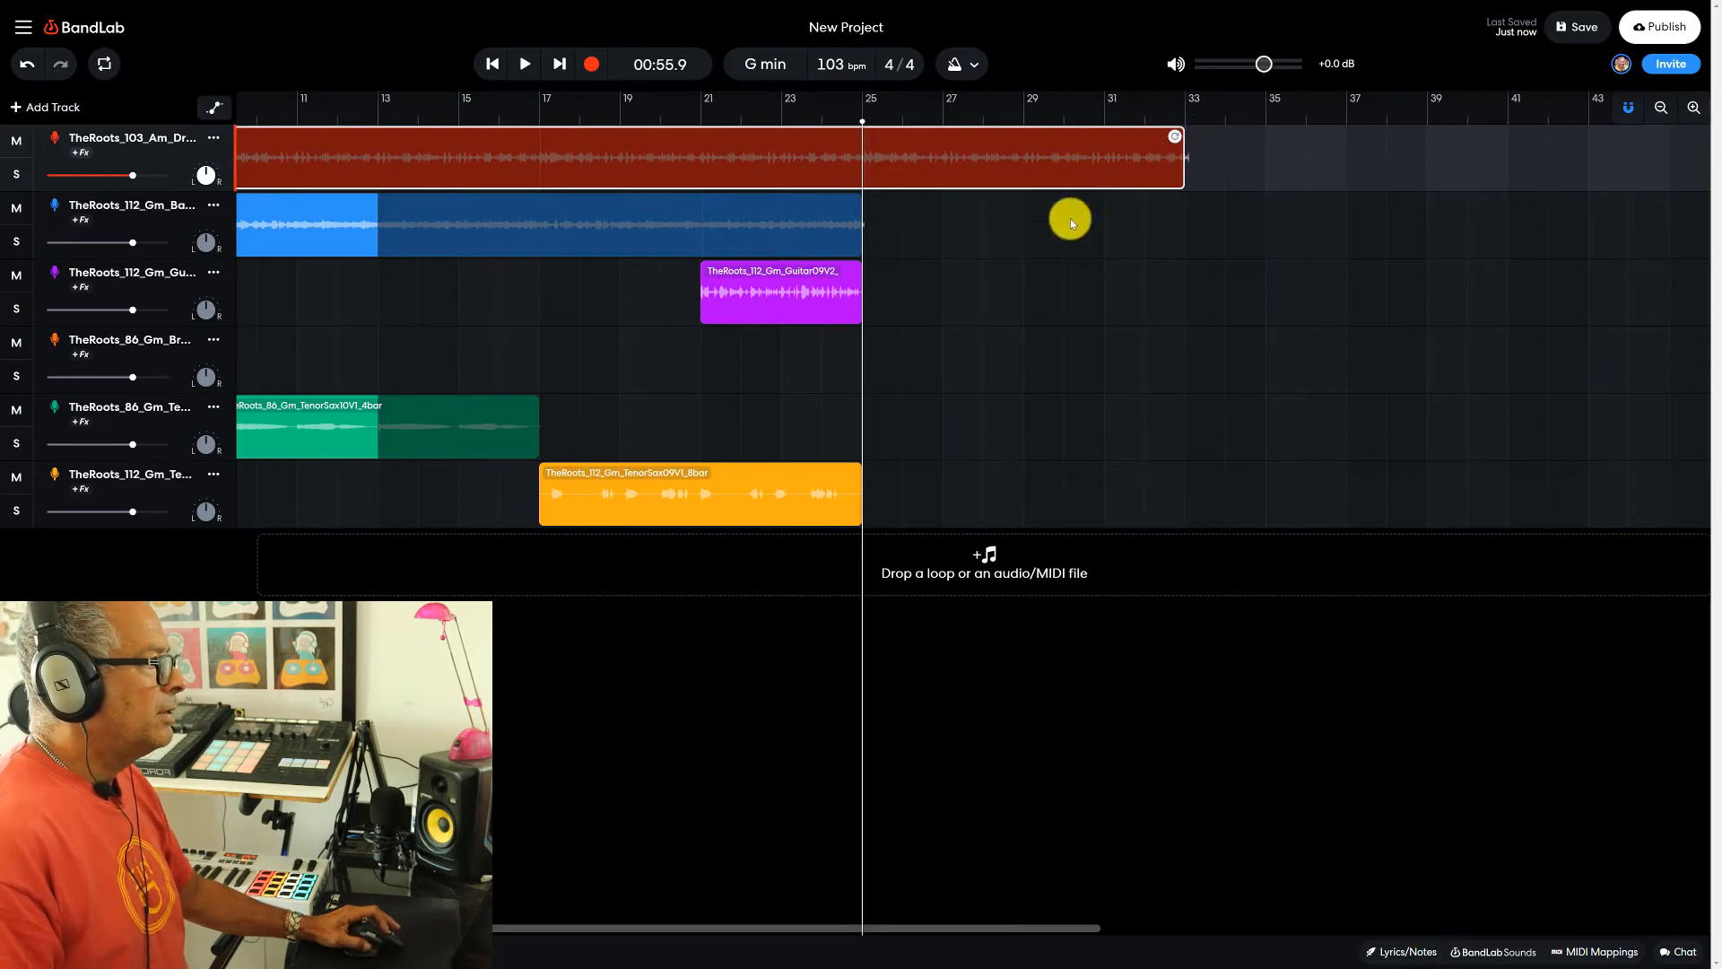
pyautogui.click(826, 231)
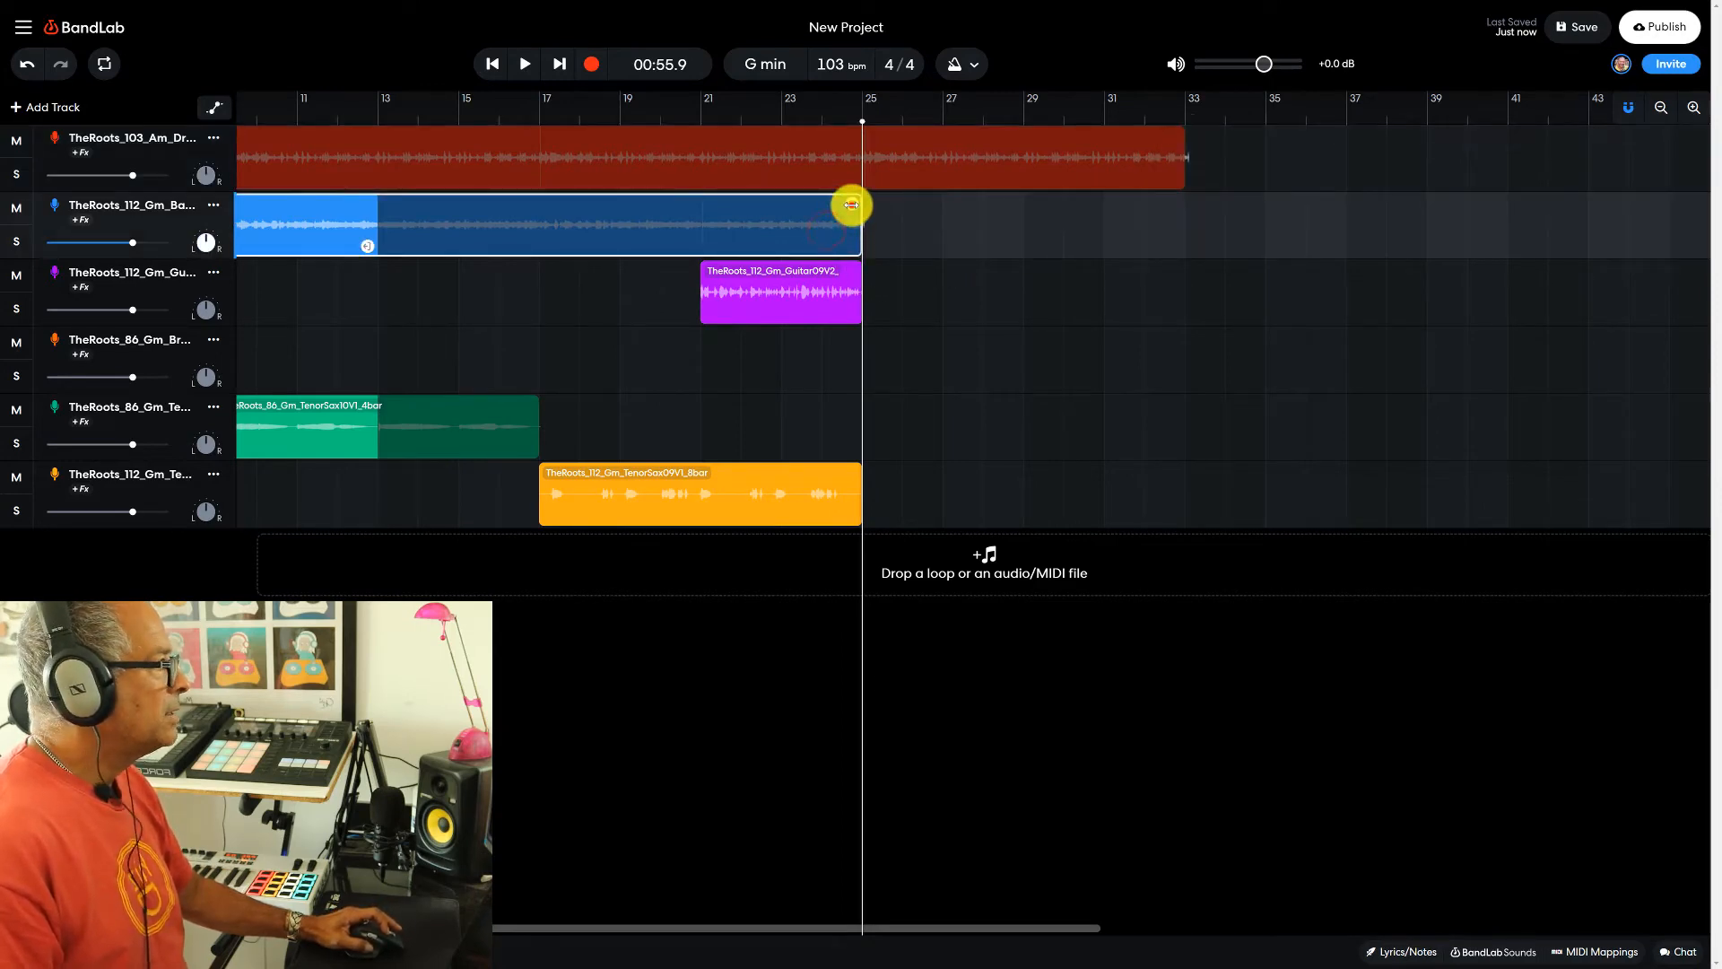
pyautogui.moveTo(851, 205); pyautogui.dragTo(1187, 201)
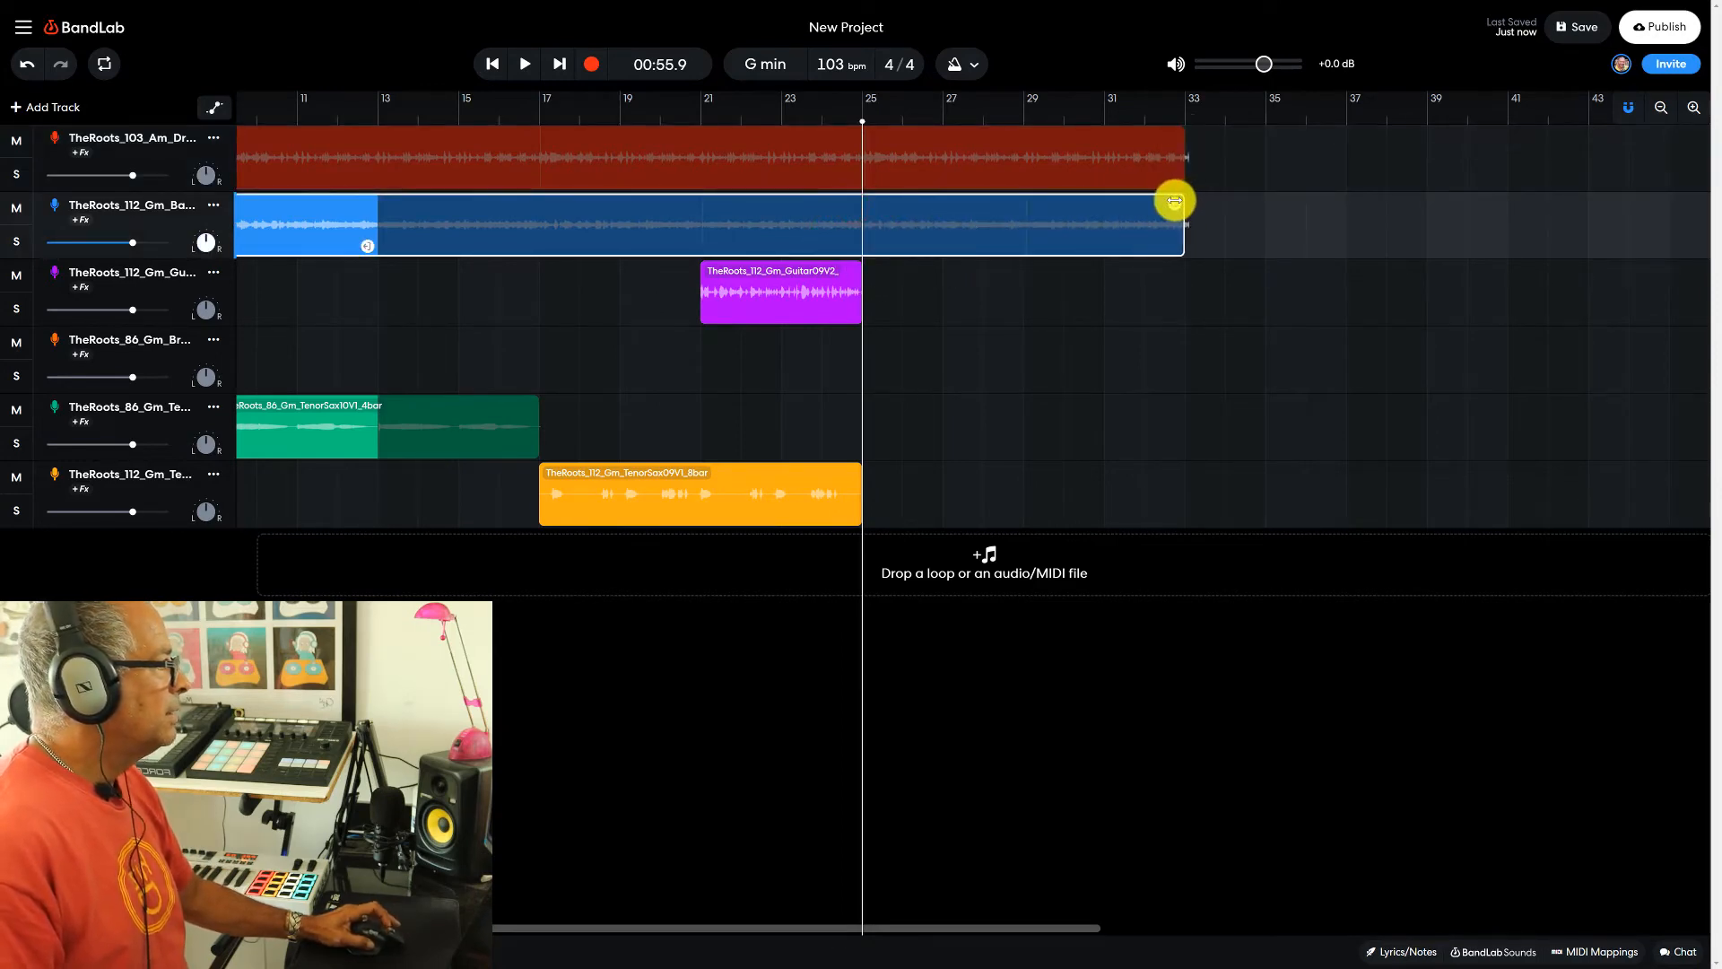
pyautogui.click(1185, 105)
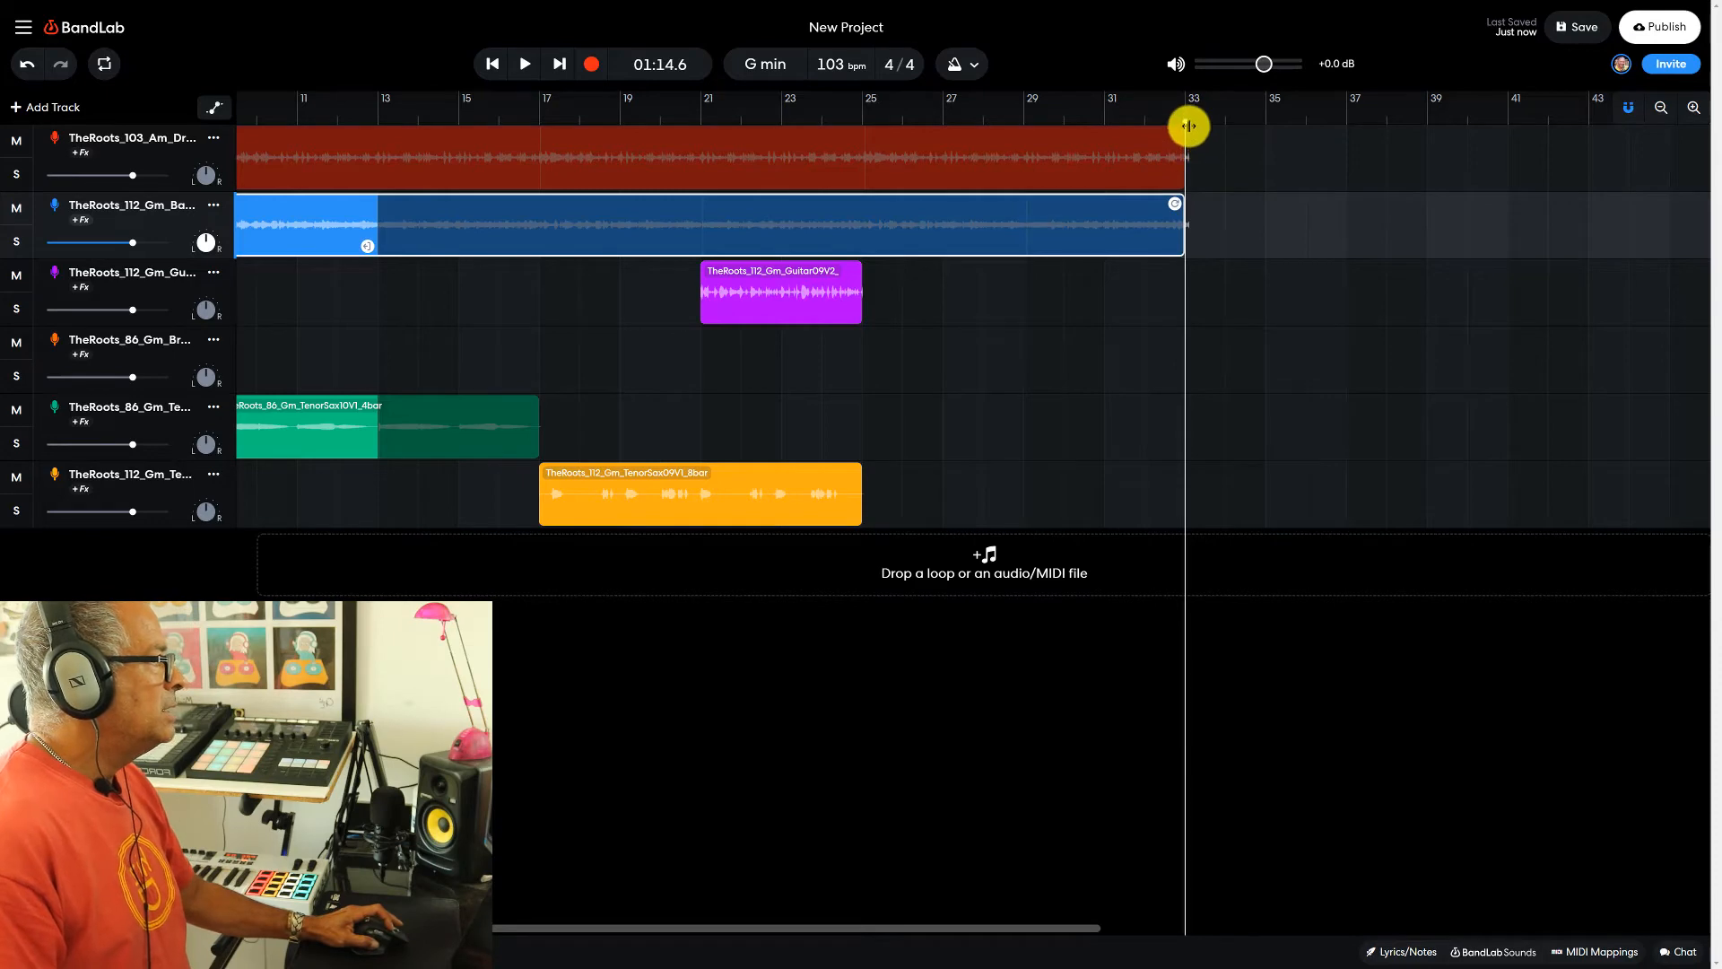
# - Select the second guitar clip and place the playhead at its start, bar 21
pyautogui.click(723, 290)
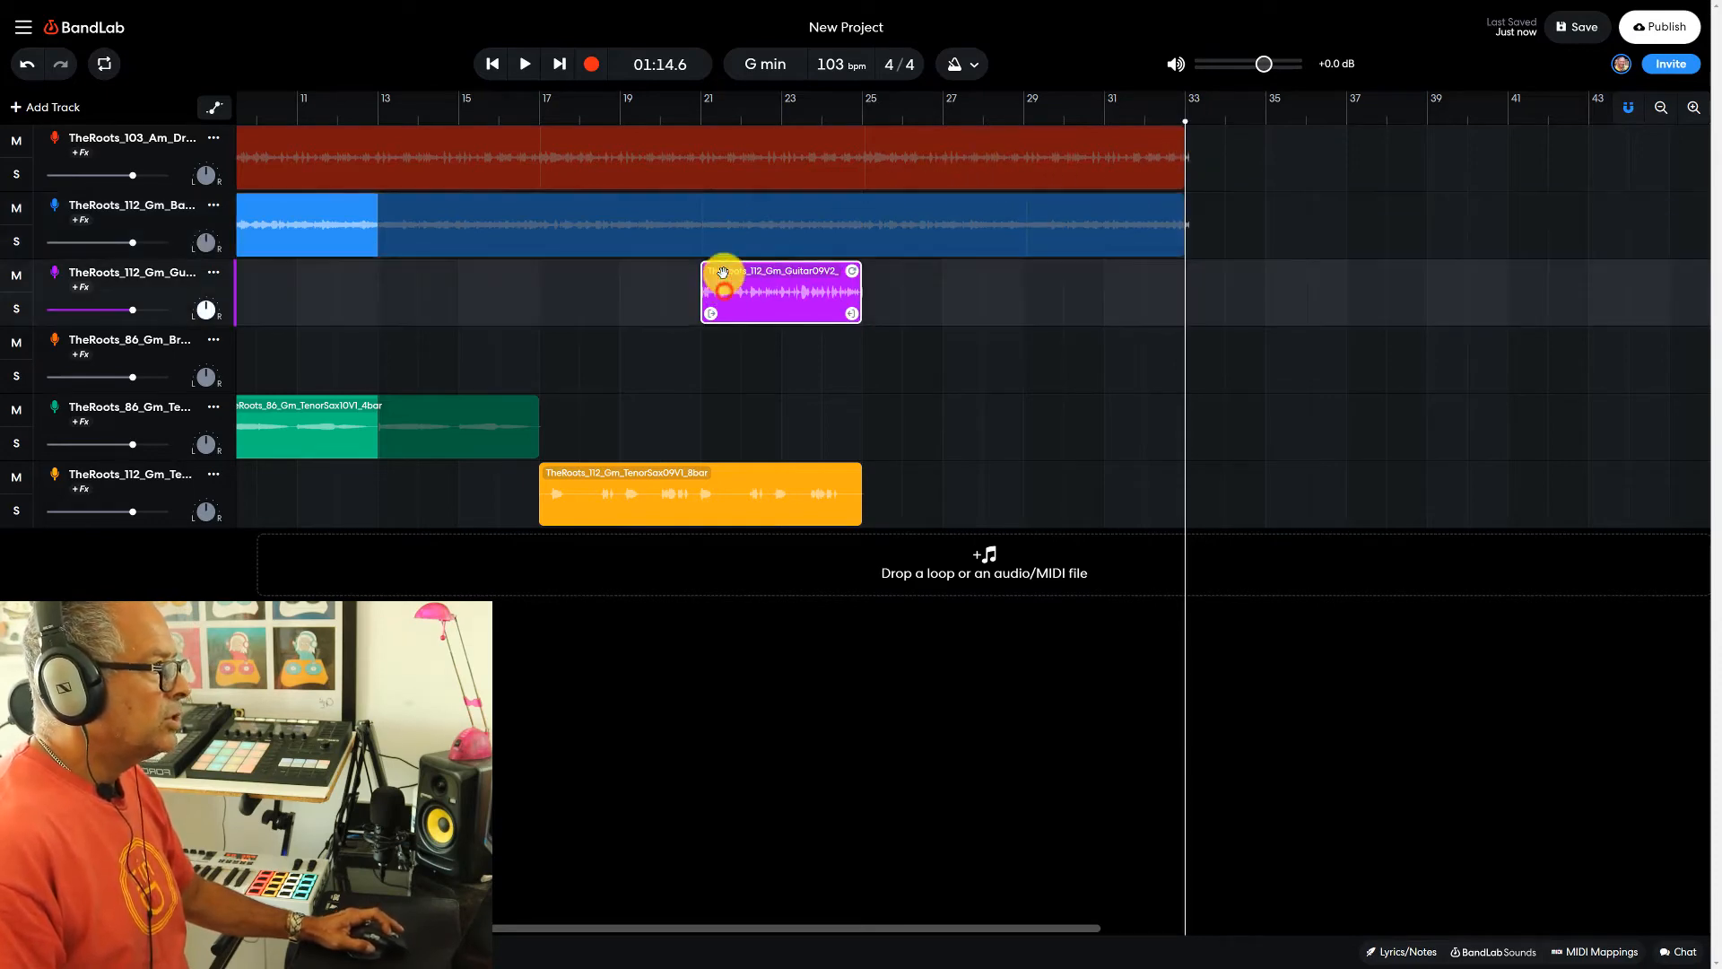
pyautogui.click(702, 118)
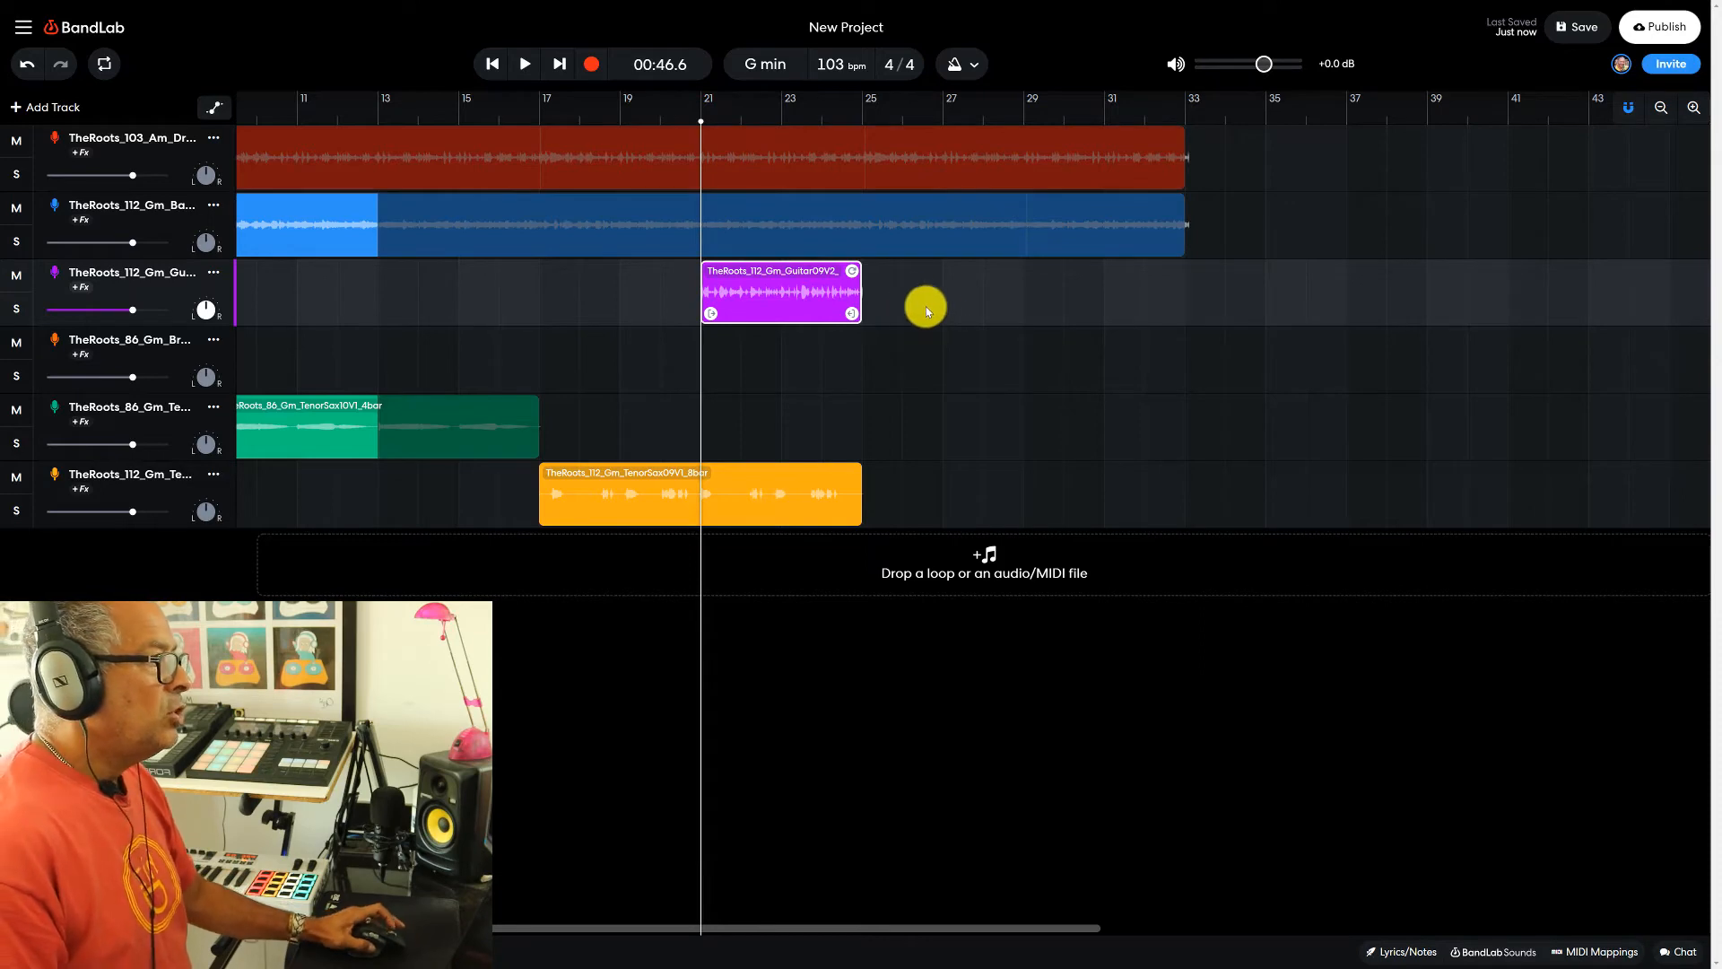
# - Examine the available grid sizes and try shifting the second guitar clip with the Smart grid
pyautogui.click(23, 30)
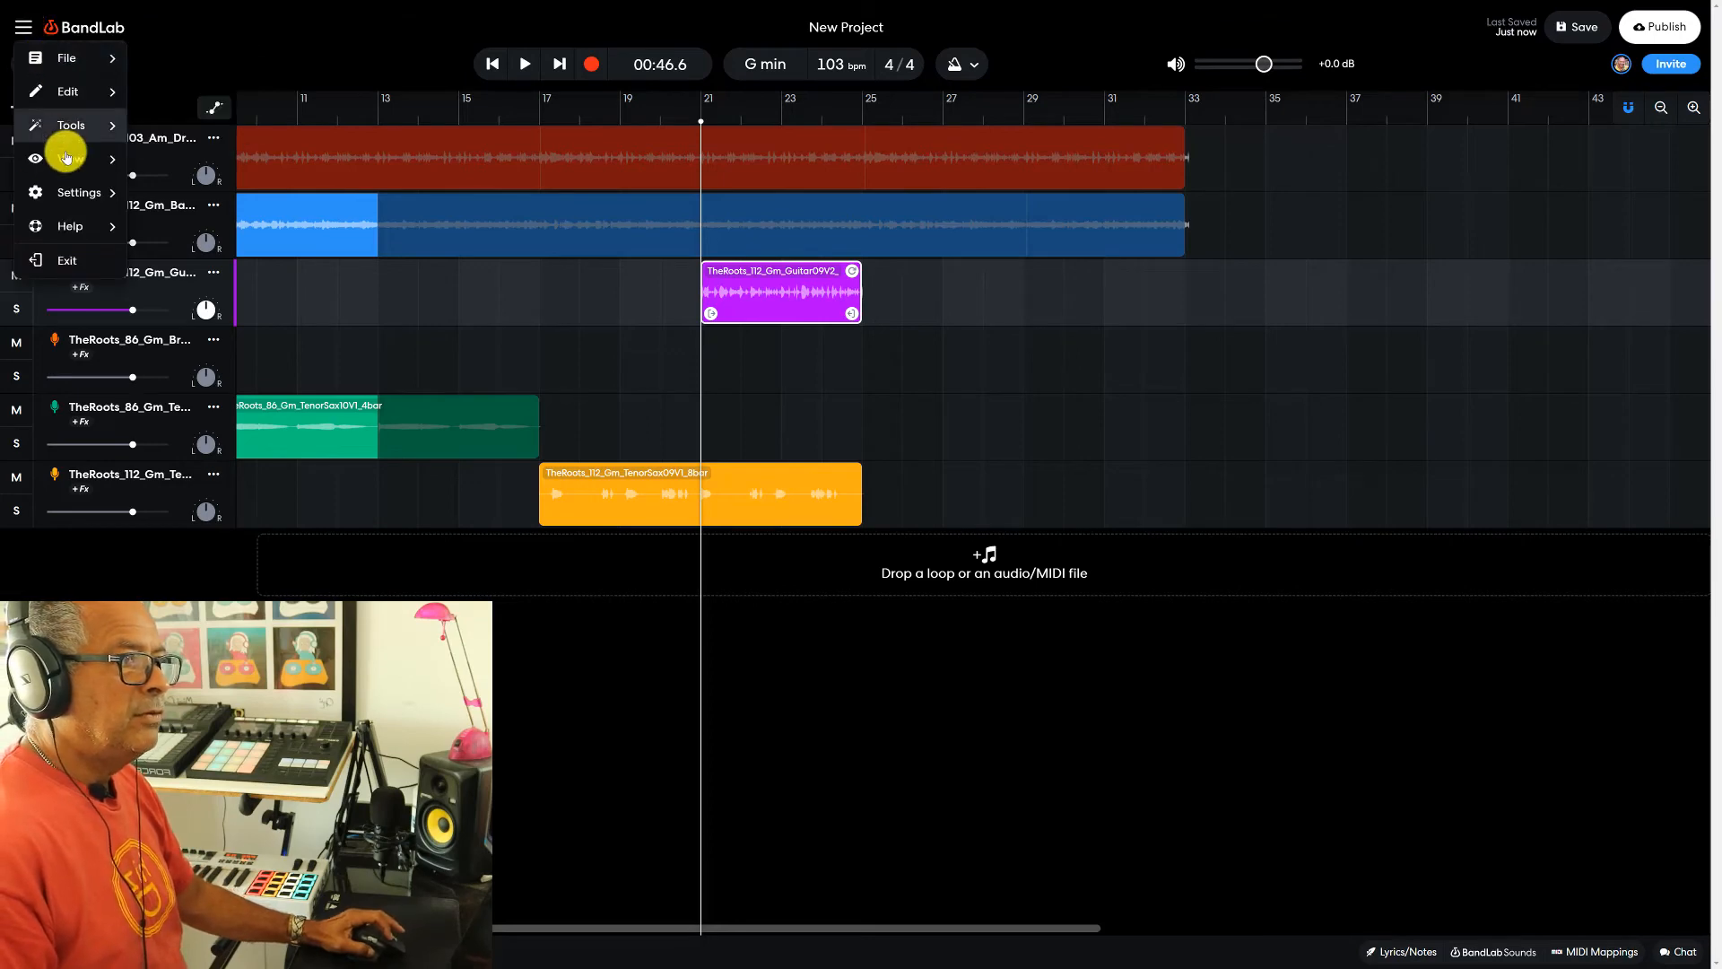
pyautogui.moveTo(69, 162)
pyautogui.moveTo(190, 162)
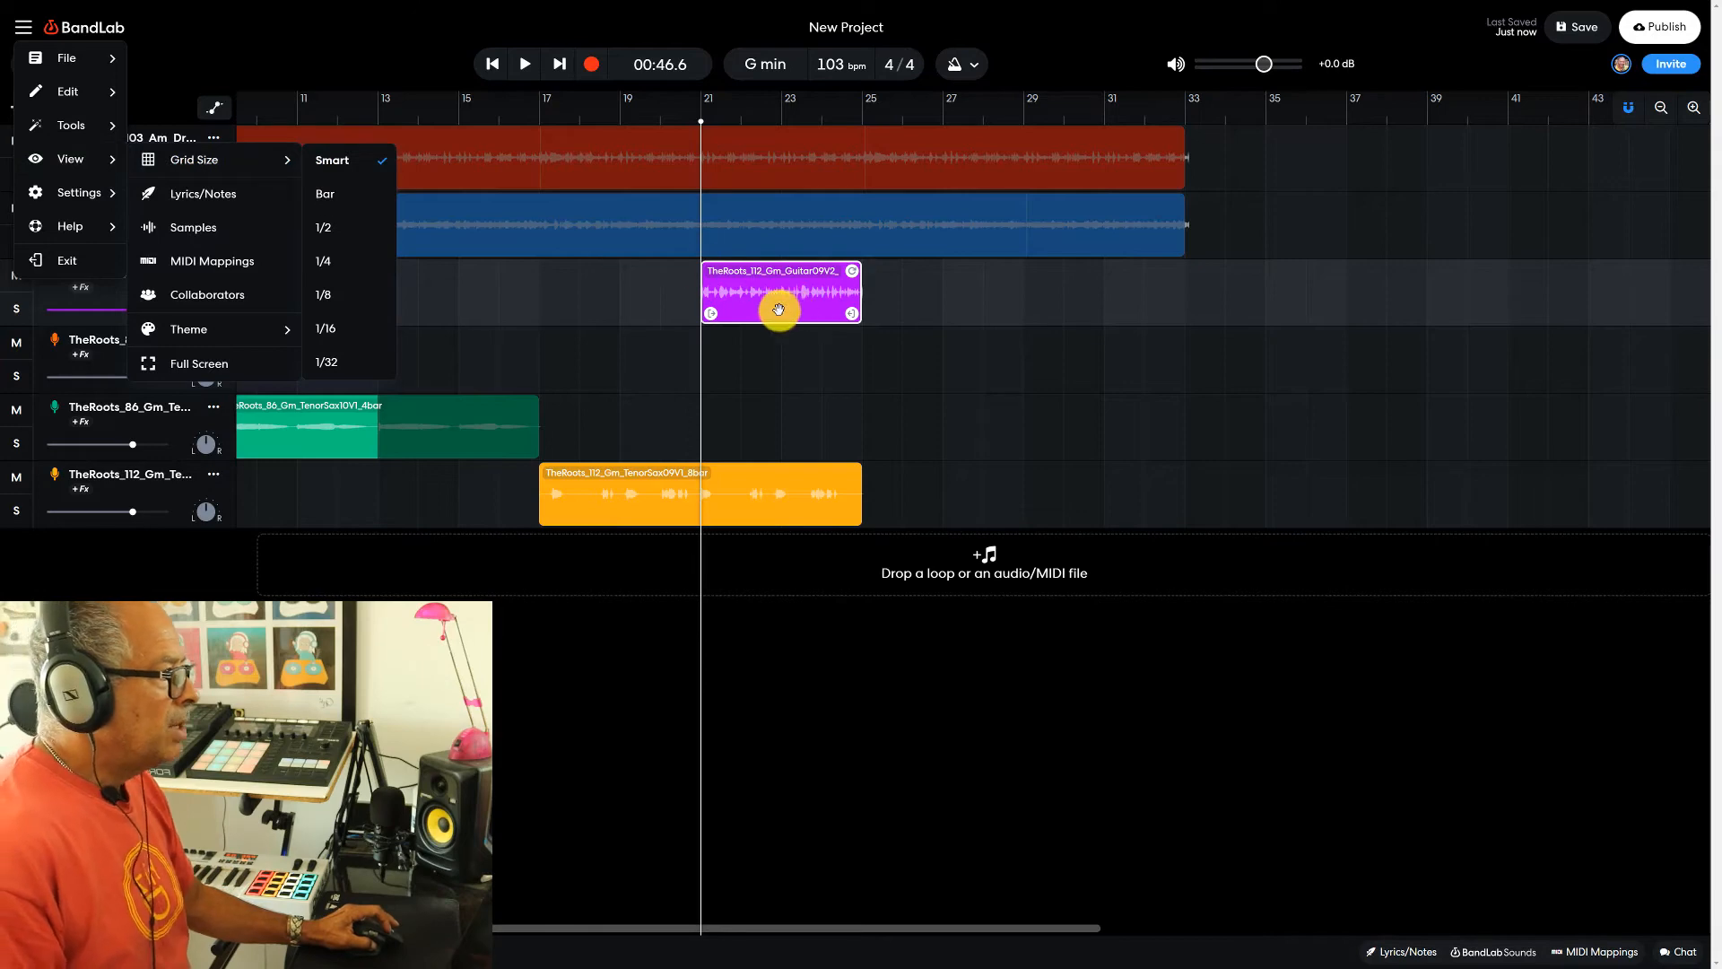
pyautogui.moveTo(740, 301); pyautogui.dragTo(760, 300)
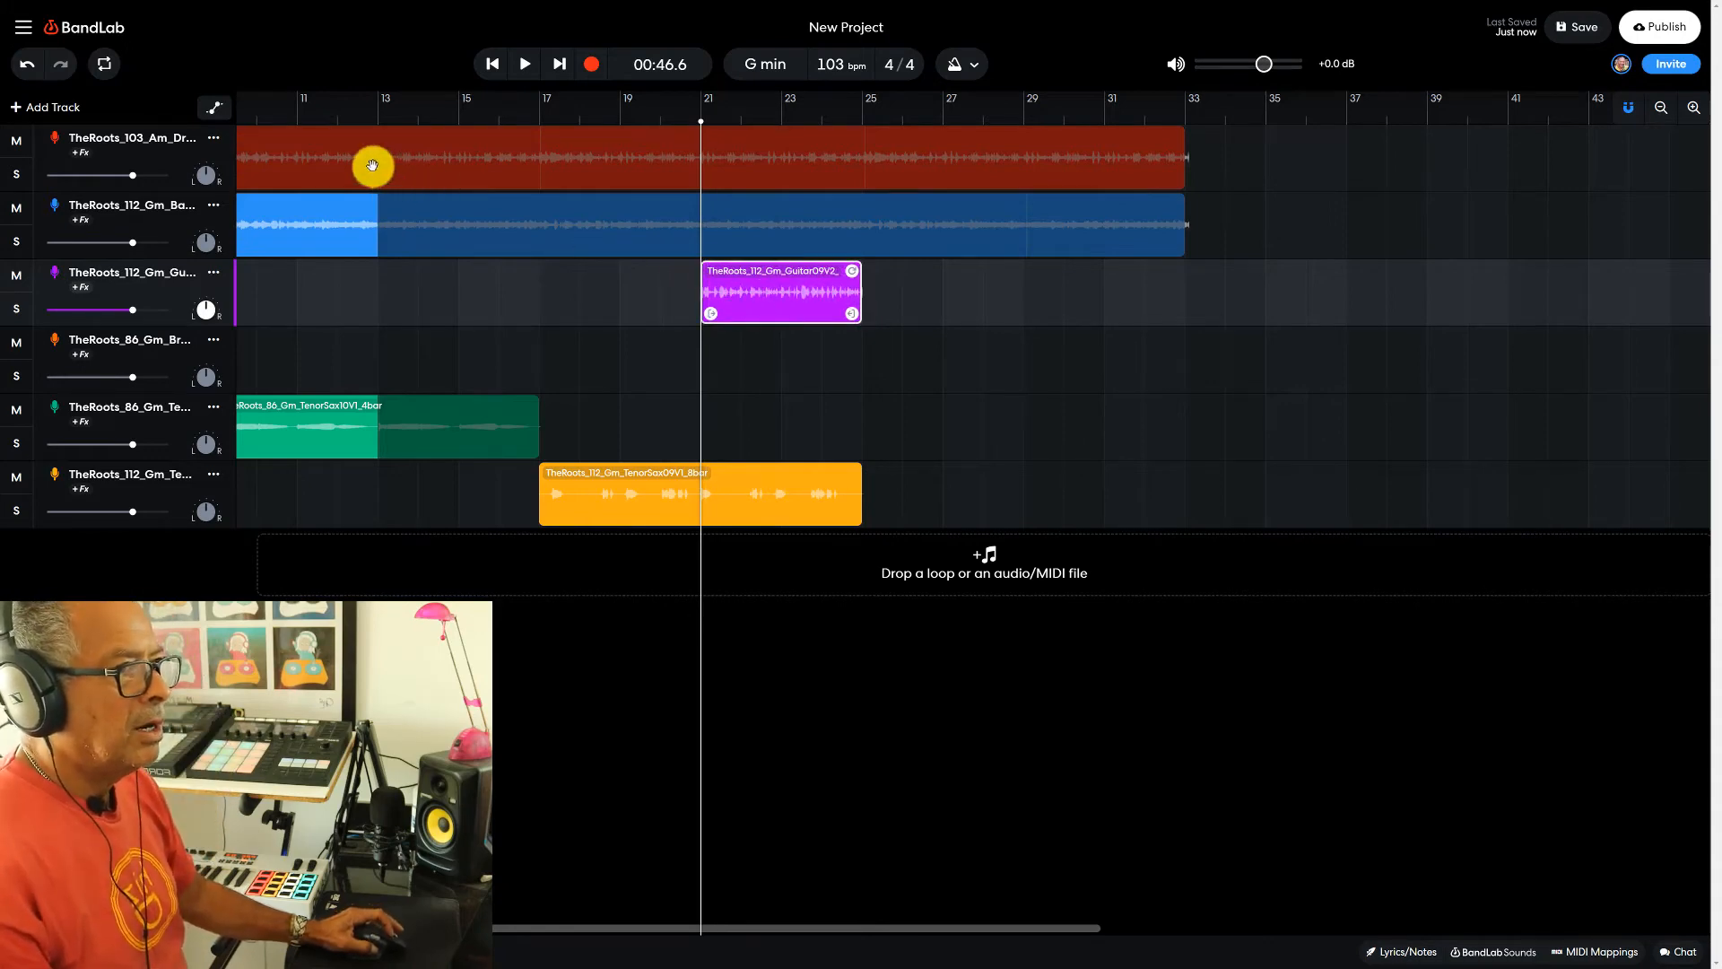
# - Set the grid size to 1/4 and try shifting the second guitar clip in quarter-note increments
pyautogui.click(24, 28)
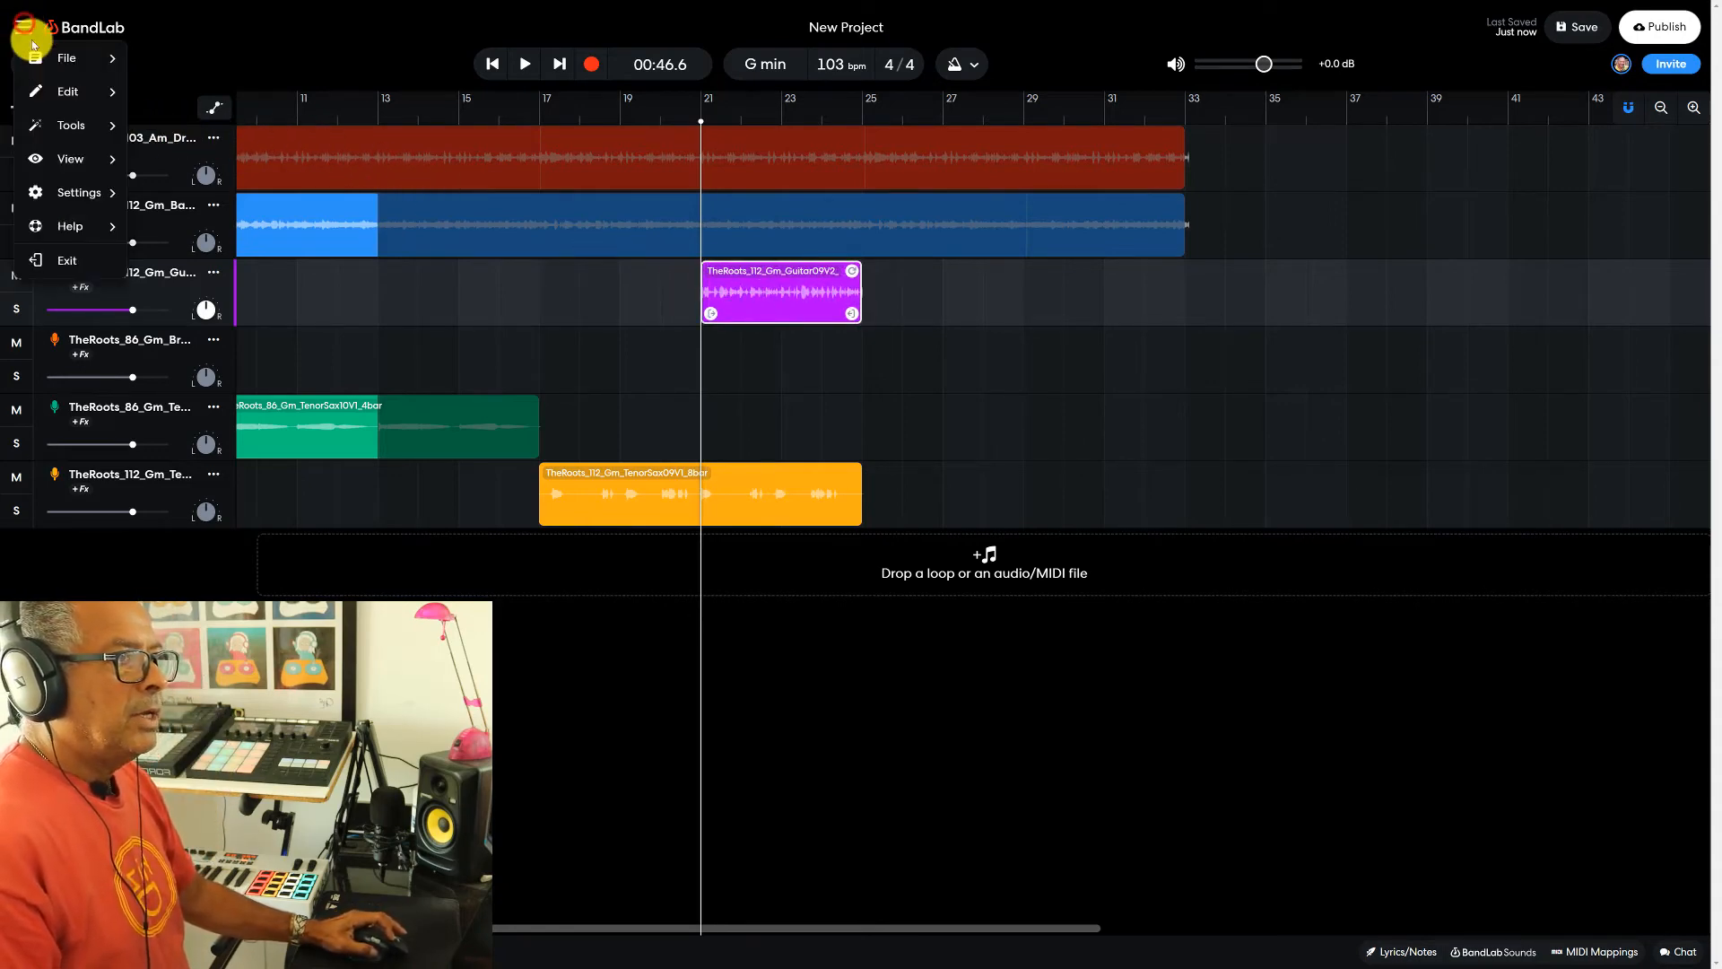
pyautogui.moveTo(123, 170)
pyautogui.moveTo(206, 163)
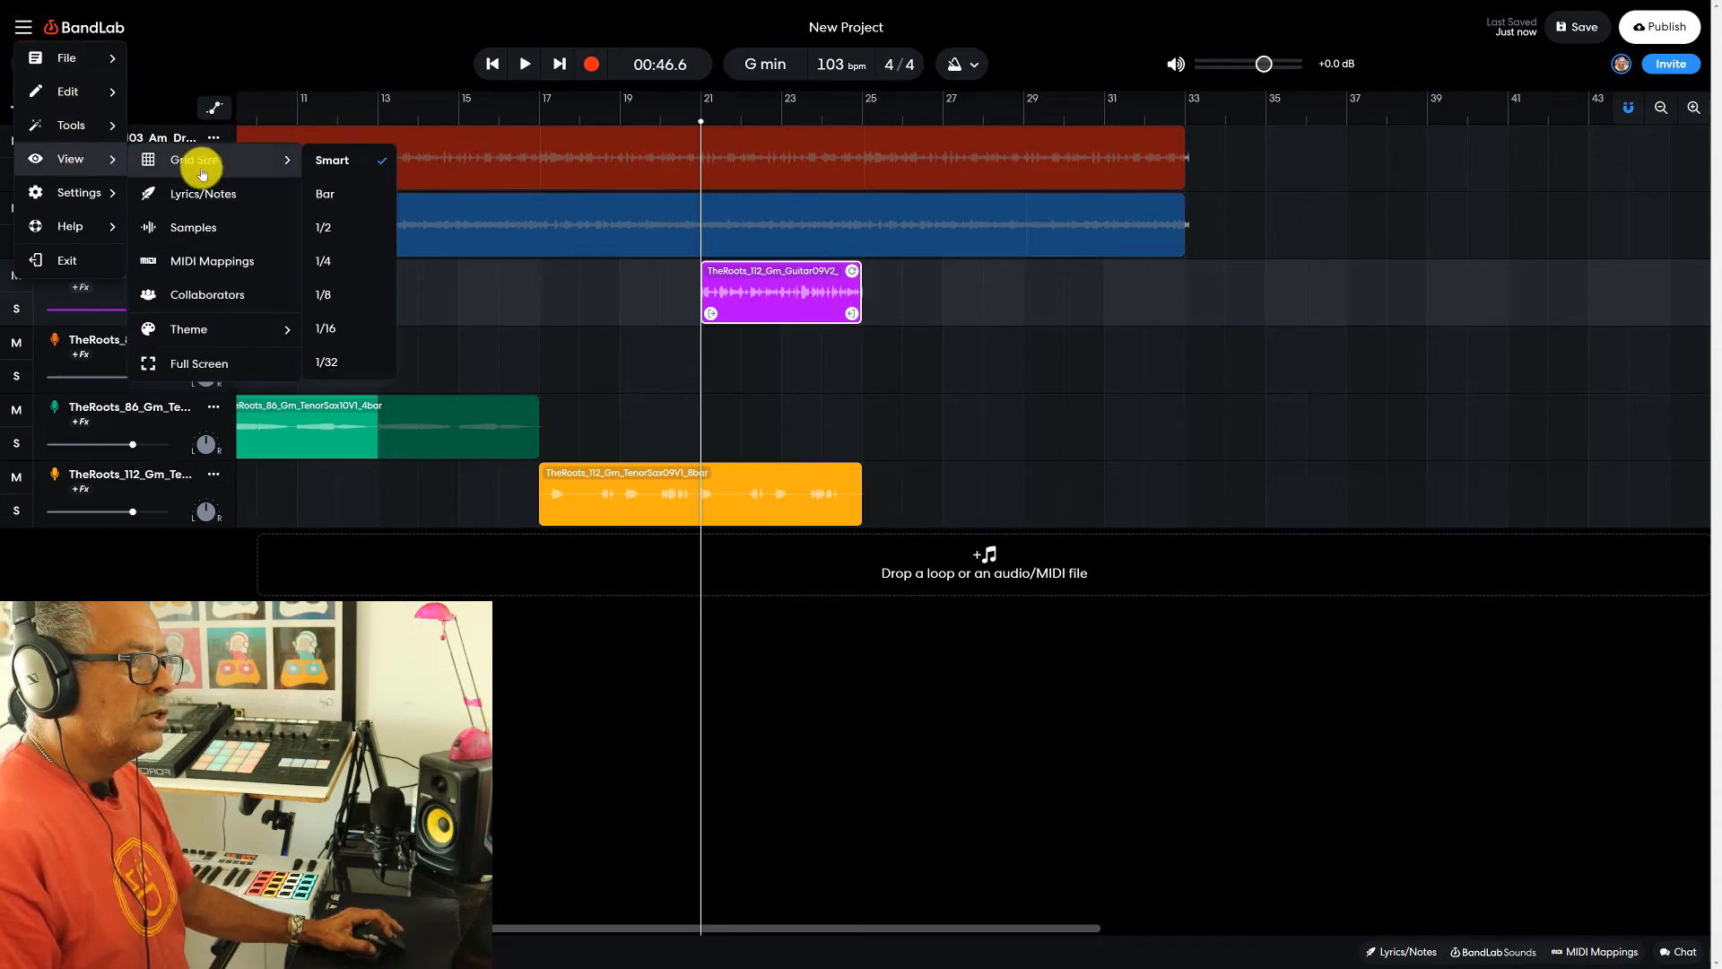
pyautogui.click(328, 260)
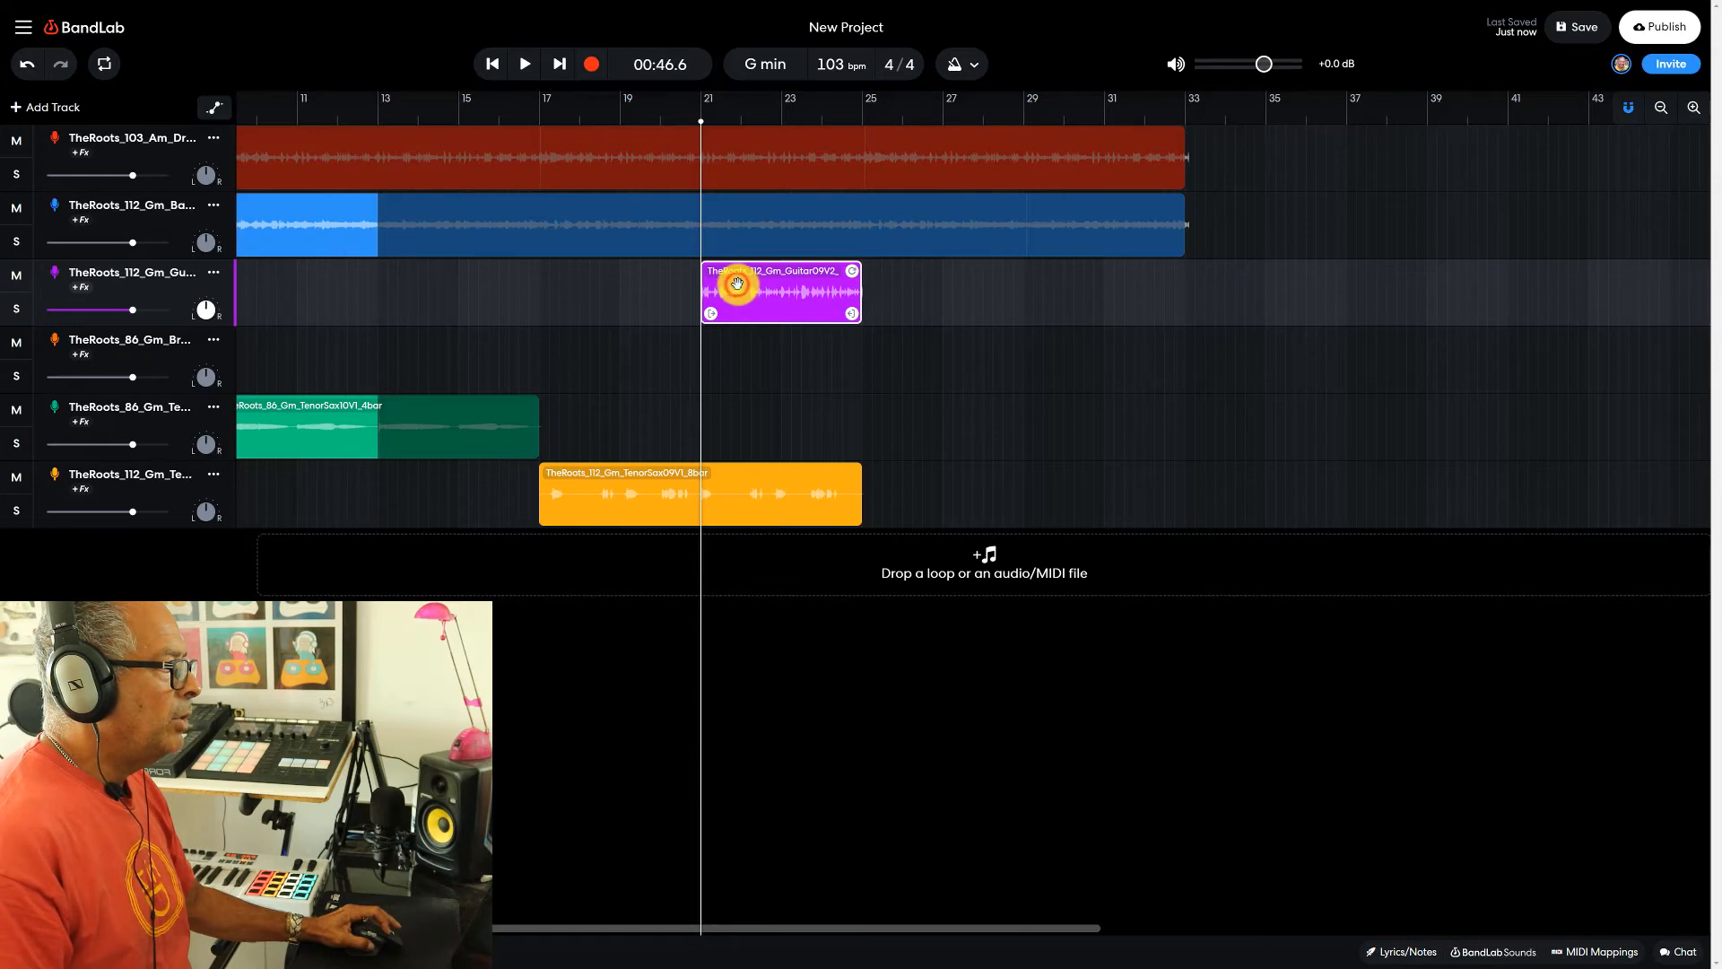
pyautogui.moveTo(738, 284)
pyautogui.mouseDown()
pyautogui.moveTo(747, 300)
pyautogui.moveTo(778, 283)
pyautogui.moveTo(757, 284)
pyautogui.mouseUp()
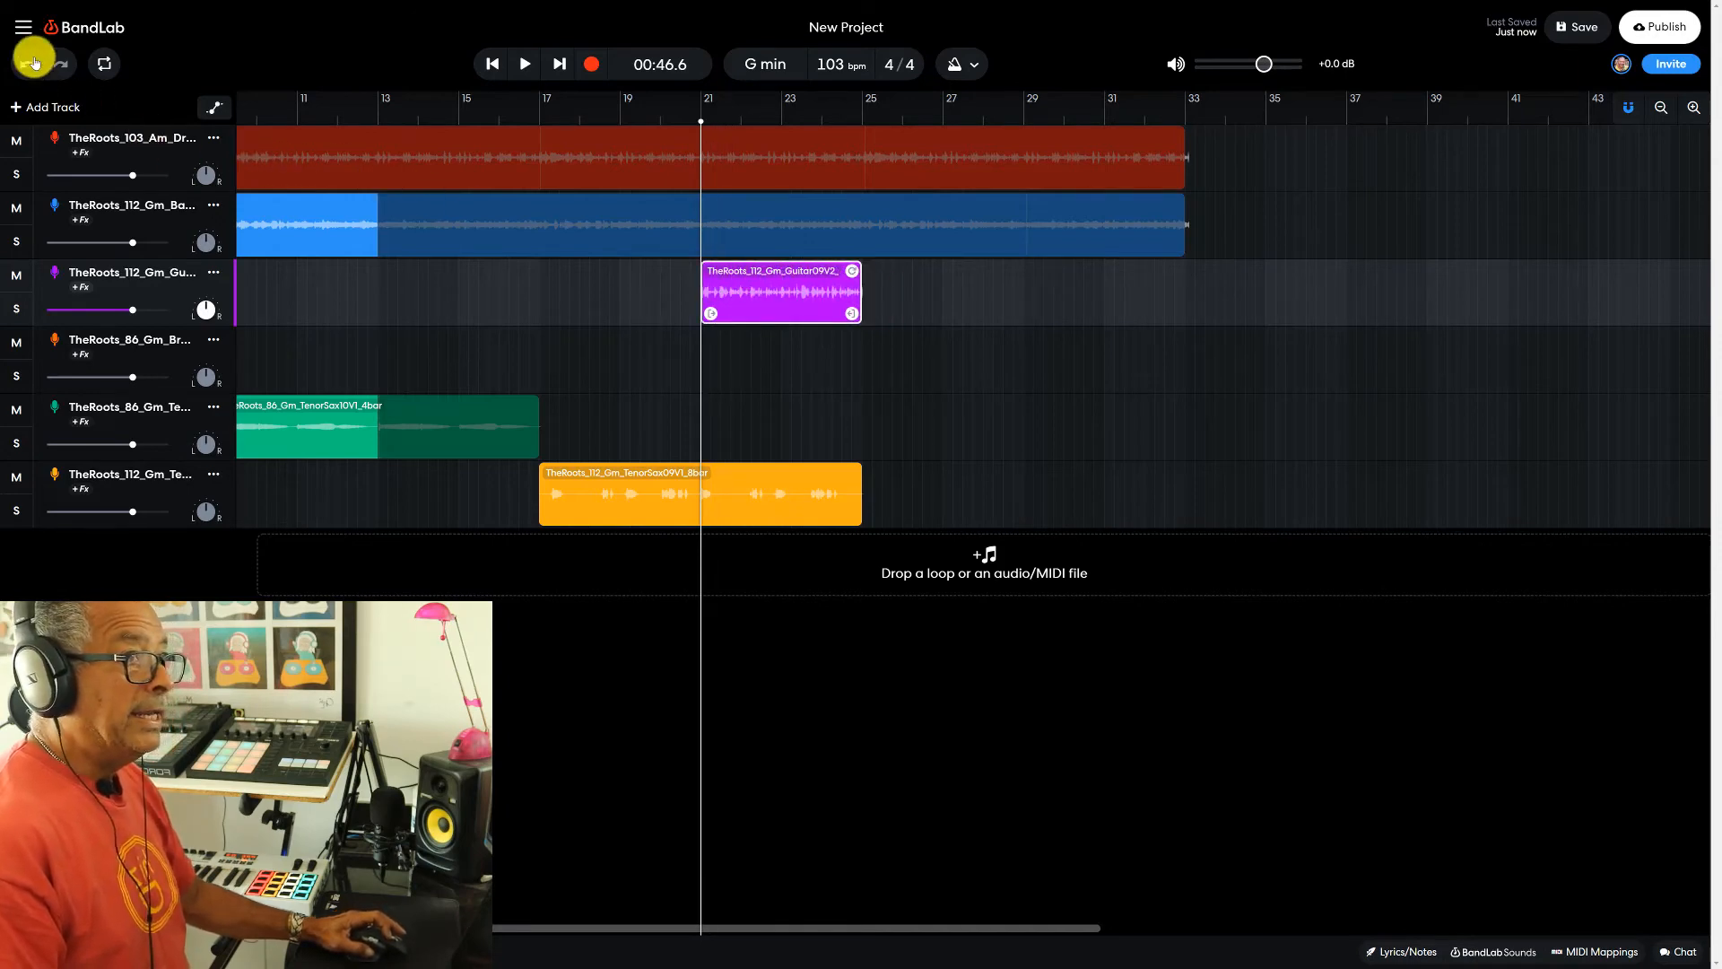
# - Set the grid size to Bar and try shifting the second guitar clip in whole-bar increments, leaving it at bar 21
pyautogui.click(24, 30)
pyautogui.moveTo(77, 161)
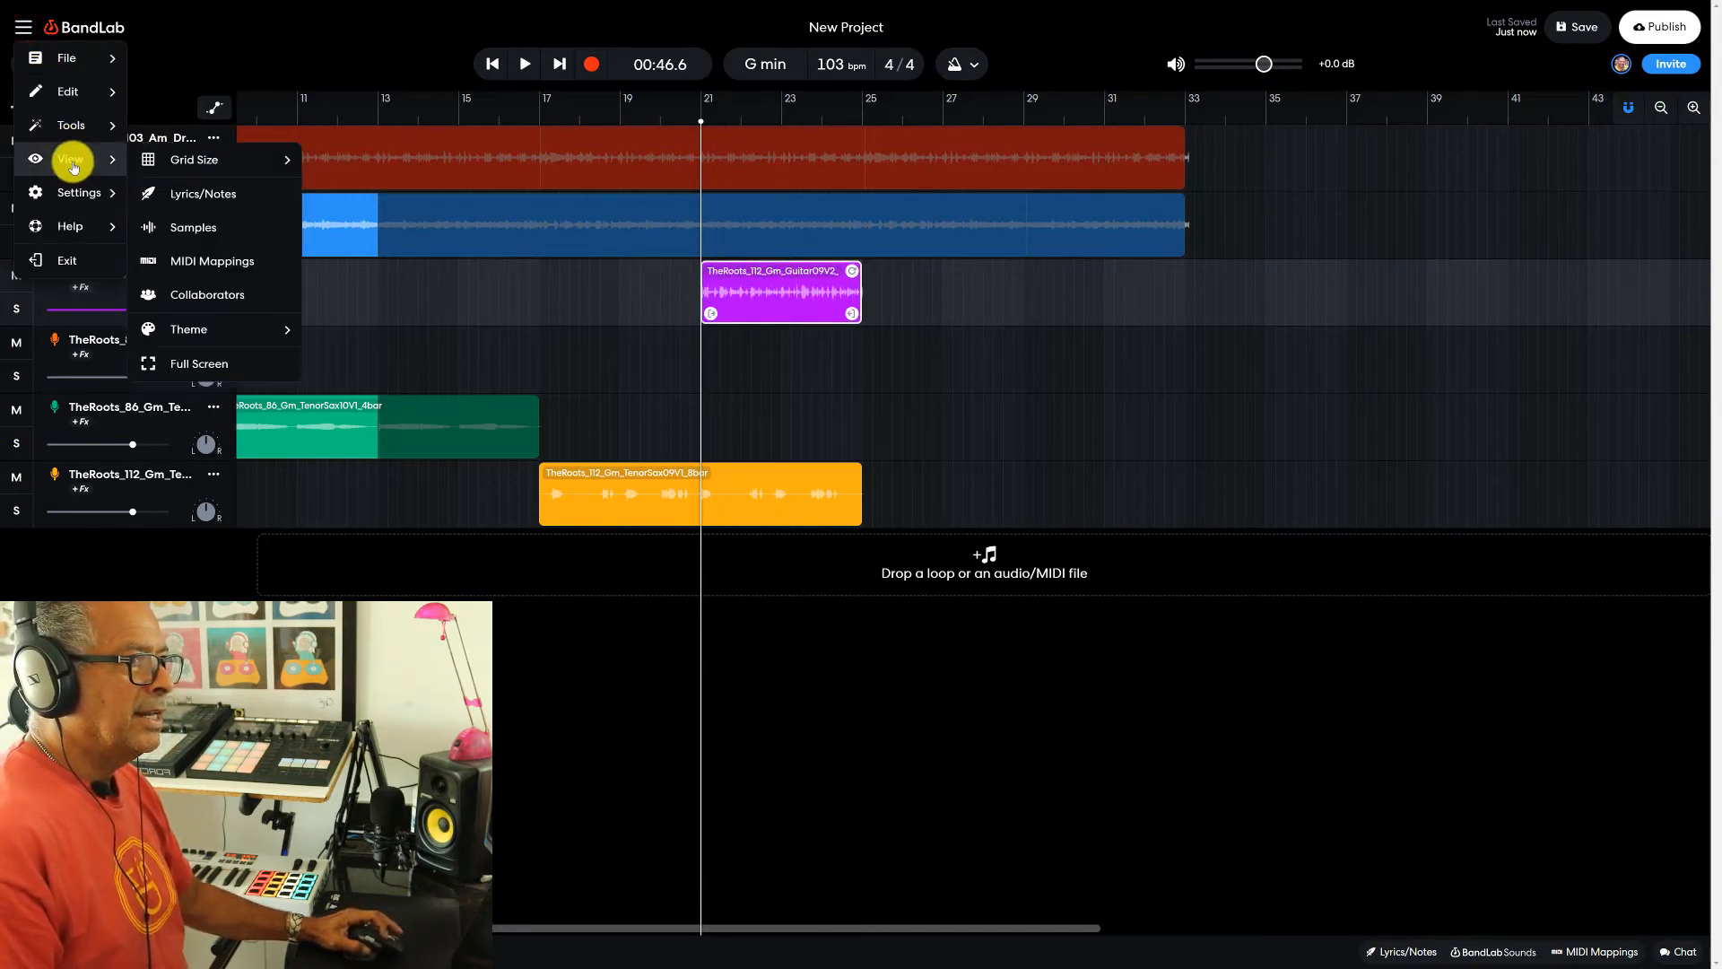
pyautogui.moveTo(219, 162)
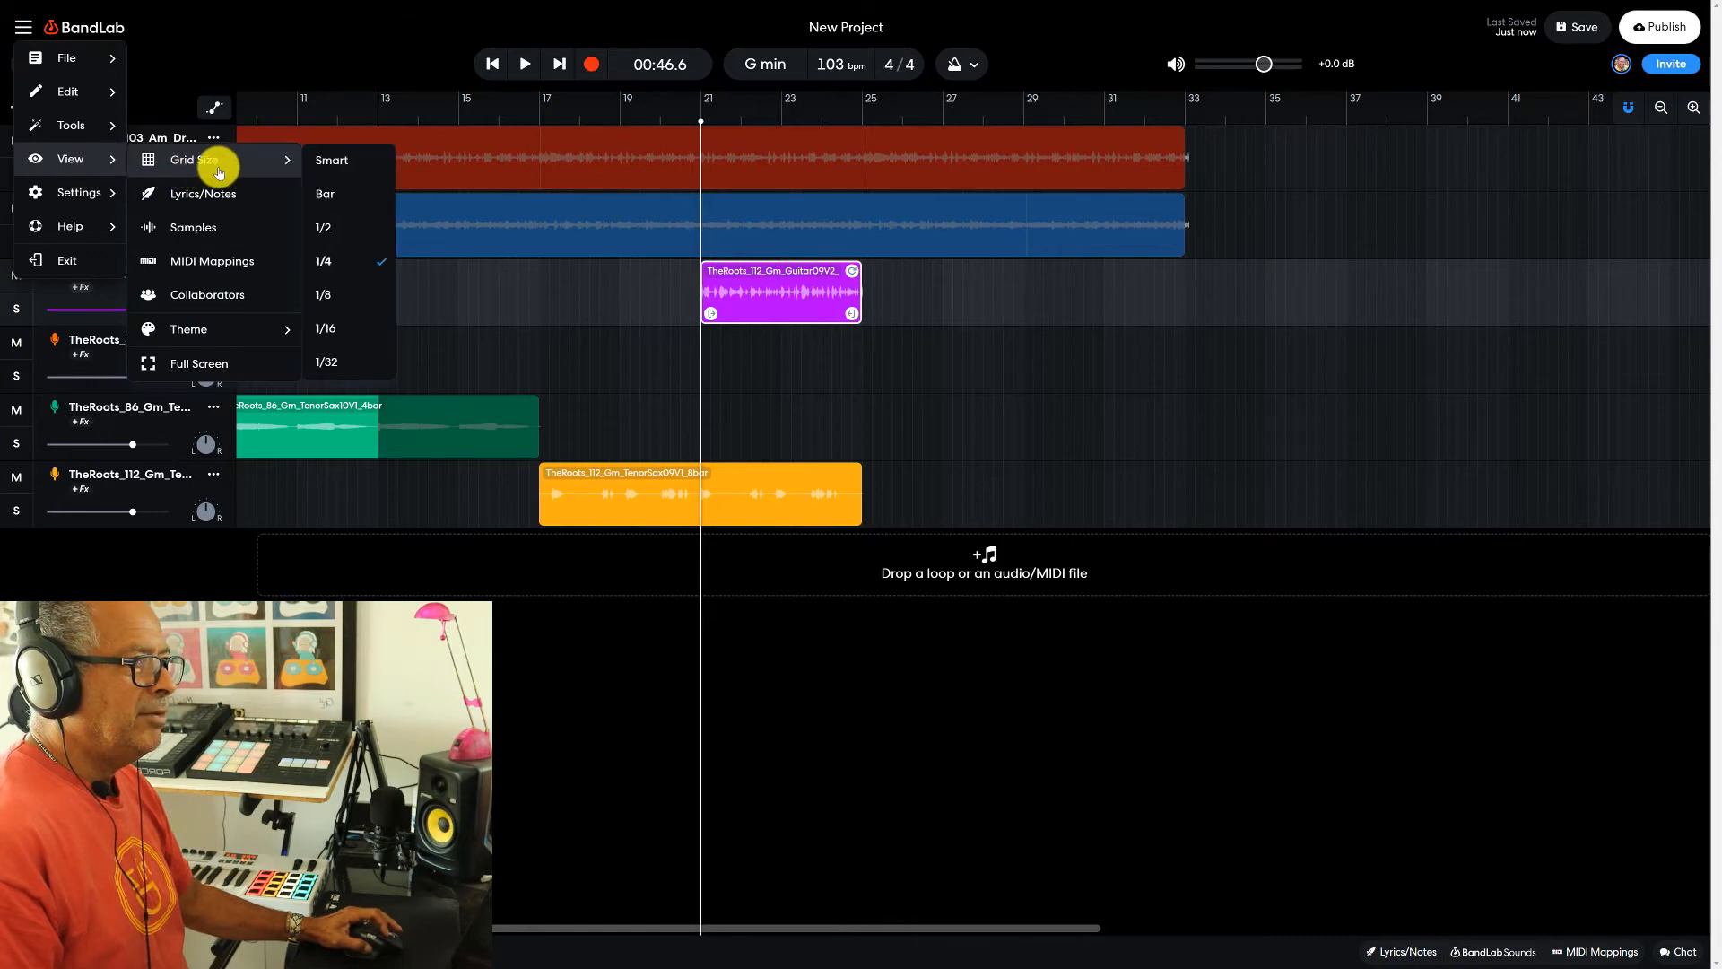
pyautogui.click(345, 195)
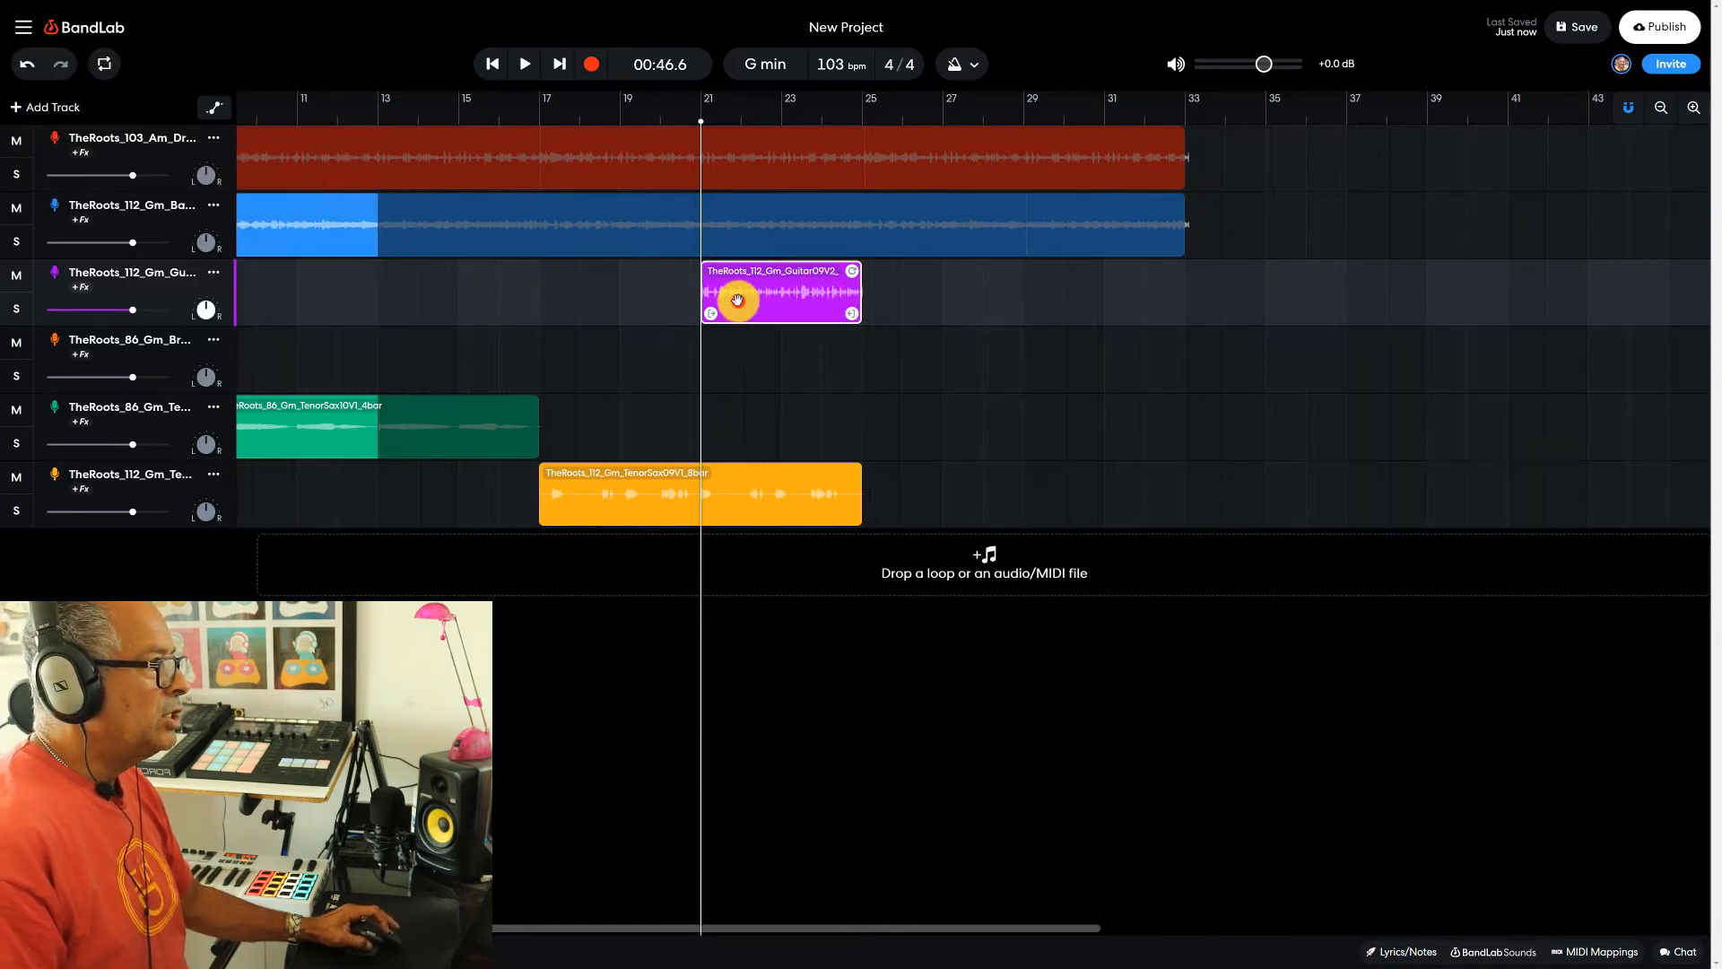
pyautogui.moveTo(737, 299); pyautogui.dragTo(777, 295)
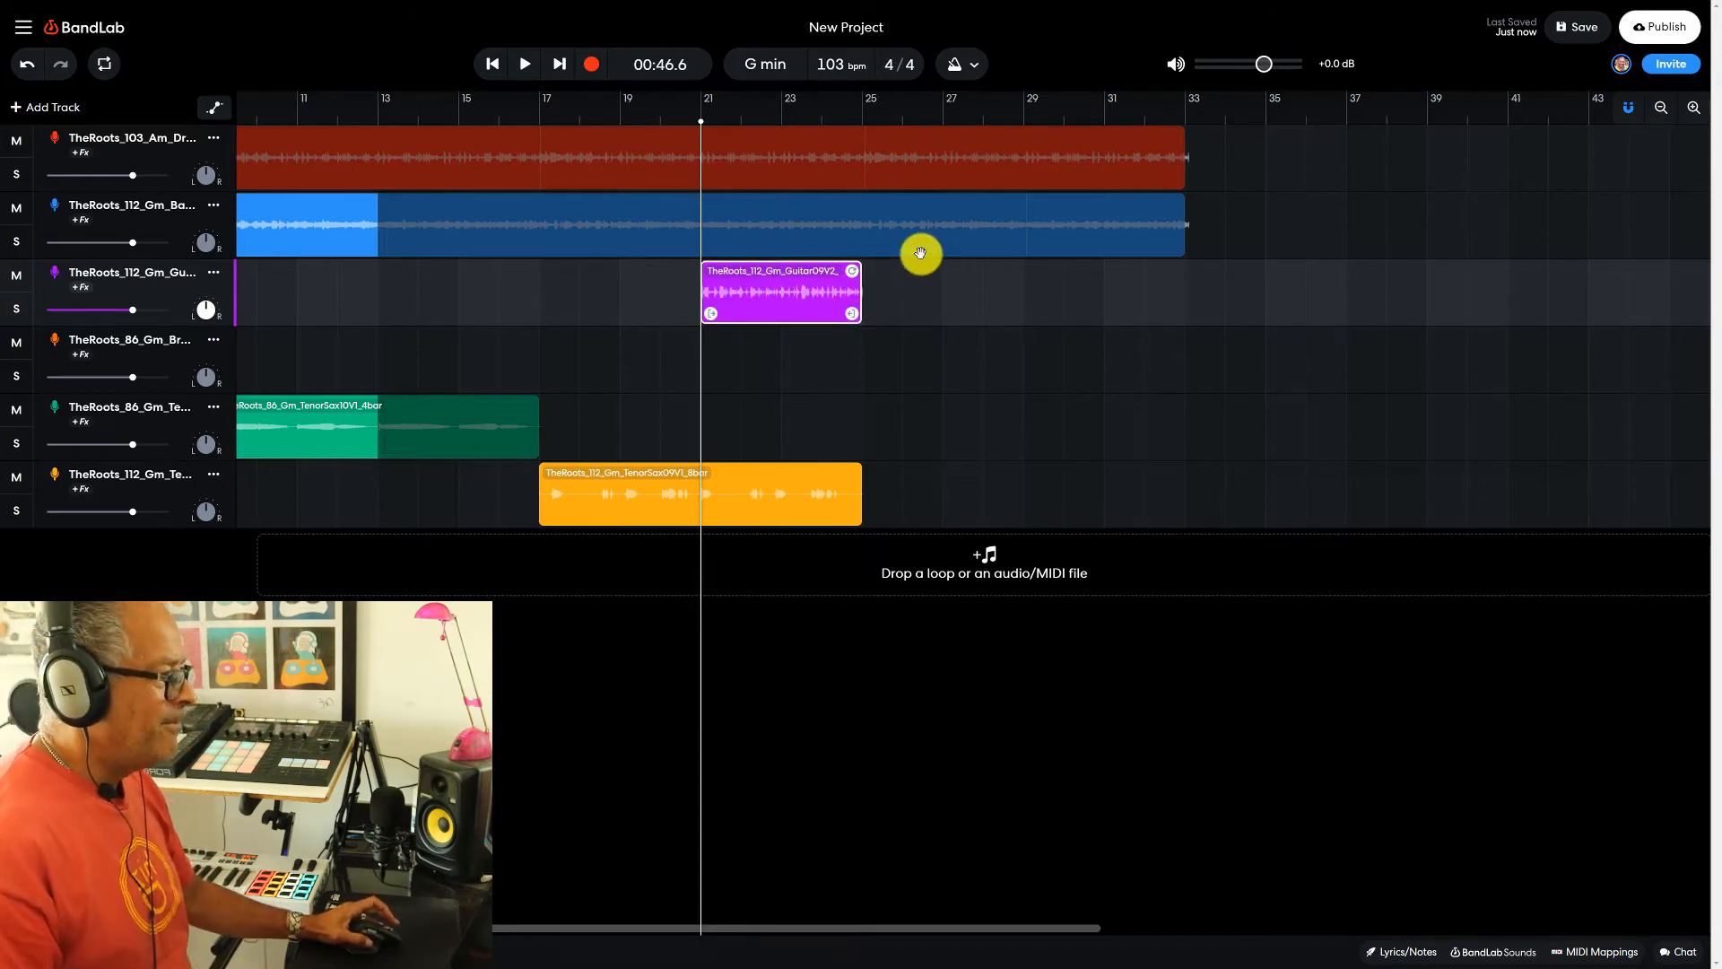
# - Copy the looped TenorSax10V1 clip that ends at bar 17 and paste it at bar 25 on the same track
pyautogui.click(308, 419)
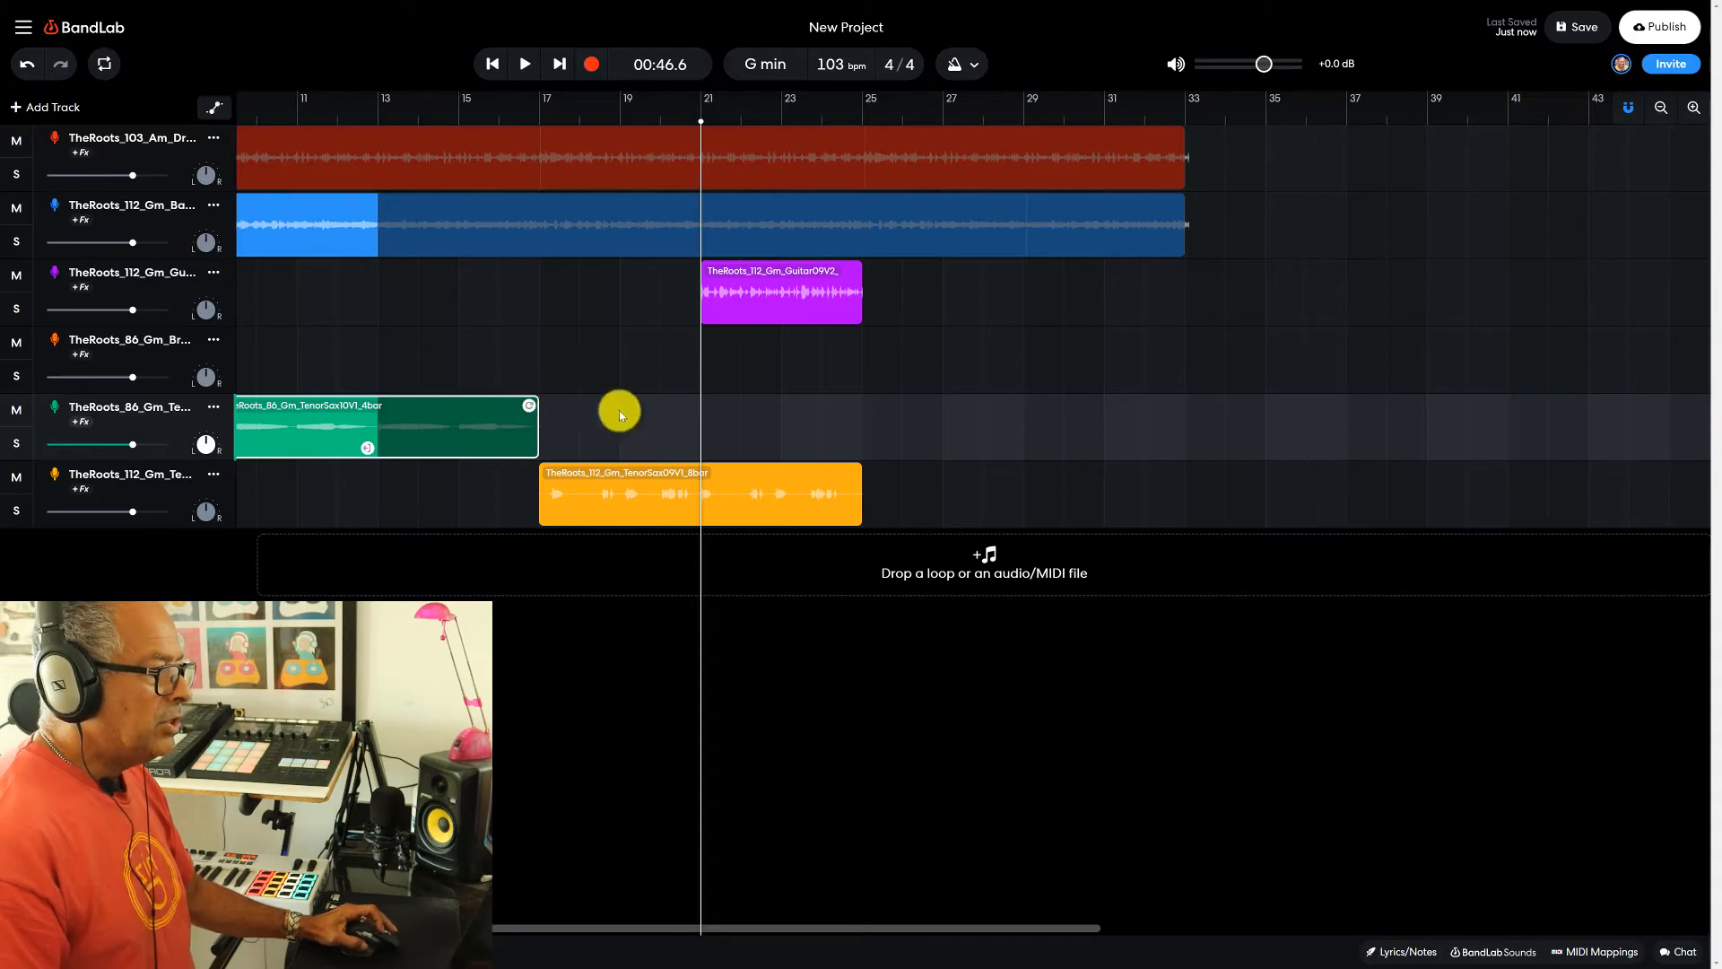
pyautogui.moveTo(529, 407)
pyautogui.mouseDown()
pyautogui.moveTo(569, 407)
pyautogui.moveTo(538, 408)
pyautogui.mouseUp()
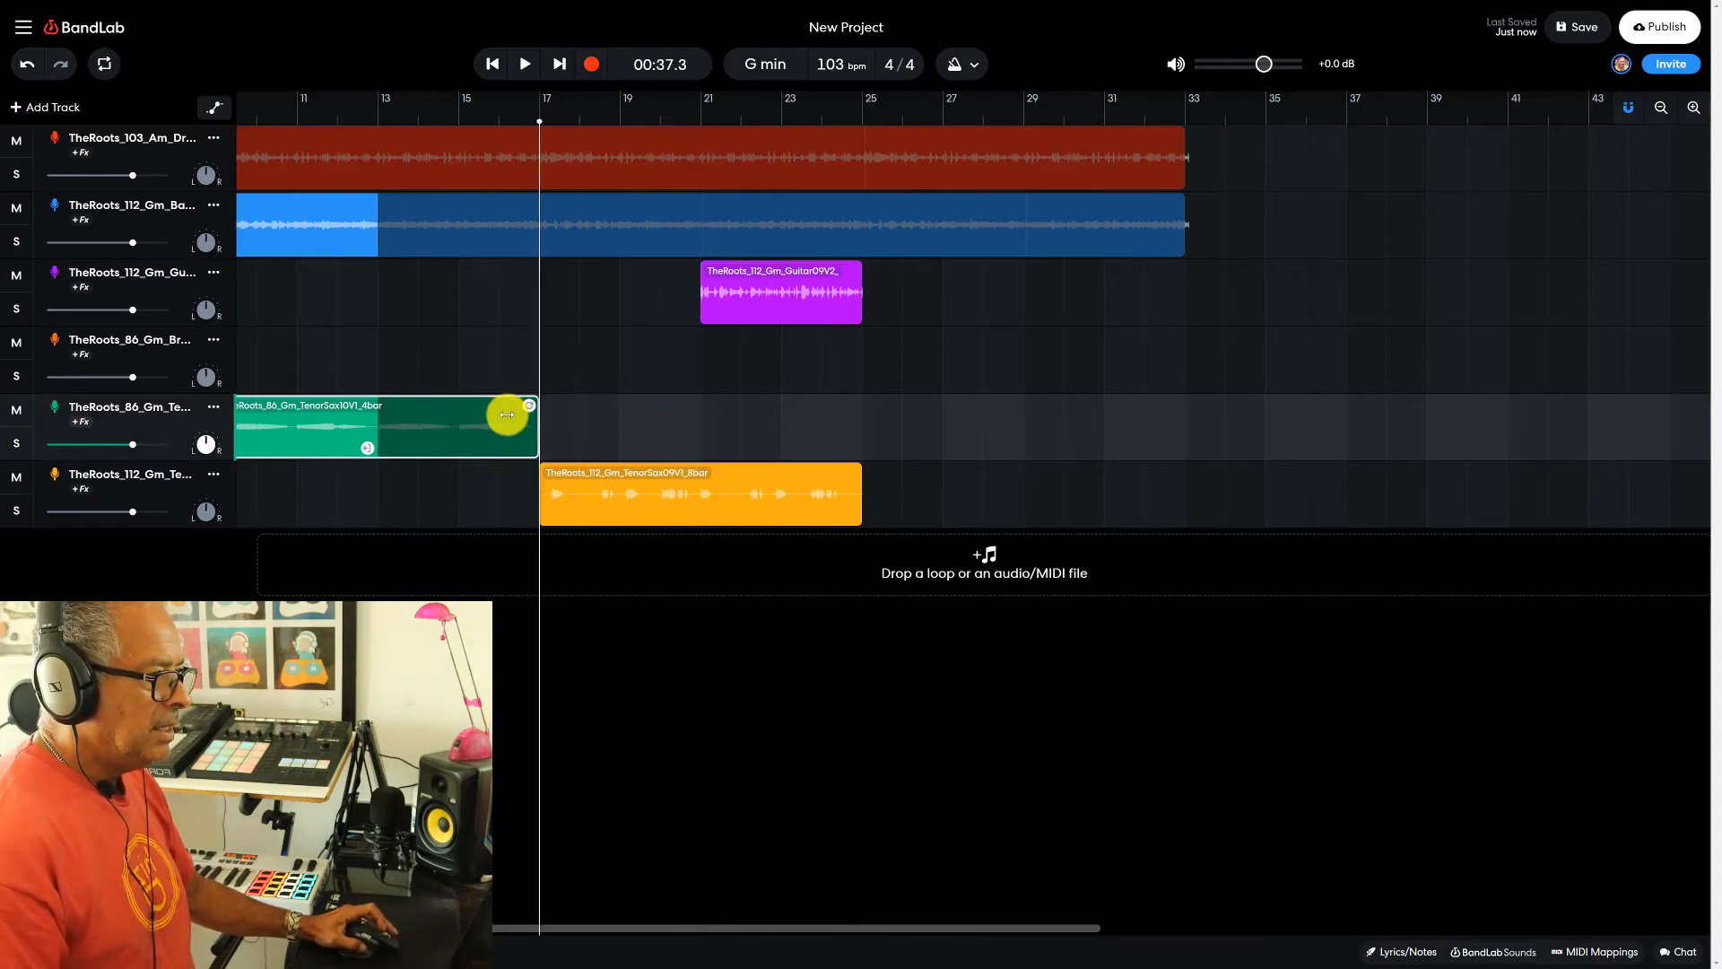
pyautogui.rightClick(437, 416)
pyautogui.click(485, 462)
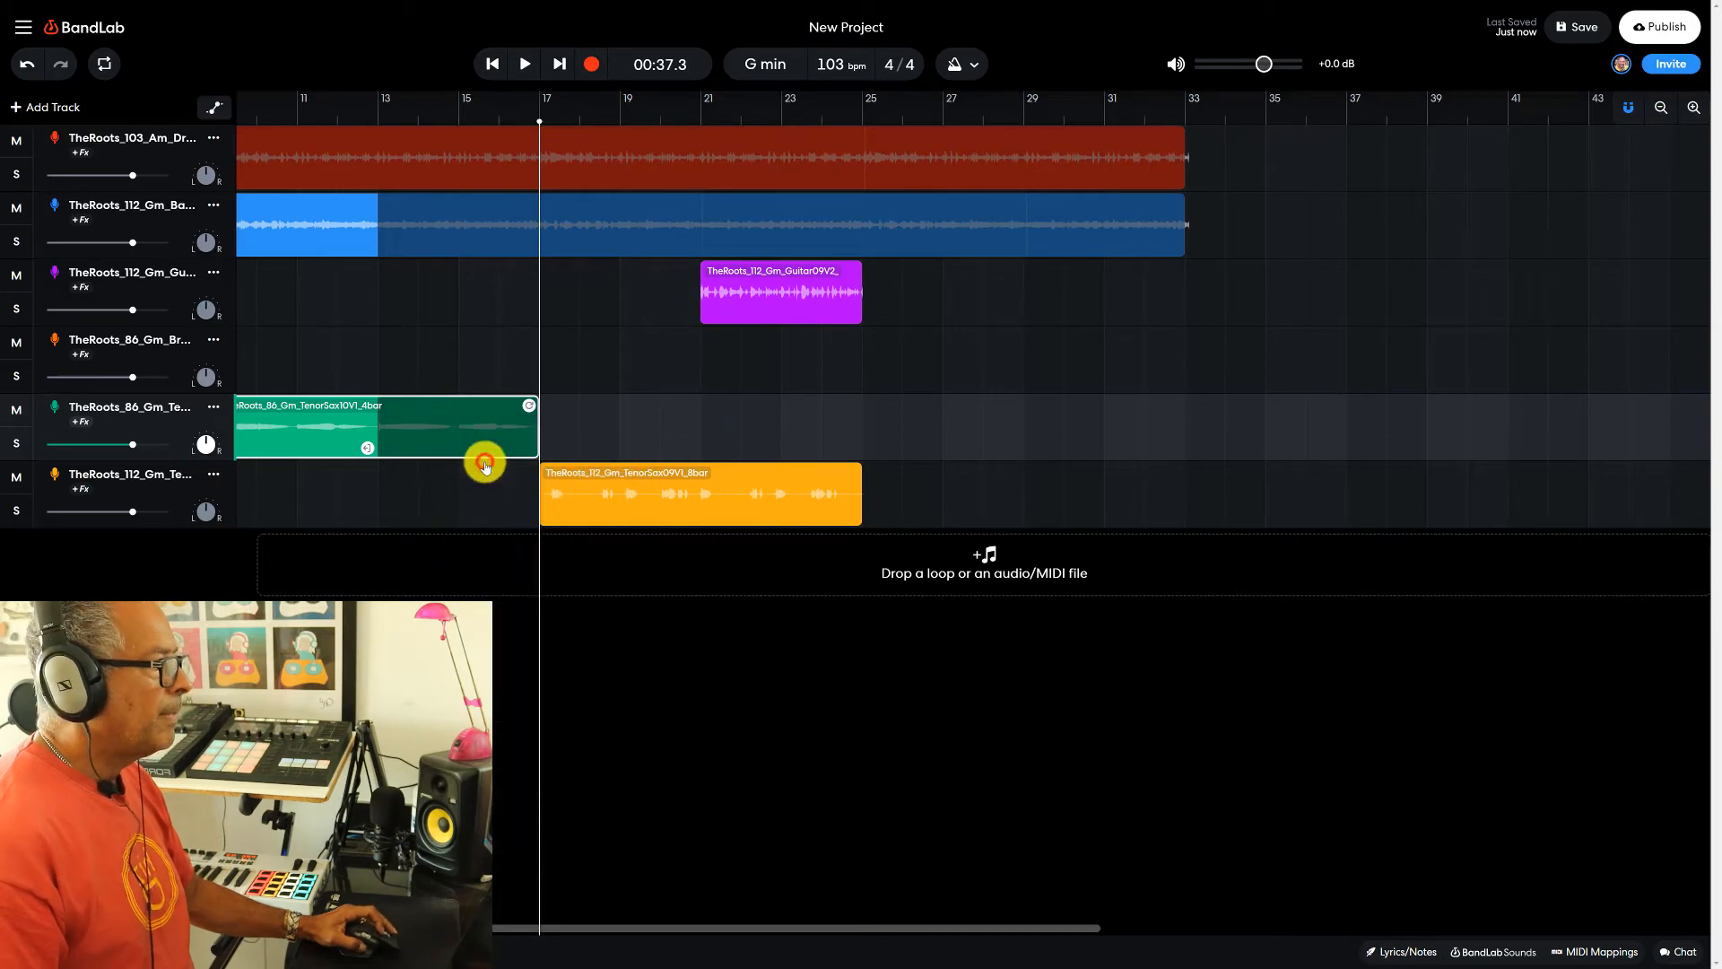
pyautogui.click(863, 116)
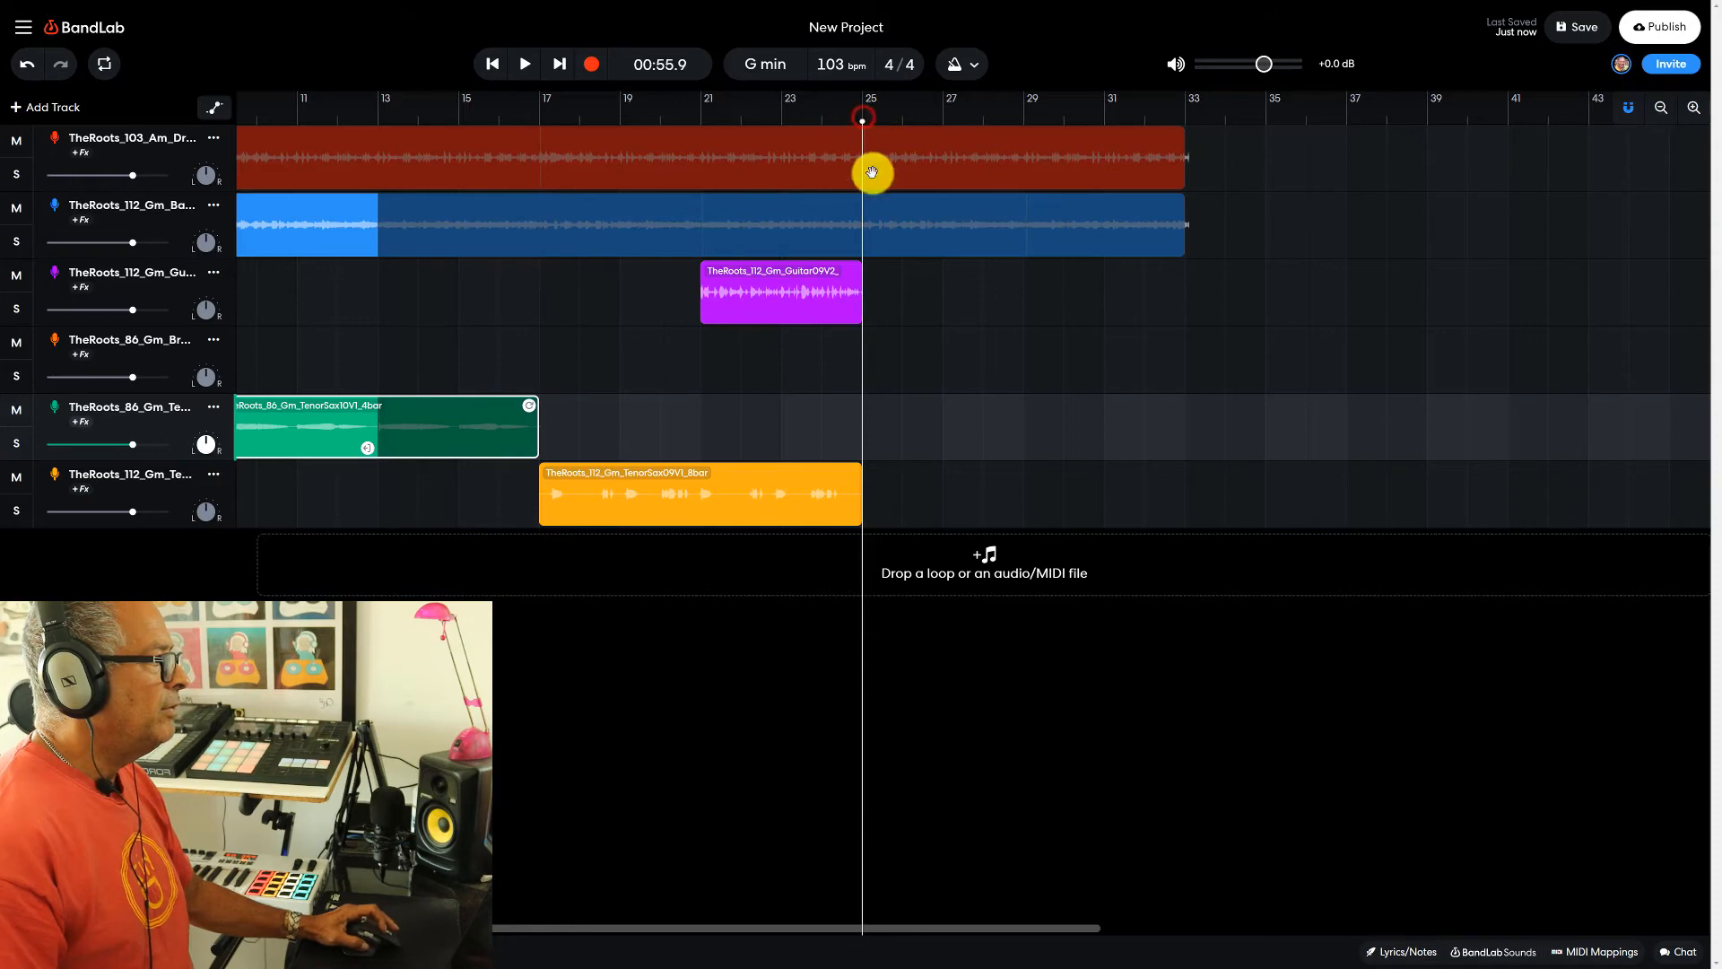
pyautogui.rightClick(881, 423)
pyautogui.click(901, 441)
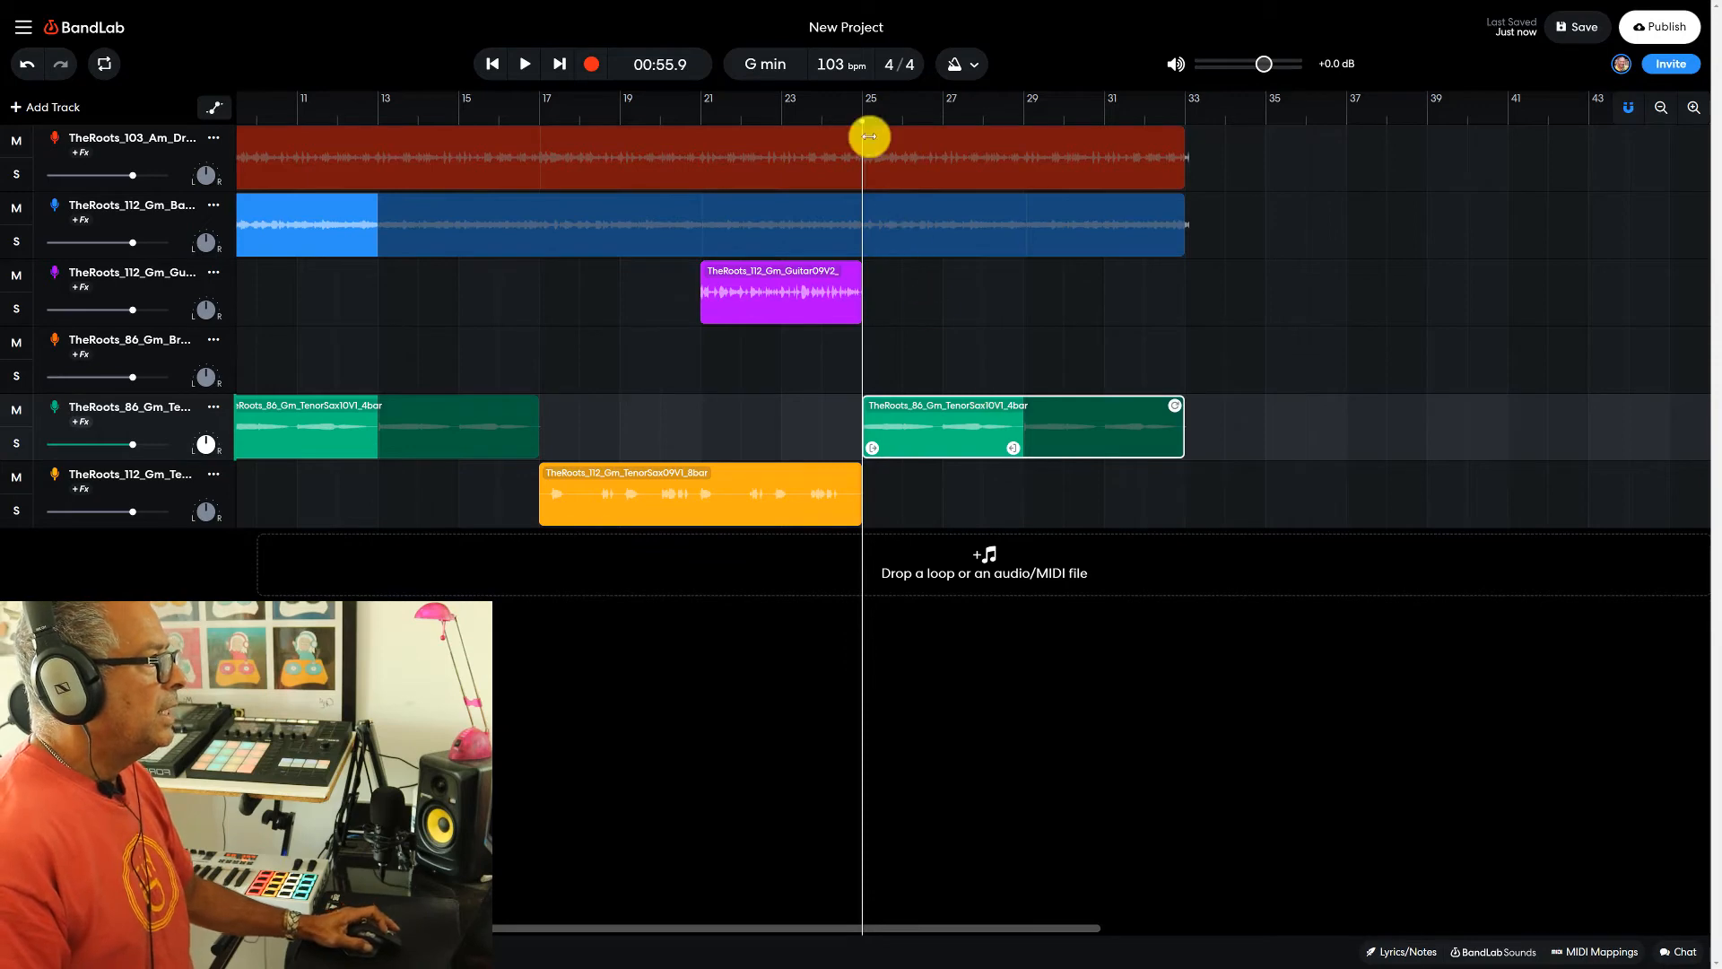
# - Play the arrangement from bar 21, stopping just before bar 29
pyautogui.click(700, 119)
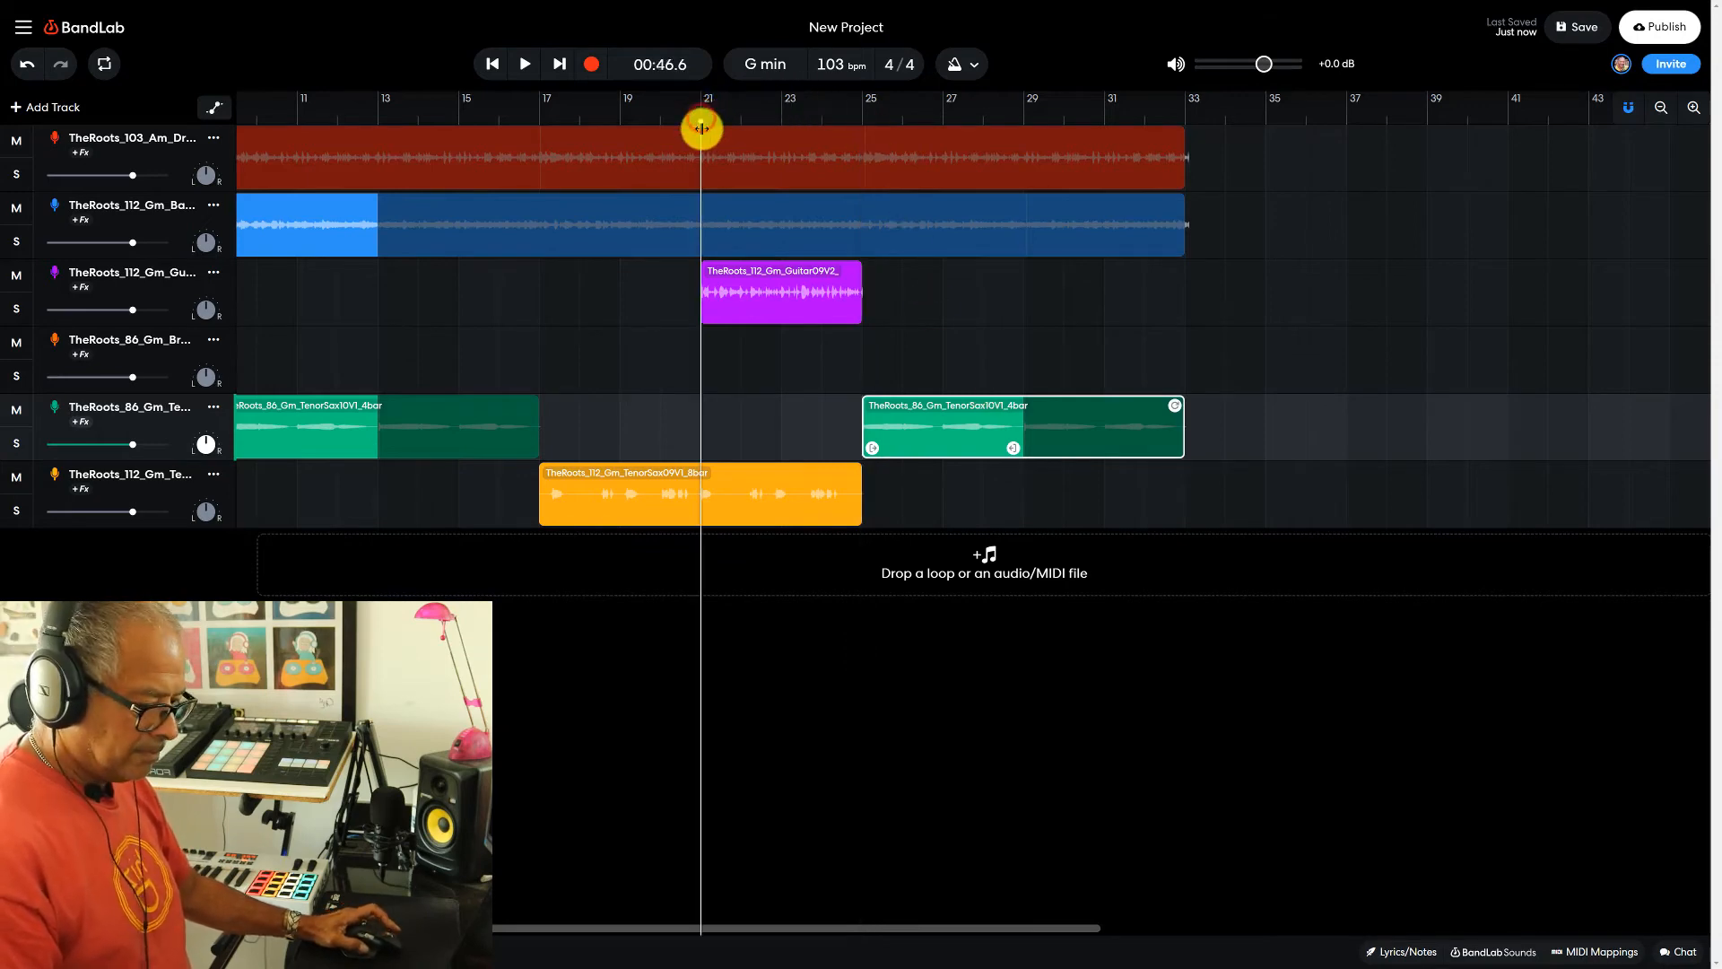
pyautogui.press('space')
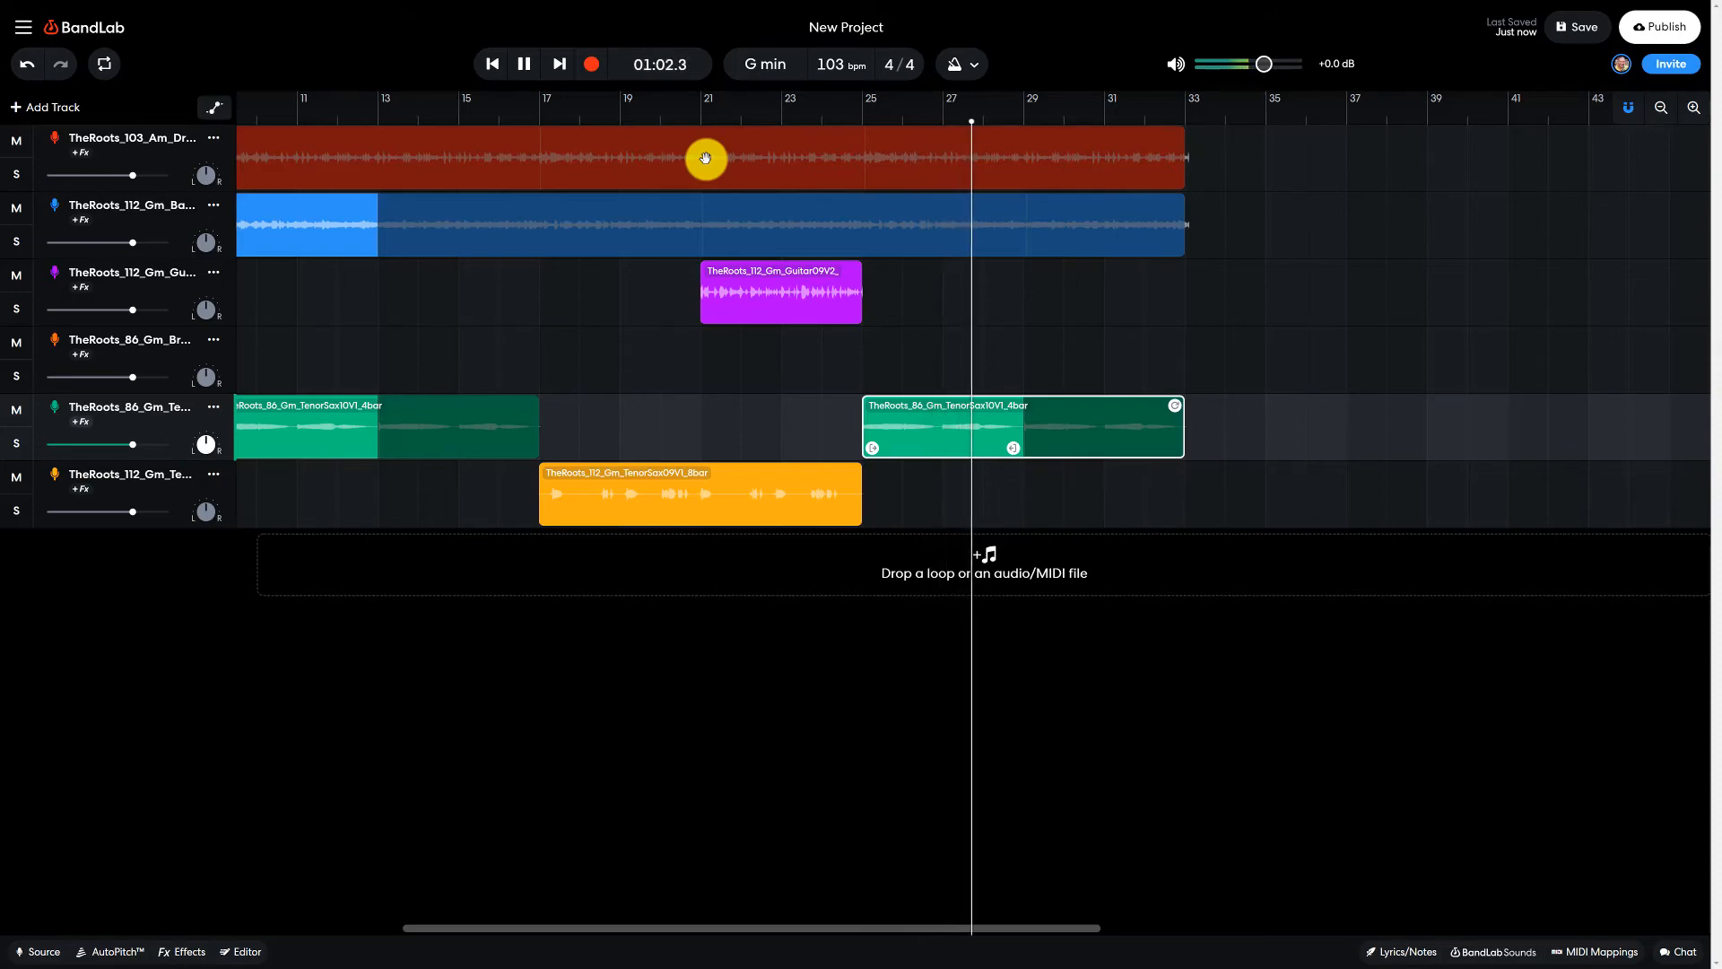
pyautogui.click(524, 63)
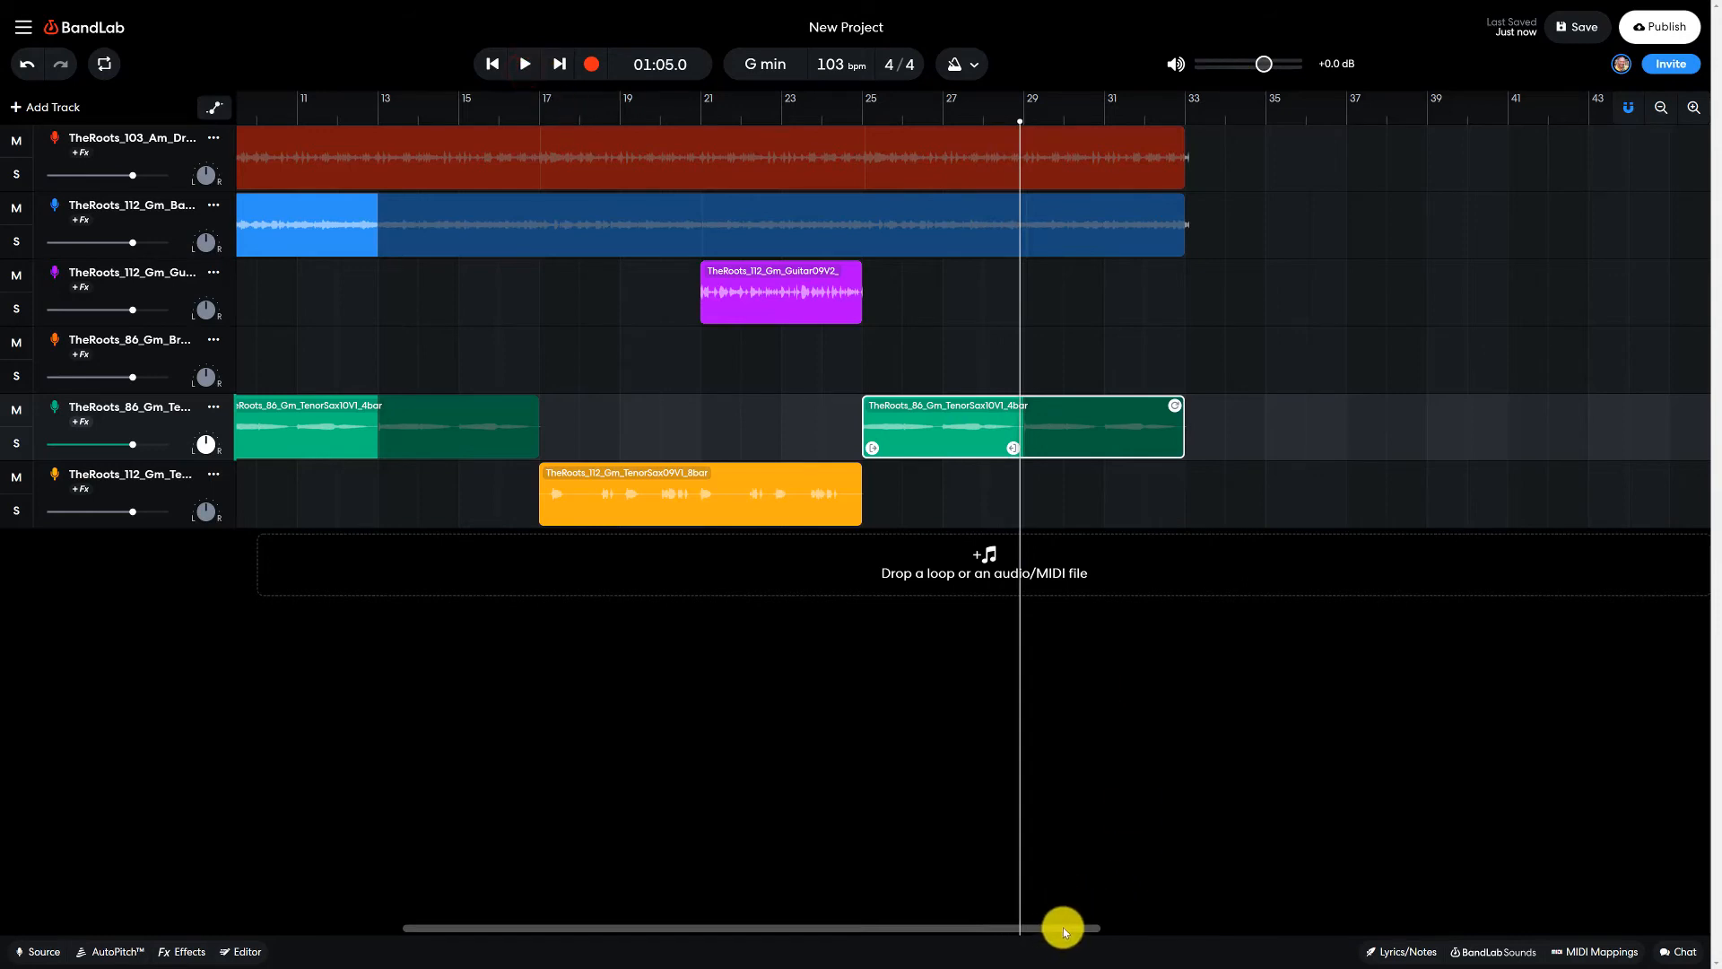
# - Copy the brass clip at bar 1 and paste it at bar 29 on the brass track
pyautogui.moveTo(1063, 927); pyautogui.dragTo(773, 923)
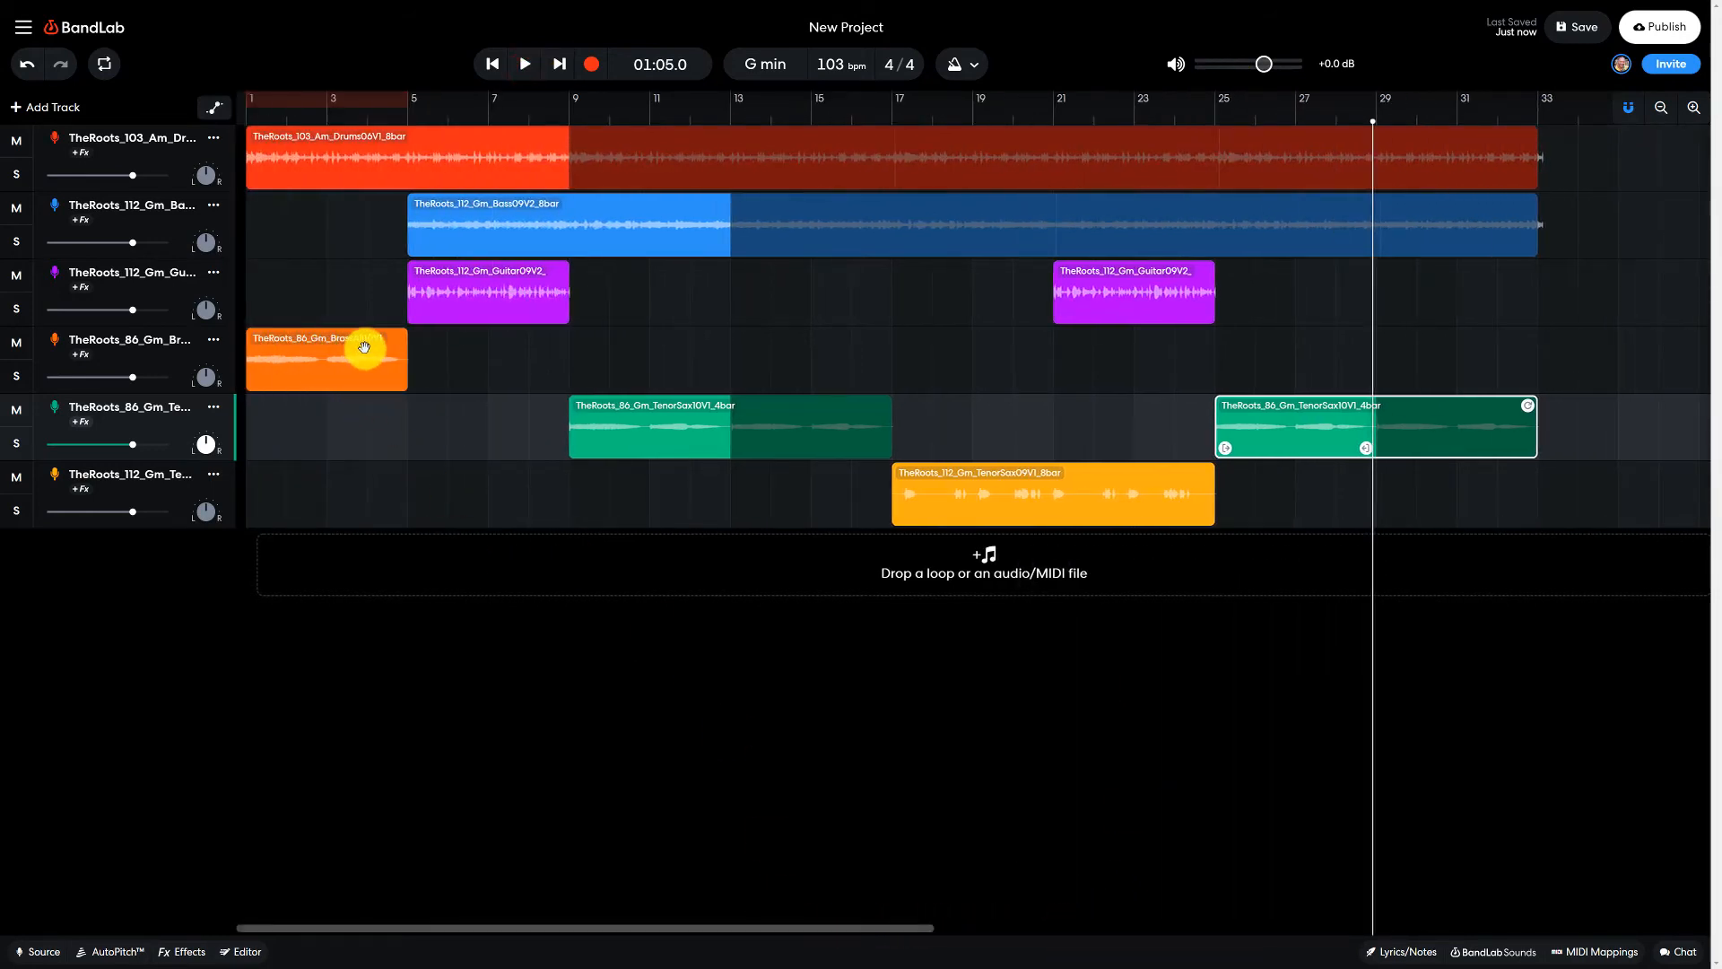
pyautogui.click(331, 353)
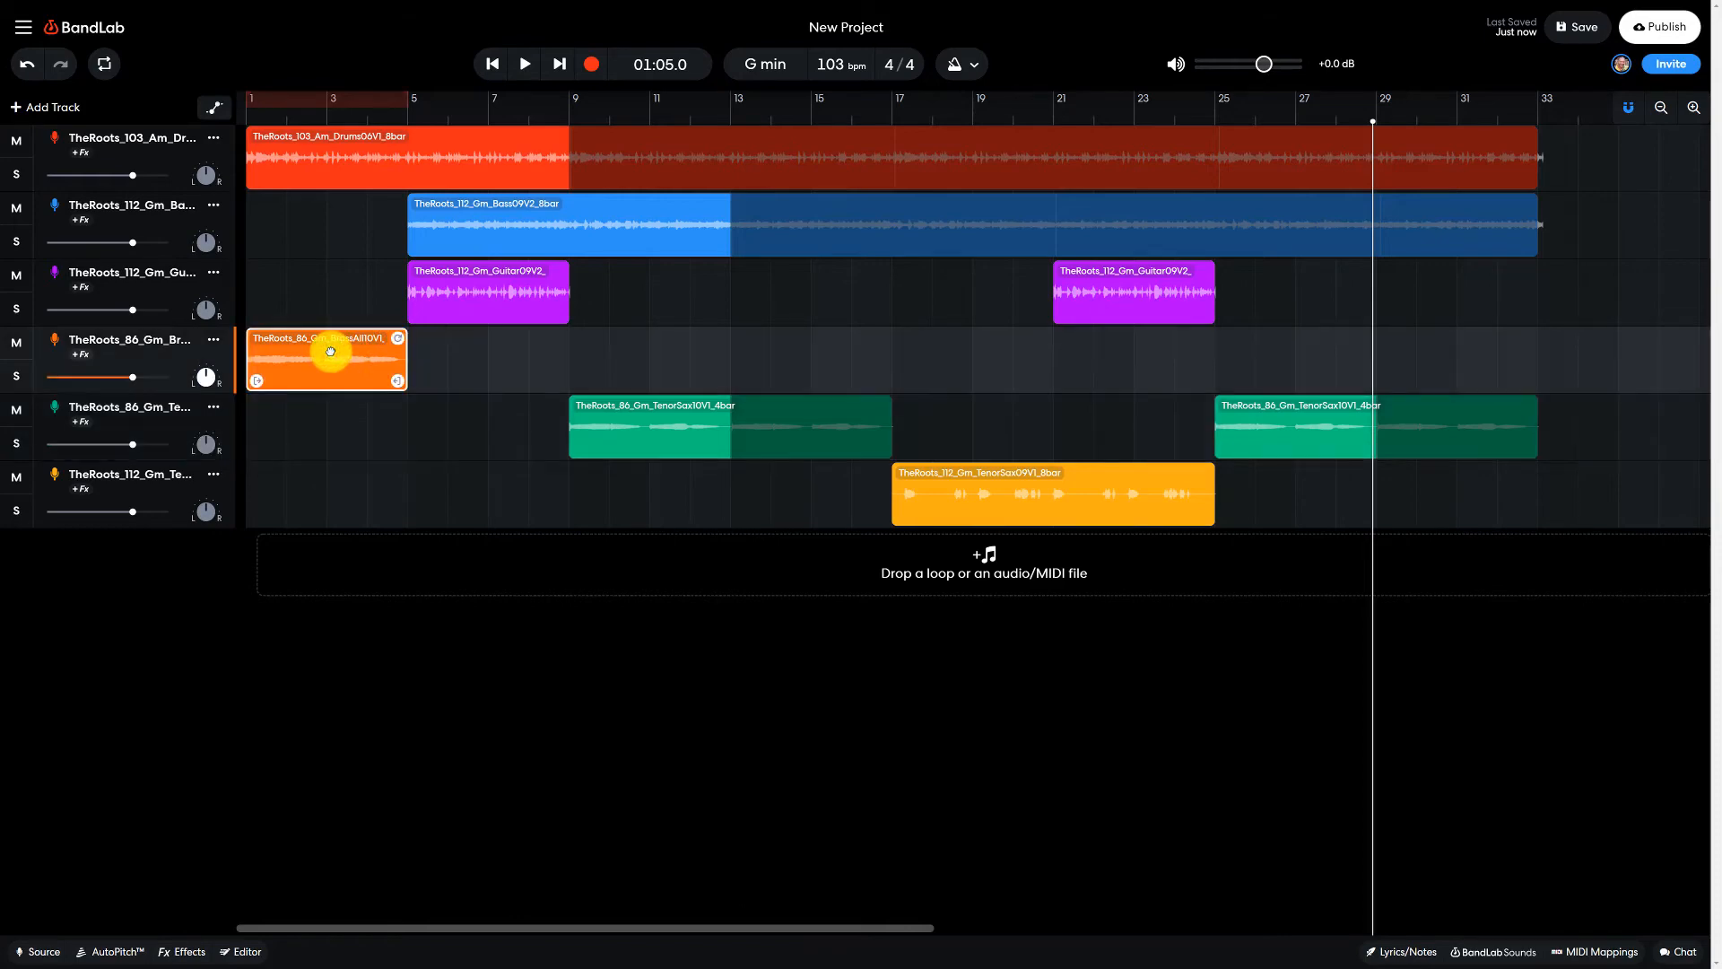
pyautogui.rightClick(330, 351)
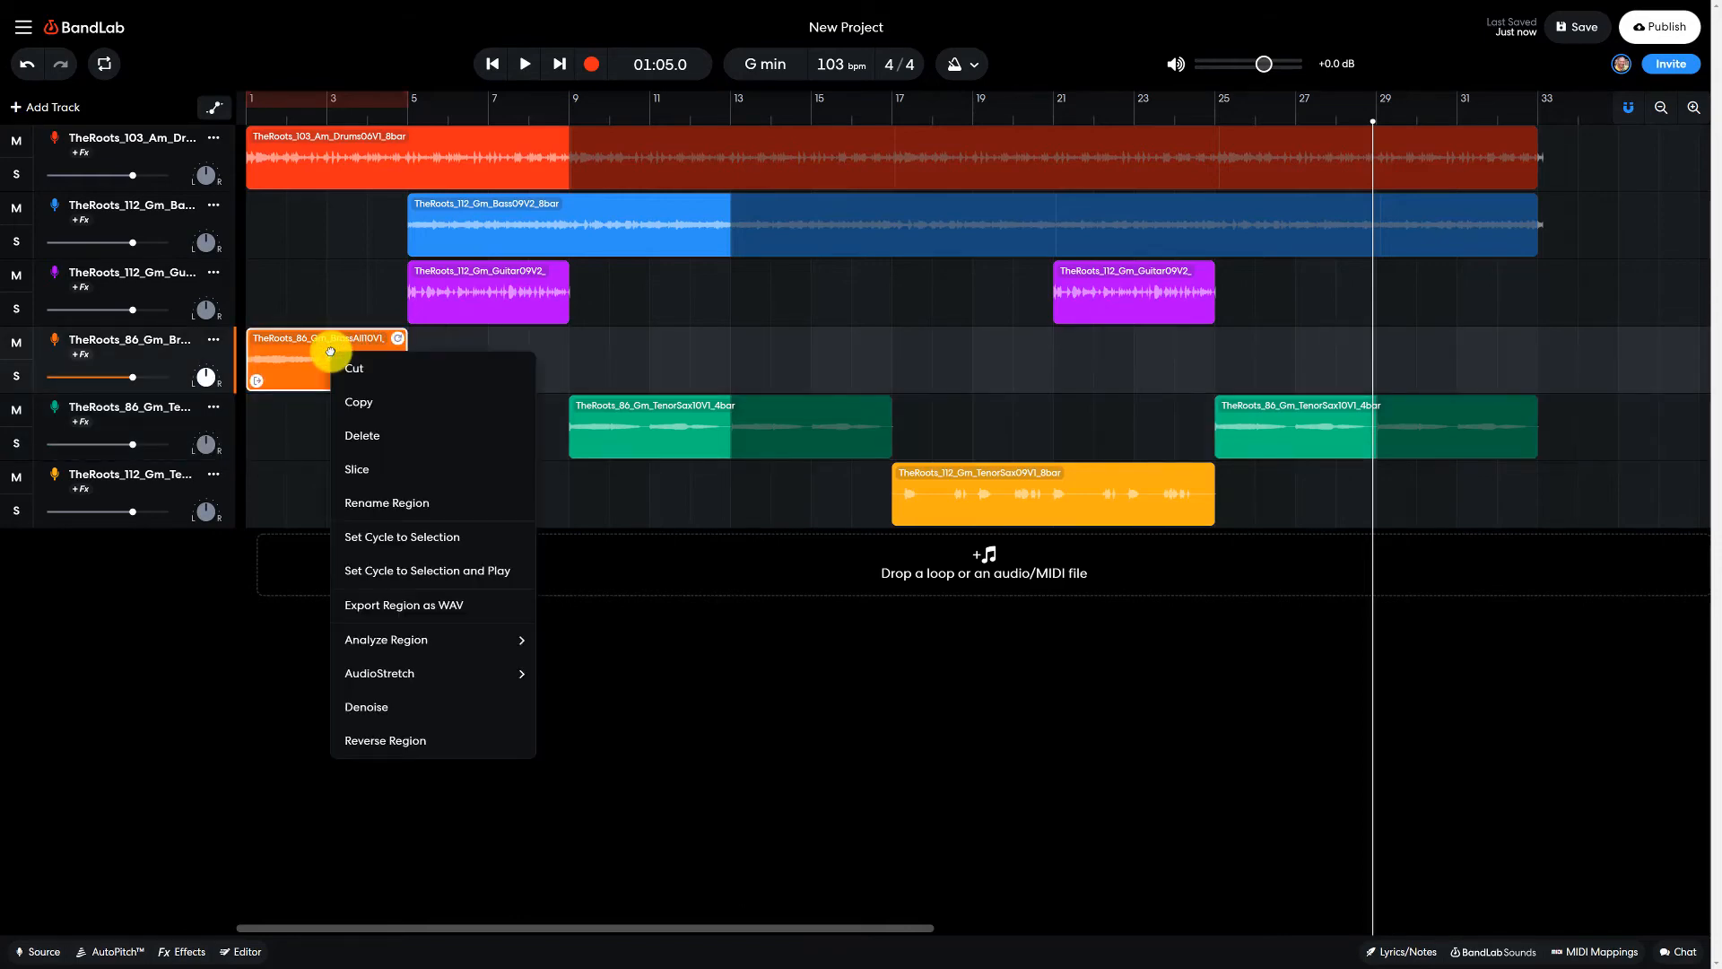
pyautogui.click(357, 398)
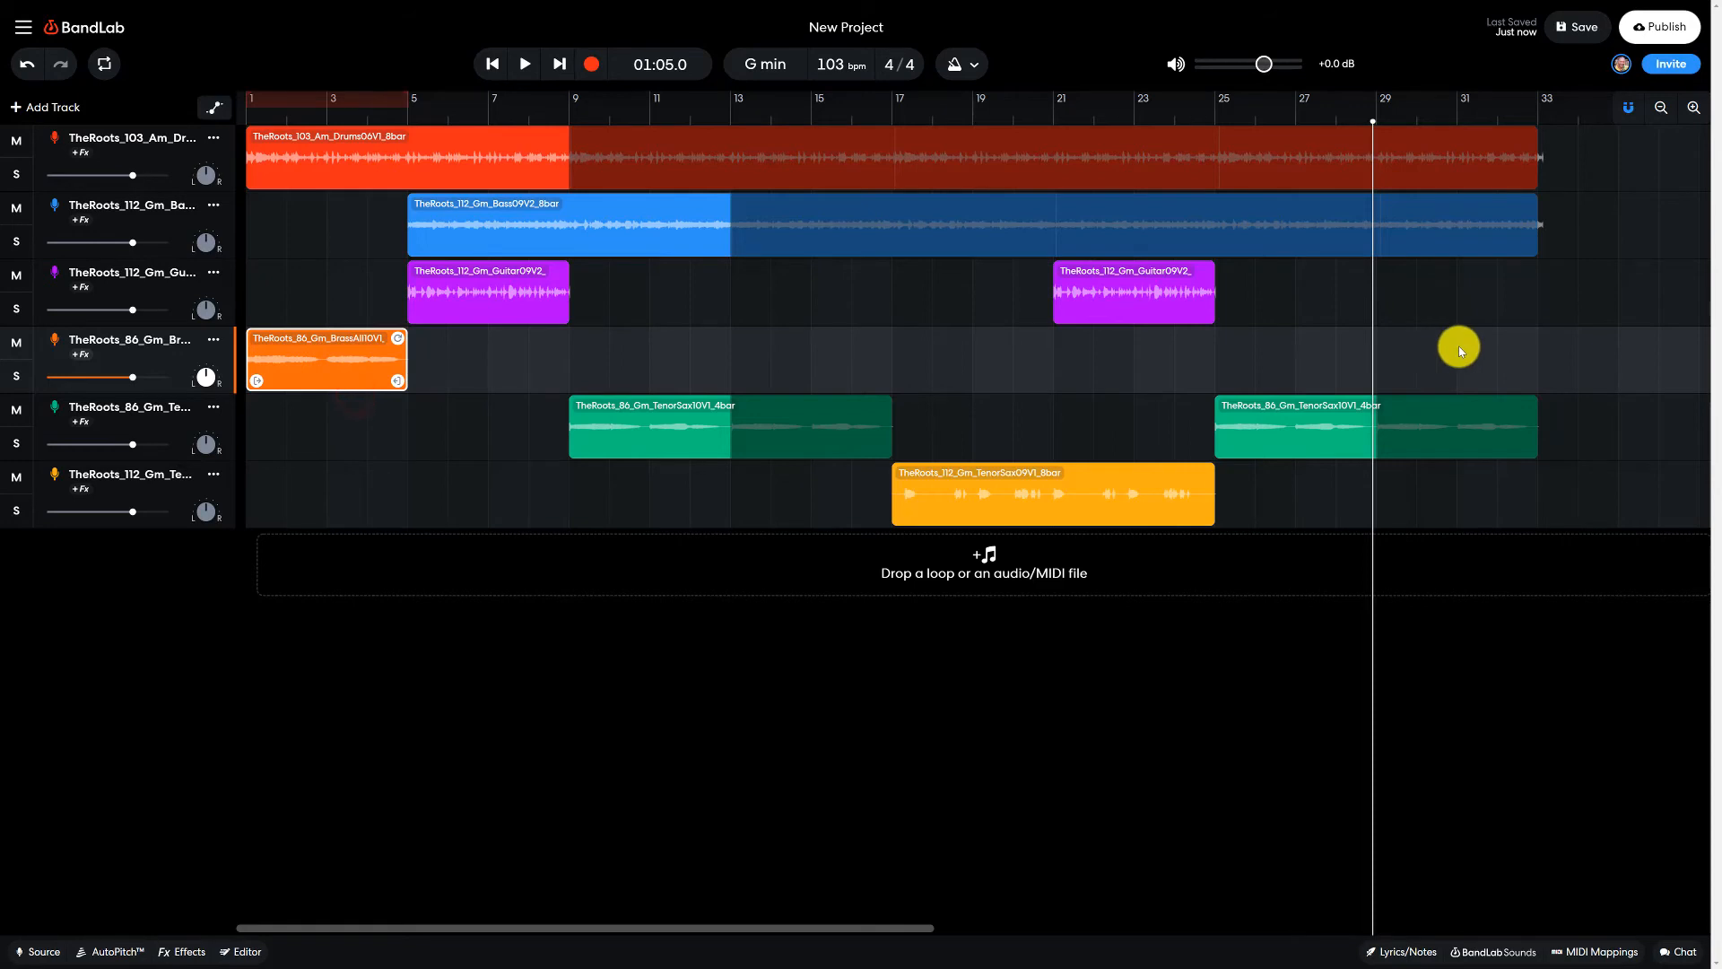
pyautogui.click(1215, 120)
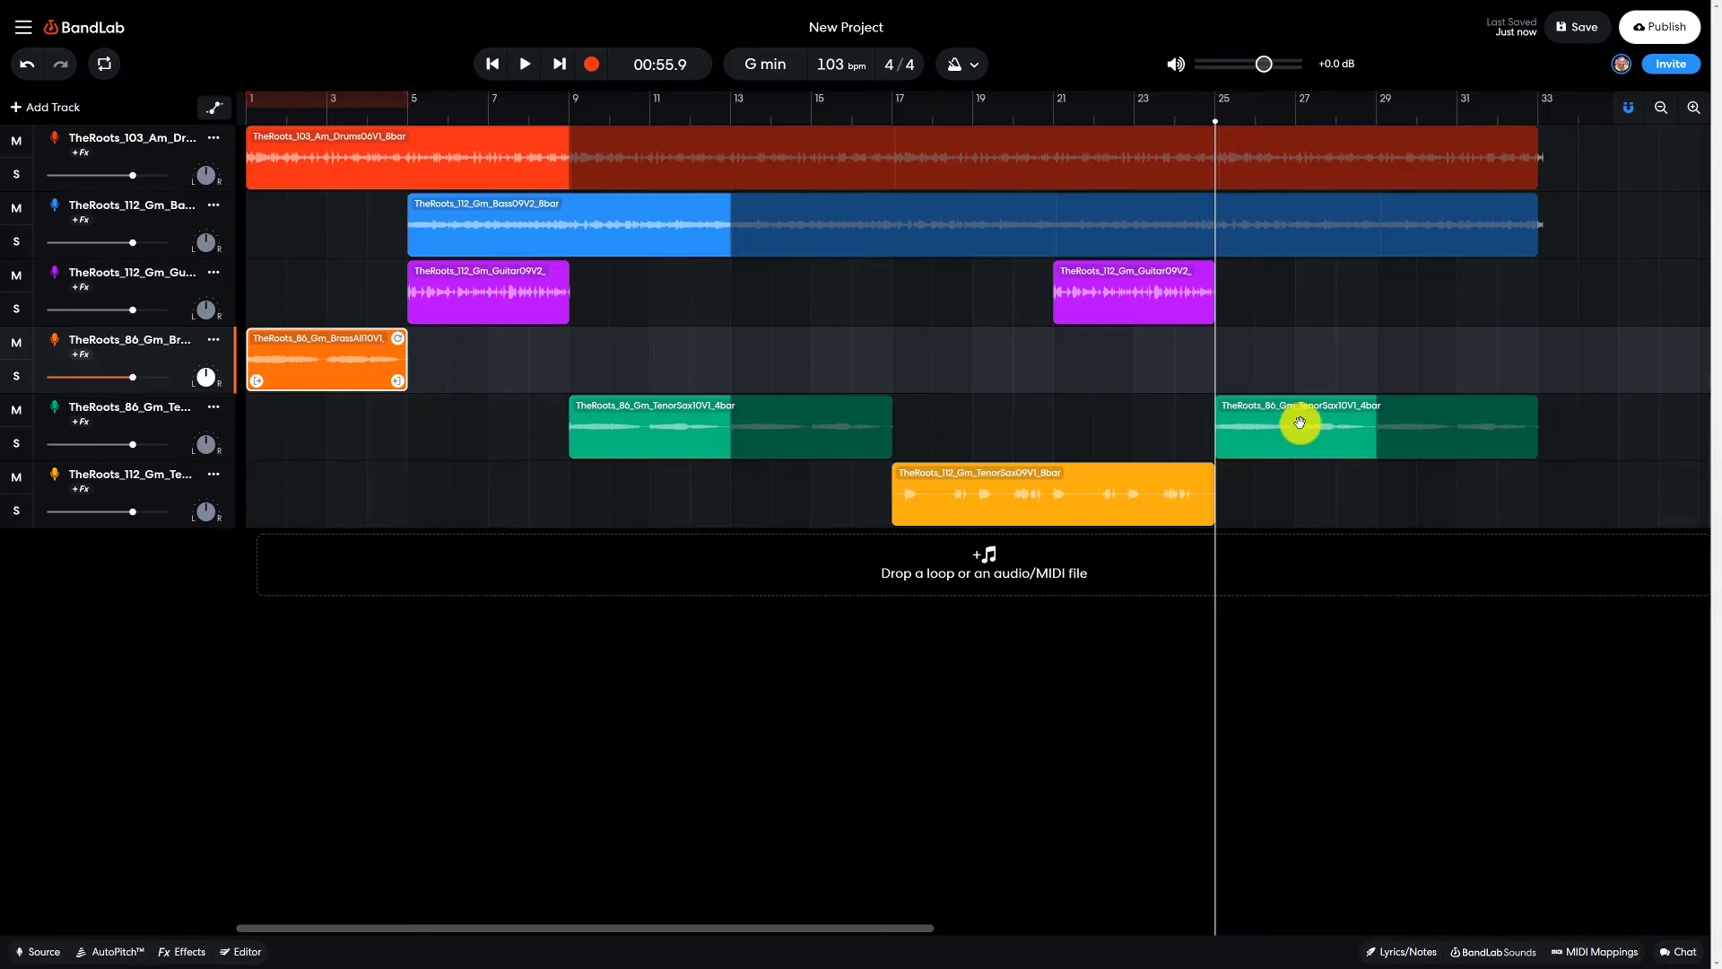
pyautogui.click(1379, 113)
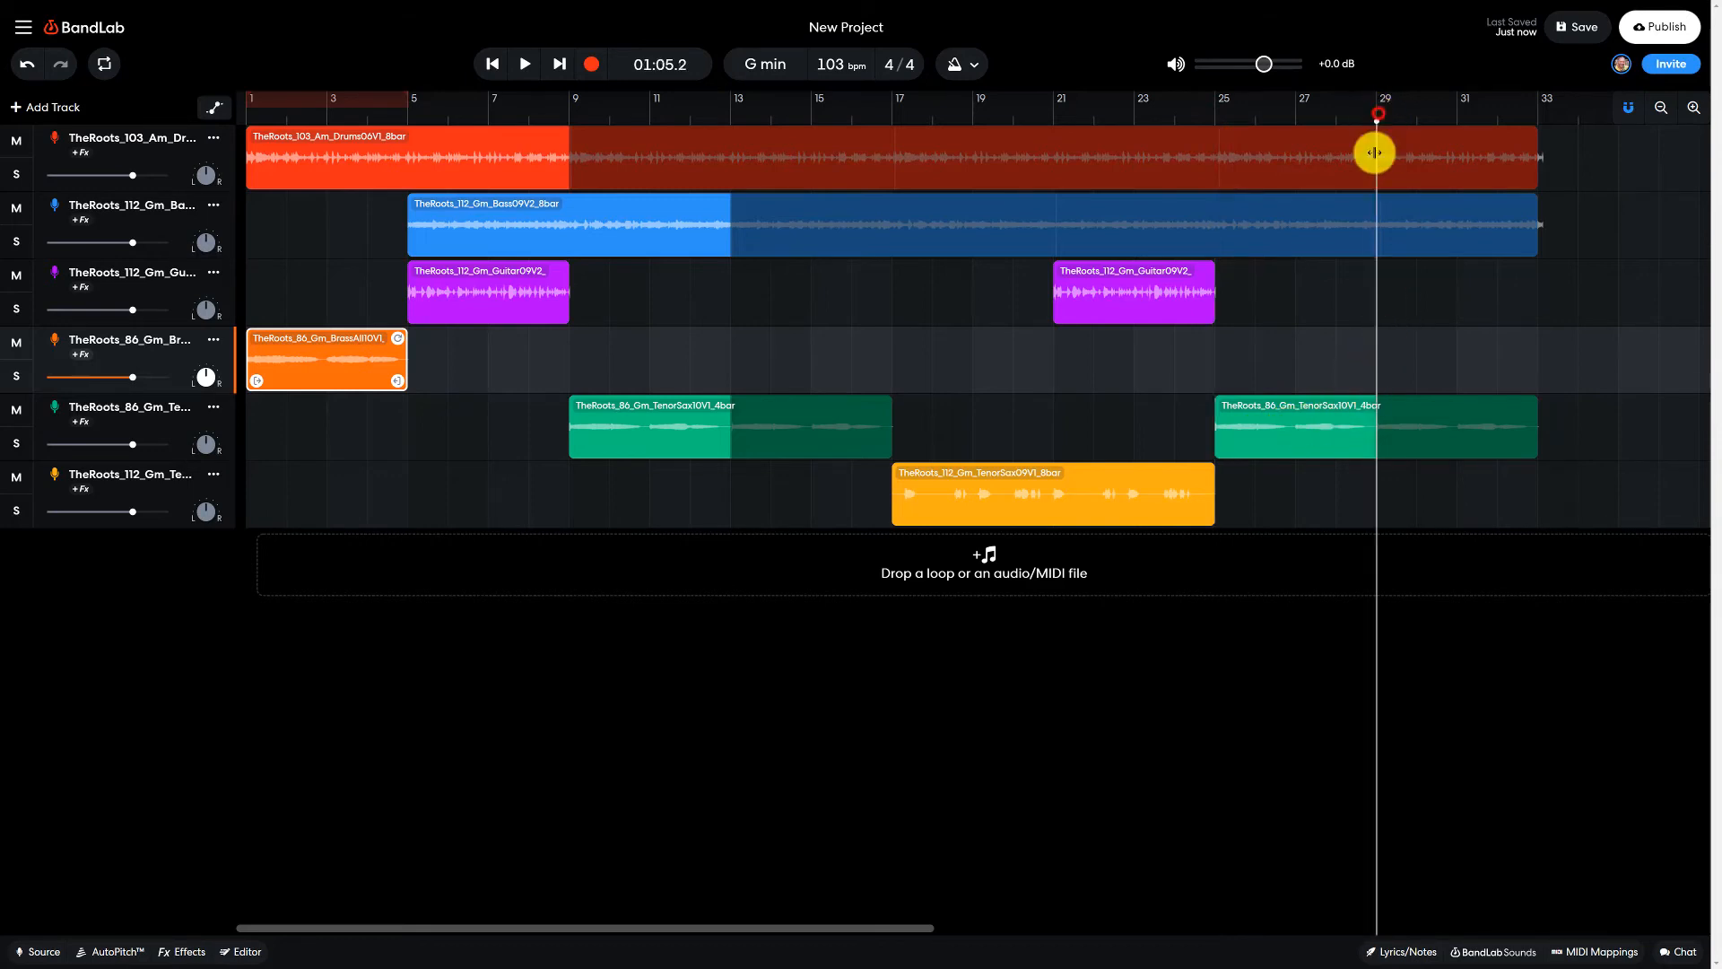
pyautogui.rightClick(1395, 348)
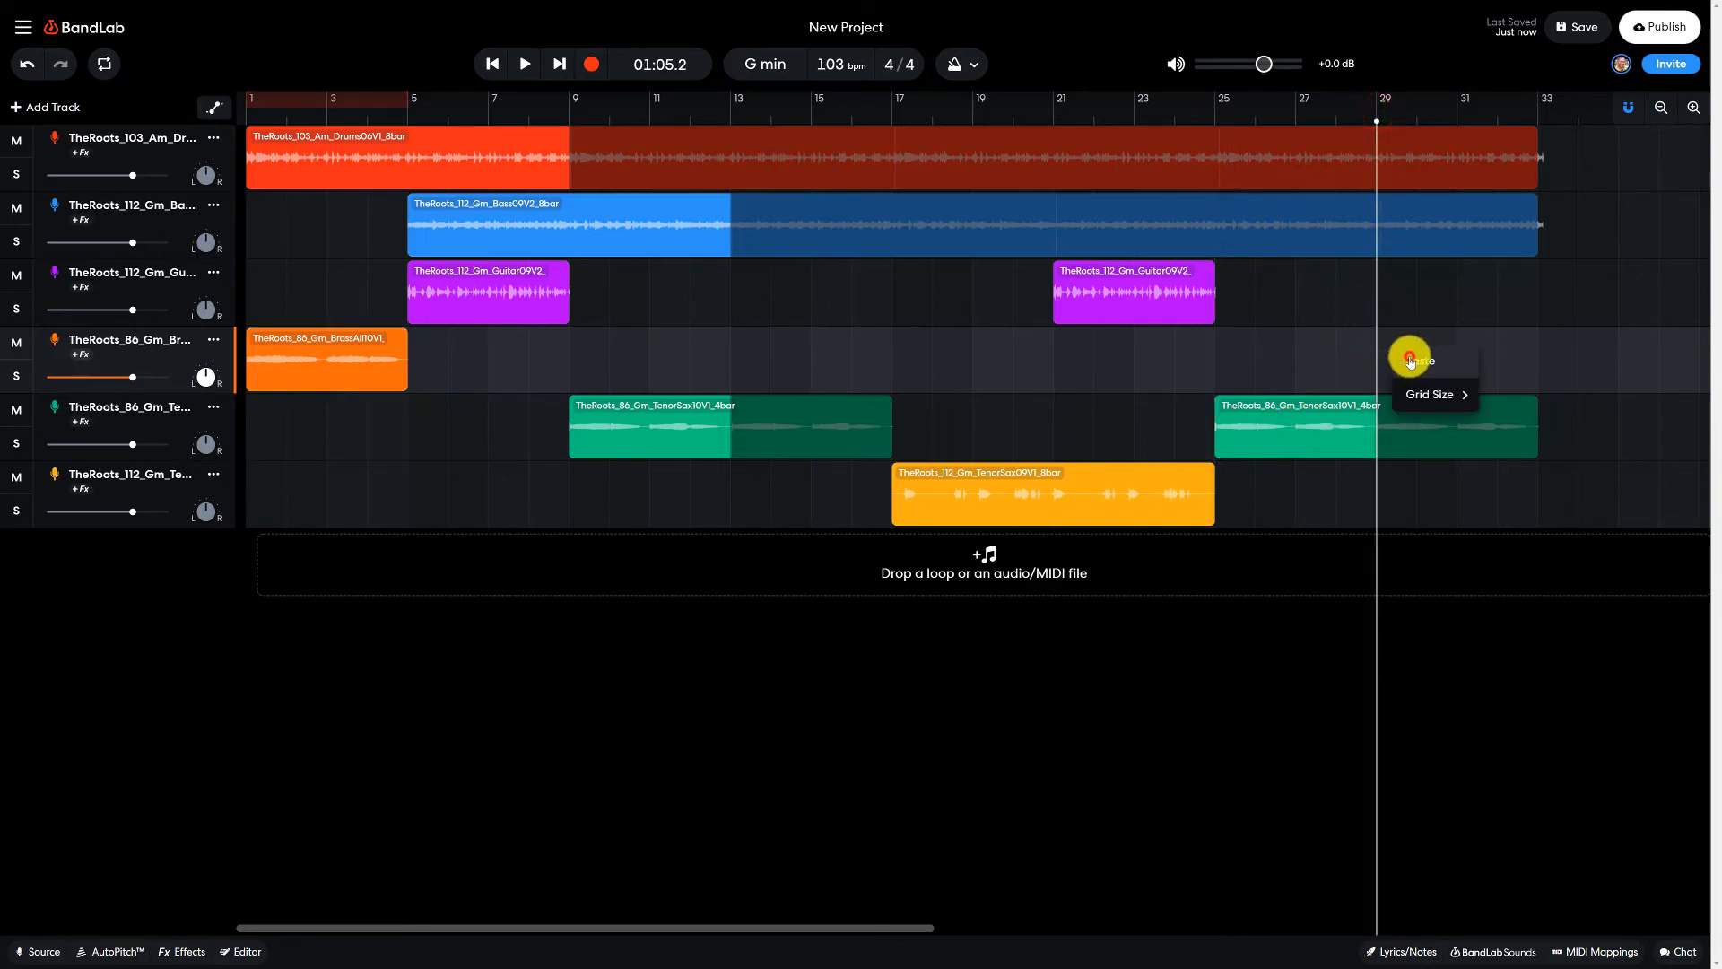
pyautogui.click(1408, 359)
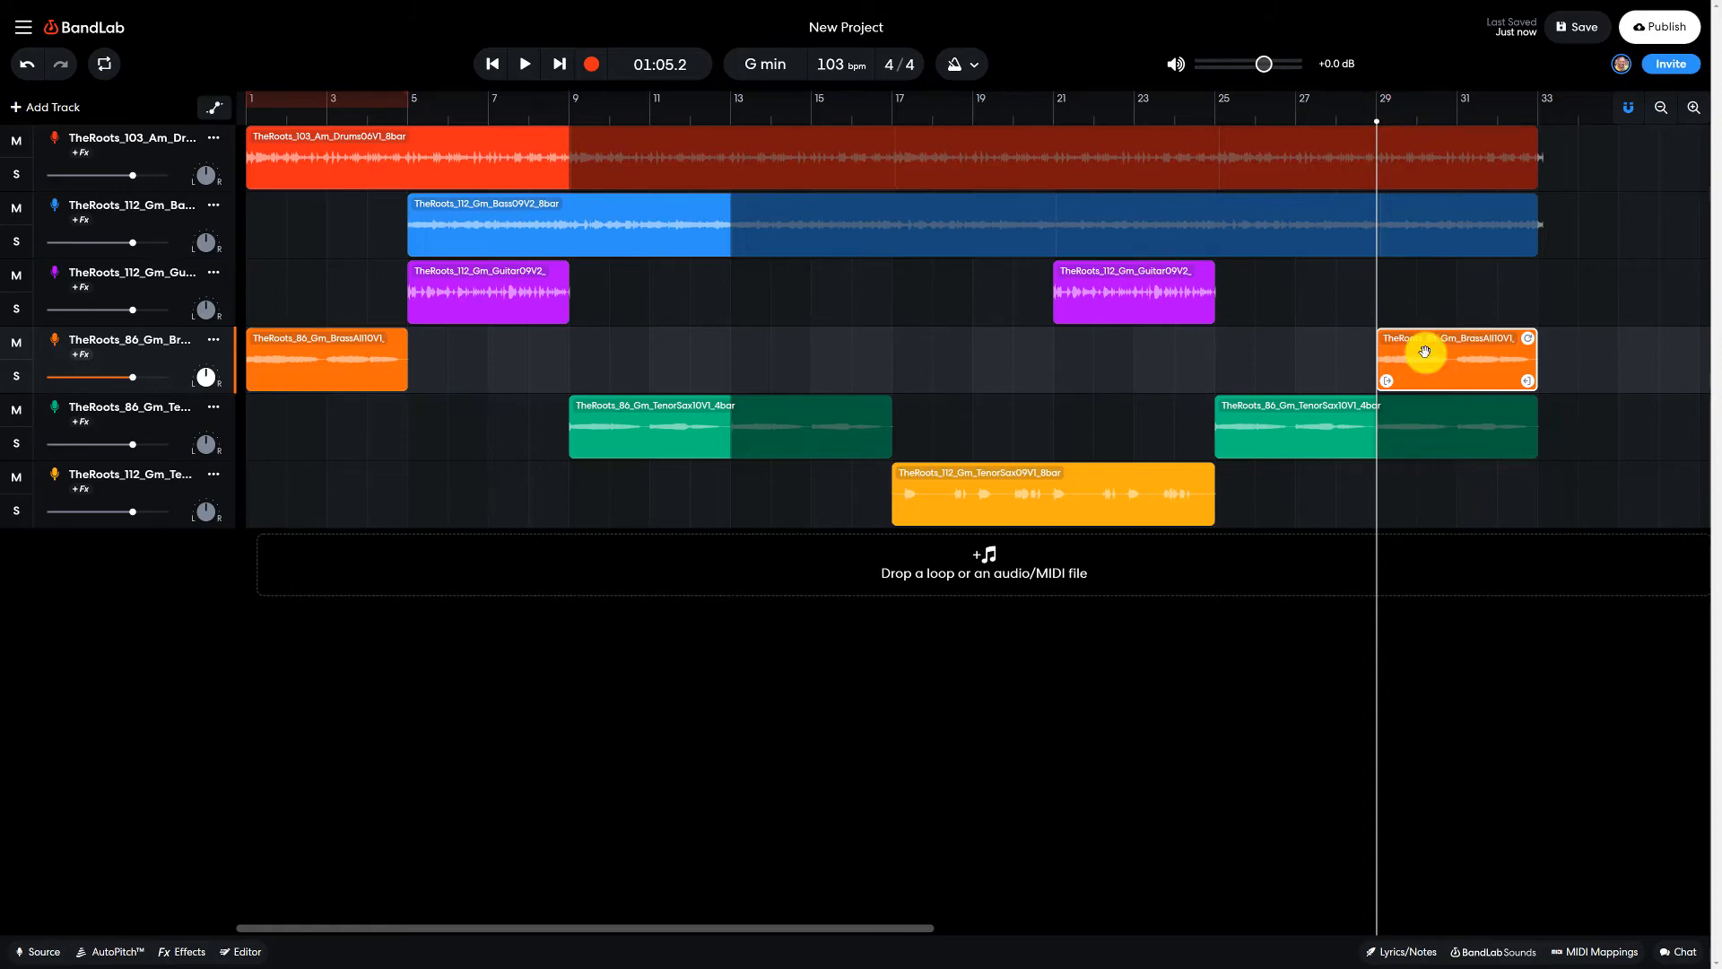
# - Play the arrangement from bar 25 until just past bar 33, and save the project
pyautogui.moveTo(907, 930); pyautogui.dragTo(1129, 922)
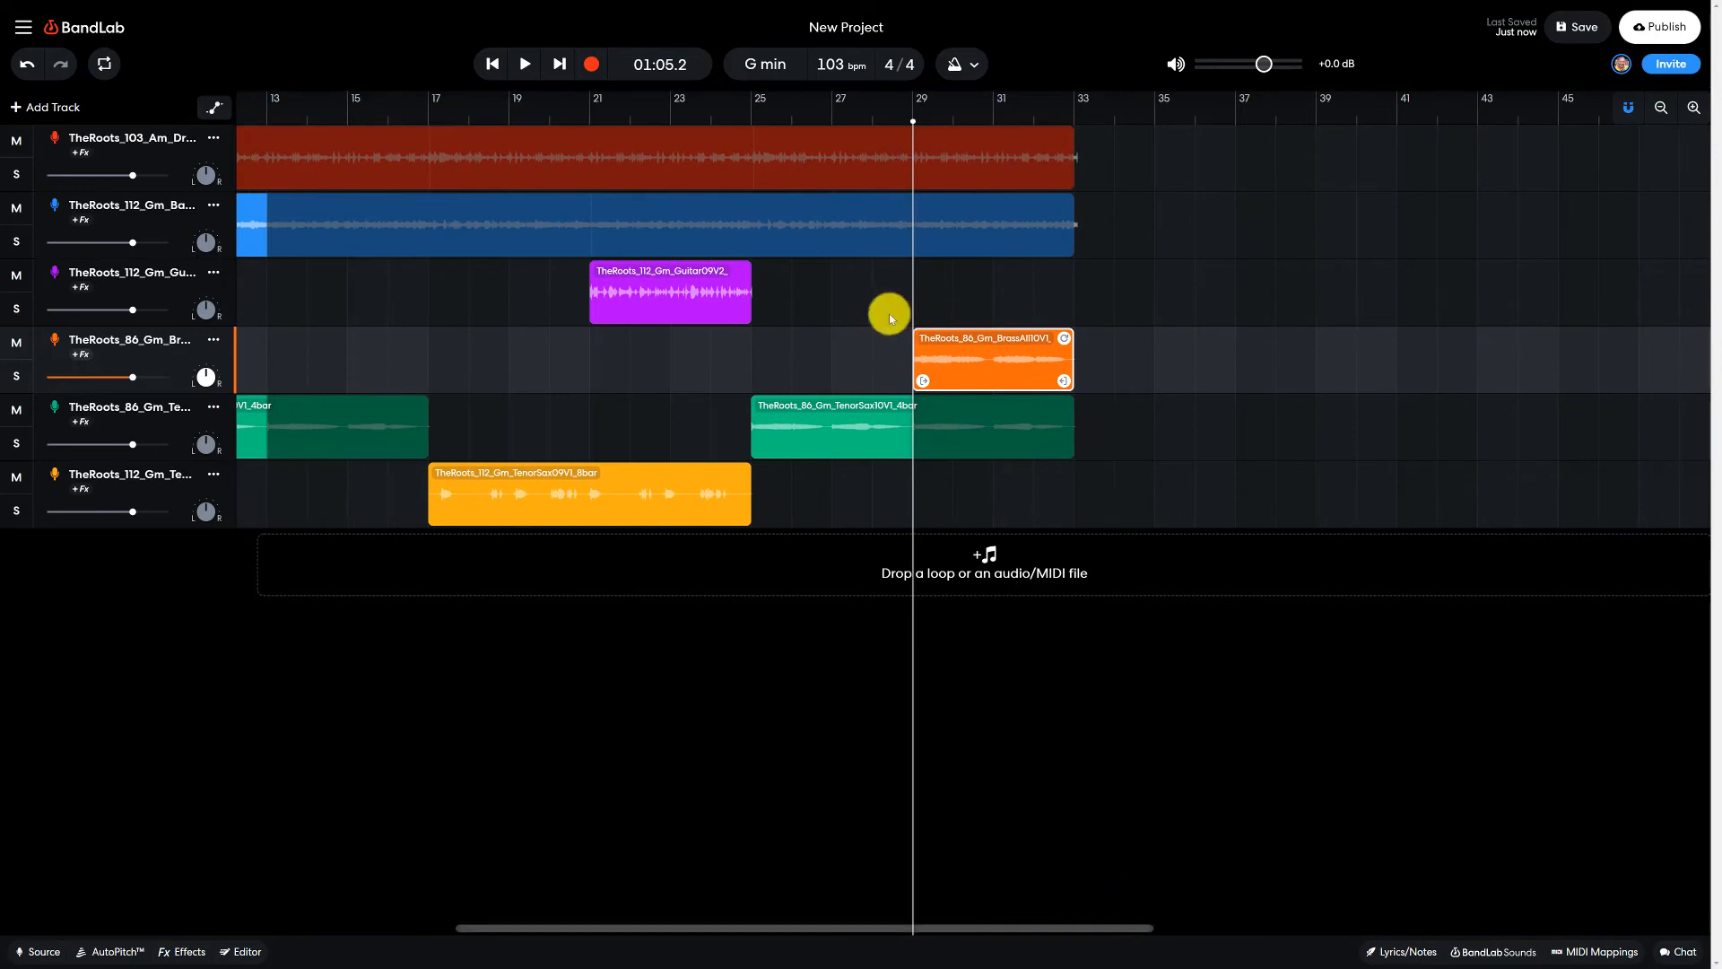
pyautogui.click(751, 117)
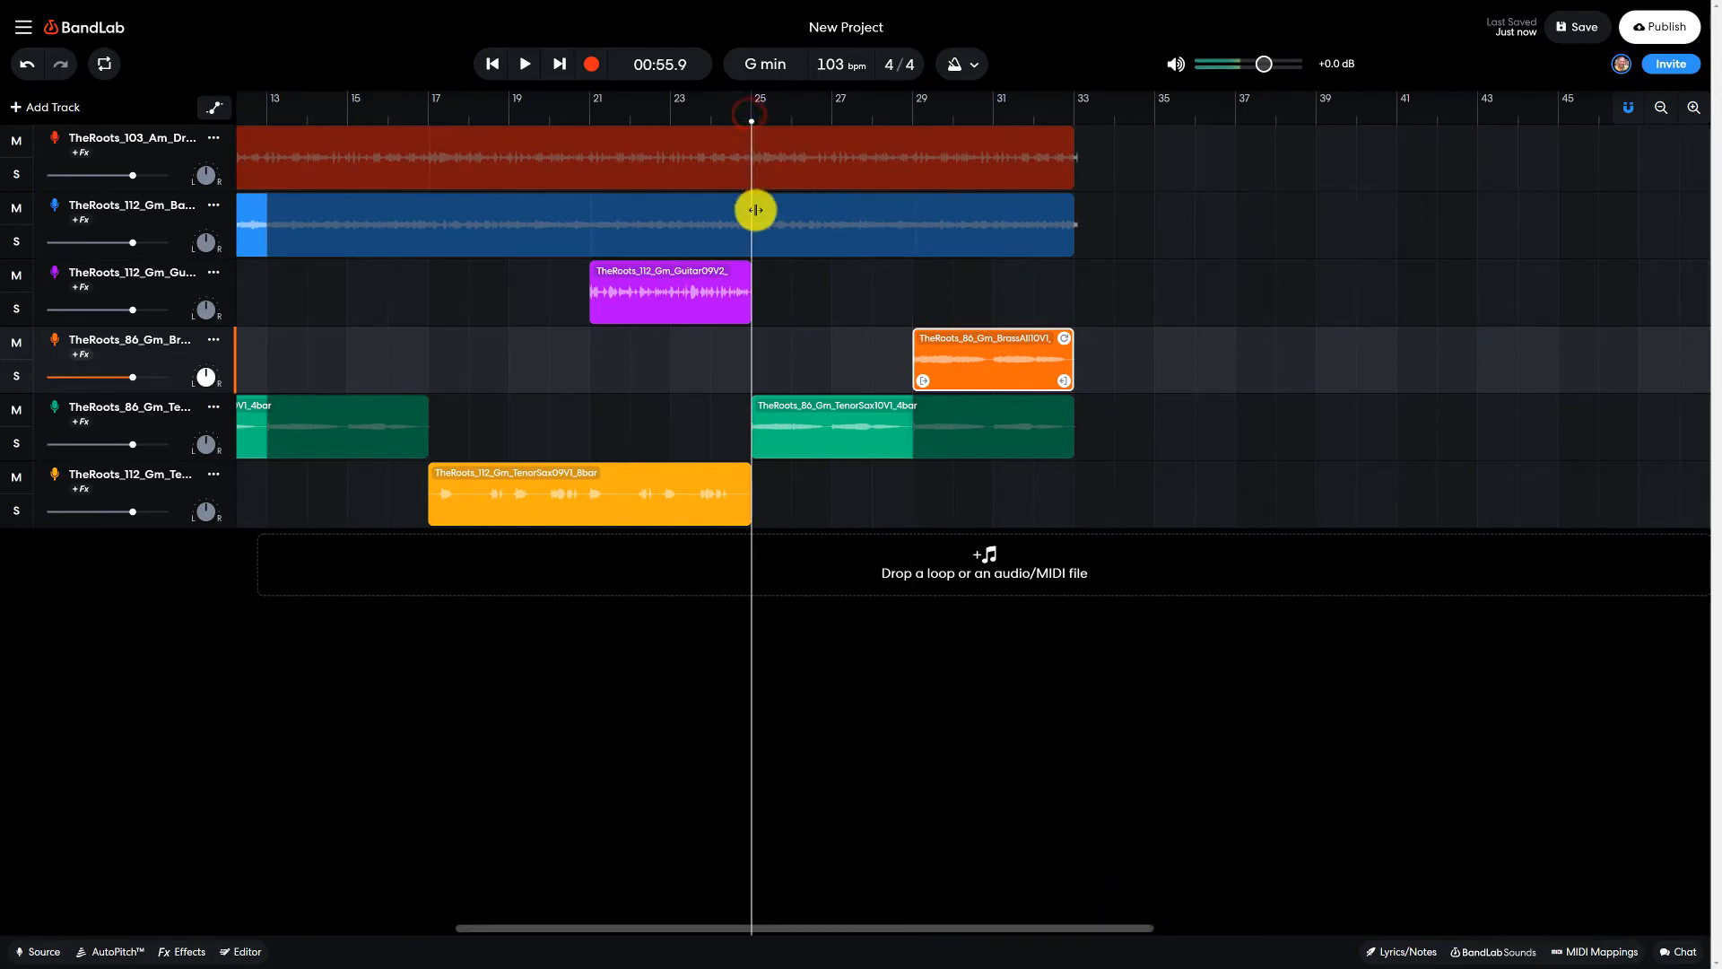
pyautogui.press('space')
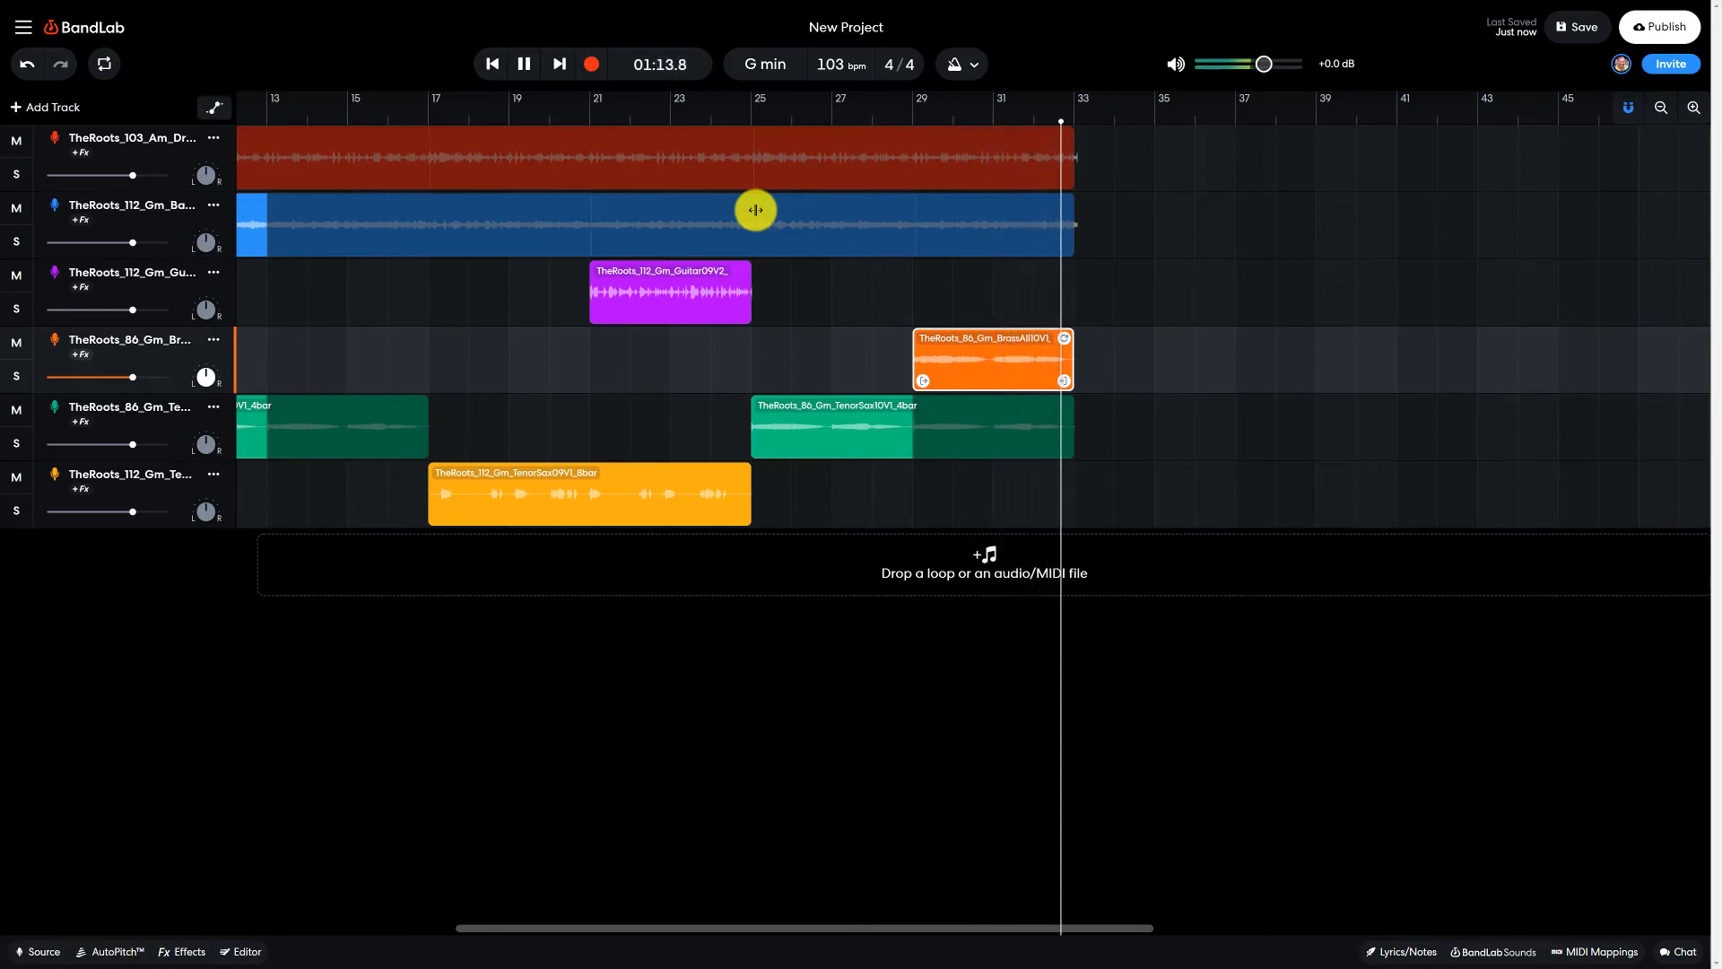
pyautogui.click(524, 64)
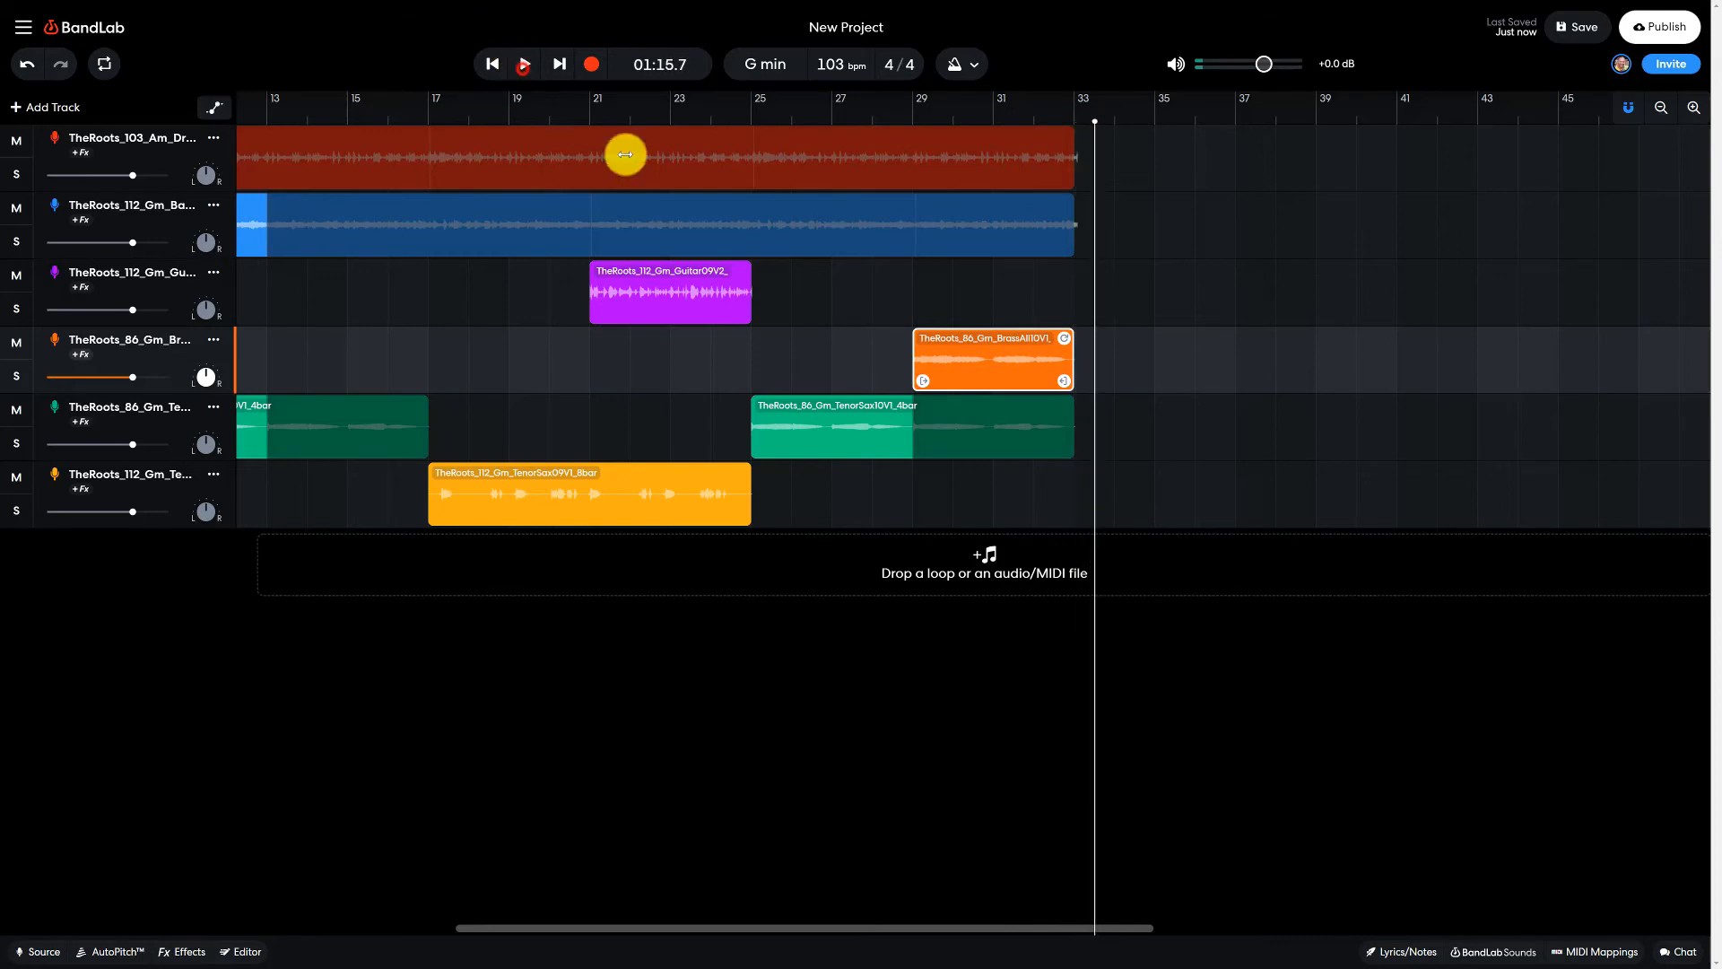
pyautogui.click(1584, 36)
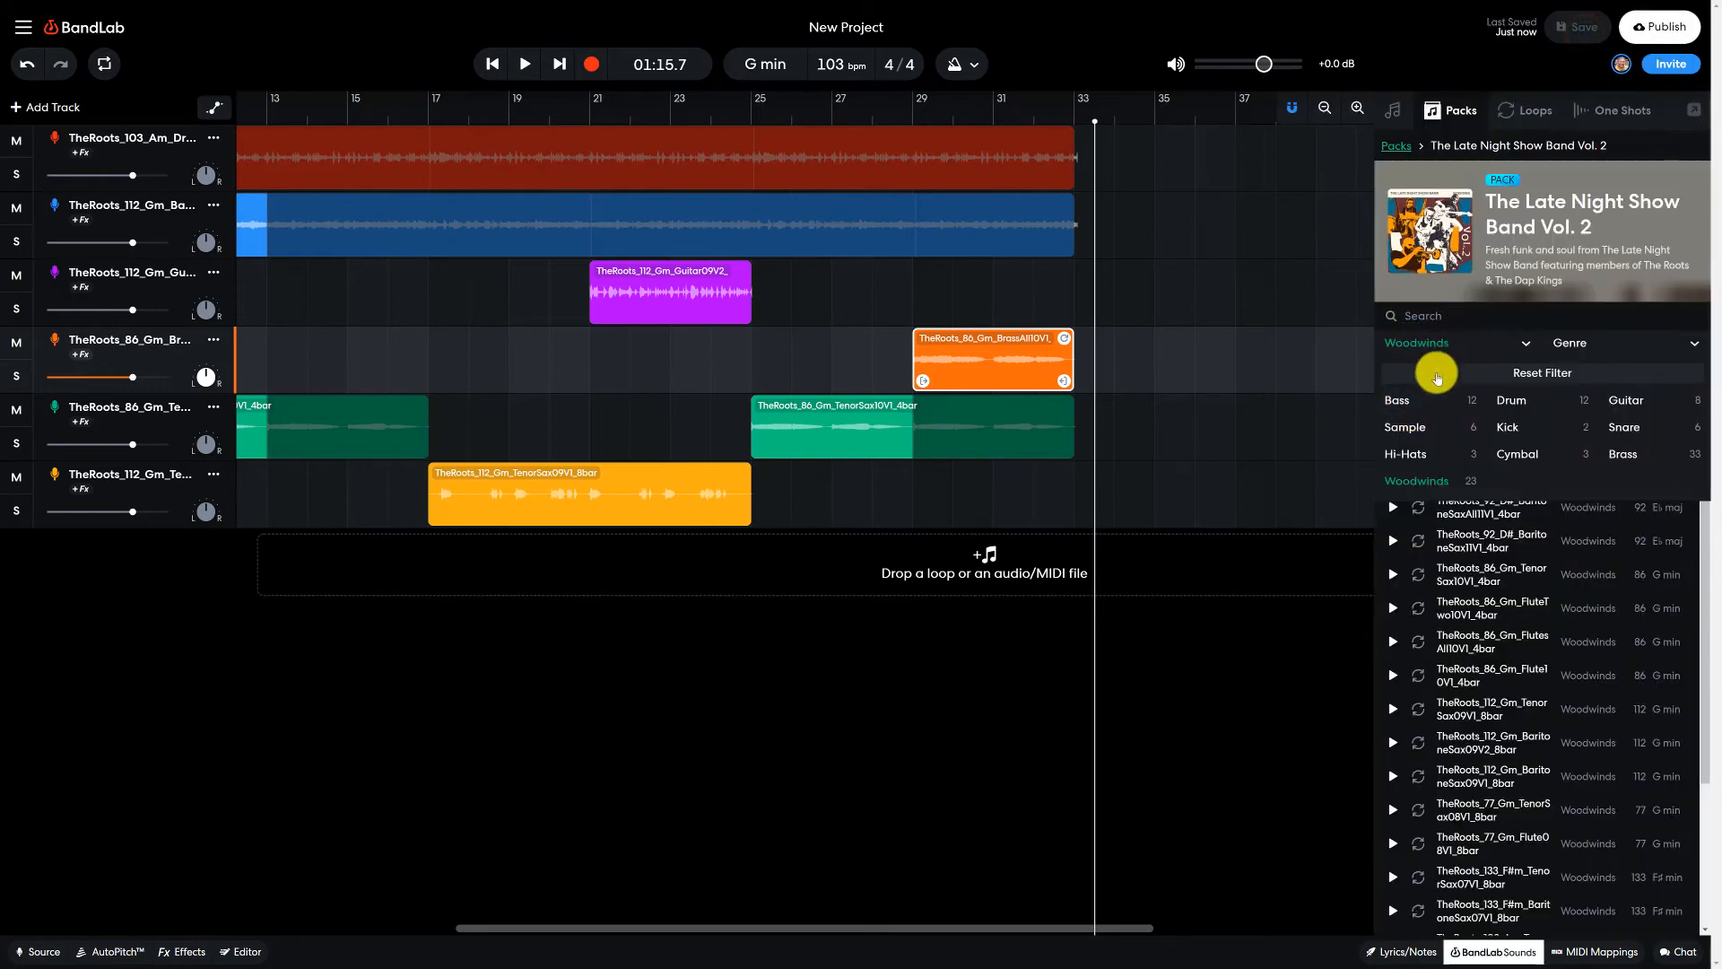
# - Filter the pack to samples, preview the ensembles, and place TheRoots_112_Gm_ENSEMBLE09V1_8bar on a new track at bar 33
pyautogui.click(1406, 430)
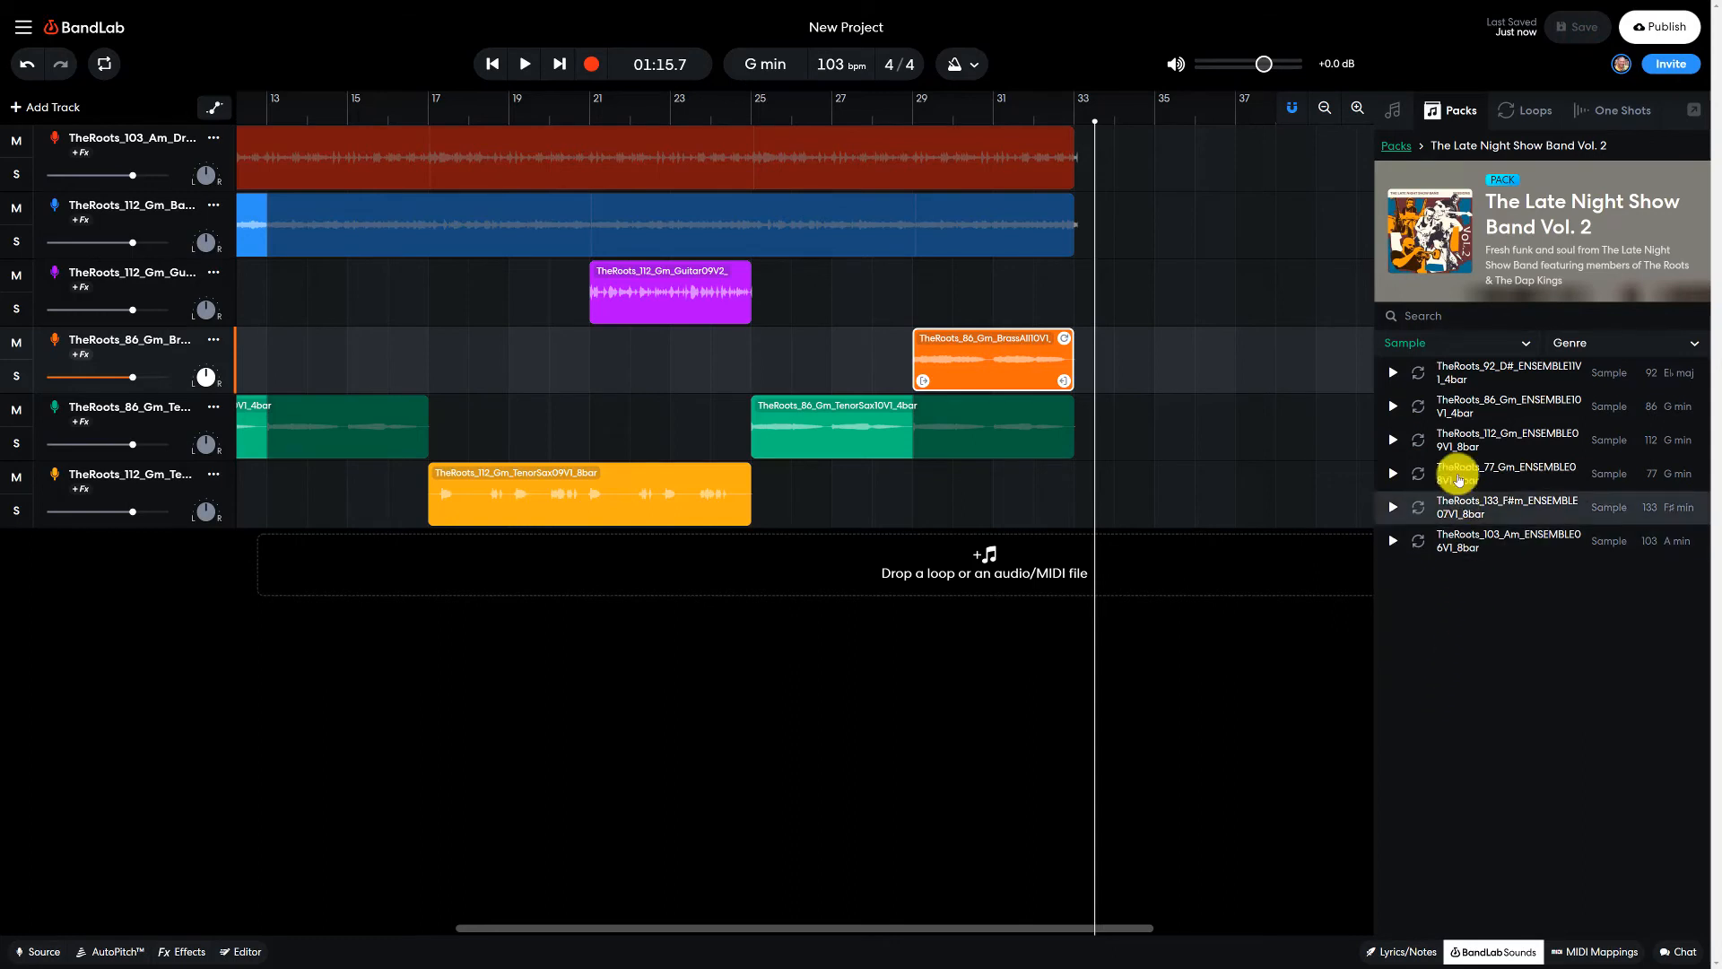
pyautogui.click(1457, 379)
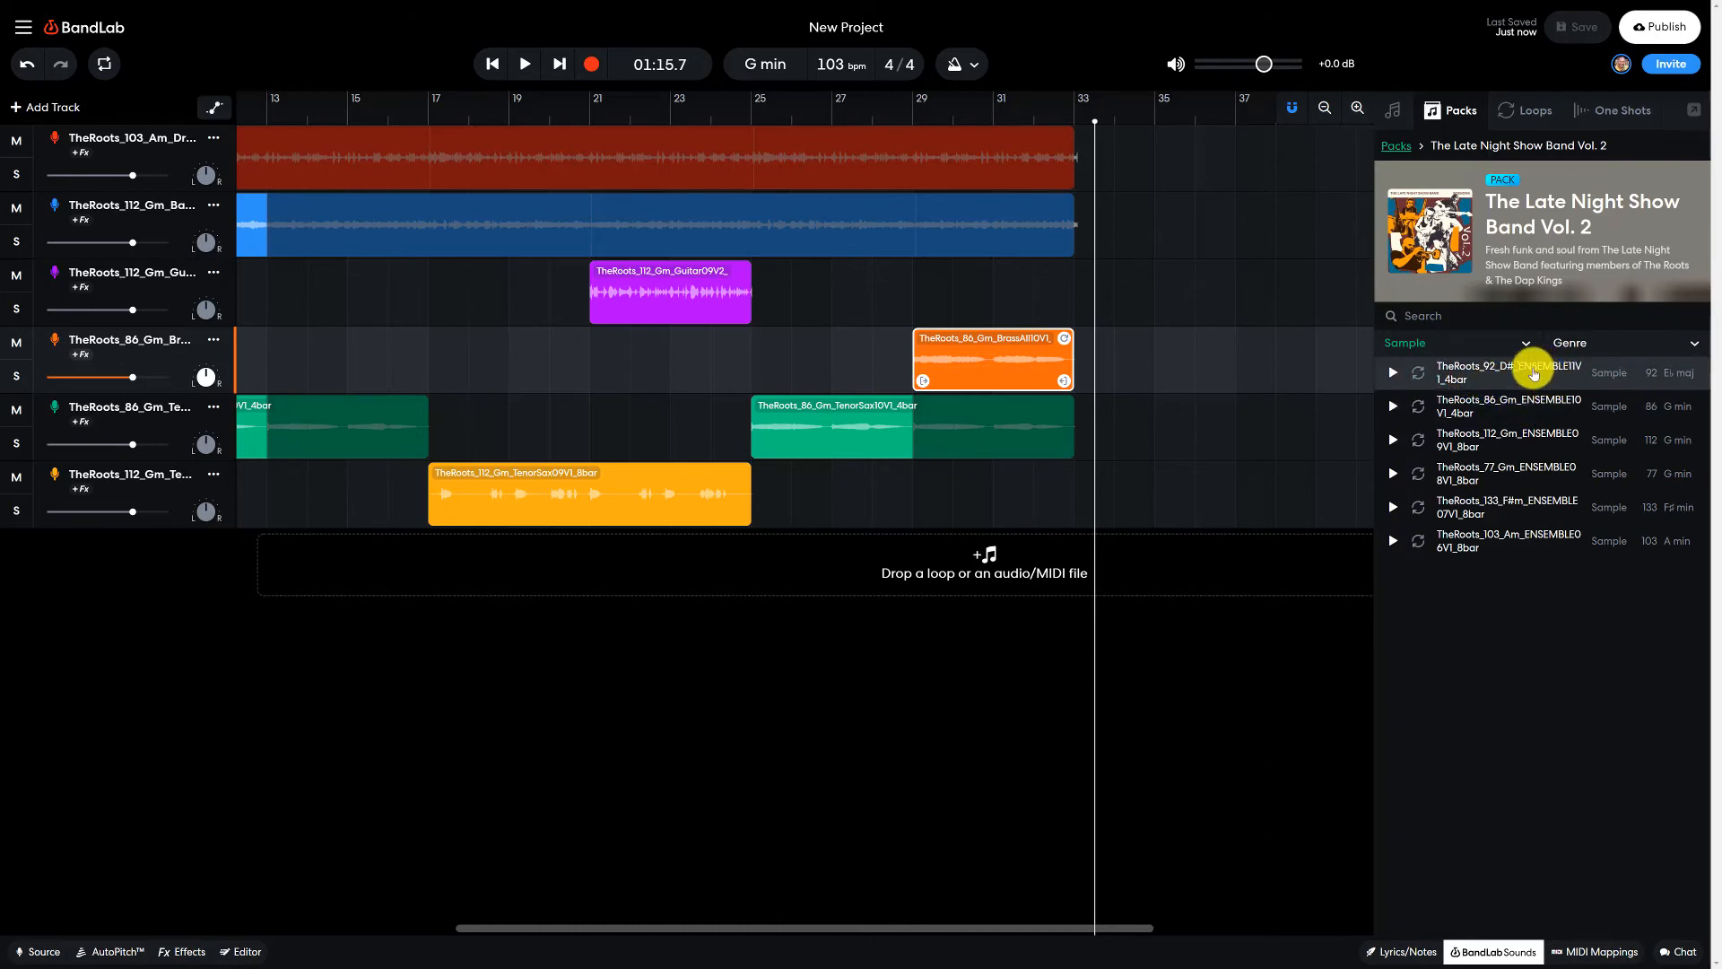
pyautogui.click(1486, 410)
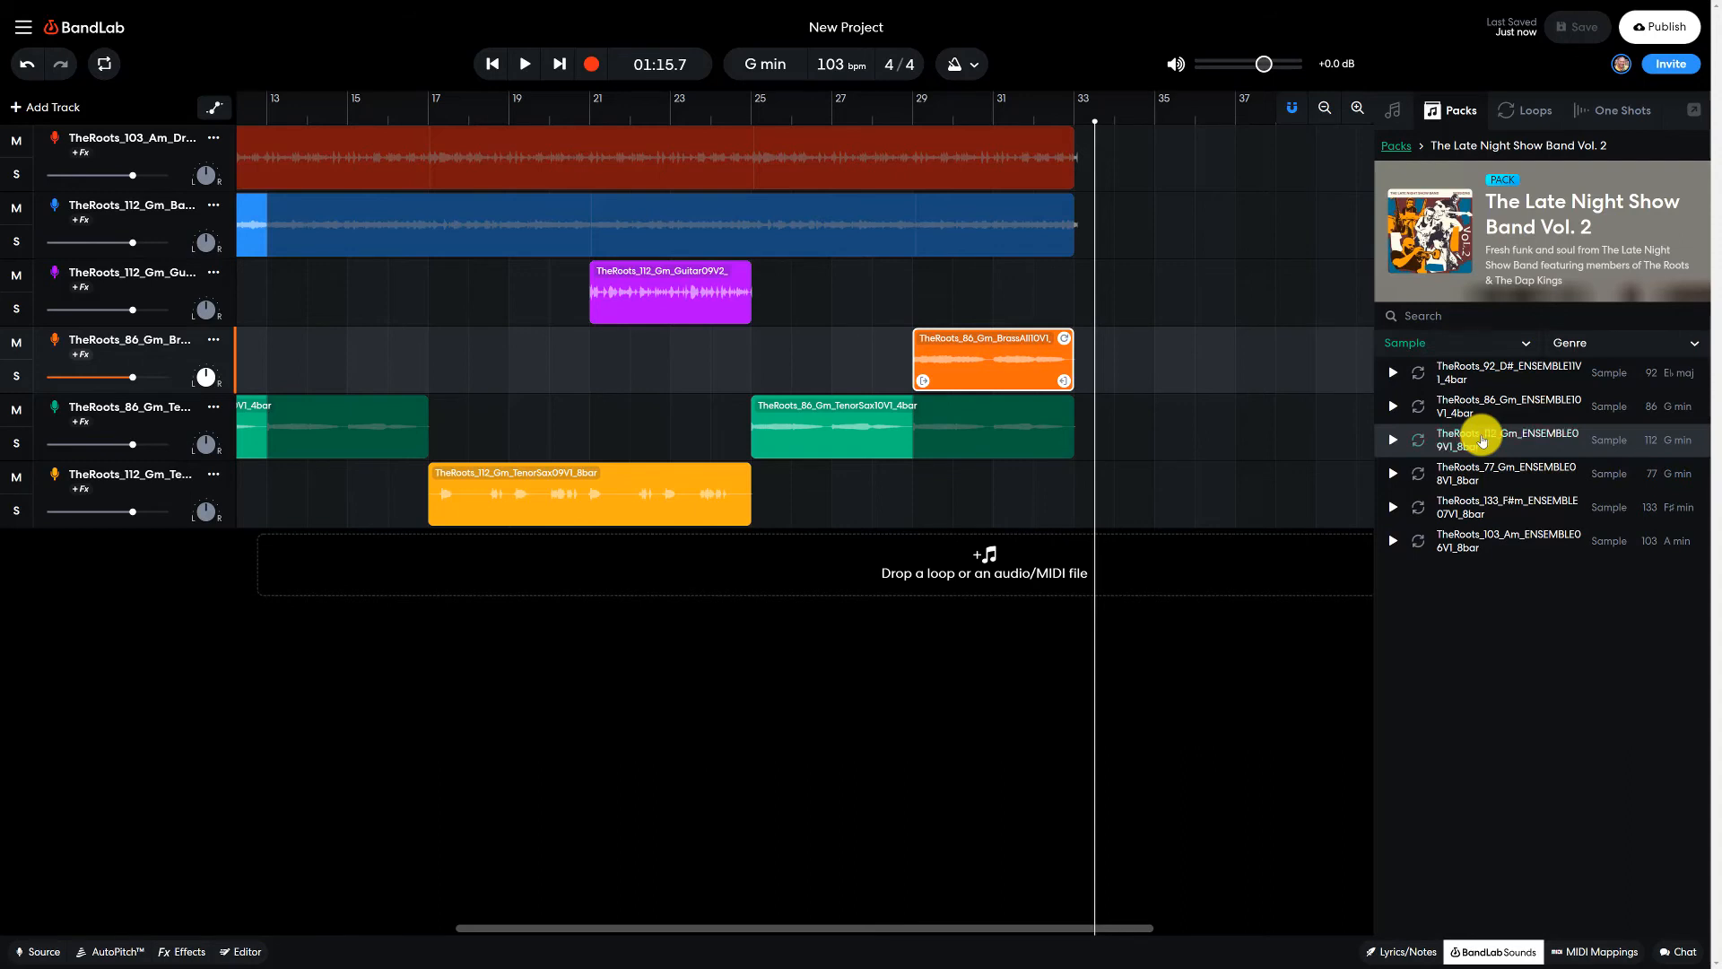
pyautogui.moveTo(1482, 439); pyautogui.dragTo(1183, 563)
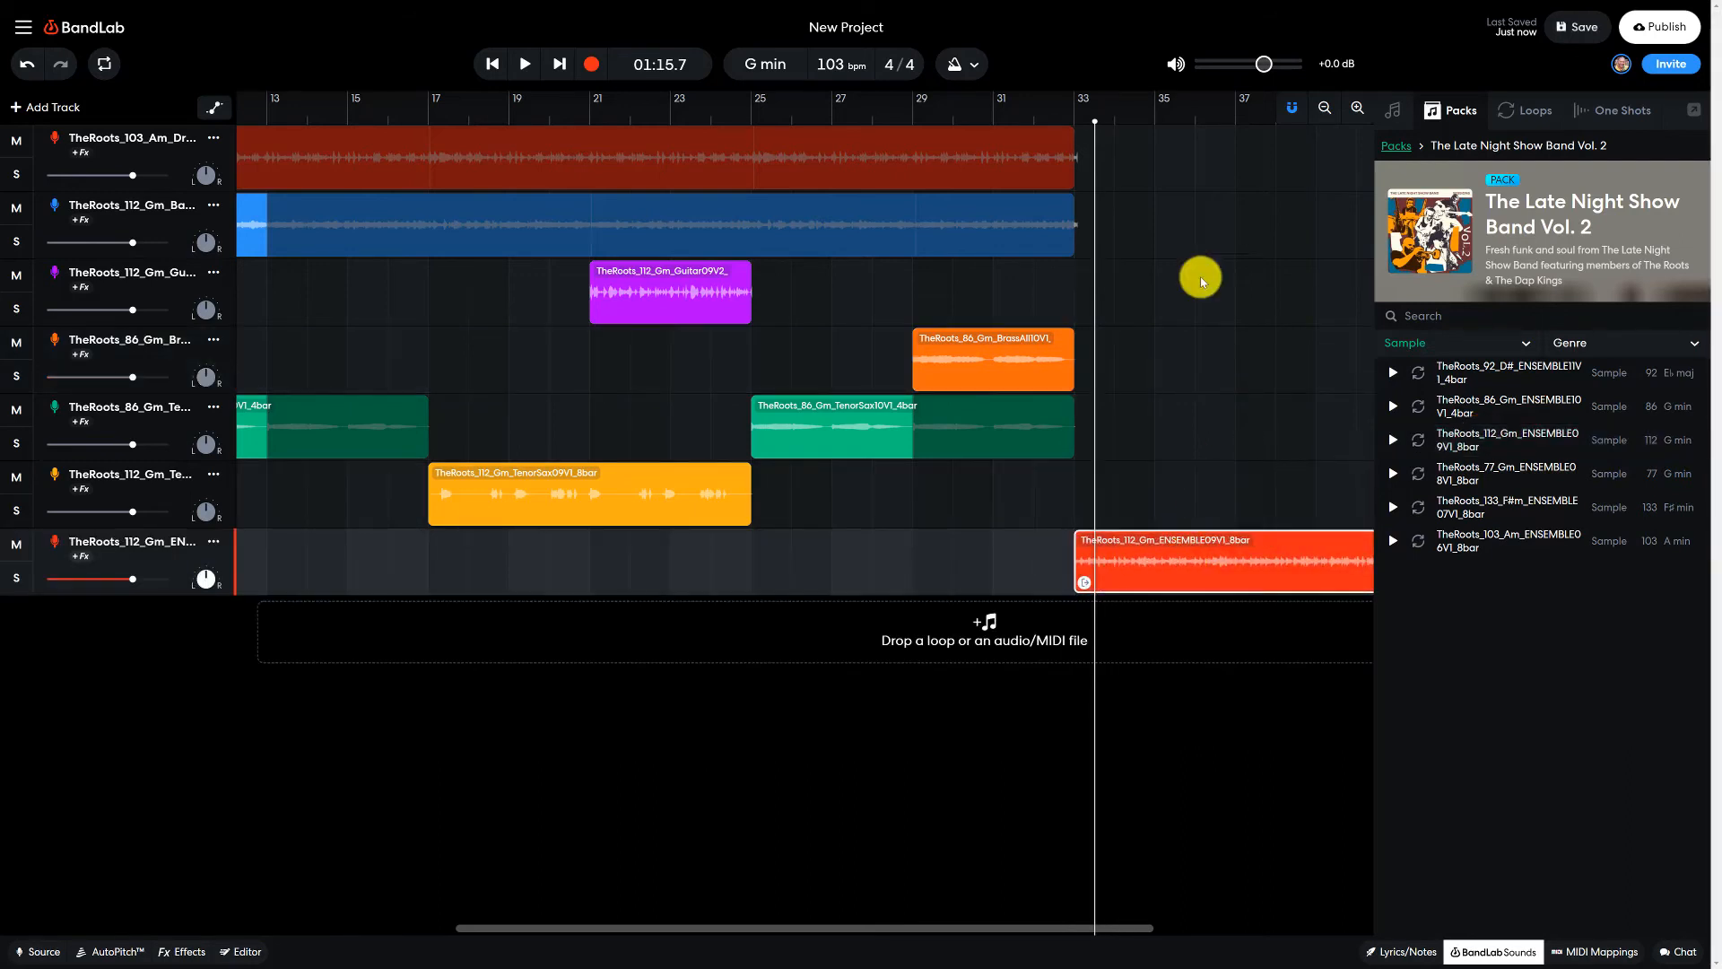
# - Play the arrangement from bar 29 through the start of the new ensemble clip, stopping past bar 35
pyautogui.click(914, 117)
pyautogui.press('space')
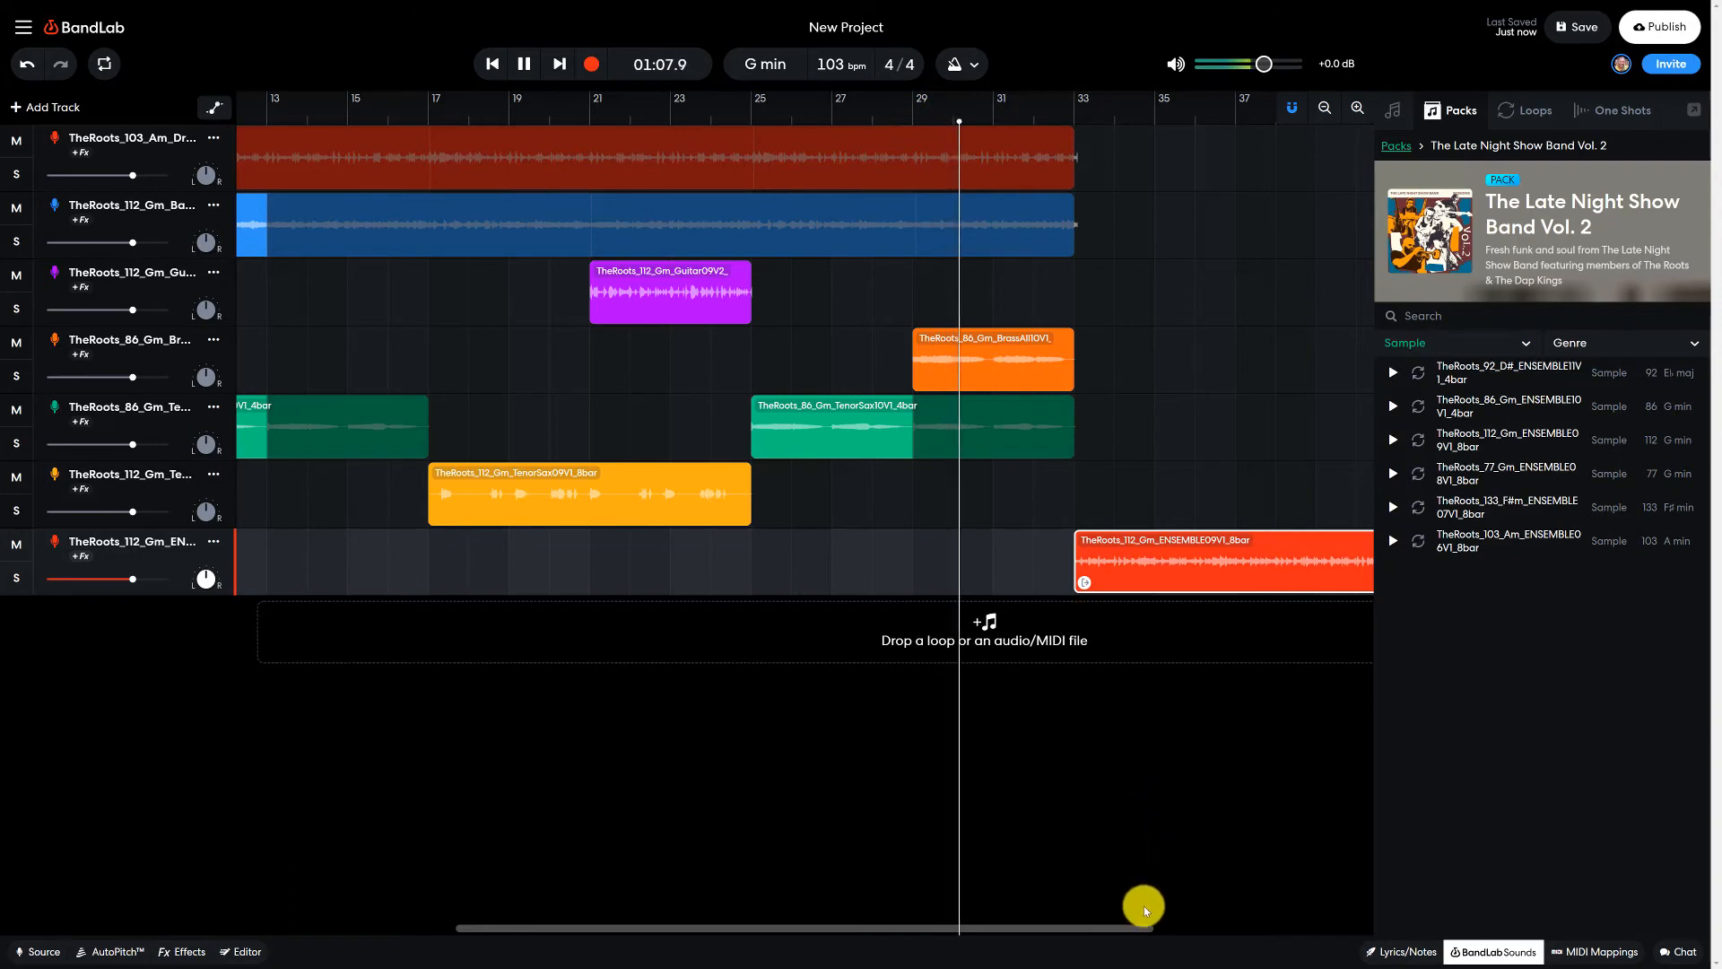
pyautogui.moveTo(1122, 927); pyautogui.dragTo(1237, 908)
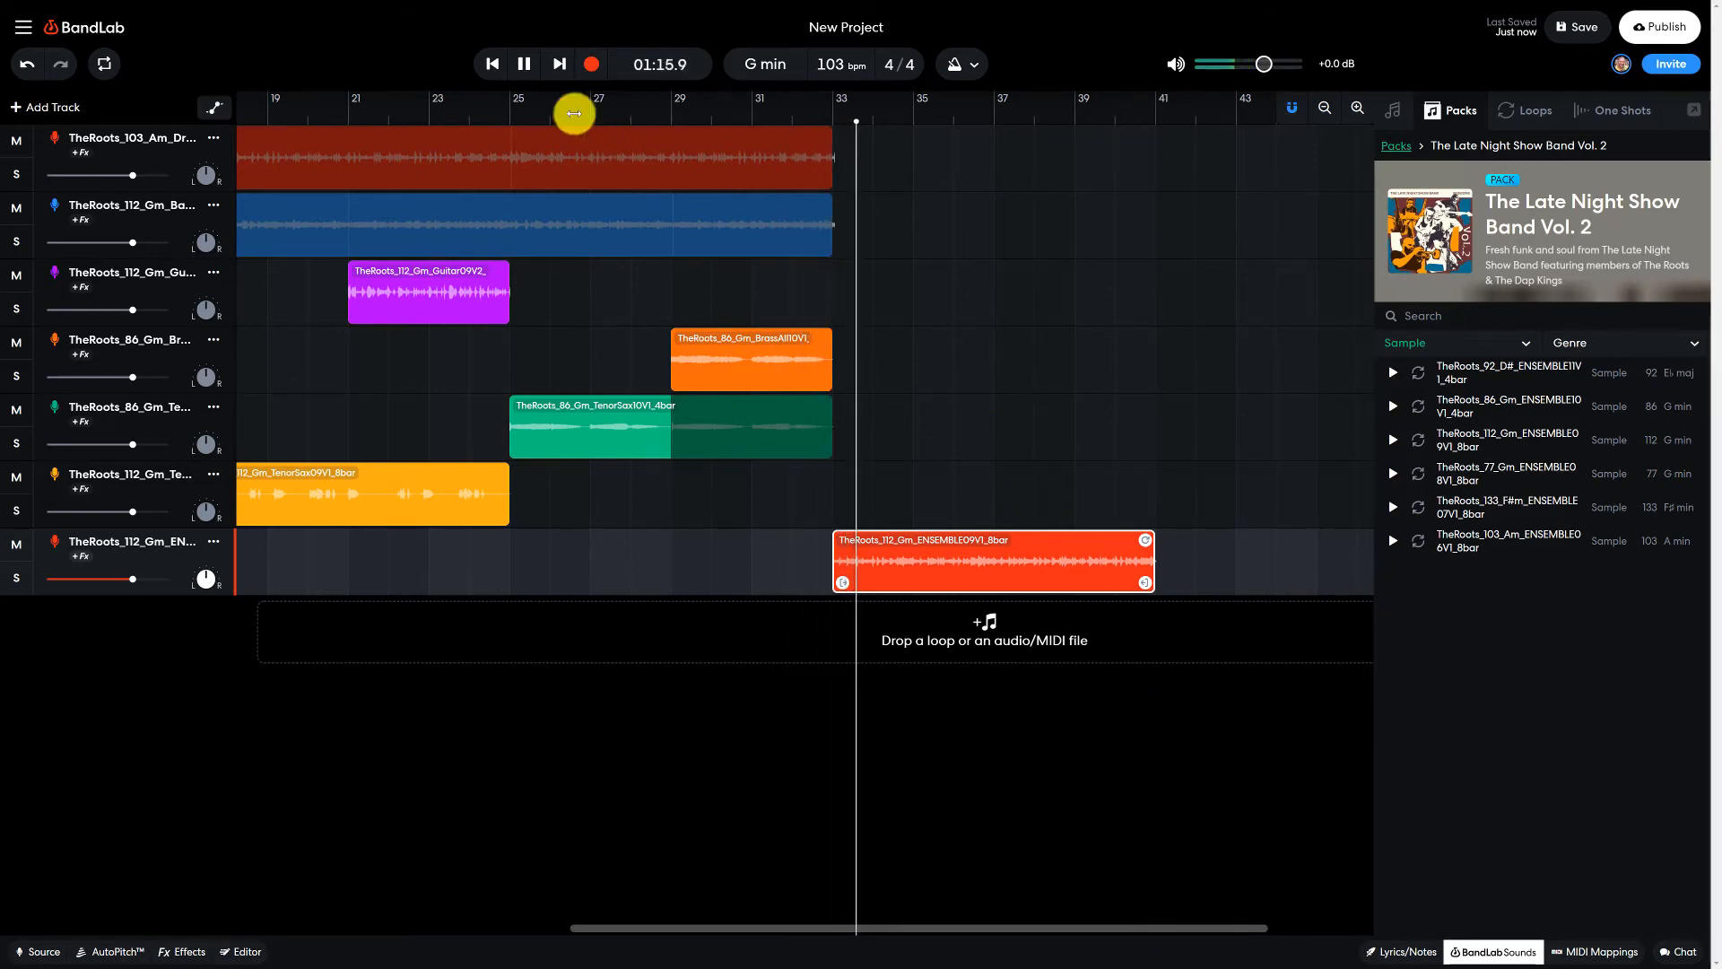
pyautogui.click(527, 72)
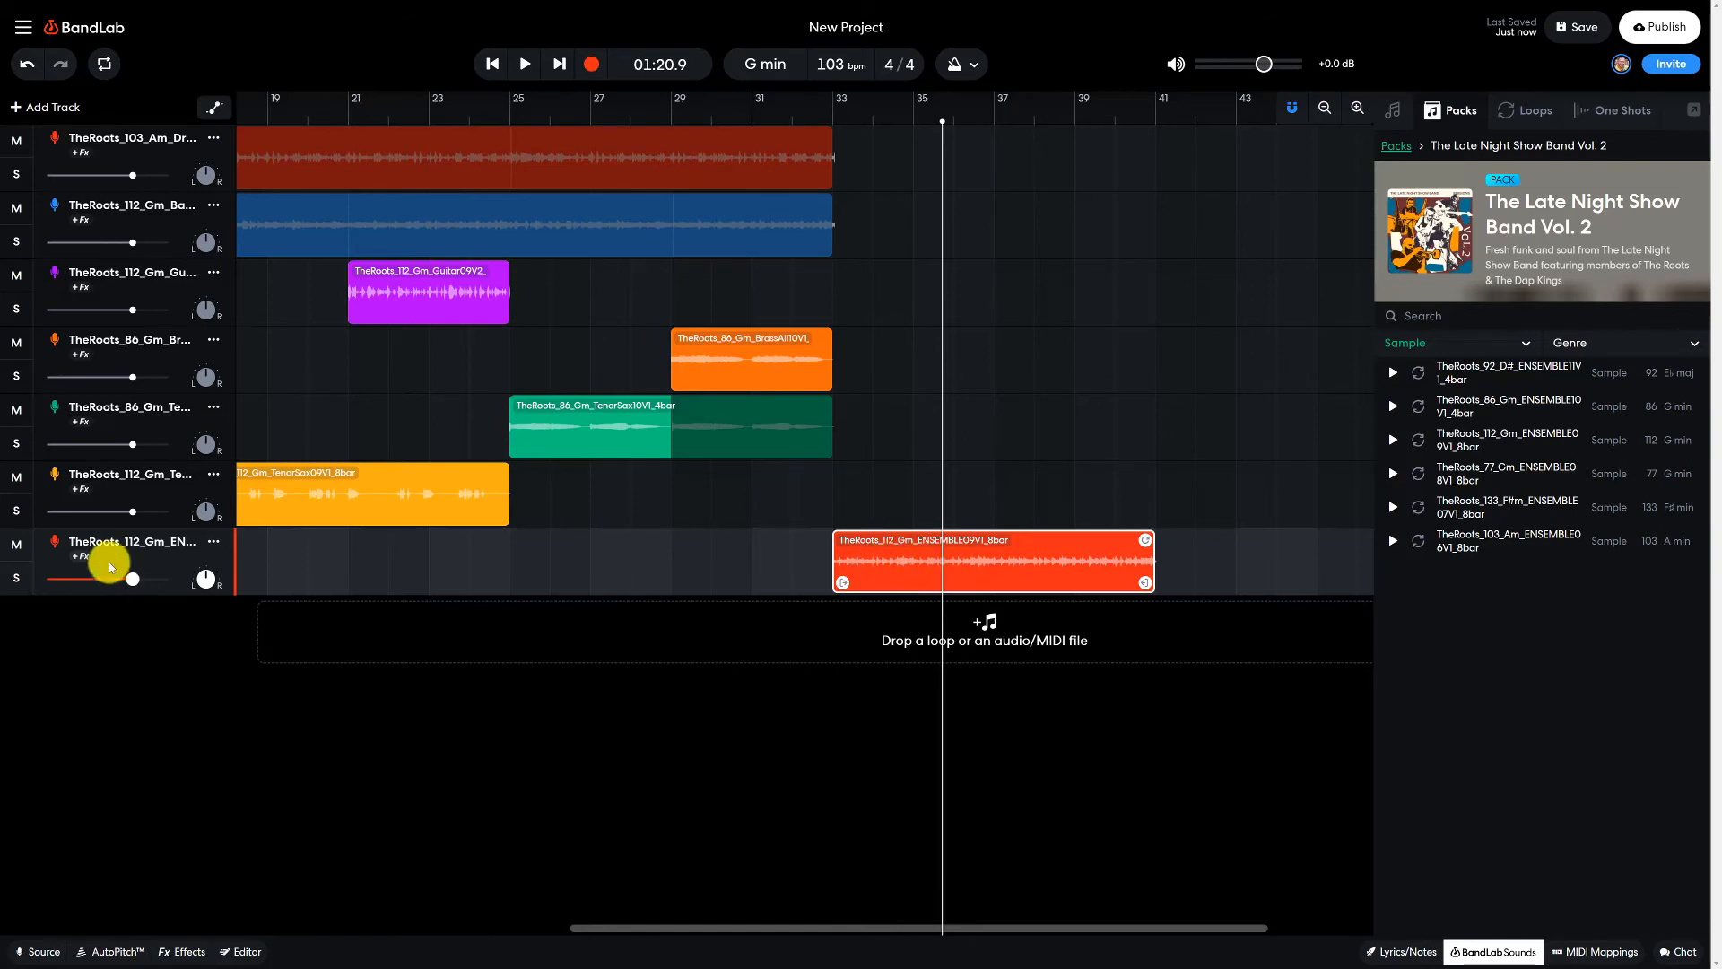
# - Raise the ensemble track's volume to about +4.5 dB and play the arrangement from bar 29 until just past bar 35
pyautogui.moveTo(135, 579)
pyautogui.moveTo(135, 579)
pyautogui.mouseDown()
pyautogui.moveTo(184, 580)
pyautogui.moveTo(158, 579)
pyautogui.mouseUp()
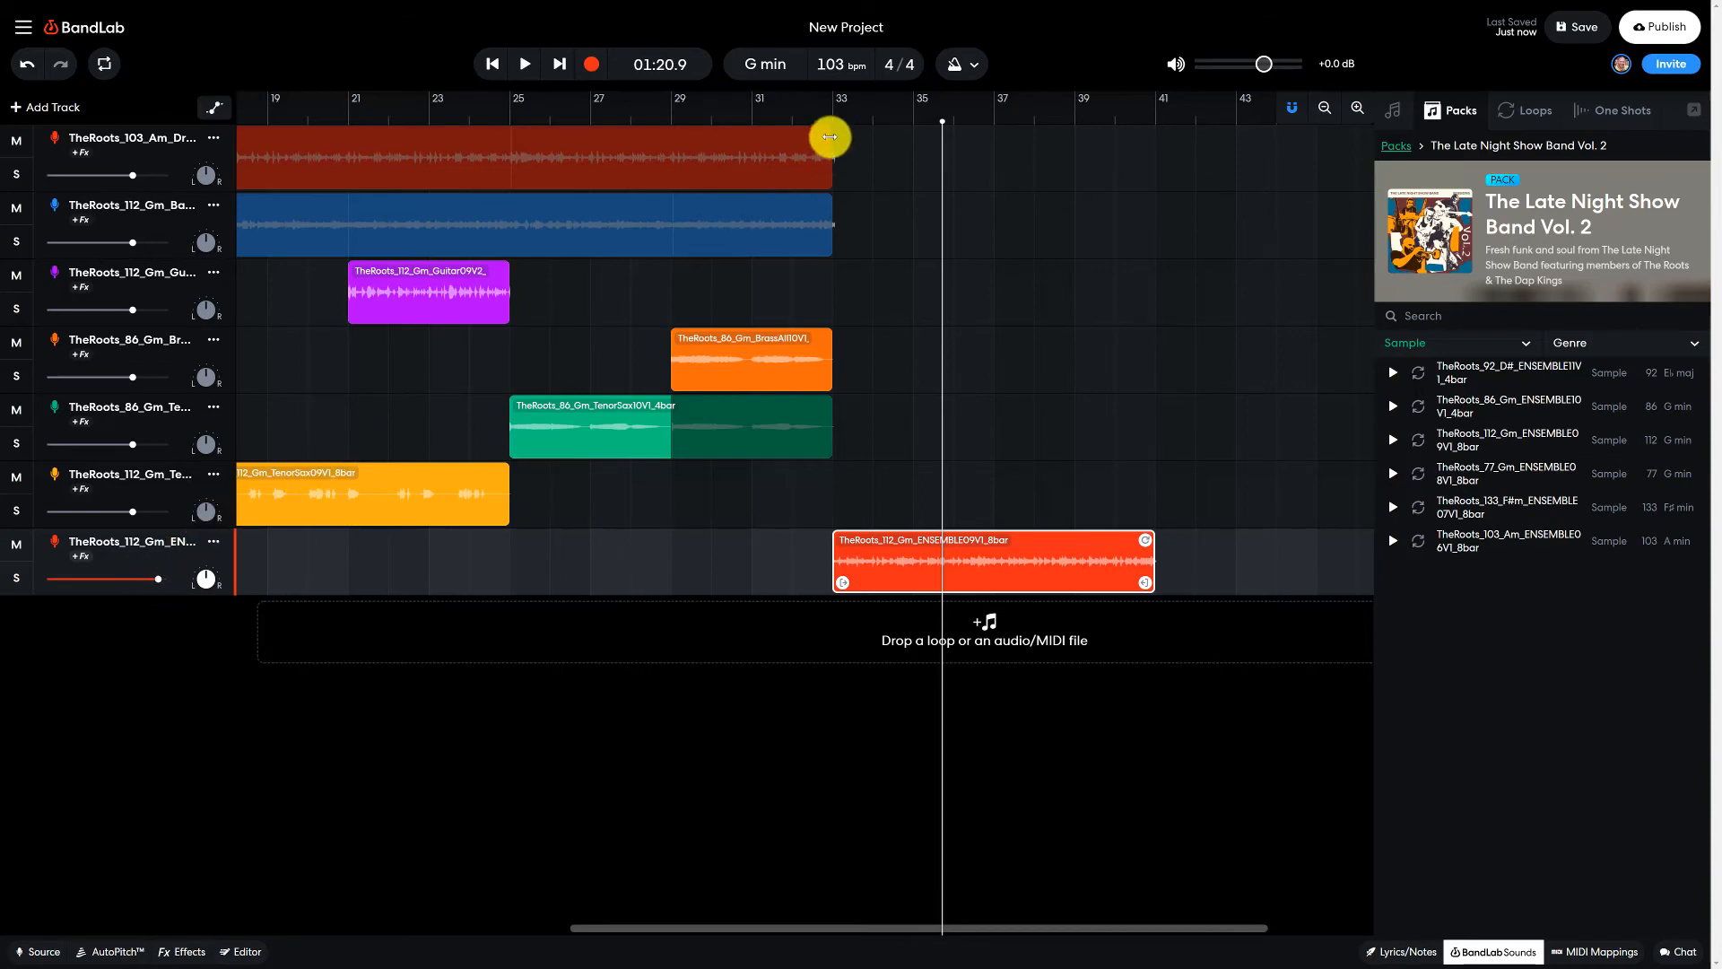
pyautogui.click(671, 117)
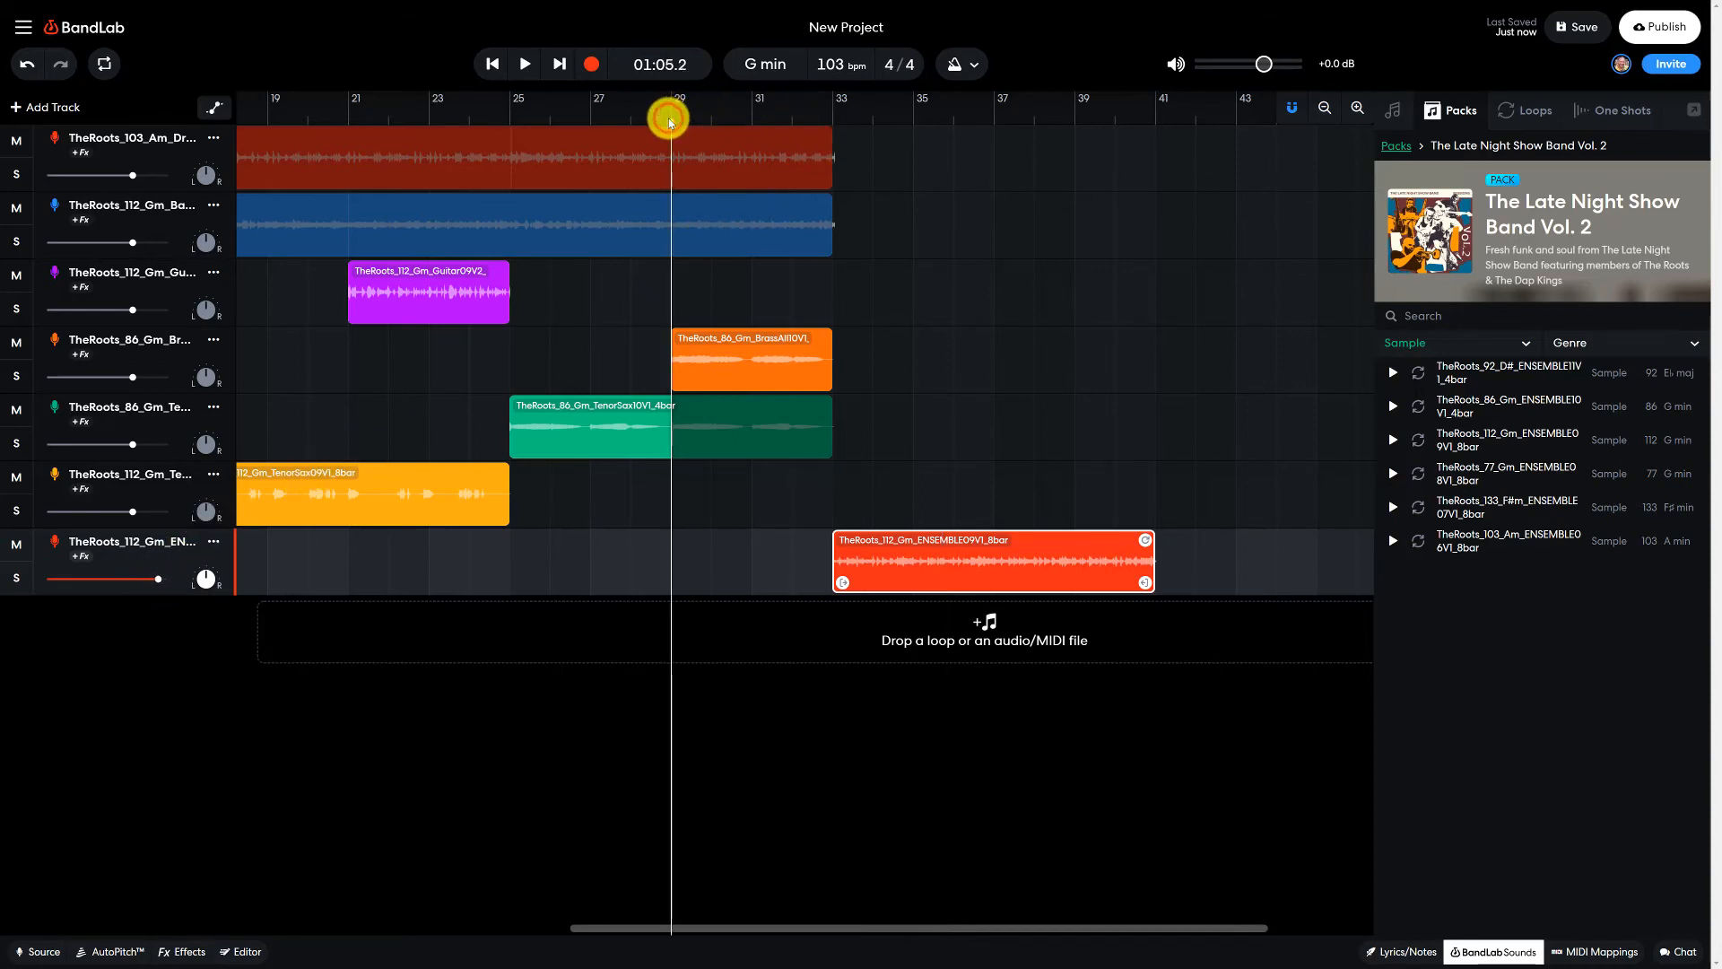
pyautogui.press('space')
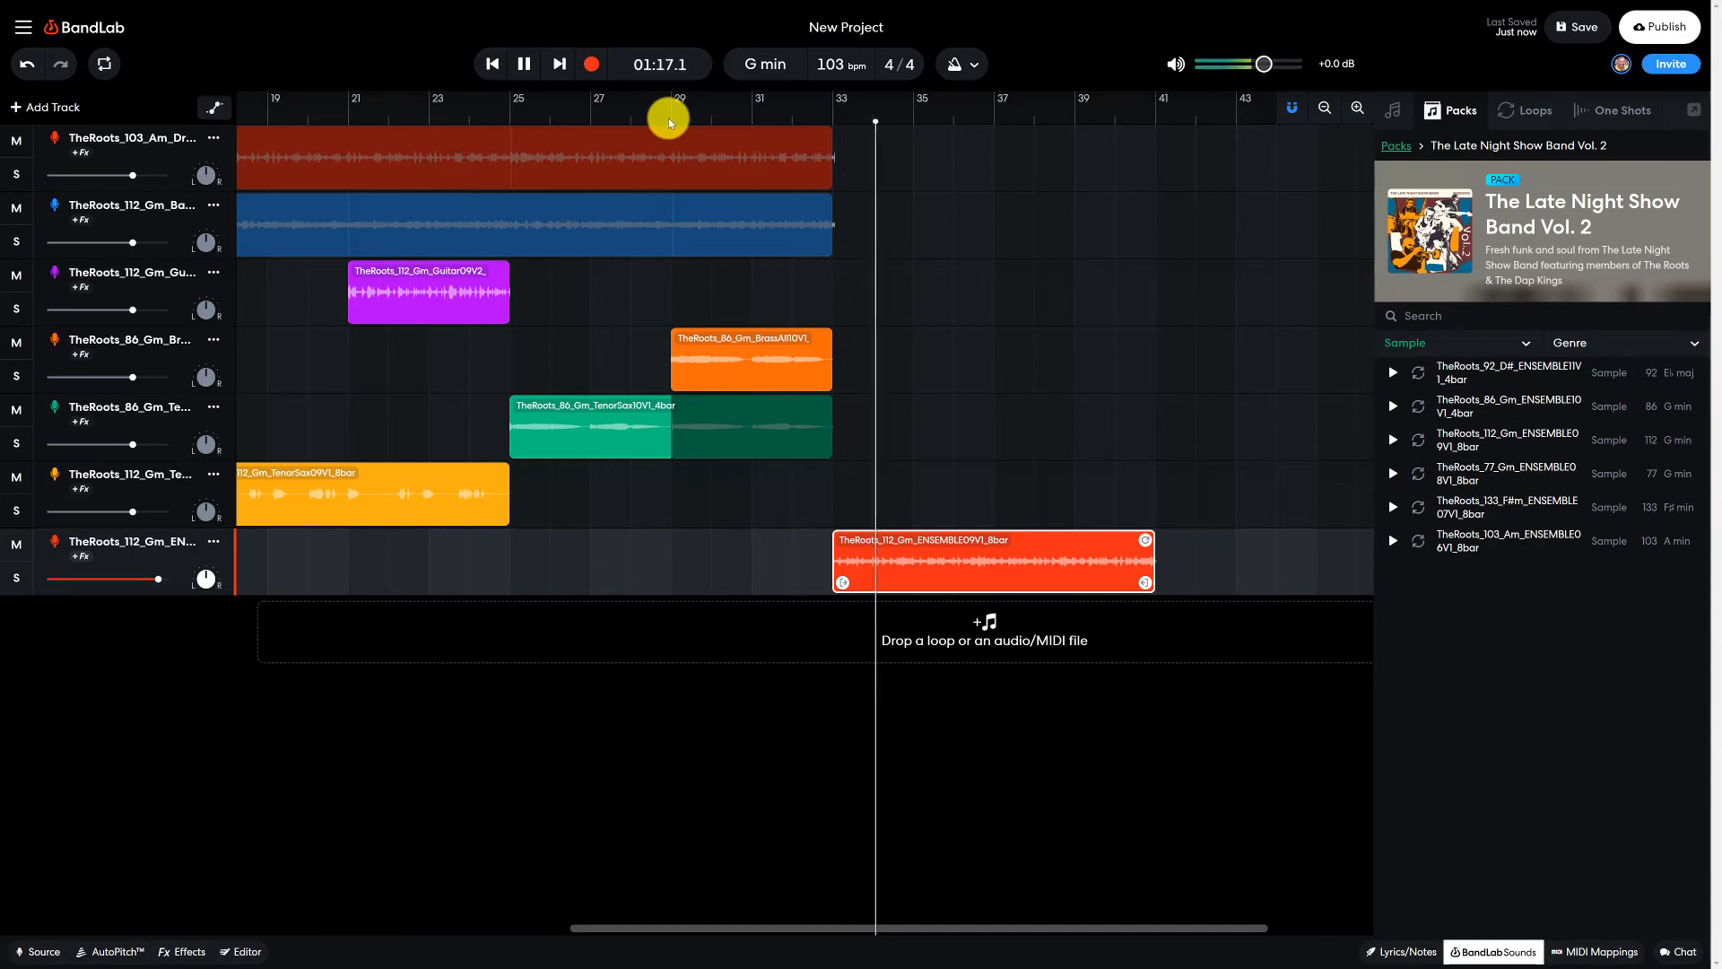
pyautogui.click(527, 64)
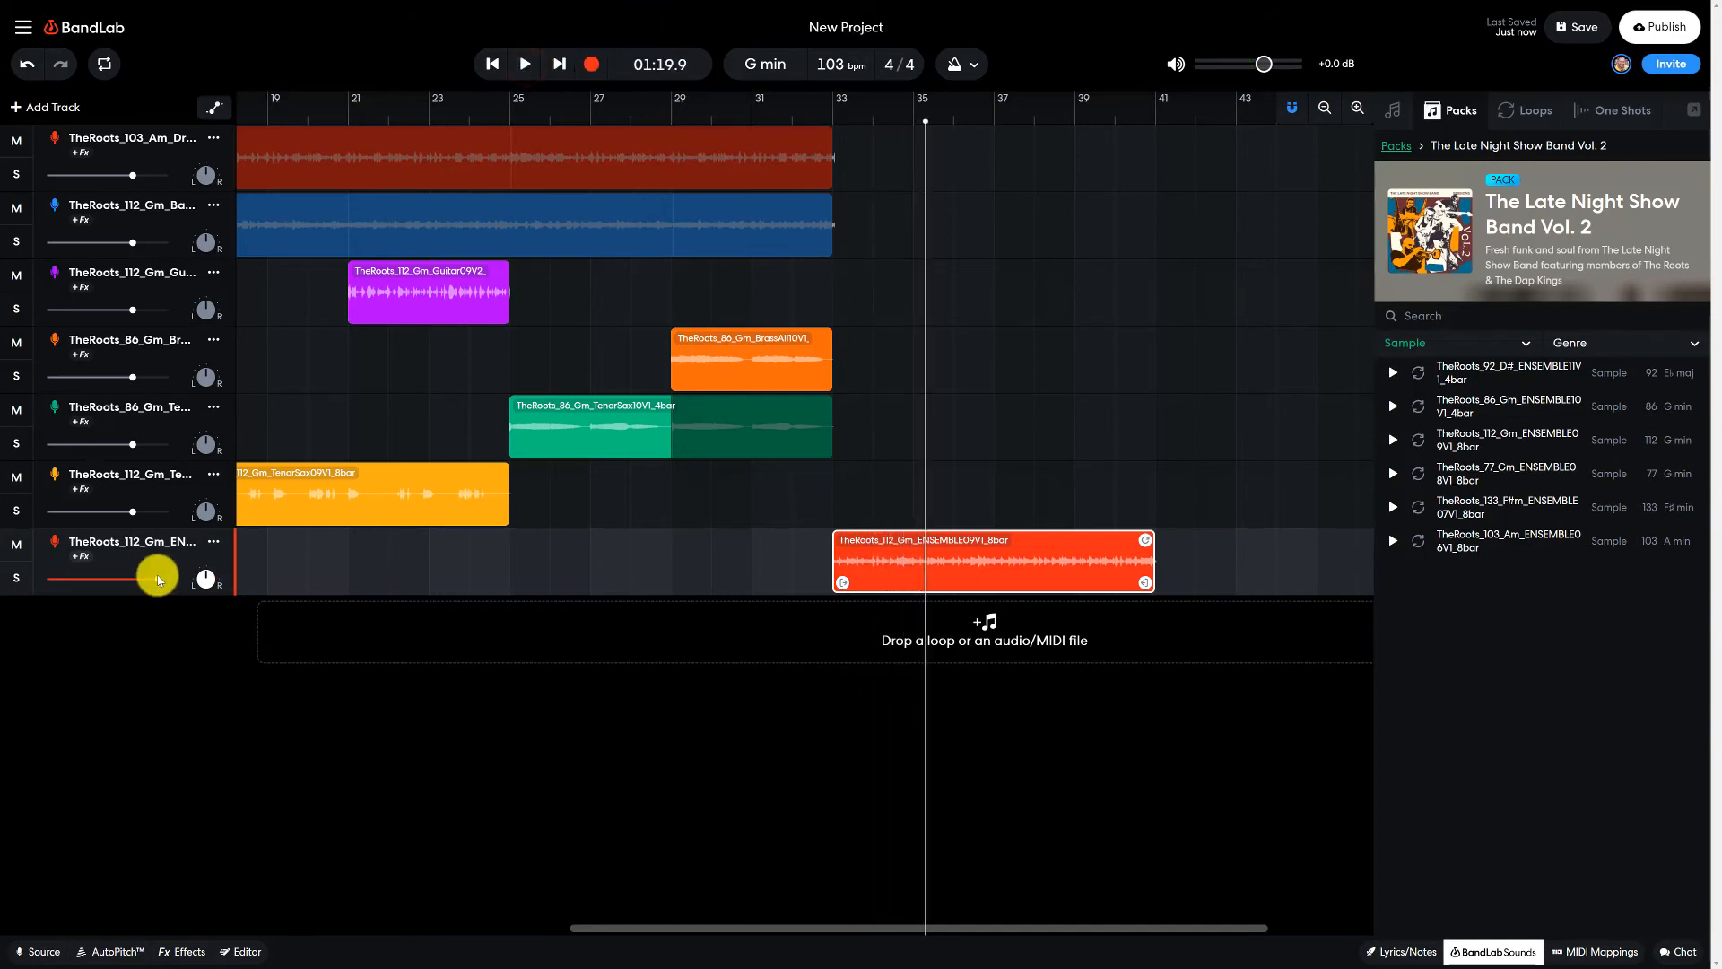
# - Apply the Vintage Smooth effect preset from the Vintage category to the ensemble track
pyautogui.click(184, 951)
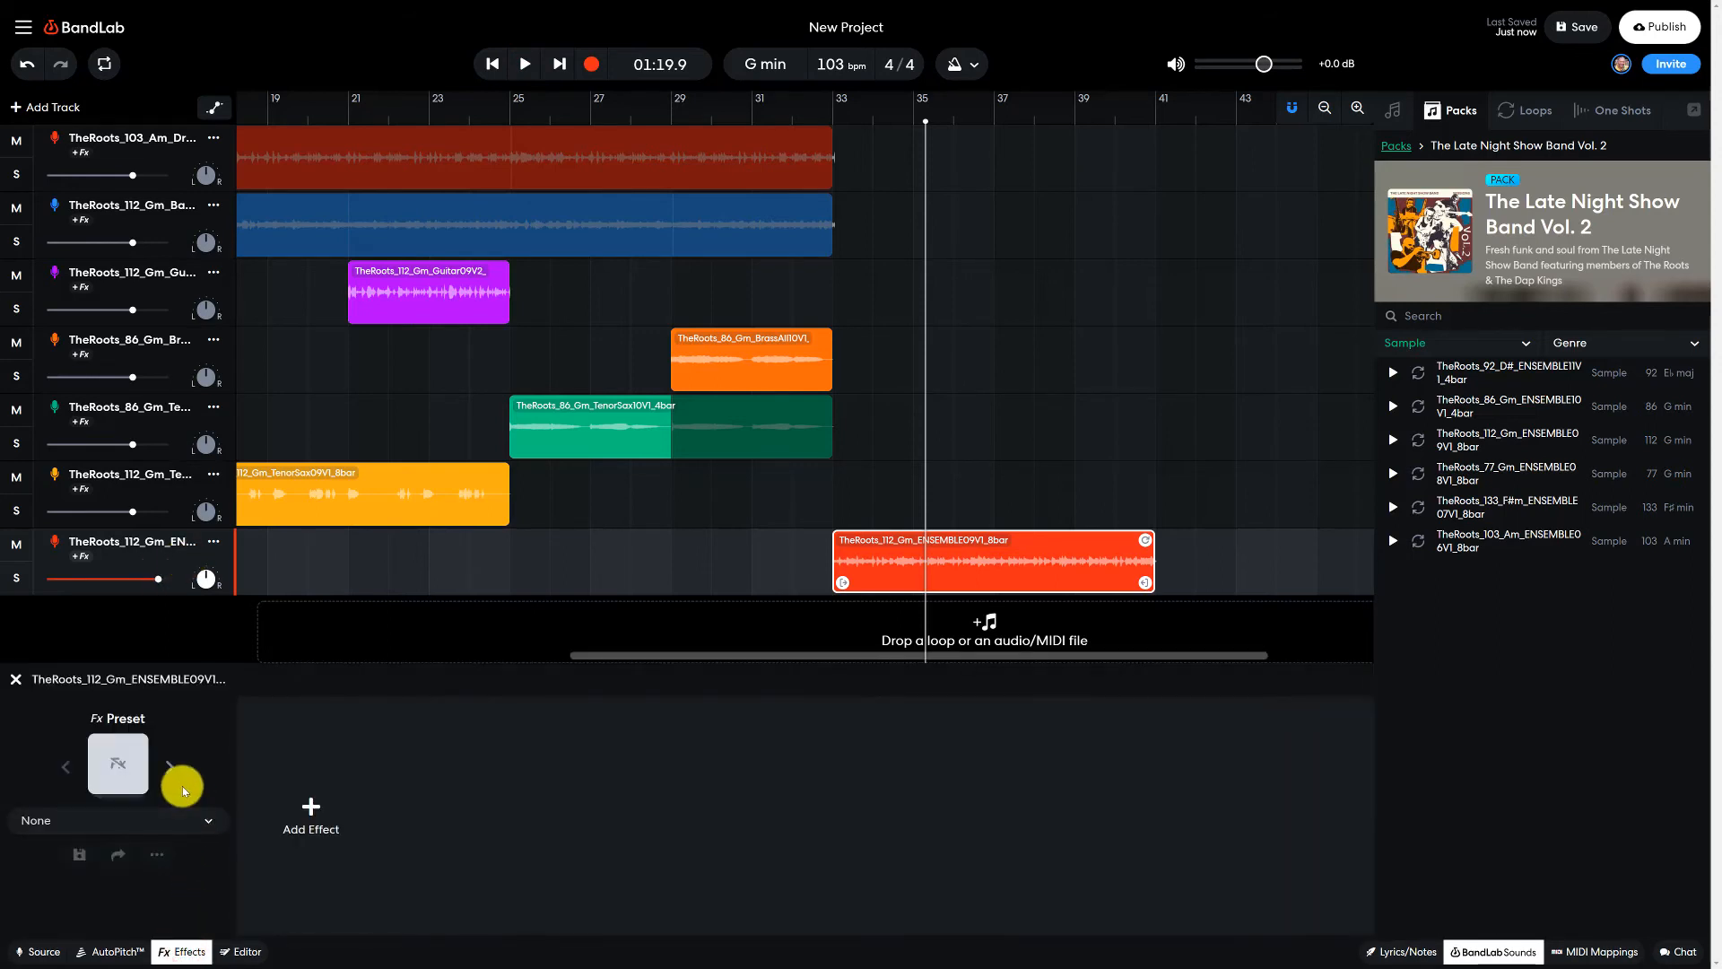
pyautogui.click(115, 762)
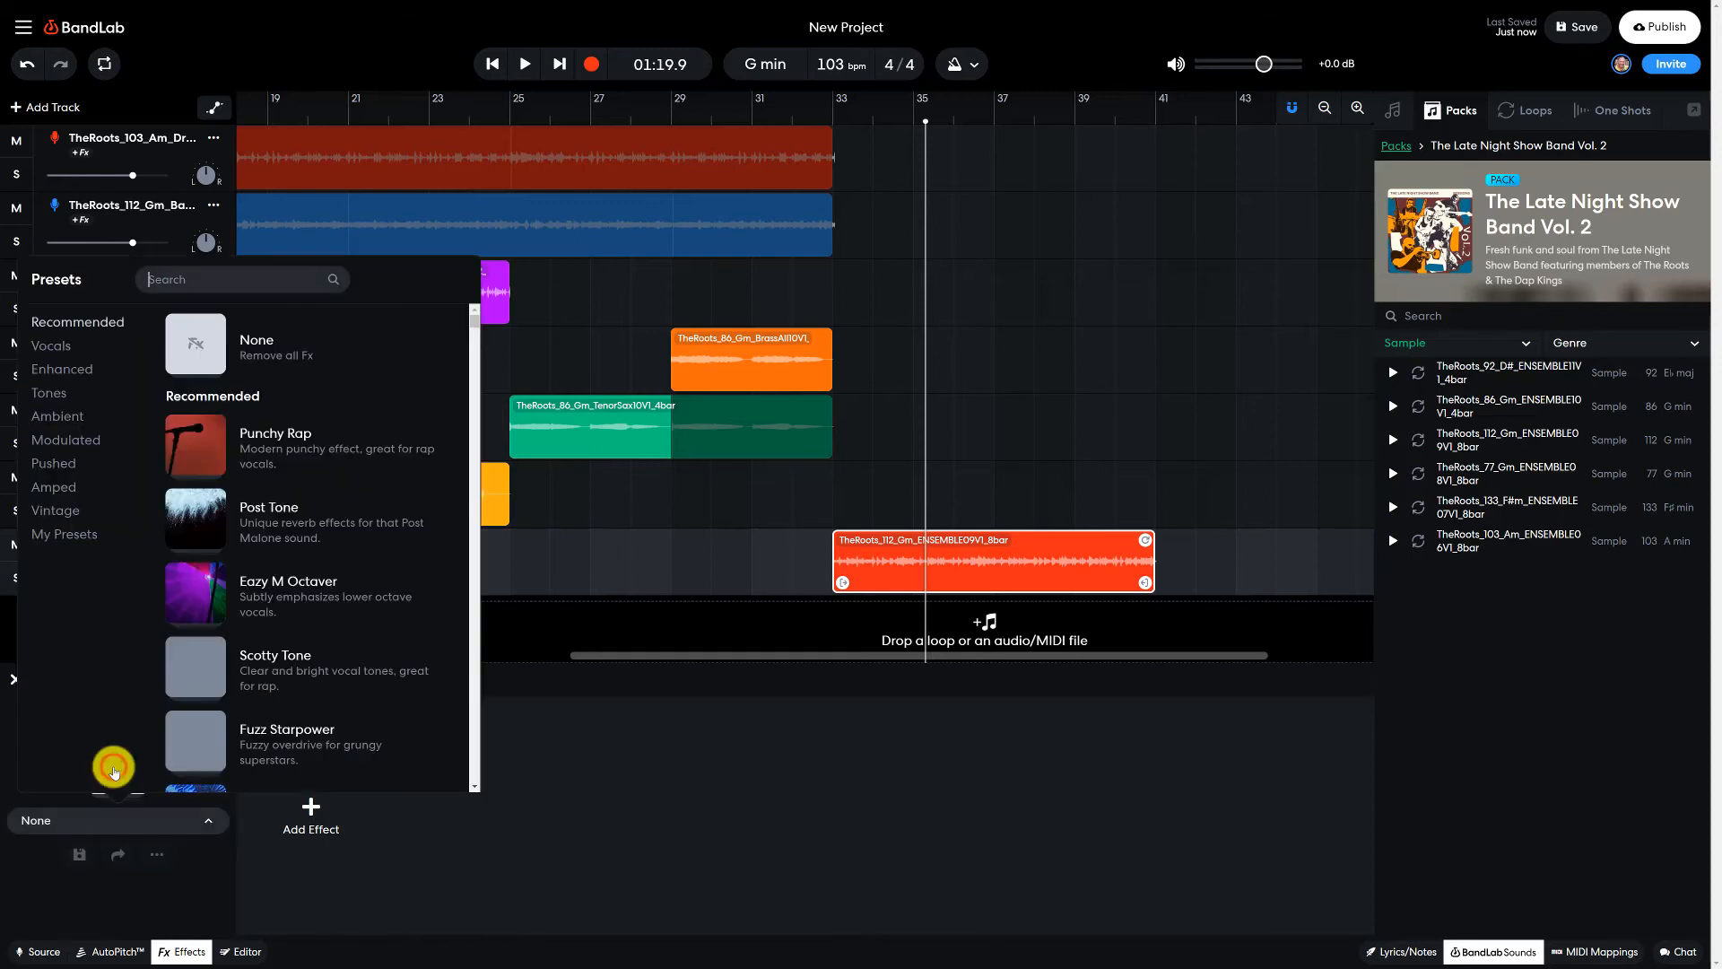
pyautogui.click(61, 510)
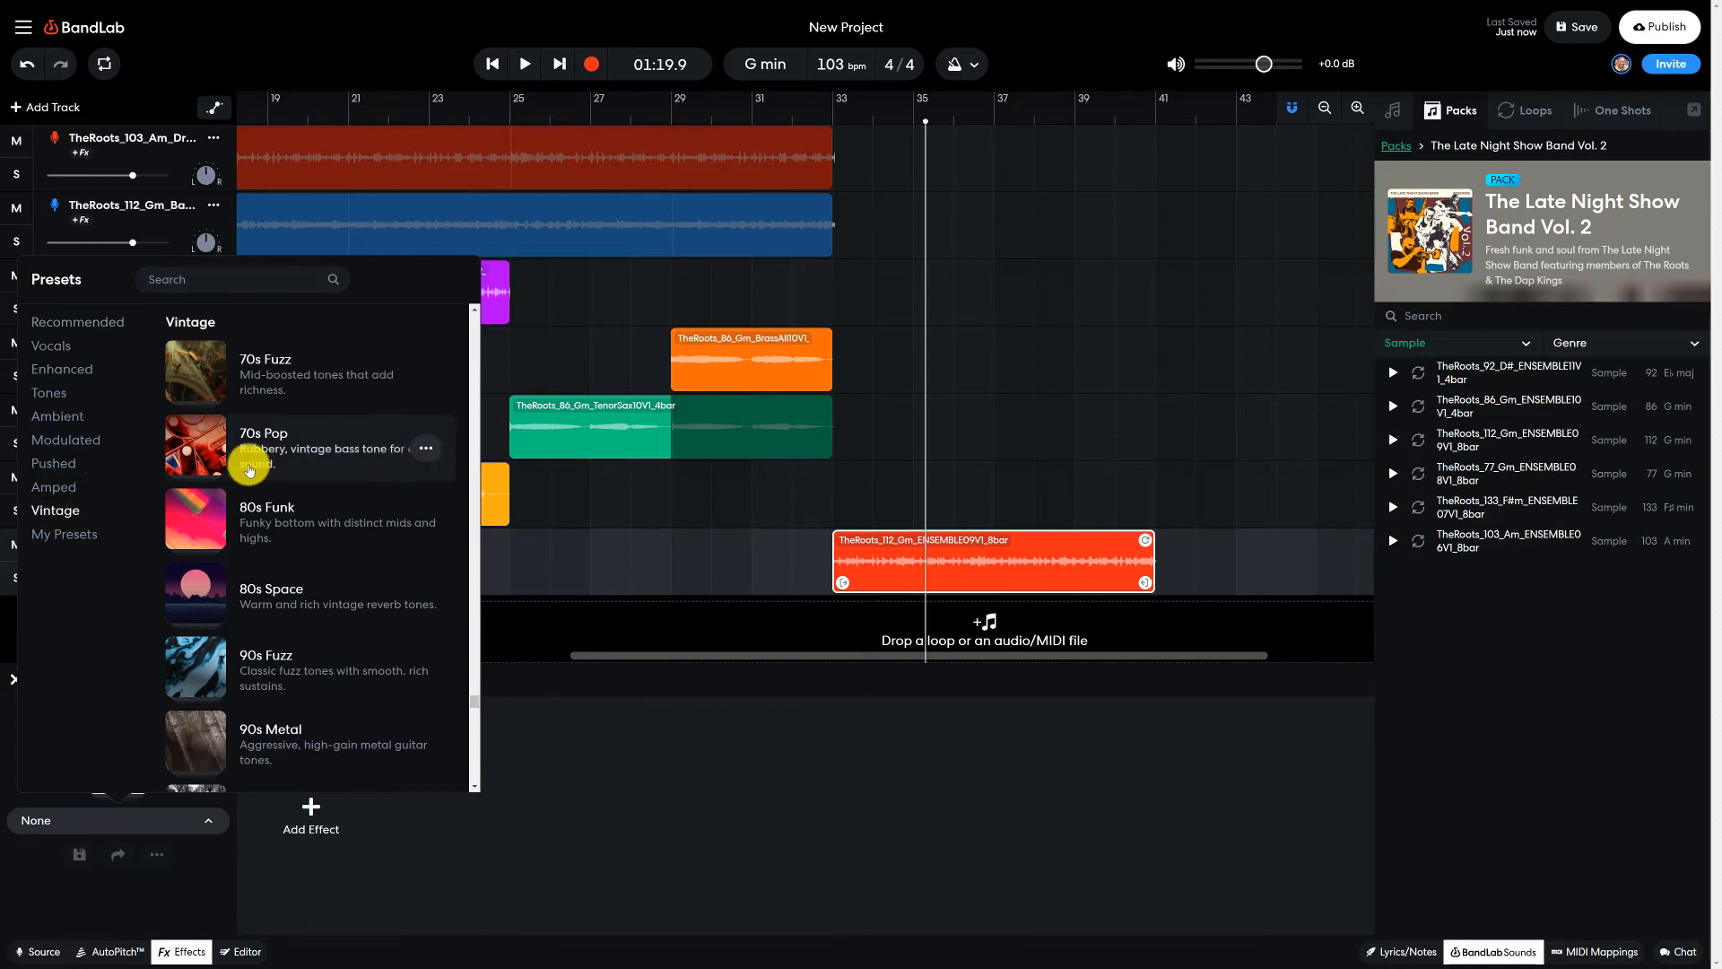
pyautogui.scroll(-1, 305, 467)
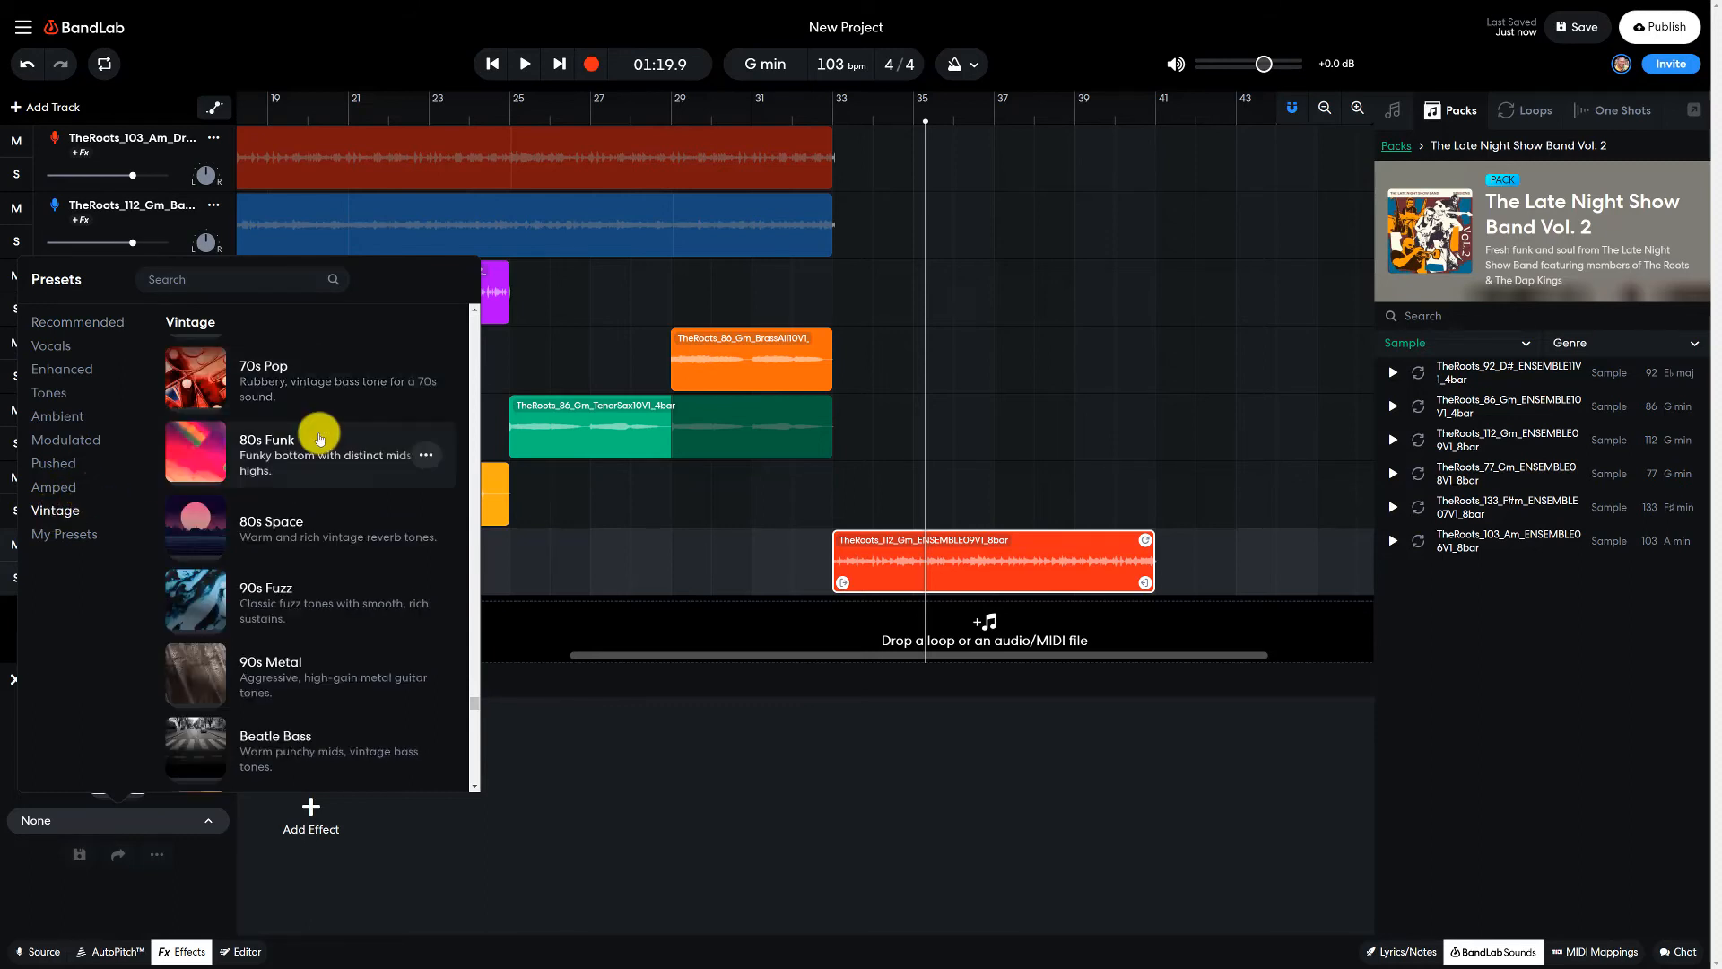
pyautogui.scroll(-7, 319, 439)
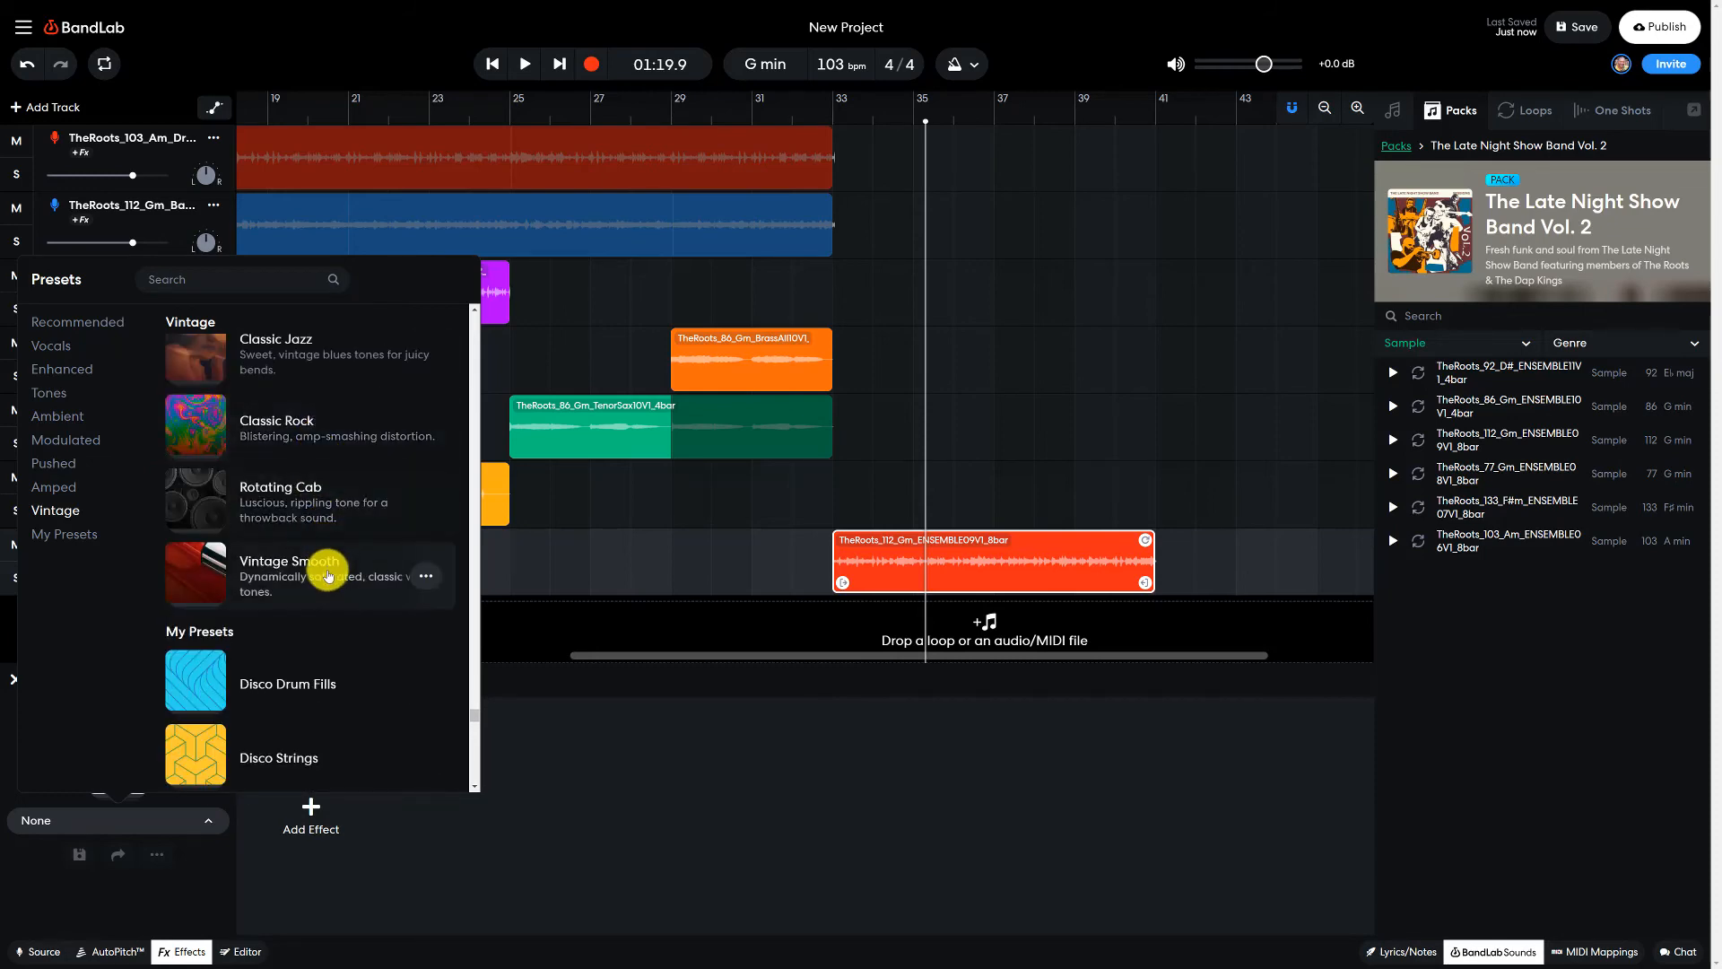
pyautogui.click(343, 595)
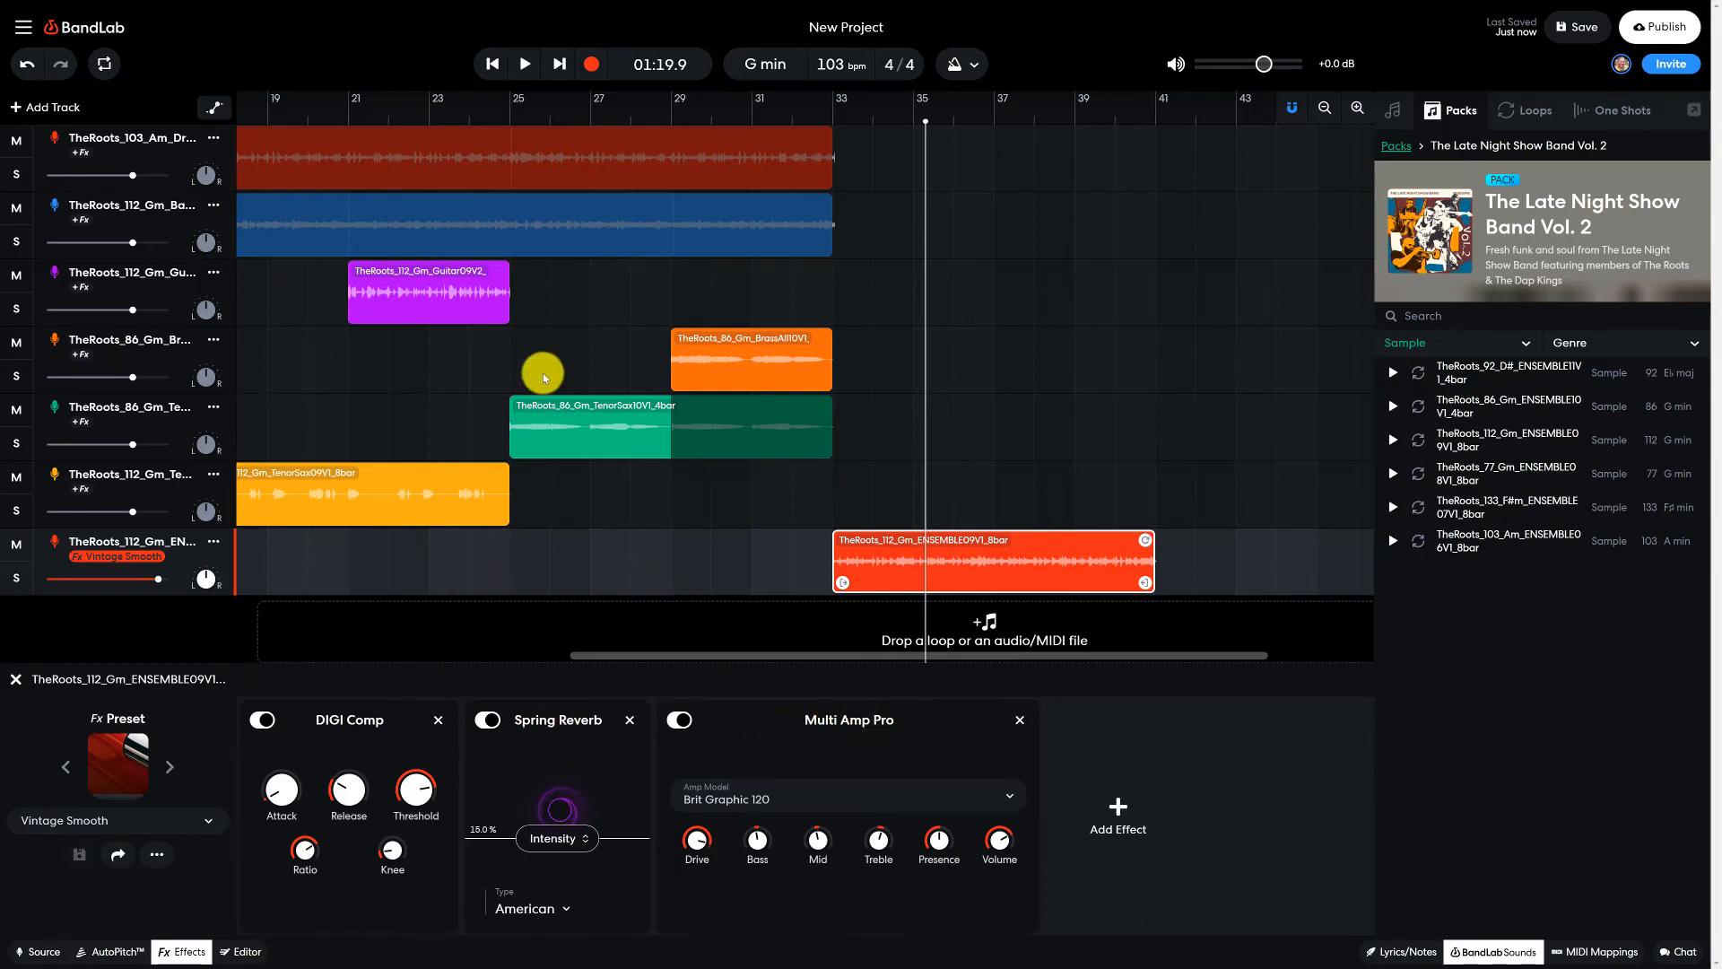
# - Play the arrangement from bar 29 past bar 34 to hear the ensemble track with its effect preset
pyautogui.click(673, 112)
pyautogui.press('space')
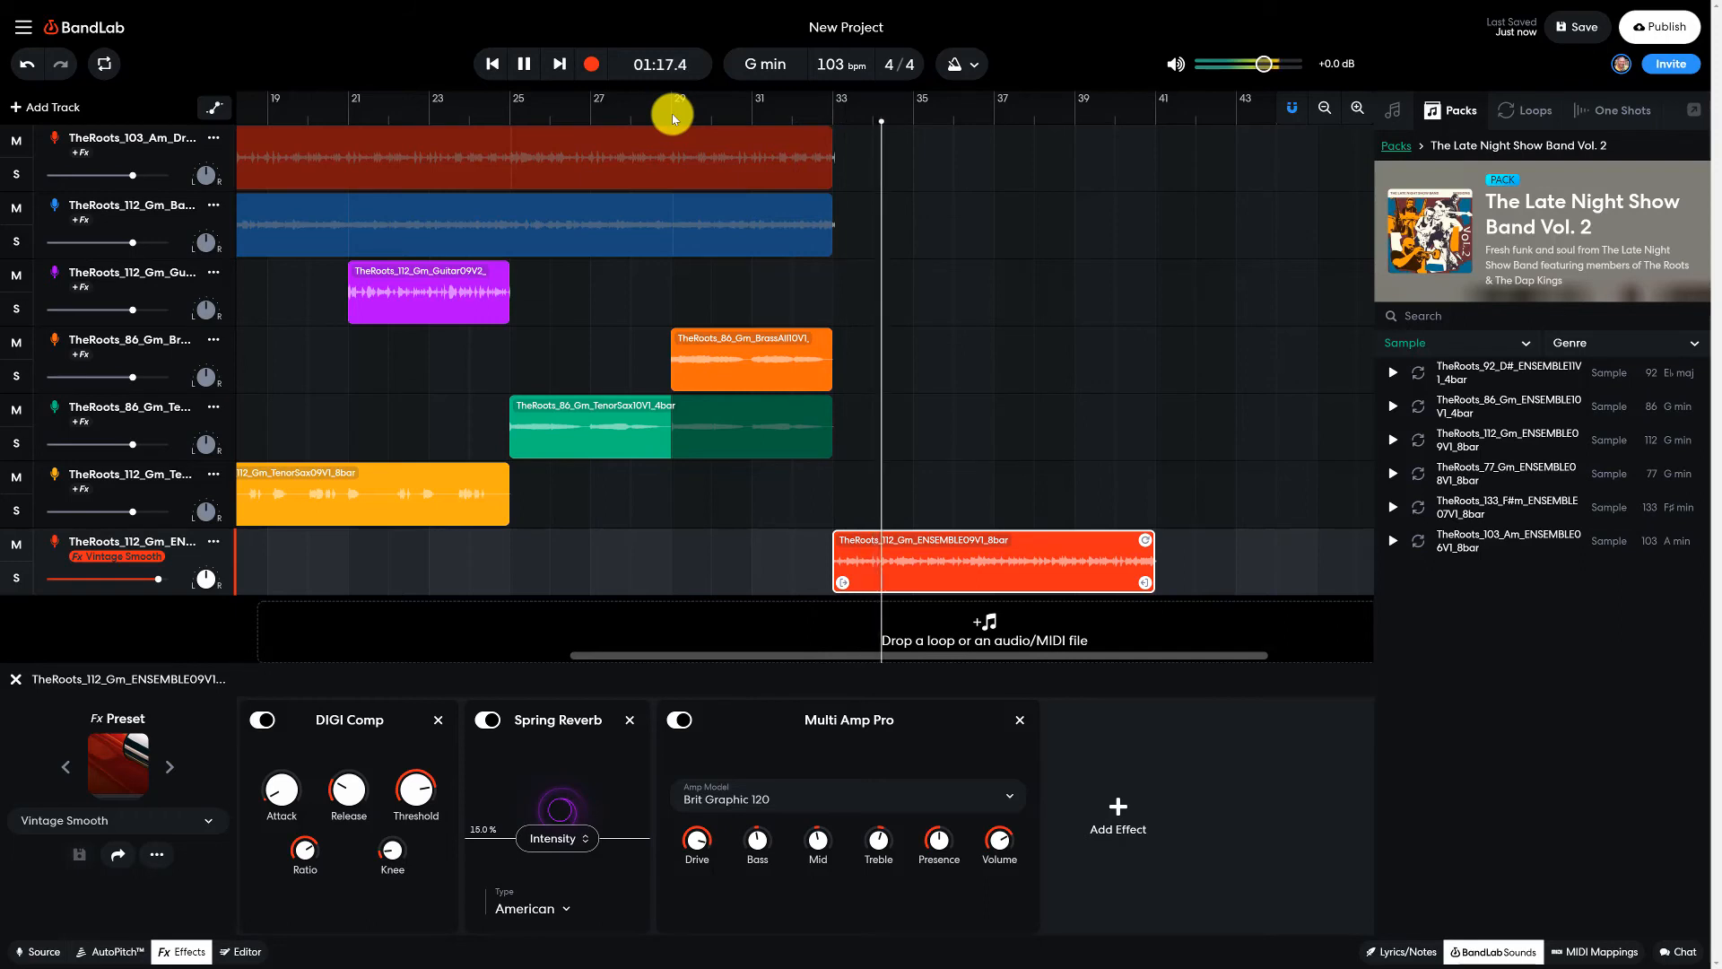
pyautogui.click(524, 65)
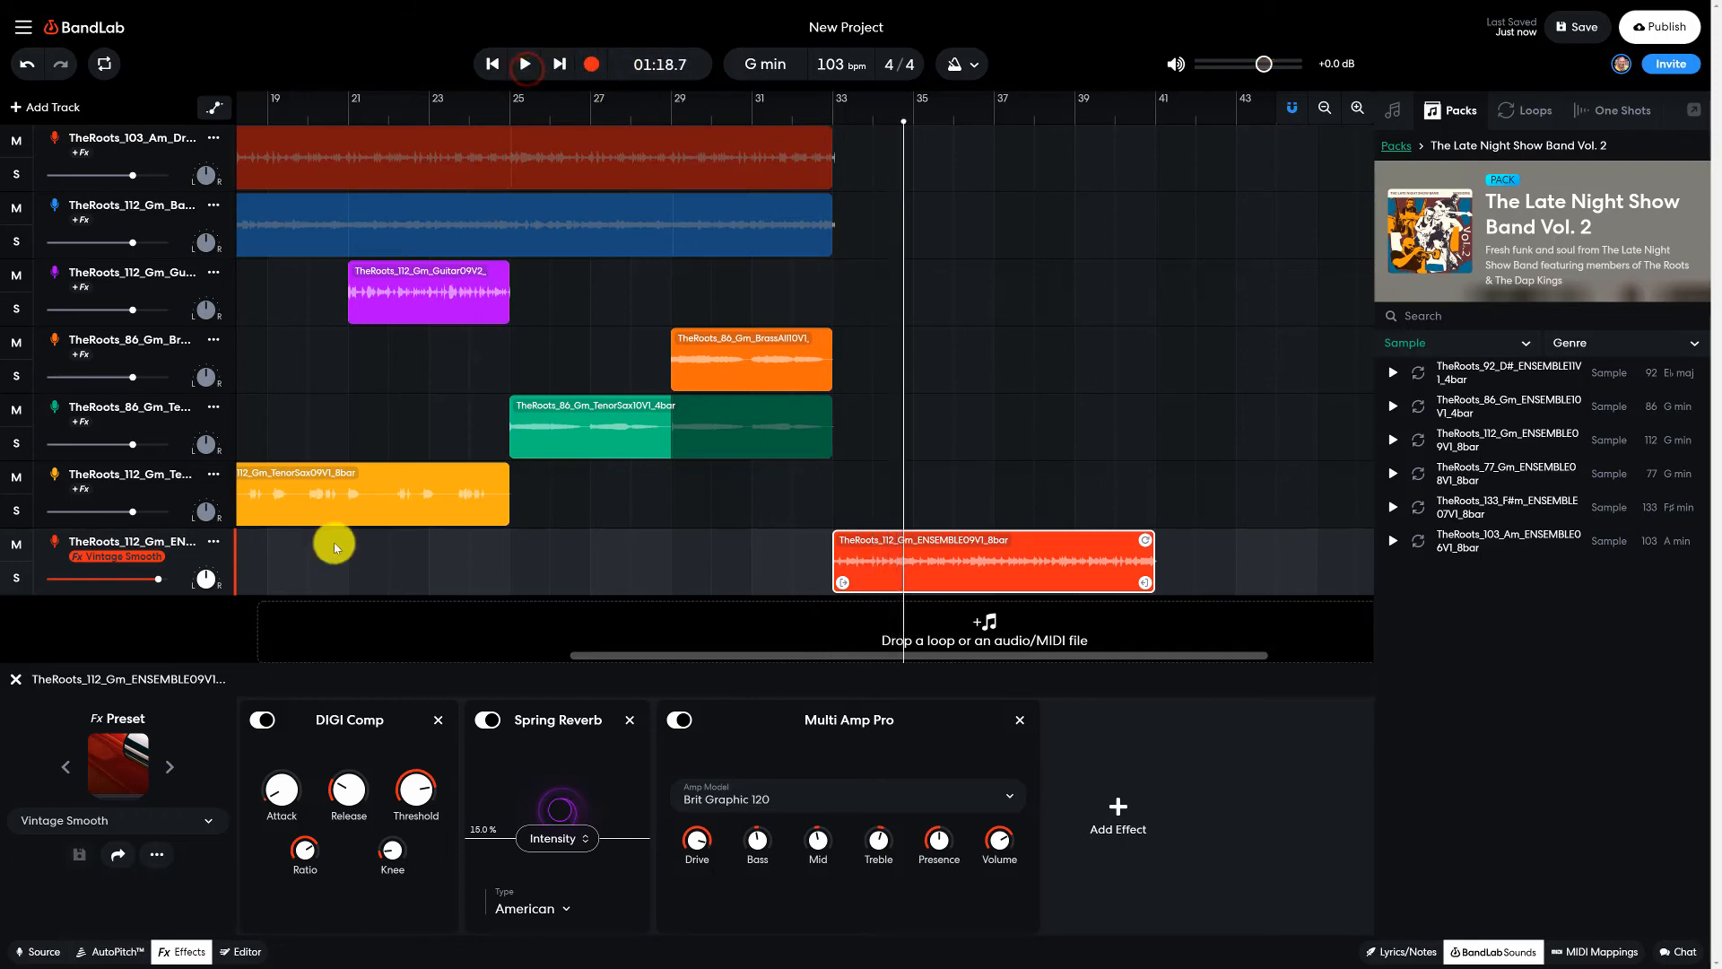
# - Reset the ensemble track's volume to its default level and play the transition into its clip at bar 33
pyautogui.moveTo(156, 582)
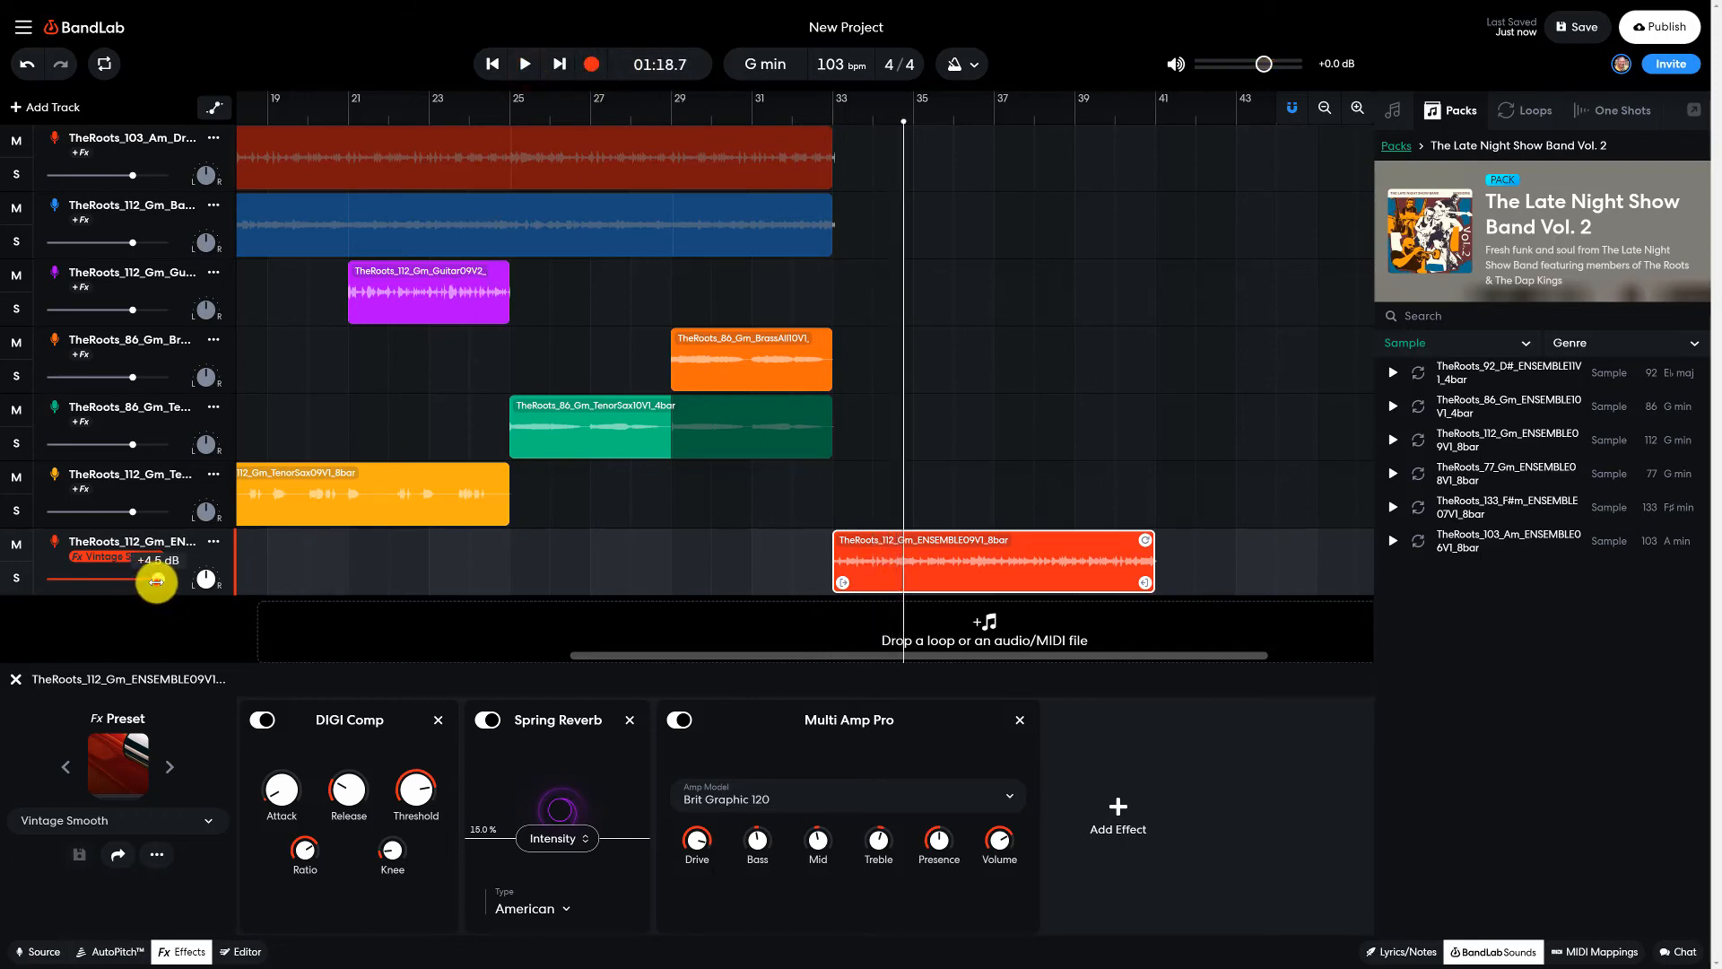
pyautogui.moveTo(156, 582); pyautogui.dragTo(140, 582)
pyautogui.doubleClick(140, 583)
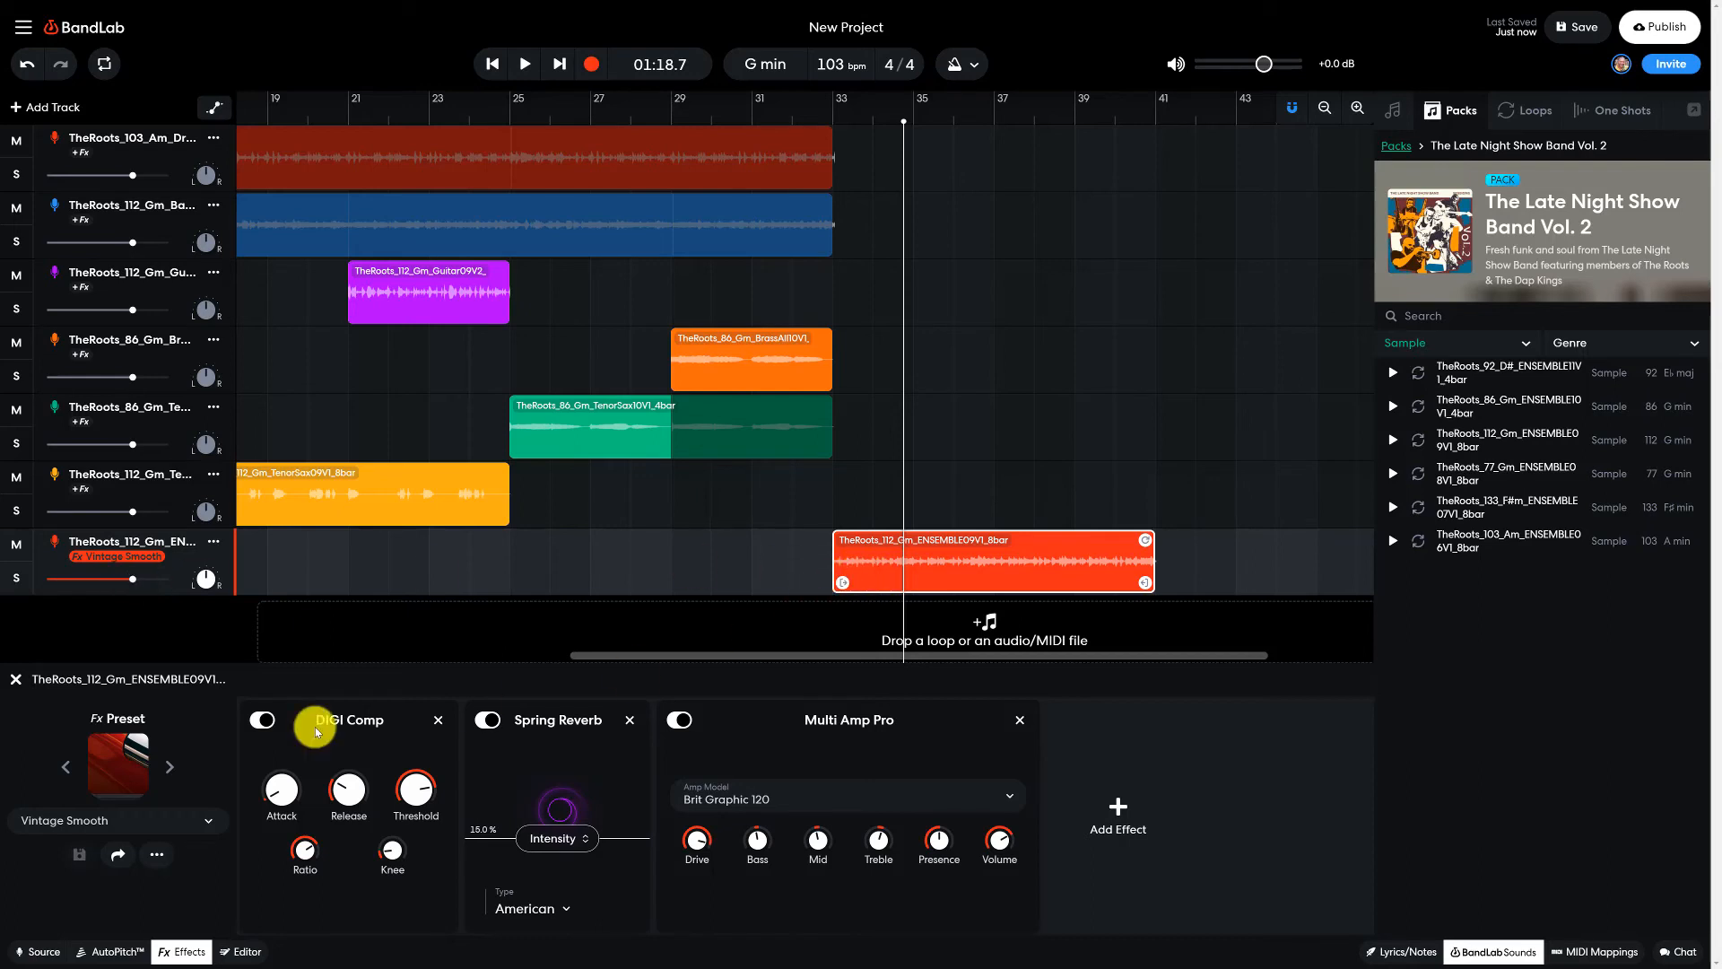
pyautogui.press('space')
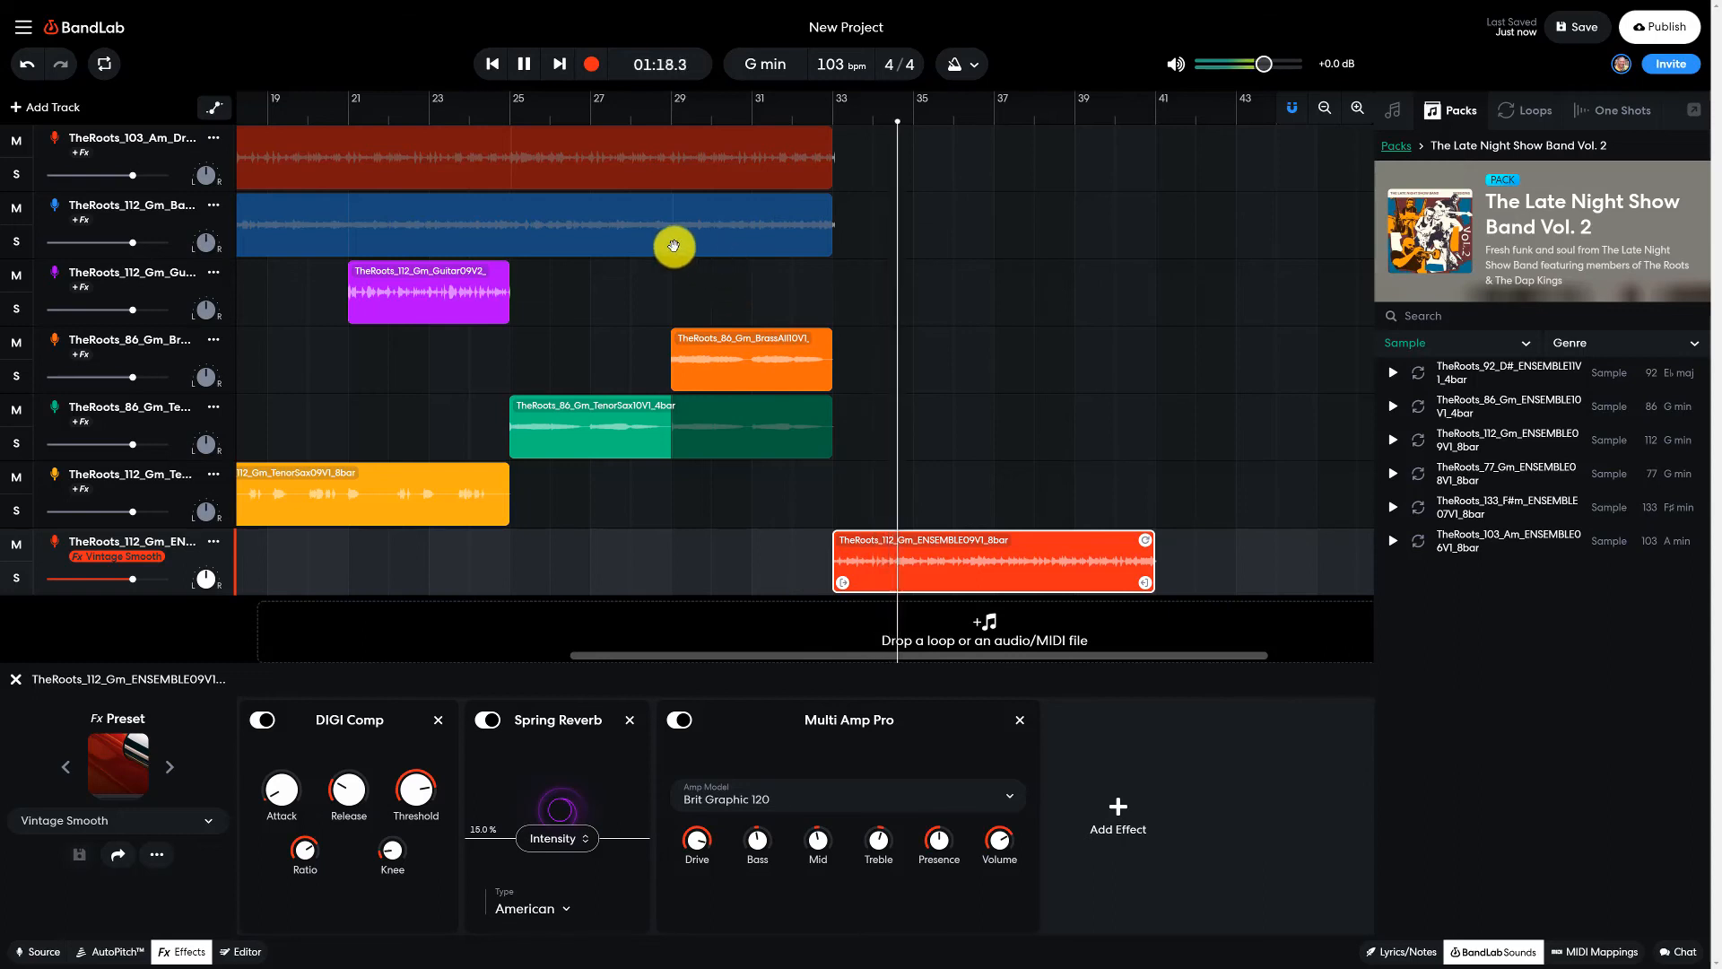
pyautogui.click(523, 74)
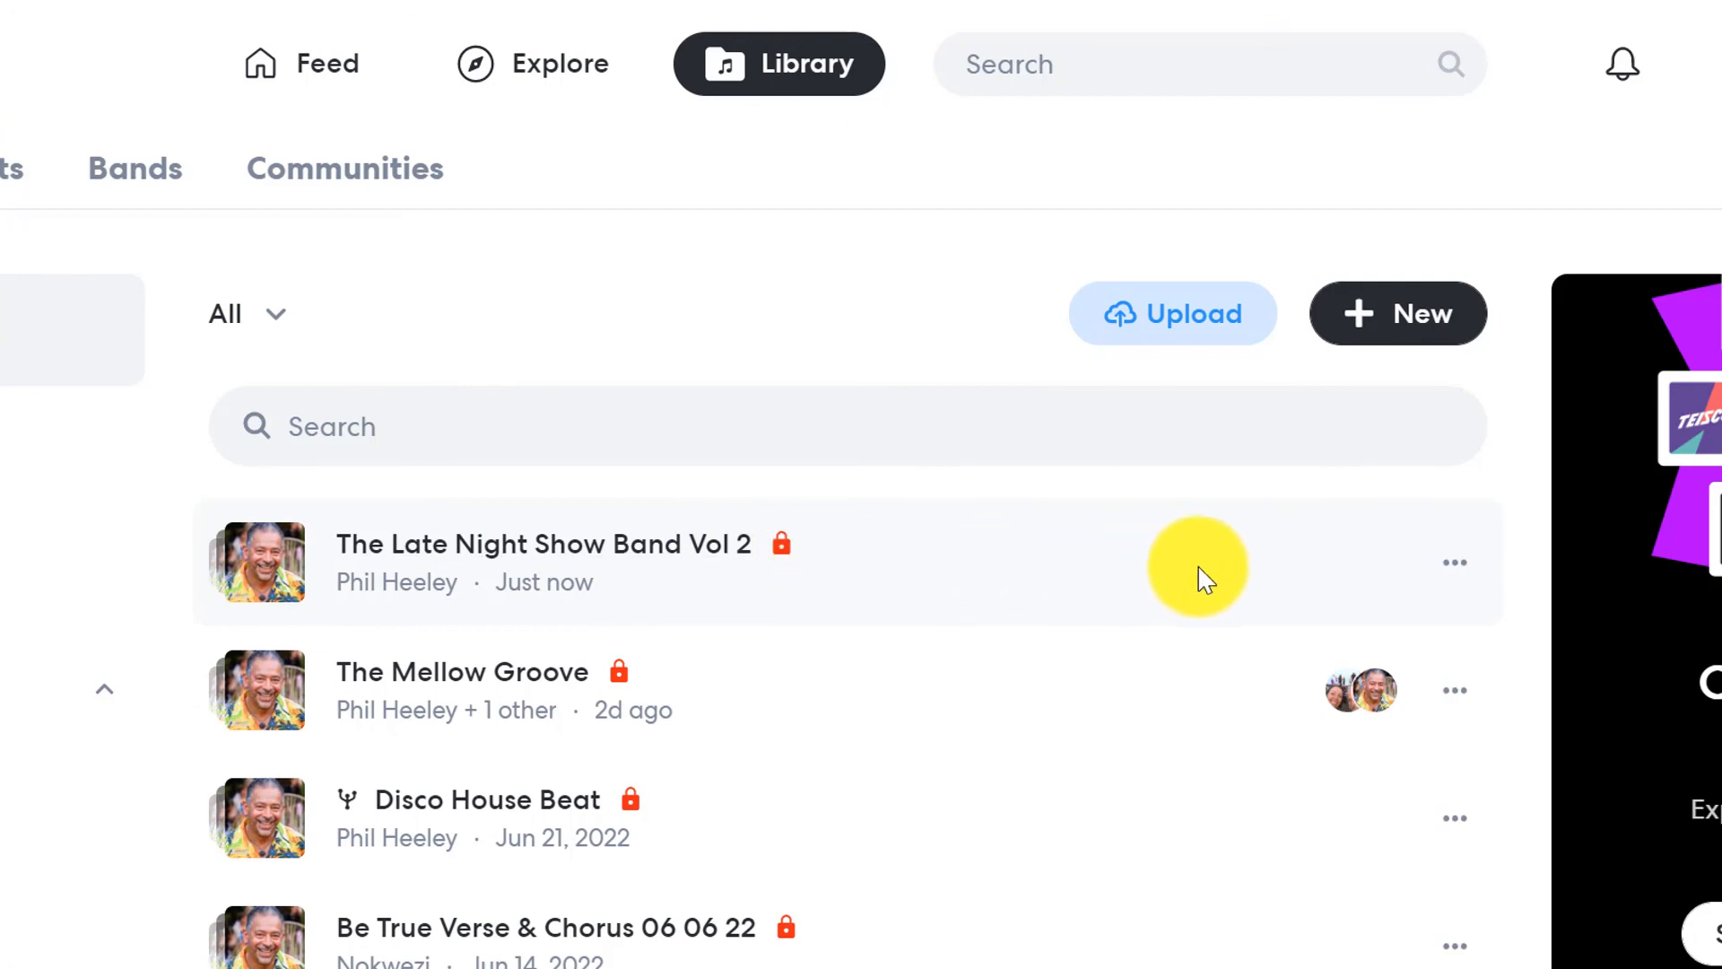
# - Open the project settings of The Late Night Show Band Vol 2 from the library and read the explanation of forks
pyautogui.click(1454, 574)
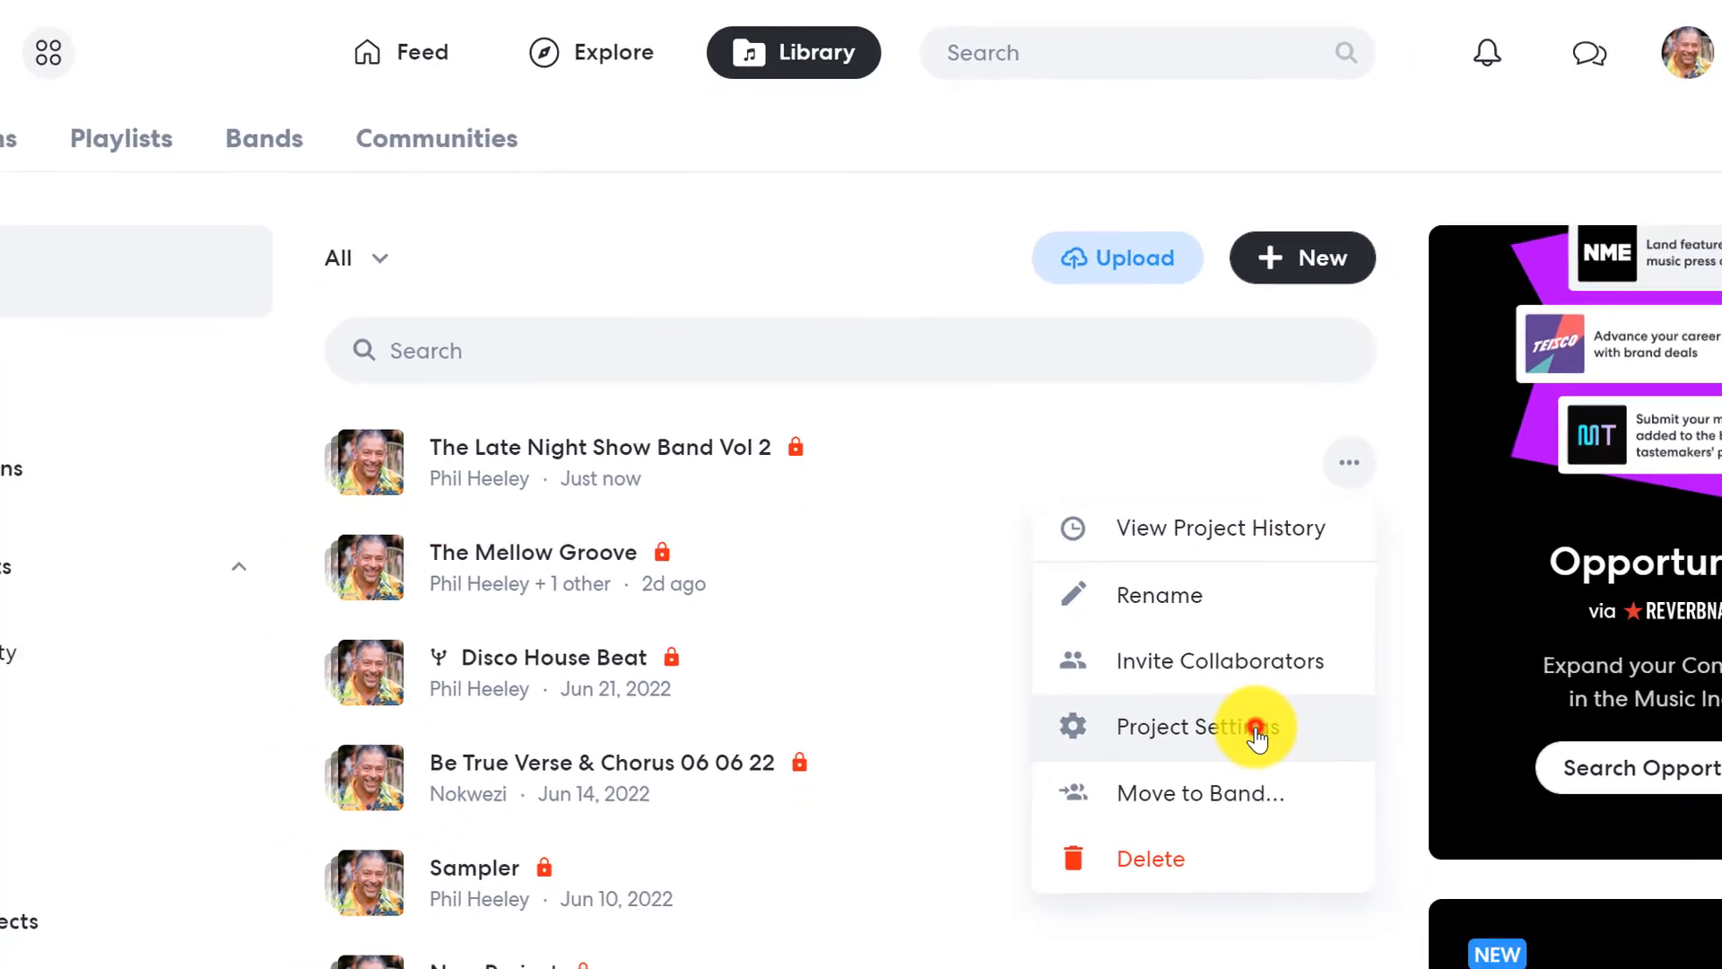
pyautogui.click(1256, 731)
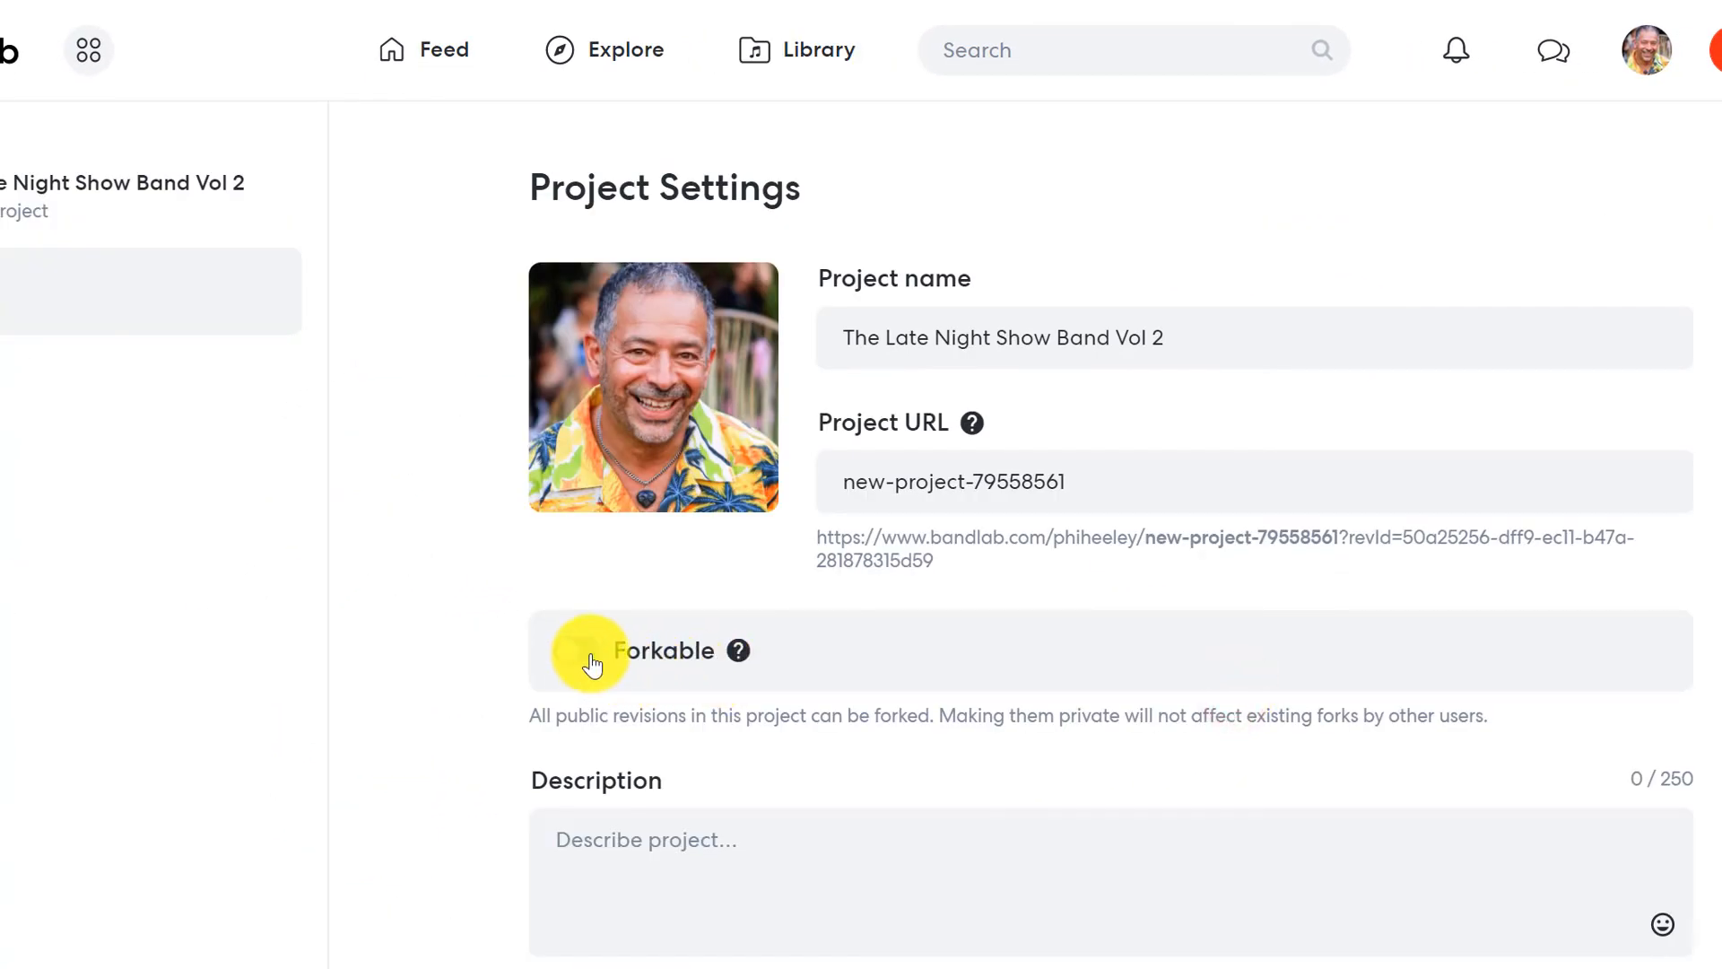
pyautogui.click(738, 650)
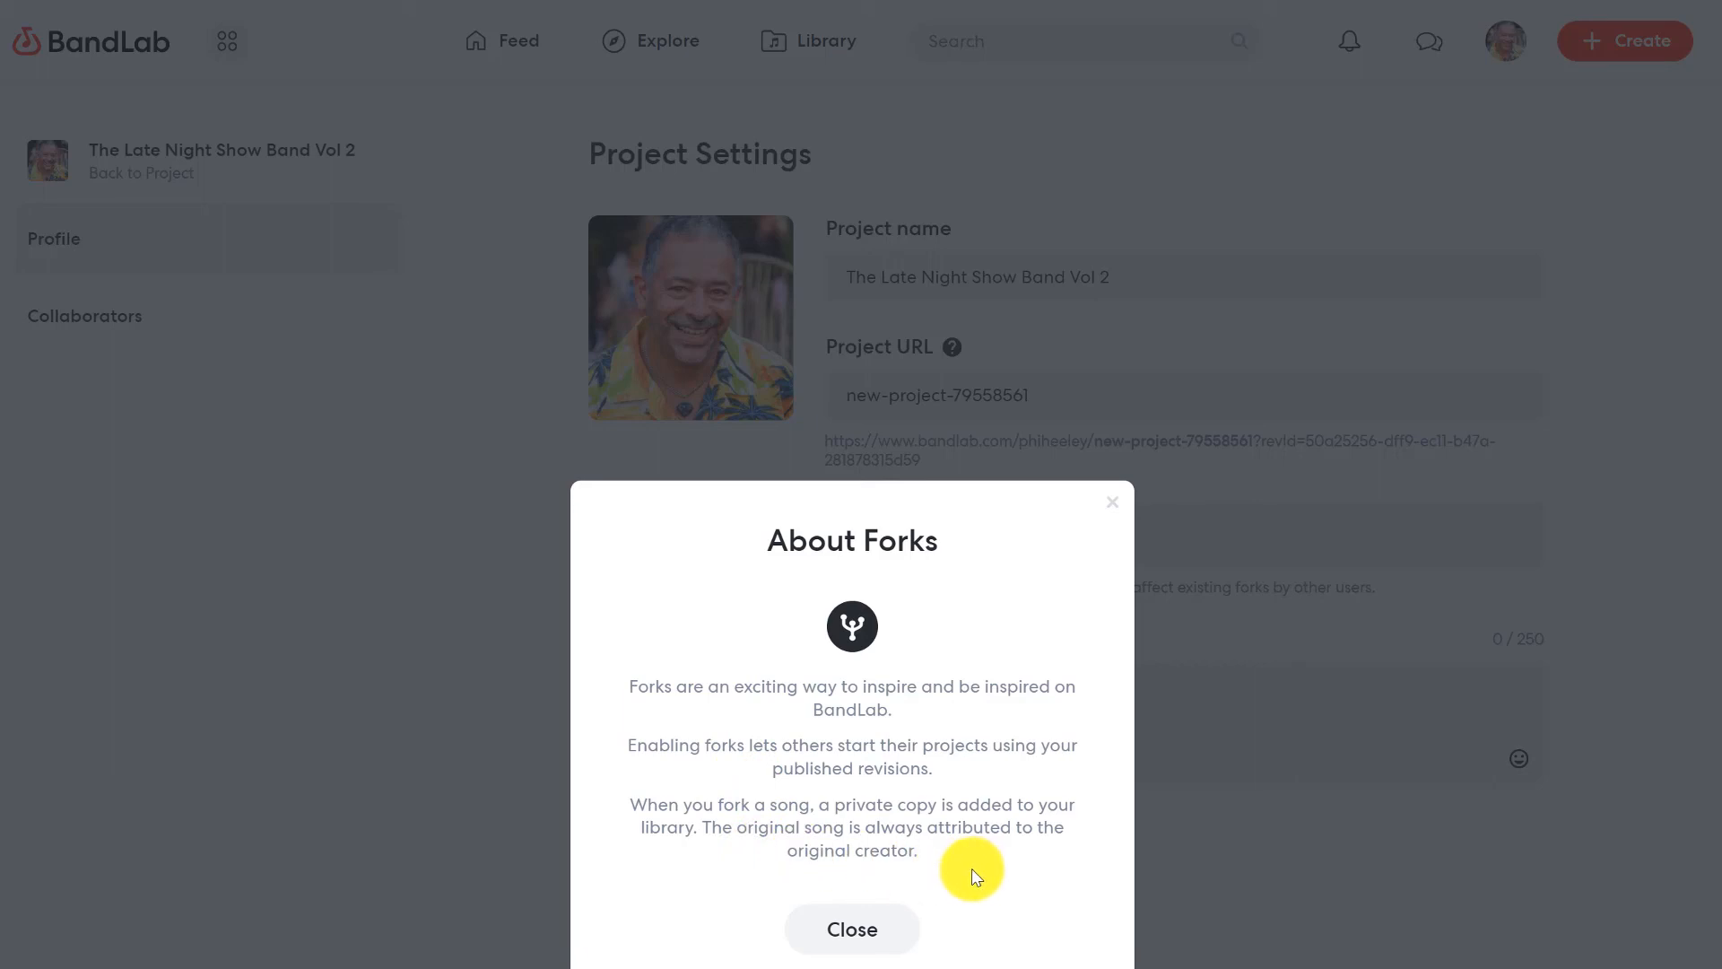
pyautogui.click(892, 935)
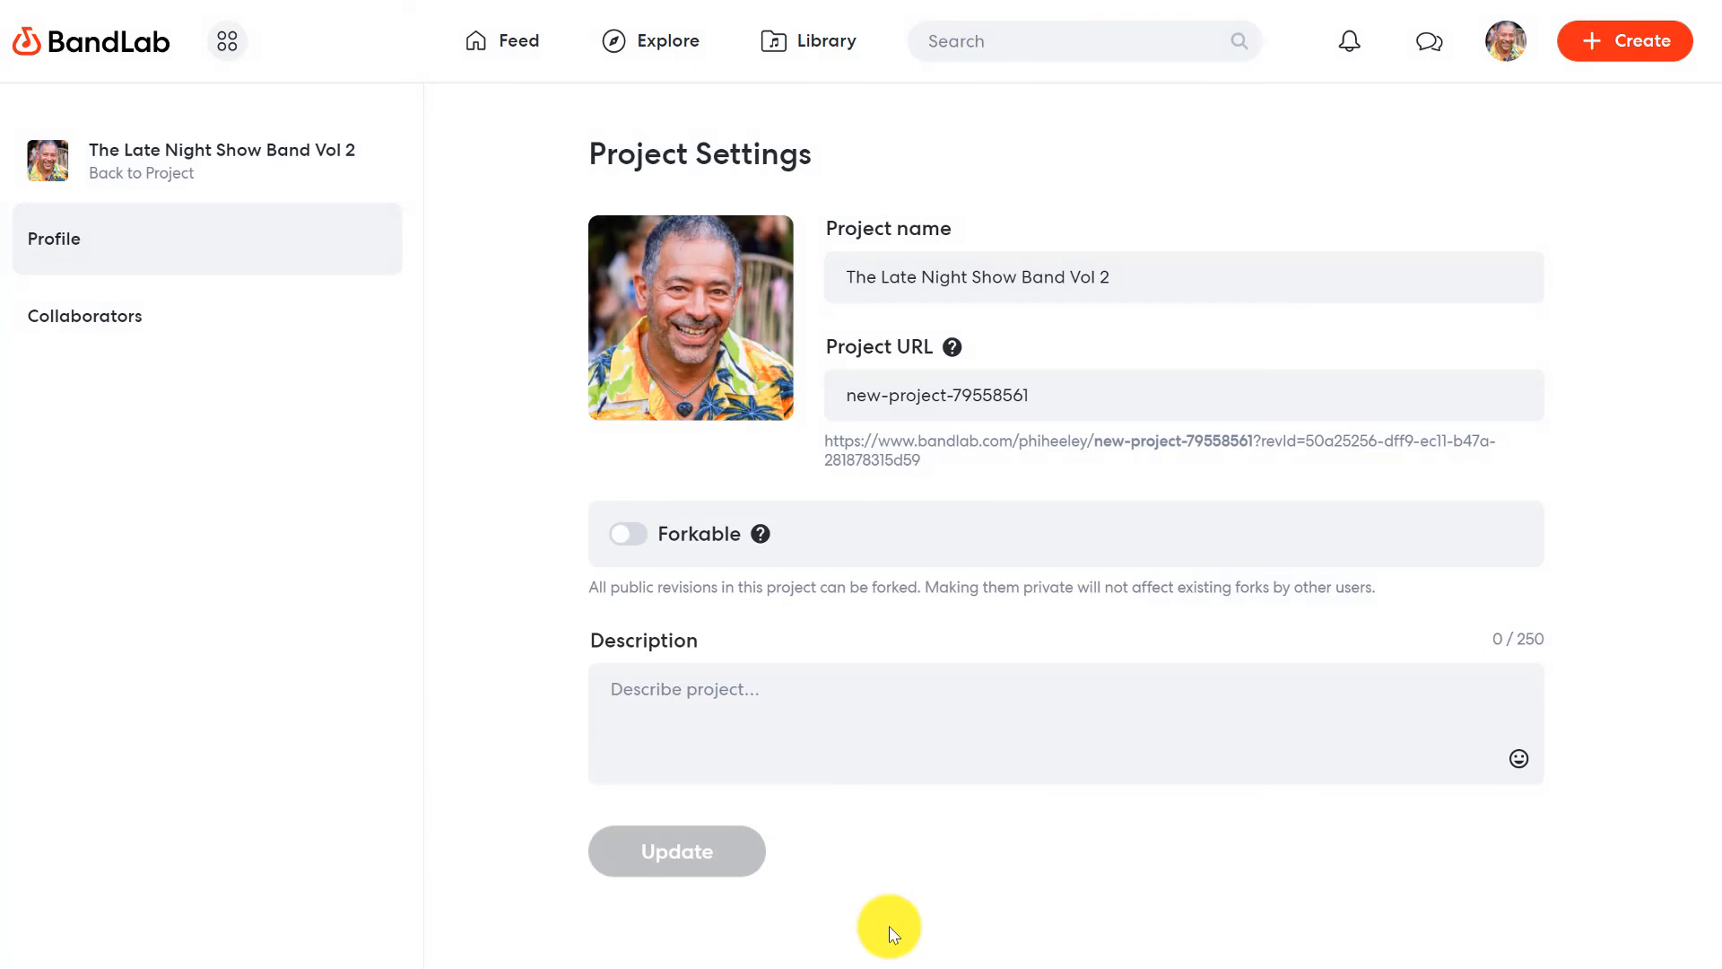
# - Make the project forkable, enter the description "Funky Late night Groove", and update the project settings
pyautogui.click(637, 542)
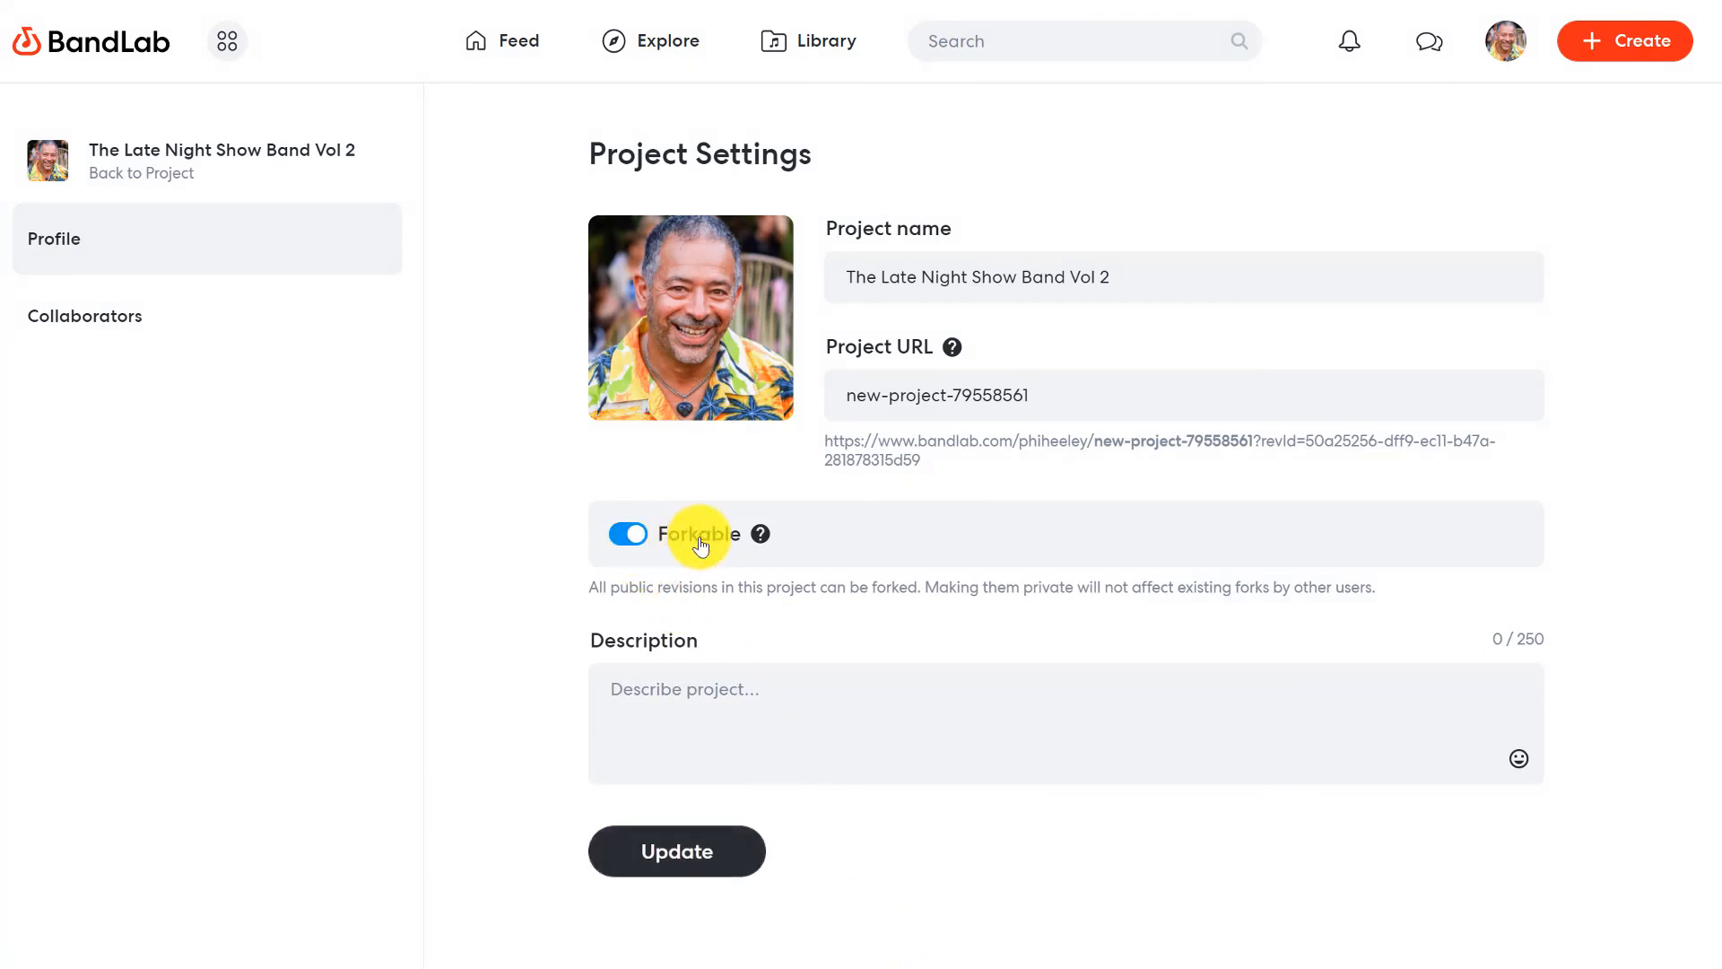
pyautogui.click(689, 688)
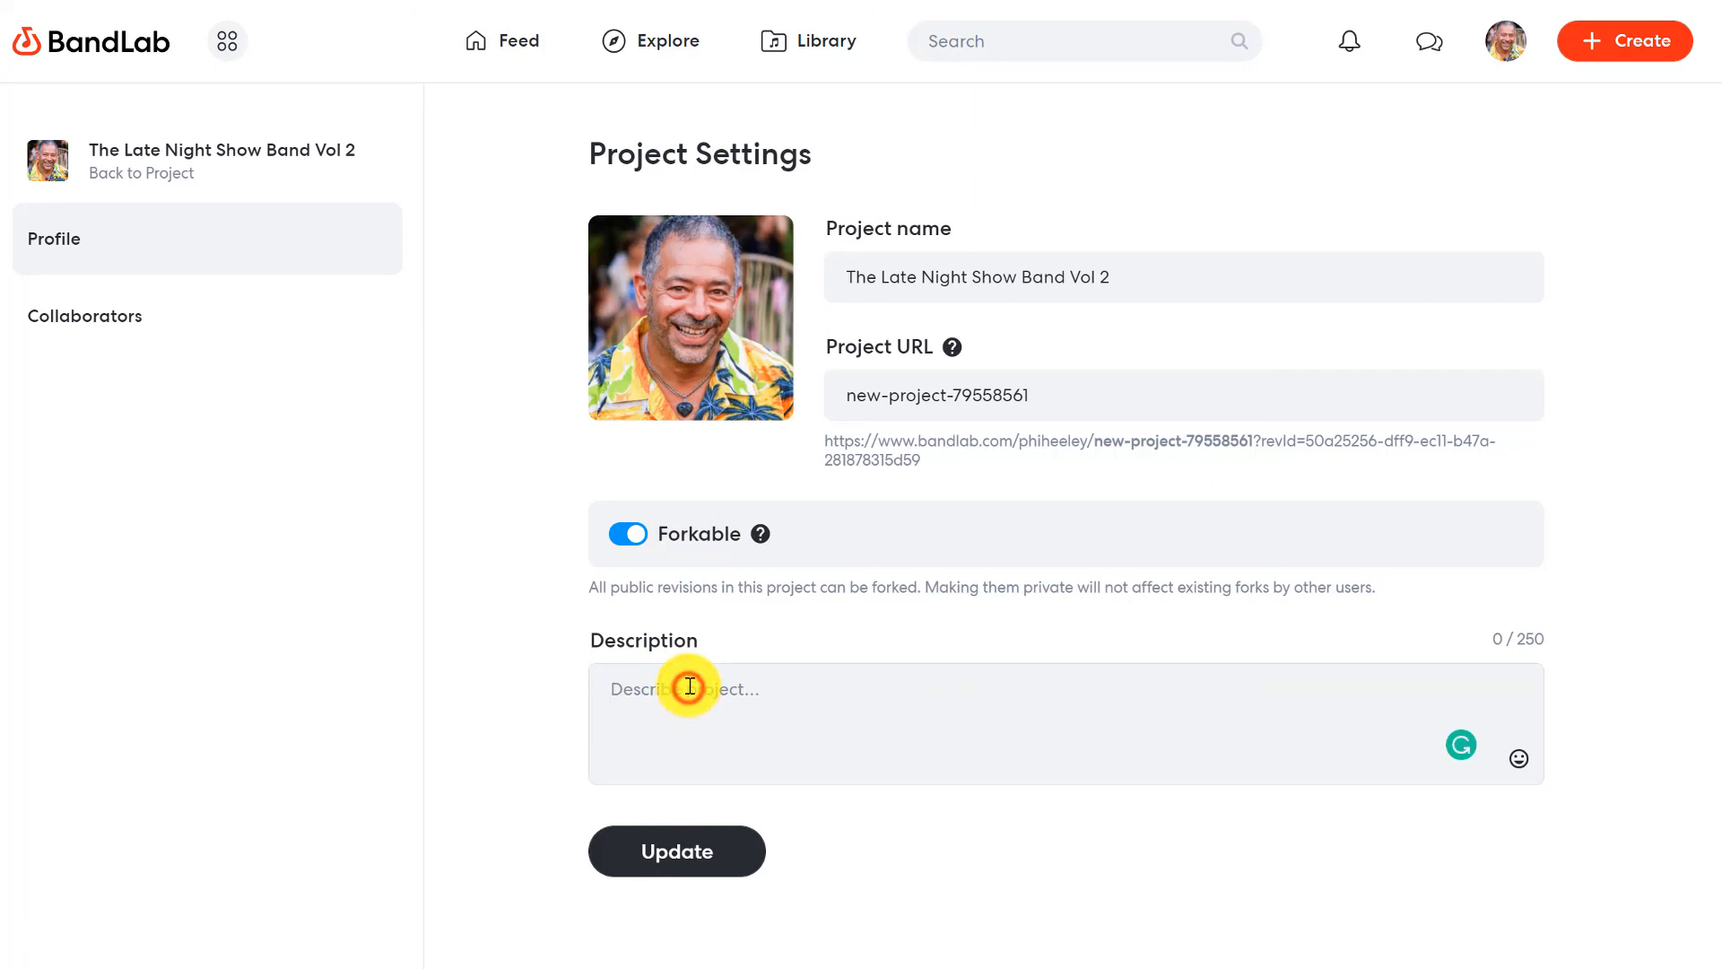
pyautogui.write('Funky Late night Groove')
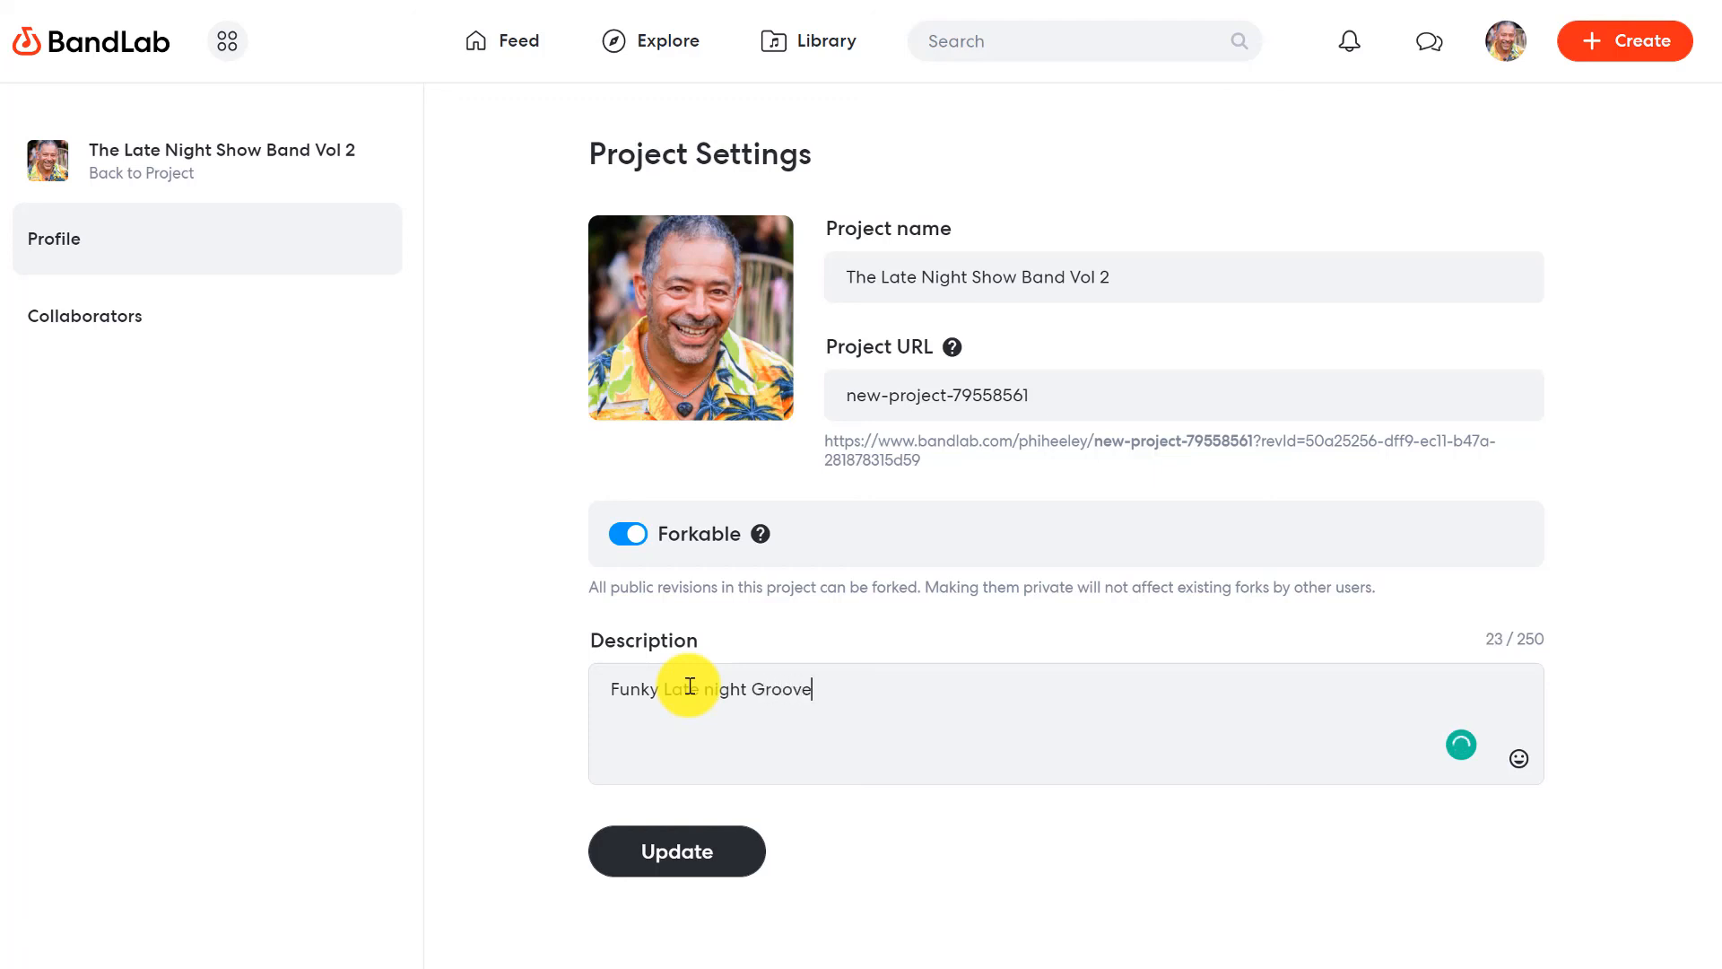
pyautogui.click(730, 823)
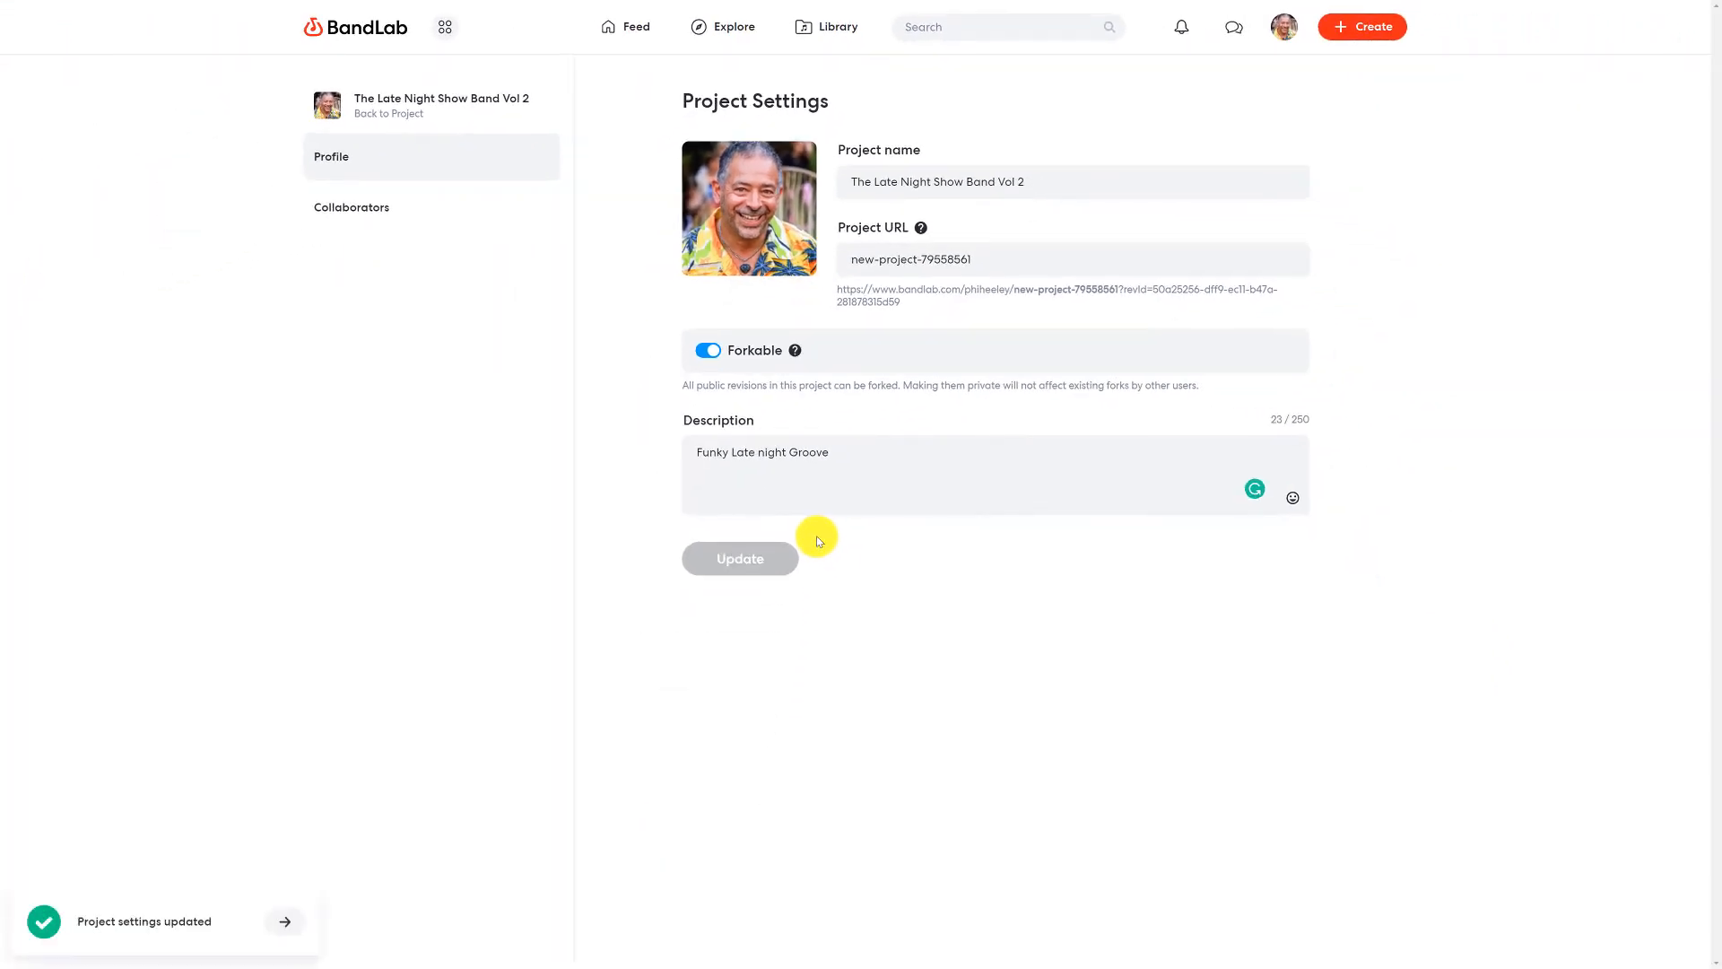
# - Select the full project link shown beneath the Project URL
pyautogui.tripleClick(892, 305)
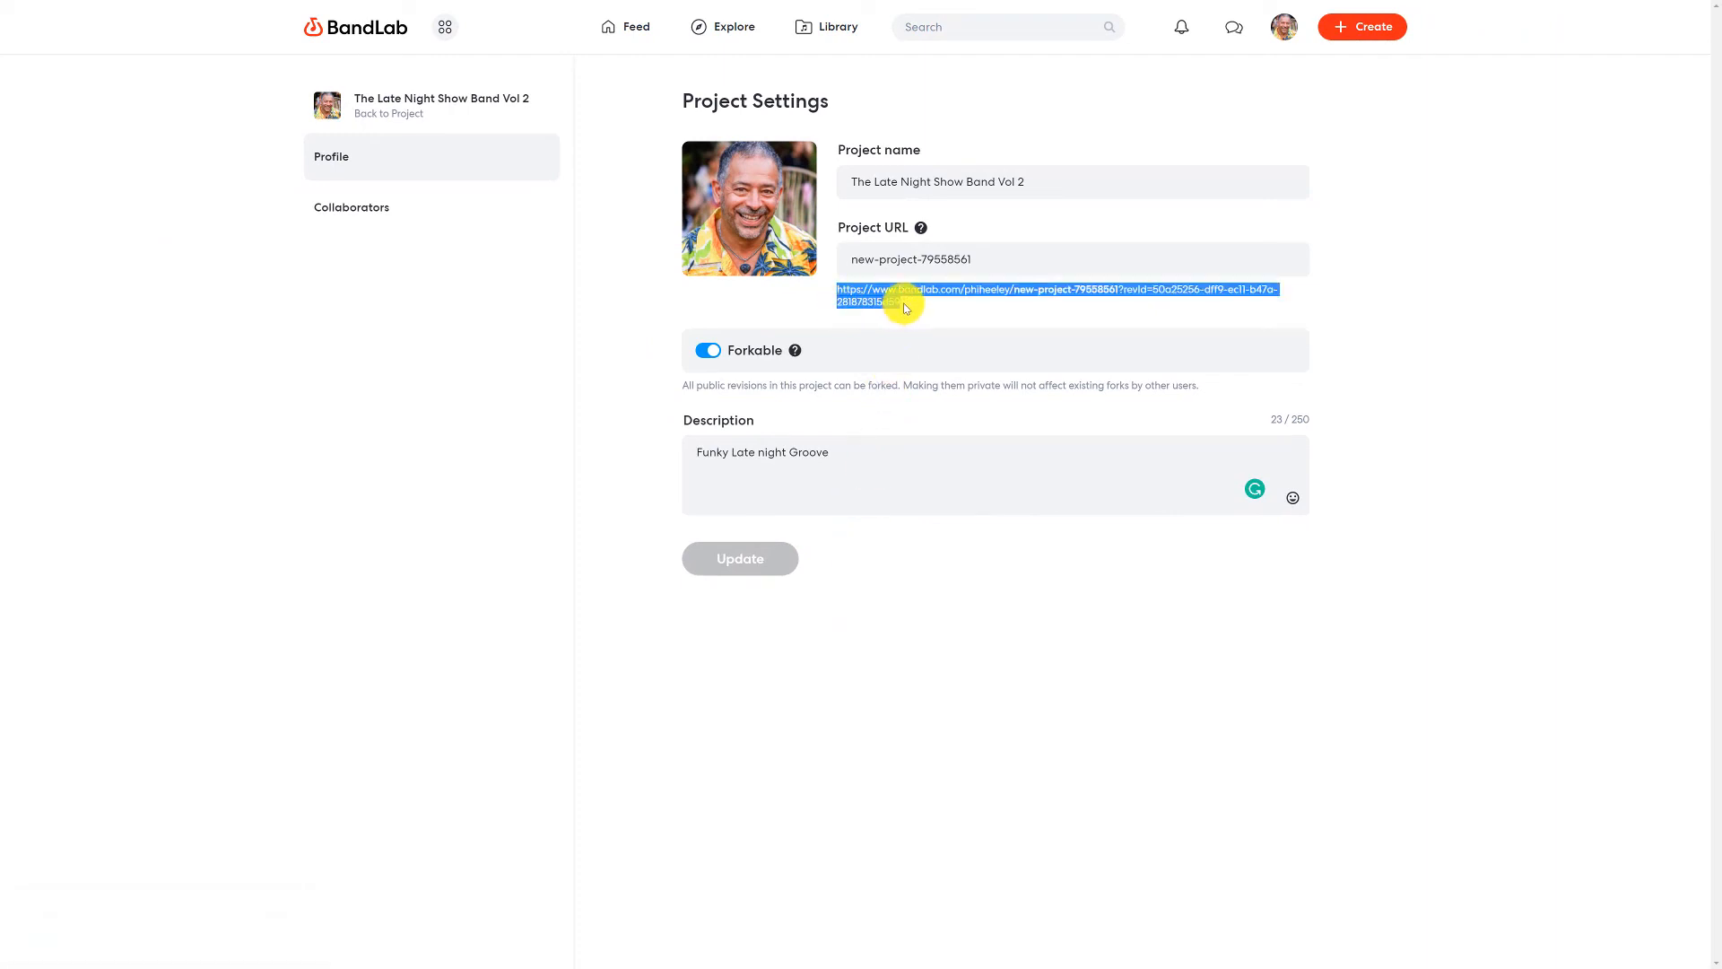